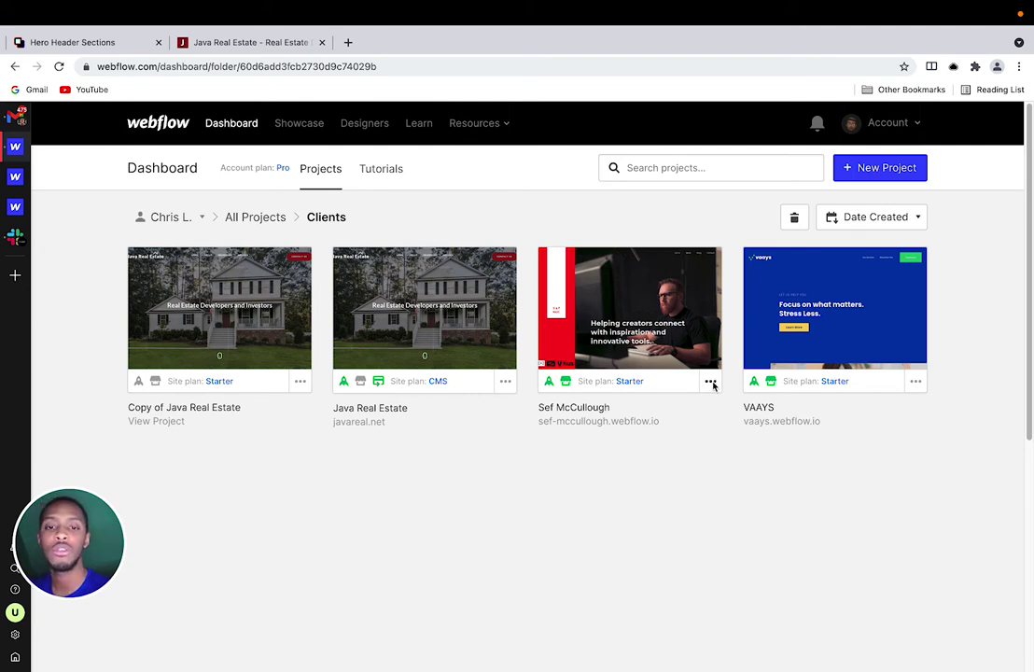
# Step: Turn up the system volume while the Clients folder of projects is shown
pyautogui.press('XF86AudioRaiseVolume')
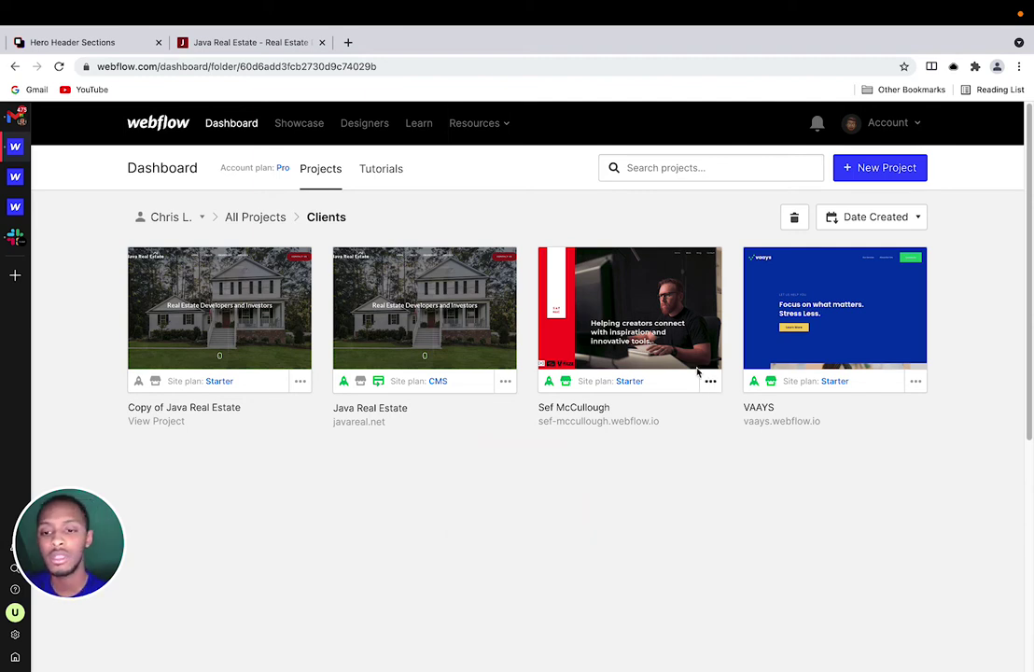
pyautogui.press('XF86AudioRaiseVolume')
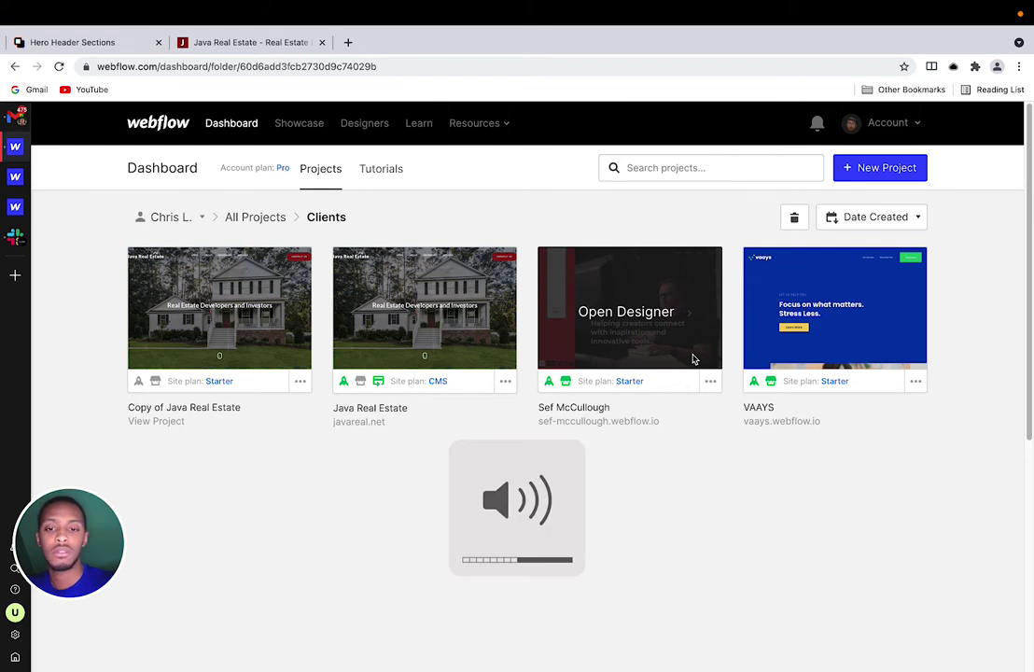
# Step: Open Copy of Java Real Estate in the Designer and enter the CTA symbol above the footer
pyautogui.click(167, 322)
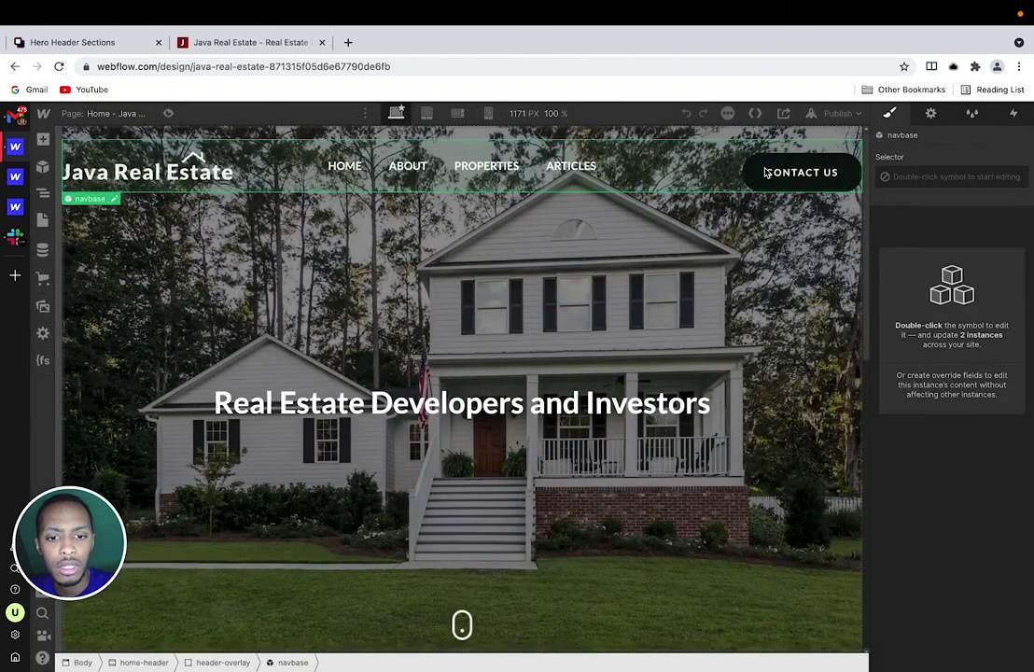
pyautogui.doubleClick(765, 173)
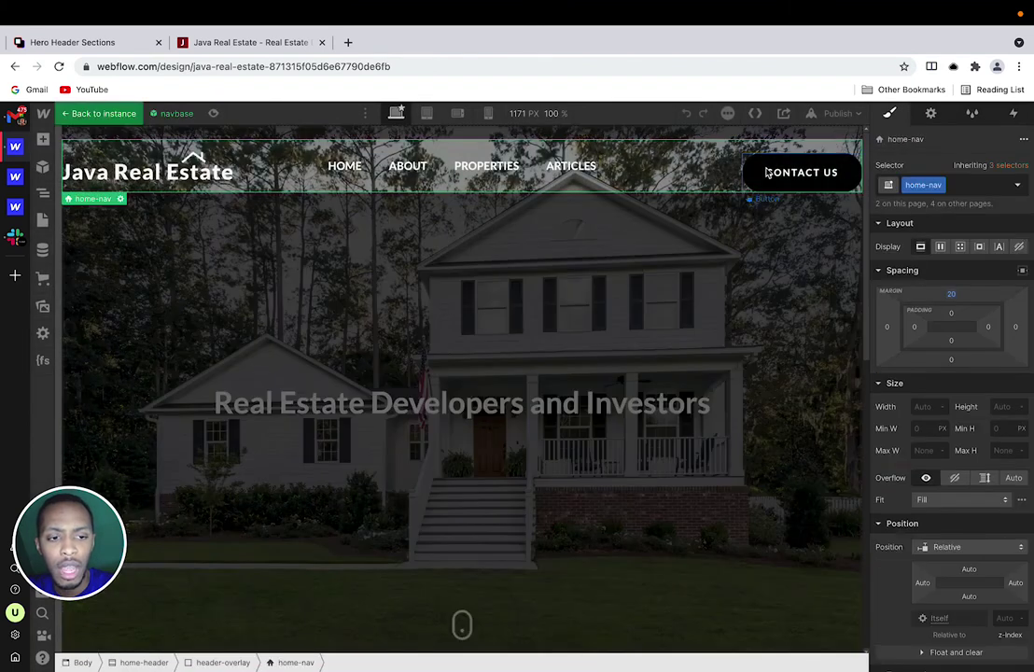
pyautogui.click(796, 174)
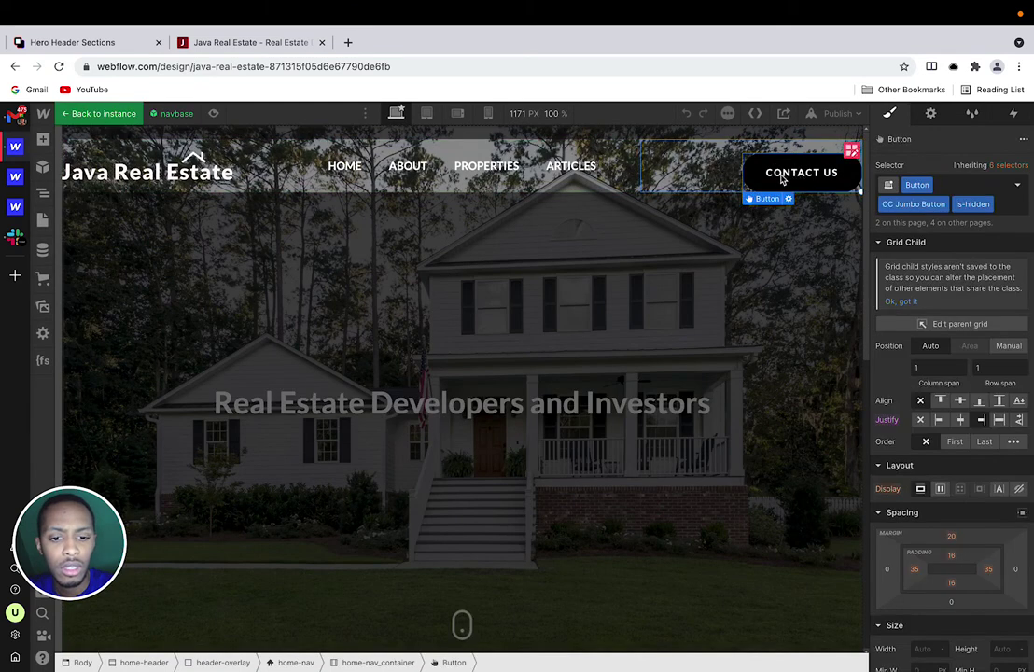
pyautogui.click(682, 448)
pyautogui.scroll(-5, 684, 450)
pyautogui.scroll(-10, 643, 447)
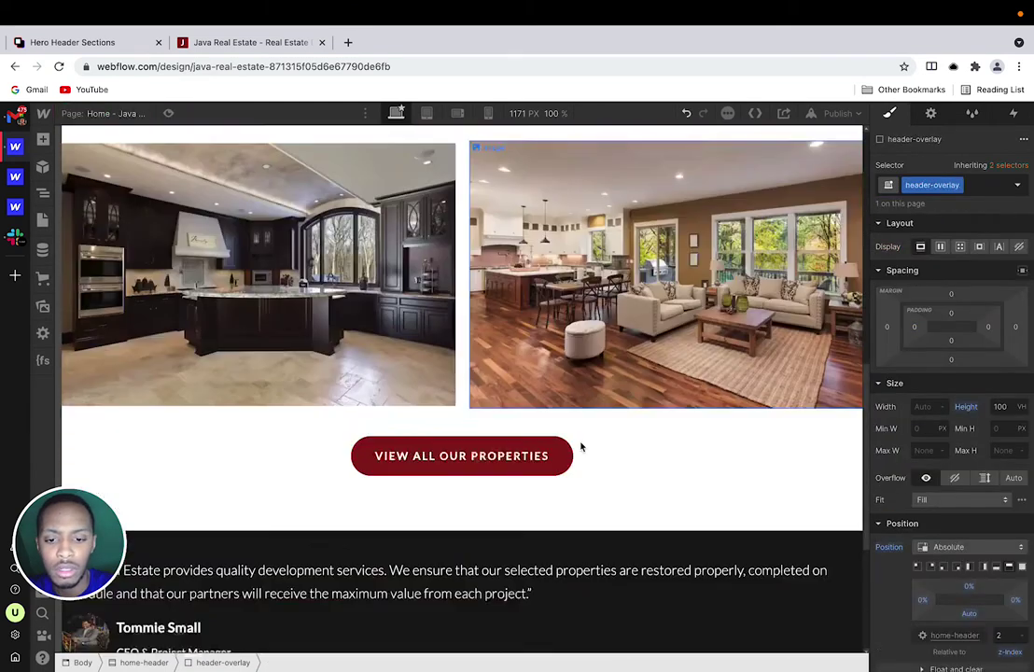
pyautogui.click(579, 535)
pyautogui.doubleClick(484, 385)
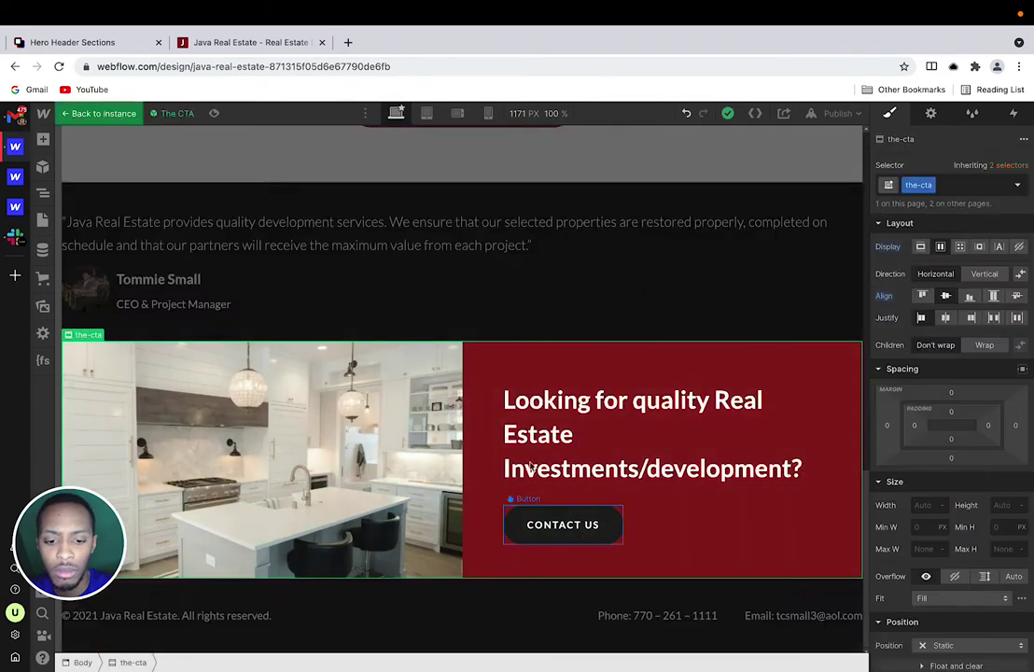
pyautogui.scroll(3, 478, 368)
# Step: Strip is--intro and CC Jumbo Button from VIEW ALL OUR PROPERTIES and rename its Button class to btn
pyautogui.click(493, 374)
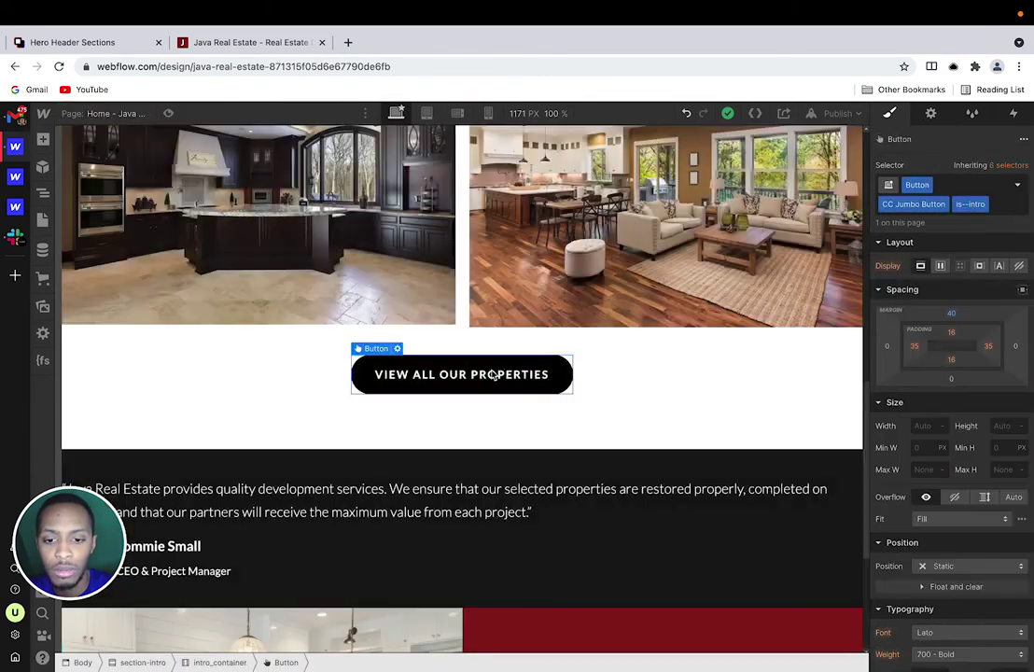
pyautogui.click(970, 204)
pyautogui.click(938, 226)
pyautogui.click(940, 203)
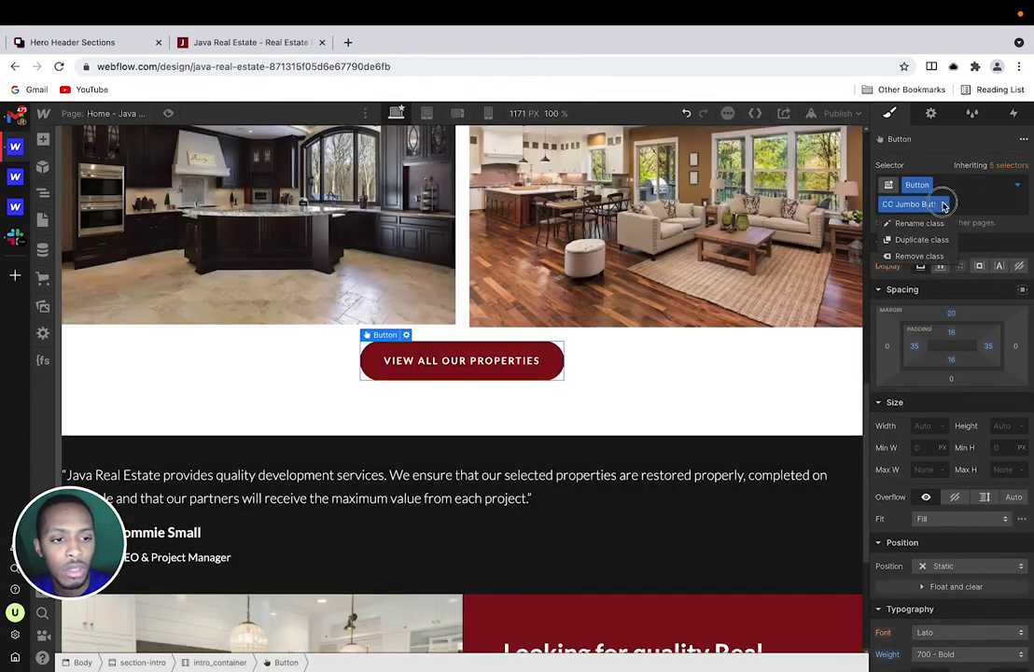
pyautogui.click(933, 224)
pyautogui.doubleClick(909, 186)
pyautogui.write('btn')
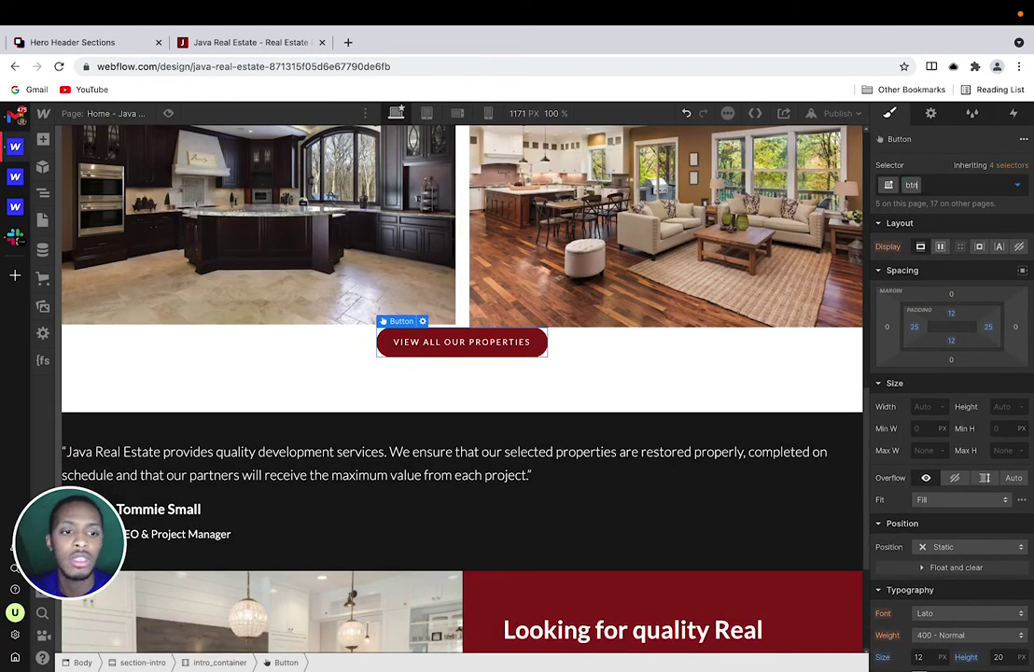
pyautogui.press('Return')
# Step: Return to the dashboard and open the Relume starter project in the Designer
pyautogui.moveTo(43, 112)
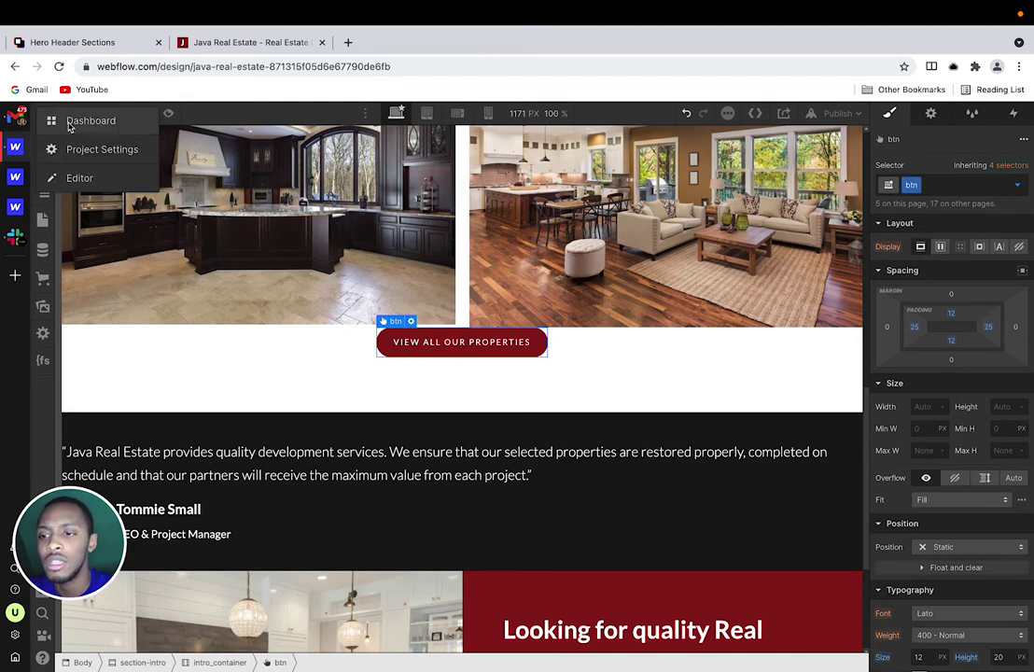
pyautogui.click(80, 118)
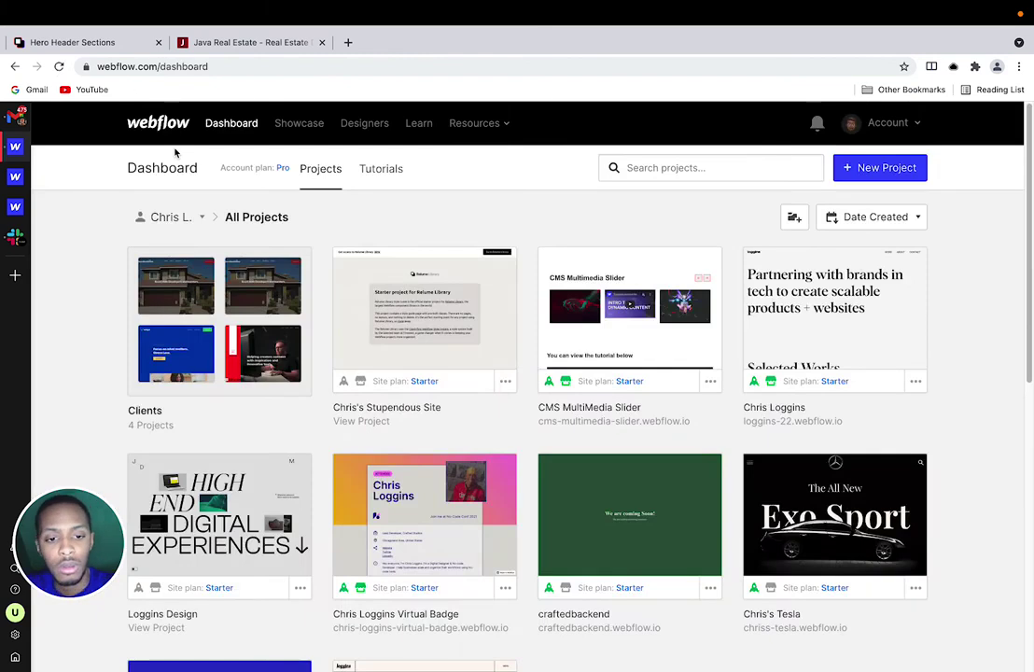
pyautogui.click(142, 217)
pyautogui.click(54, 223)
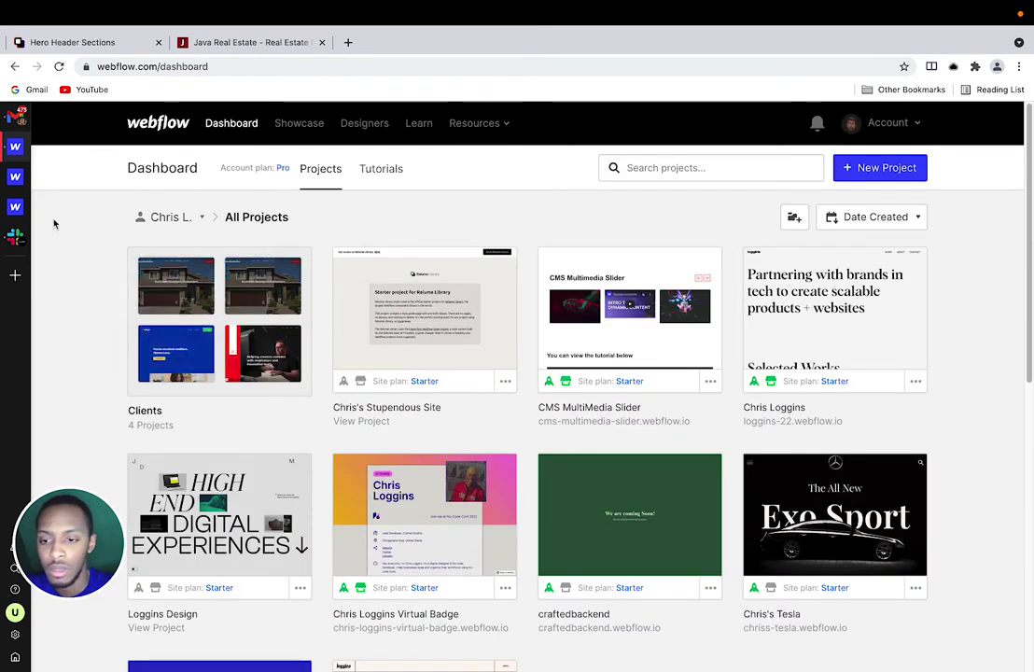
pyautogui.click(373, 278)
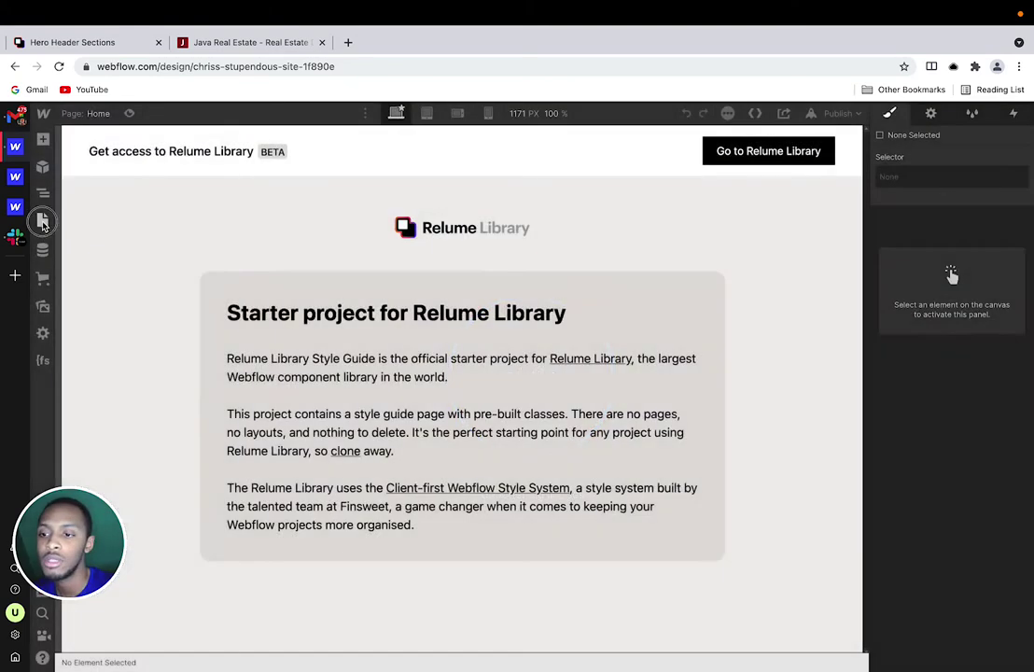
# Step: View the draft Style Guide page, select page-wrapper in the Navigator, then return to the dashboard
pyautogui.click(42, 219)
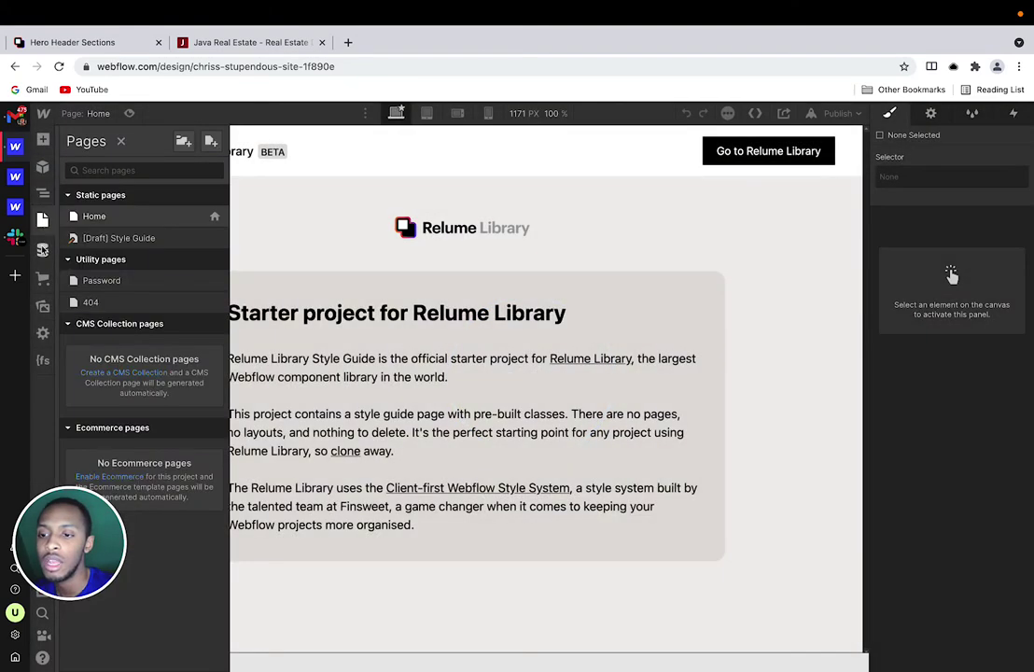
pyautogui.click(147, 238)
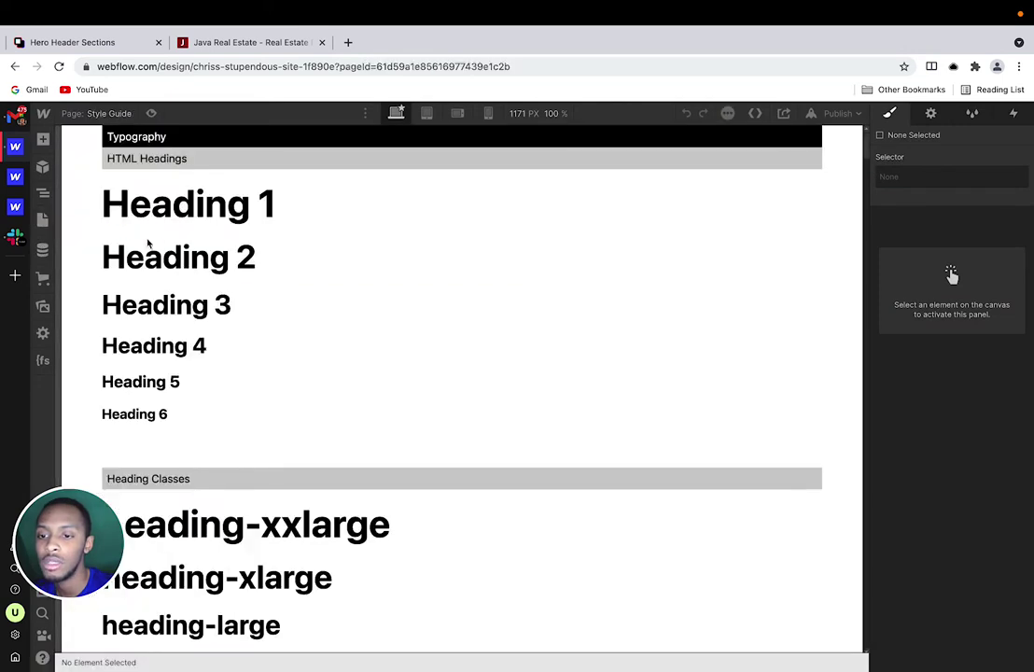
pyautogui.click(43, 193)
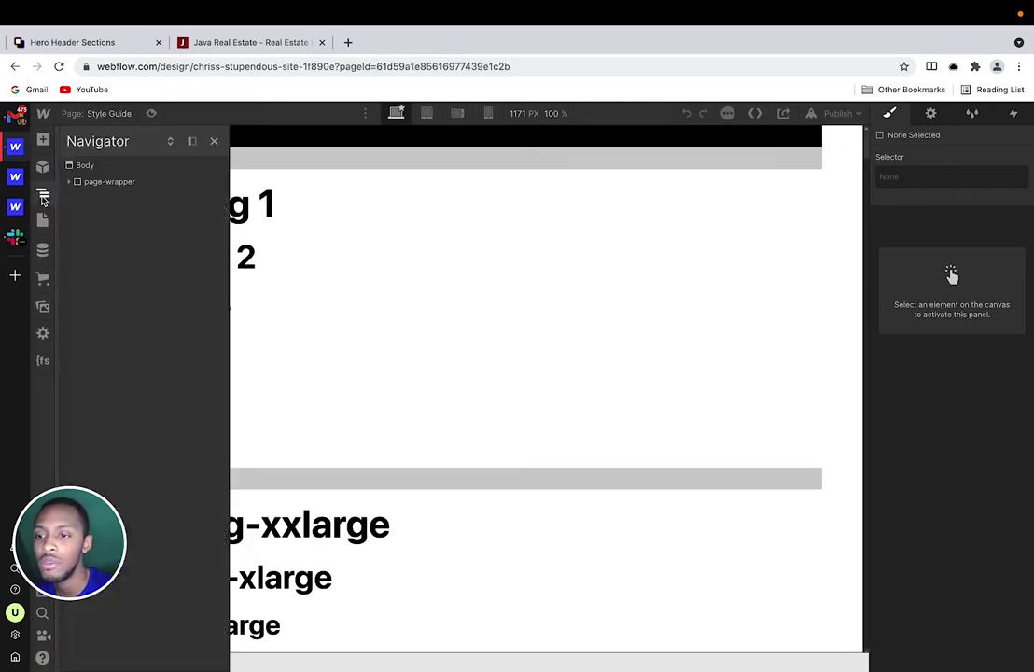
pyautogui.click(108, 184)
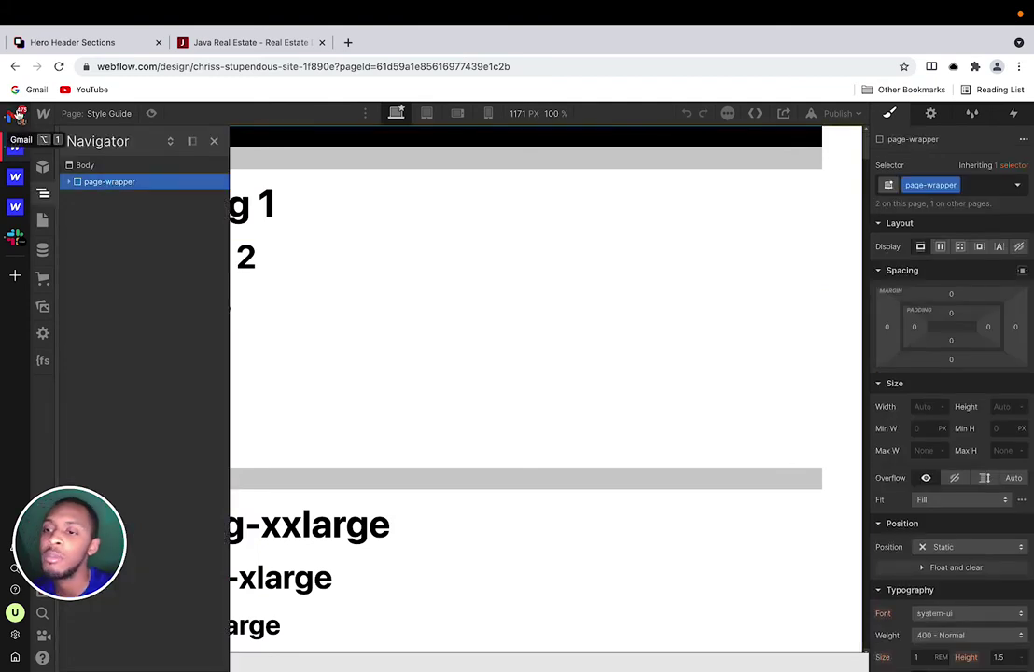
pyautogui.moveTo(43, 113)
pyautogui.click(70, 132)
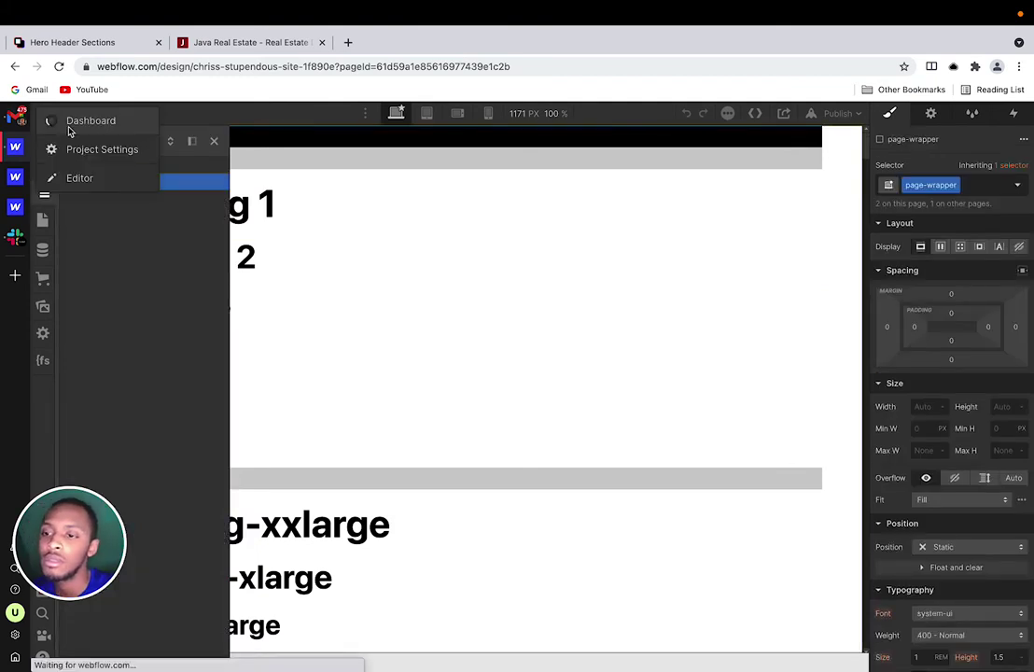
pyautogui.click(170, 217)
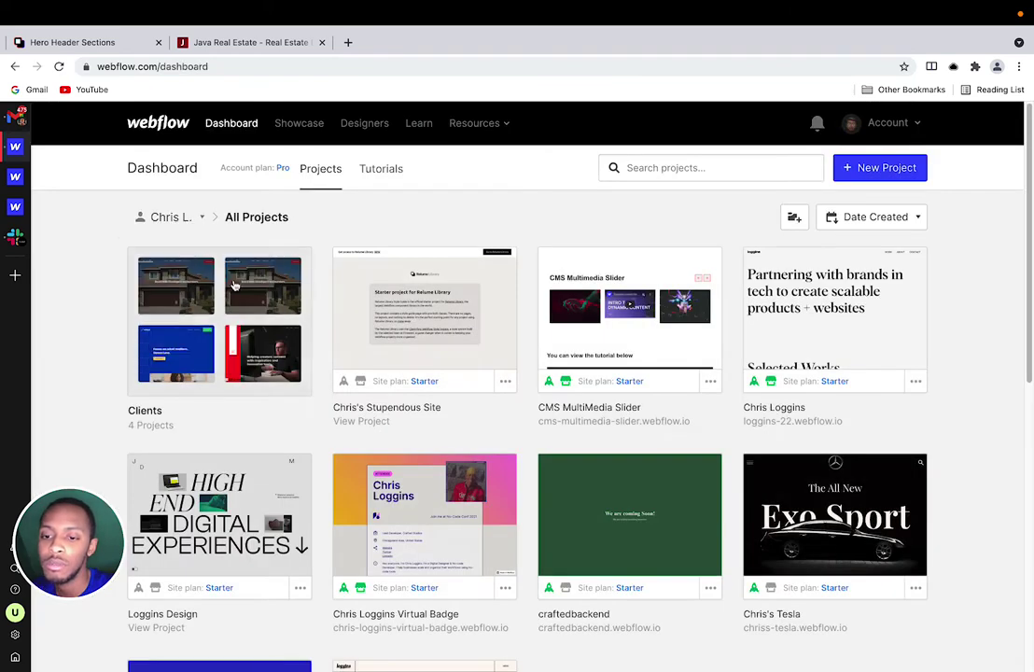
# Step: Open Copy of Java Real Estate from Clients and delete the Section on its Styleguide page
pyautogui.click(169, 298)
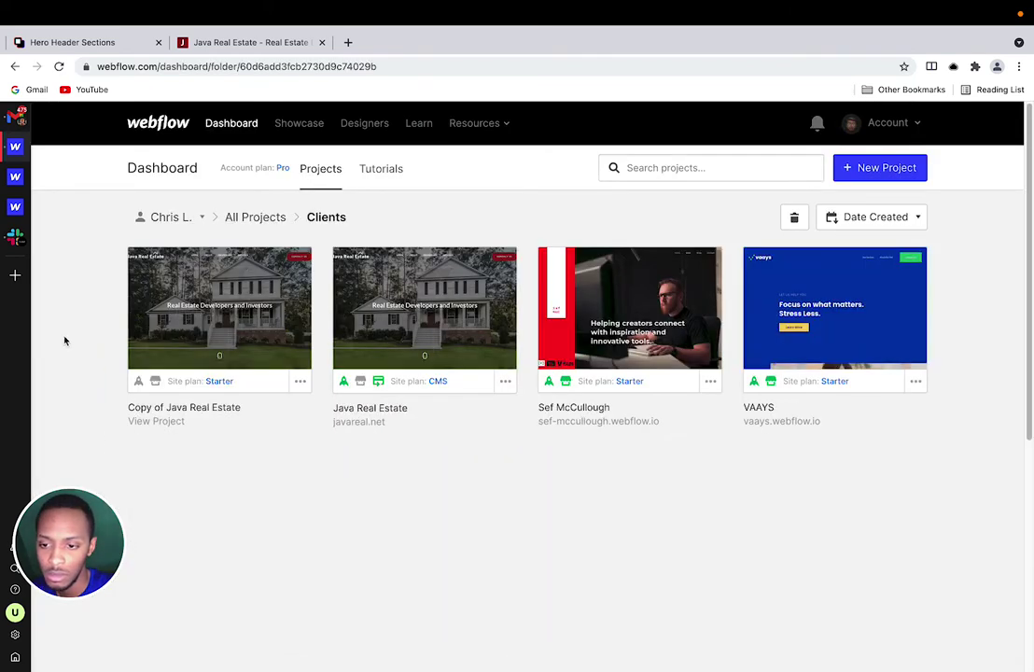
pyautogui.click(135, 312)
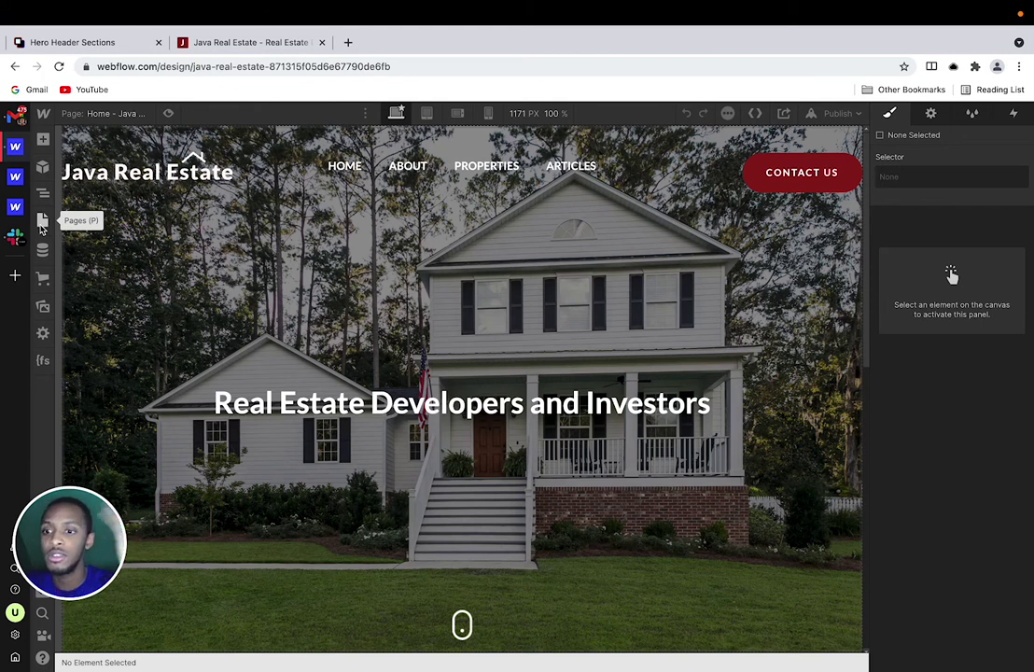
pyautogui.click(41, 225)
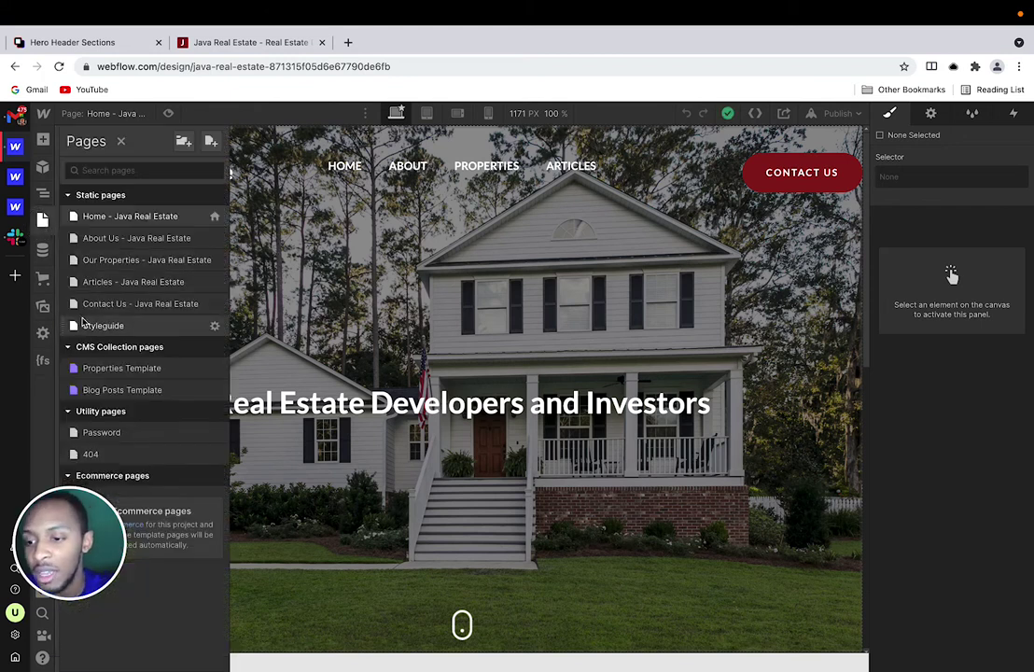
pyautogui.click(94, 328)
pyautogui.click(43, 222)
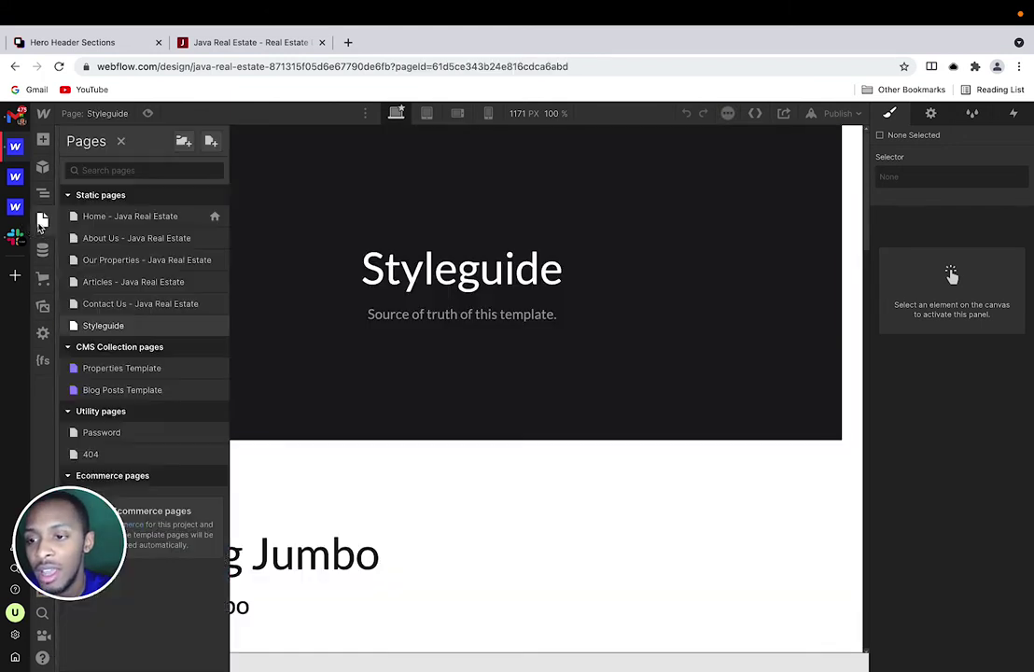
pyautogui.click(43, 192)
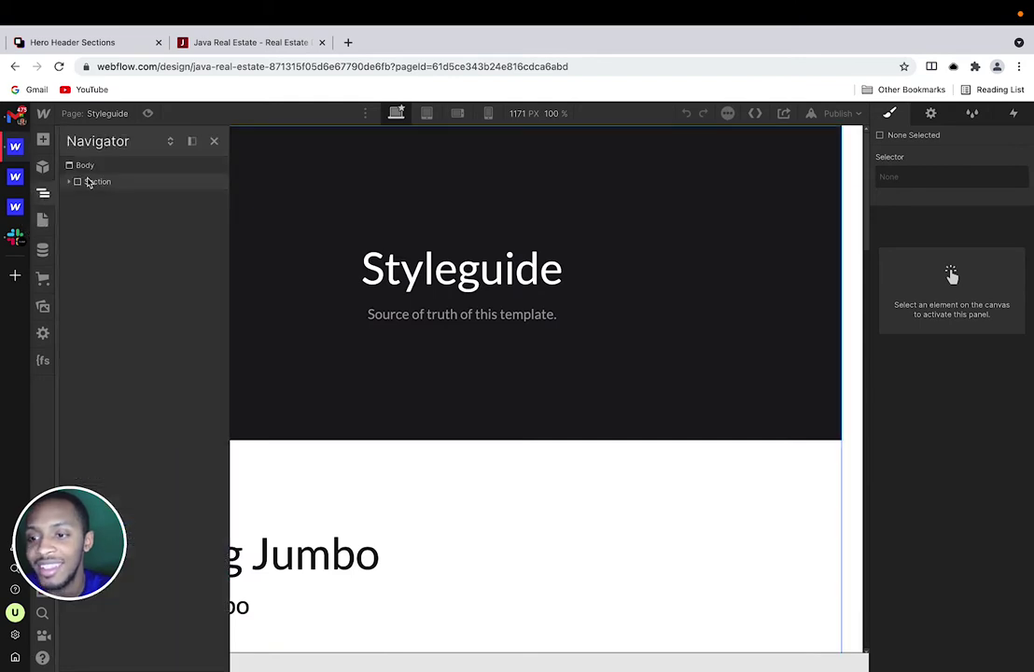
pyautogui.click(91, 182)
pyautogui.press('Delete')
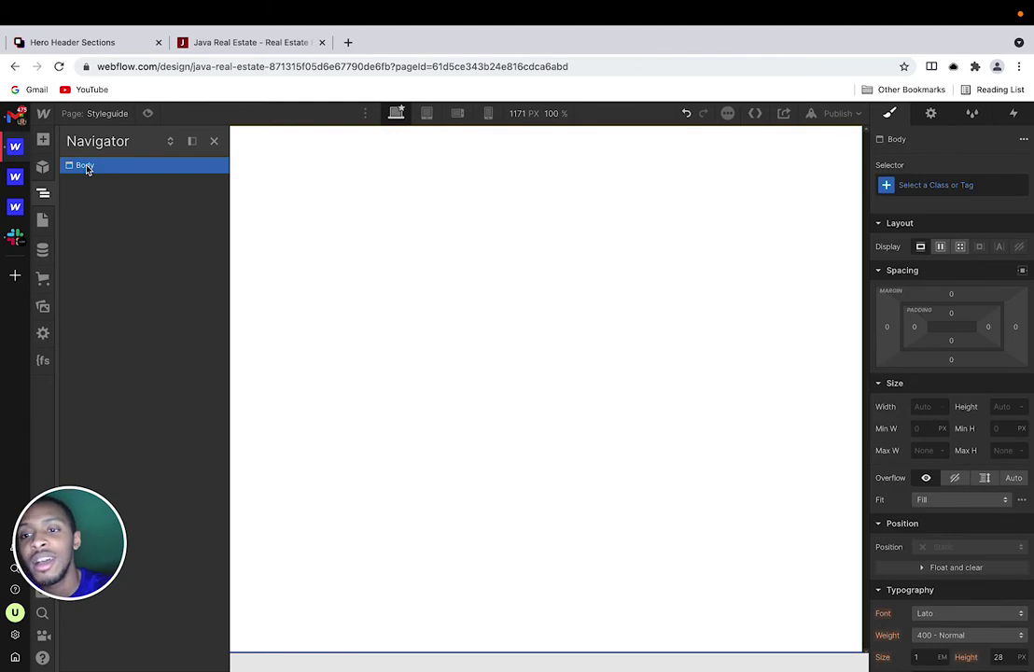
pyautogui.press('super+v')
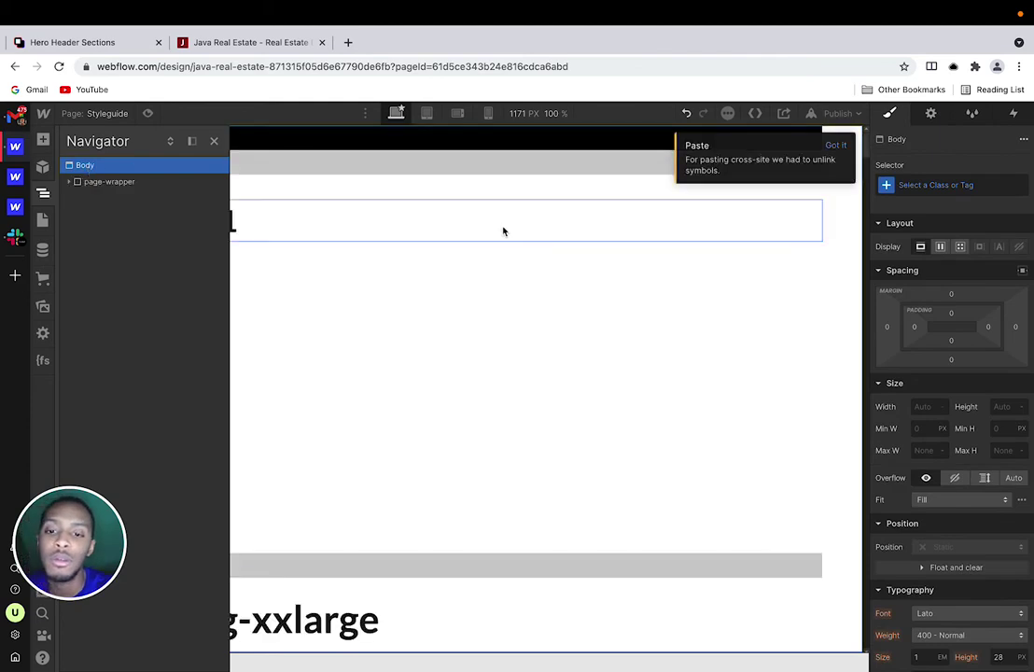
pyautogui.click(503, 231)
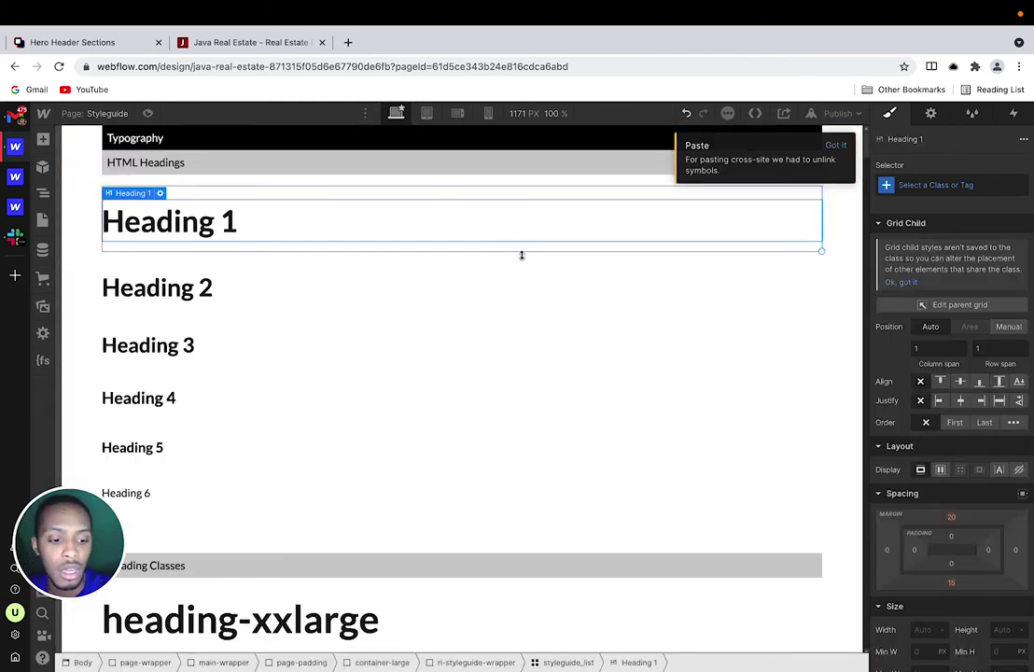
pyautogui.scroll(-3, 213, 268)
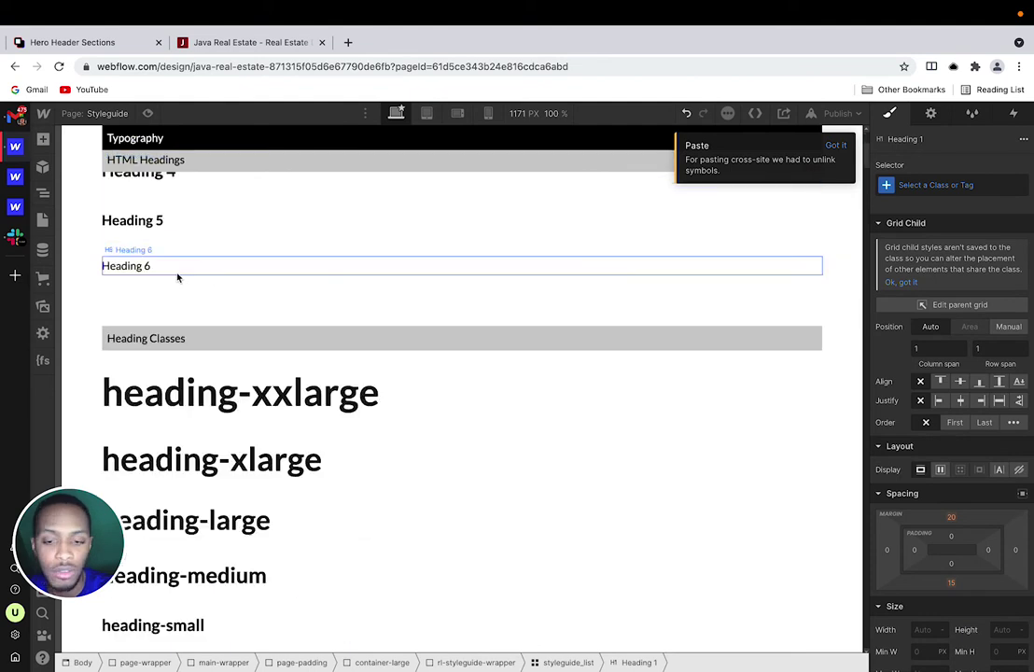
pyautogui.scroll(3, 177, 277)
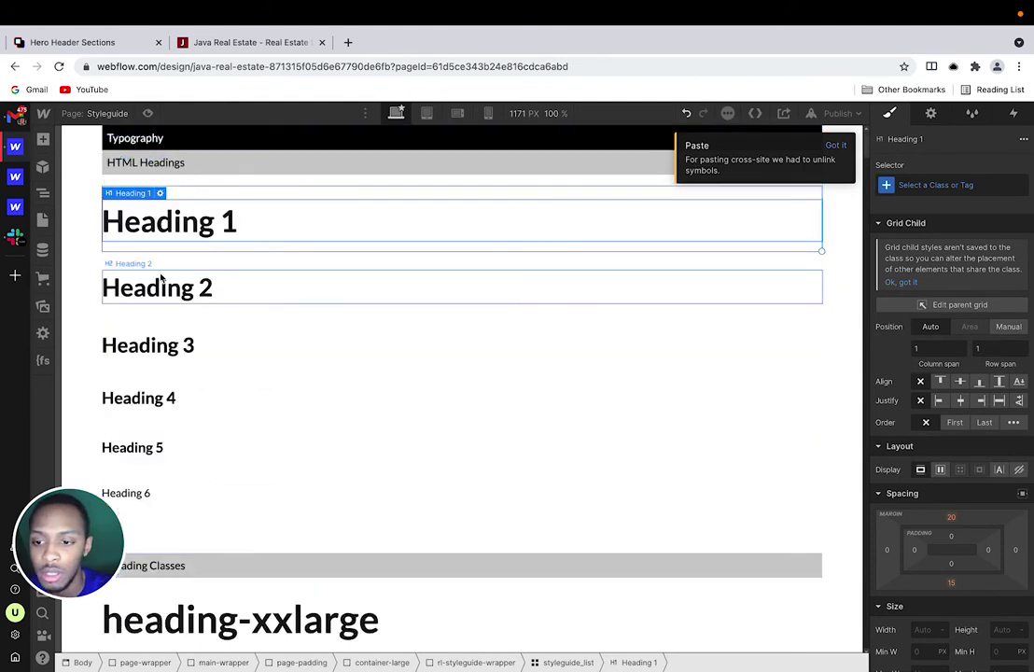
pyautogui.click(149, 281)
pyautogui.click(171, 231)
pyautogui.scroll(-5, 833, 410)
pyautogui.scroll(-8, 917, 391)
pyautogui.scroll(3, 886, 376)
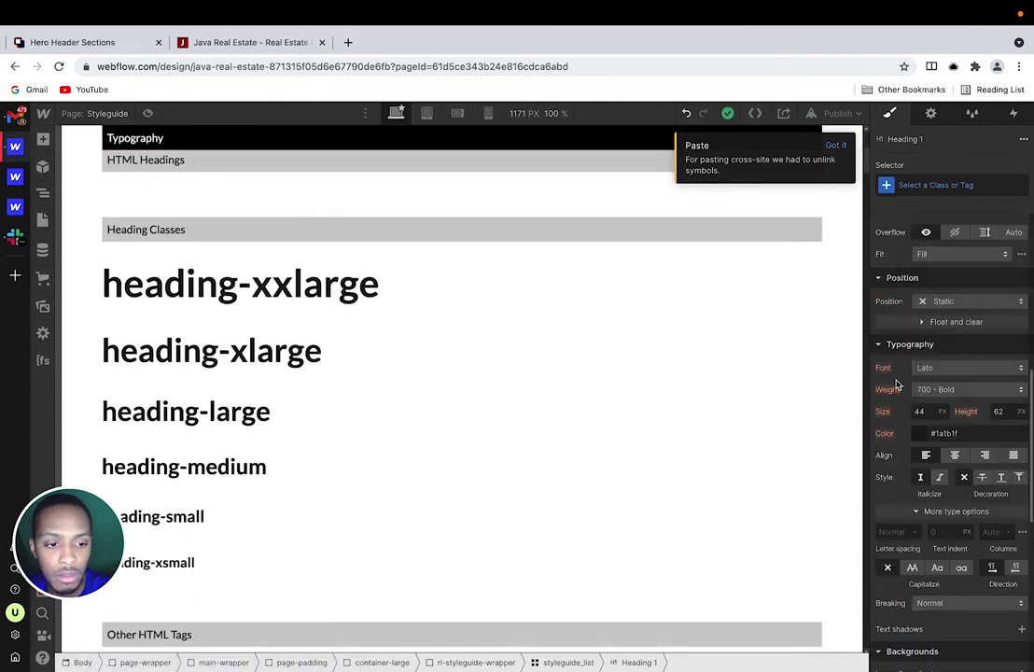
pyautogui.scroll(4, 357, 240)
pyautogui.click(158, 253)
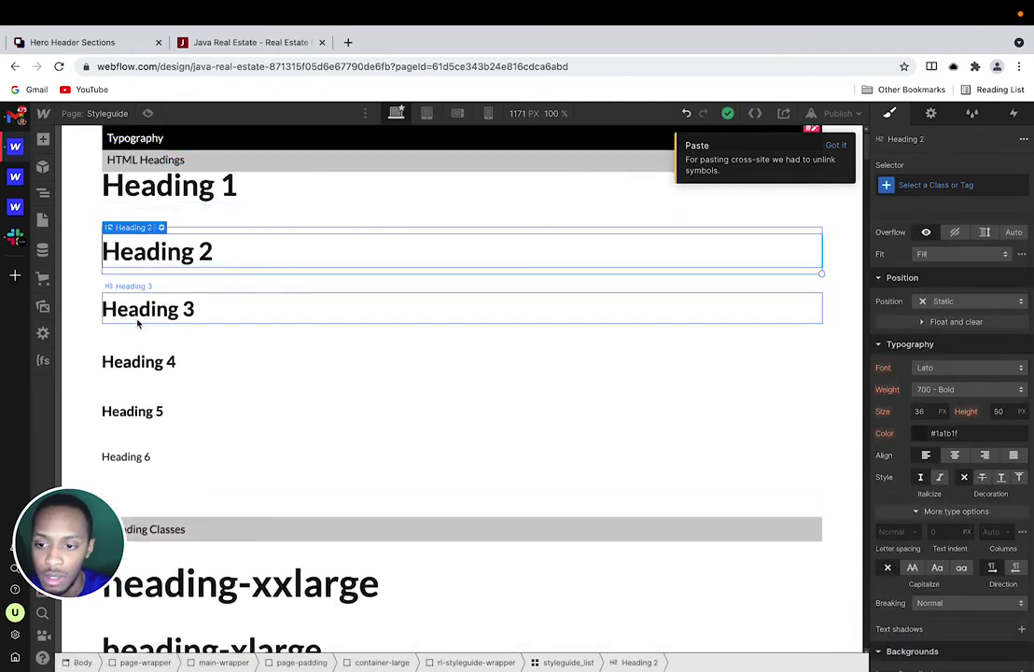
pyautogui.click(135, 315)
pyautogui.click(141, 369)
pyautogui.click(139, 418)
pyautogui.click(137, 459)
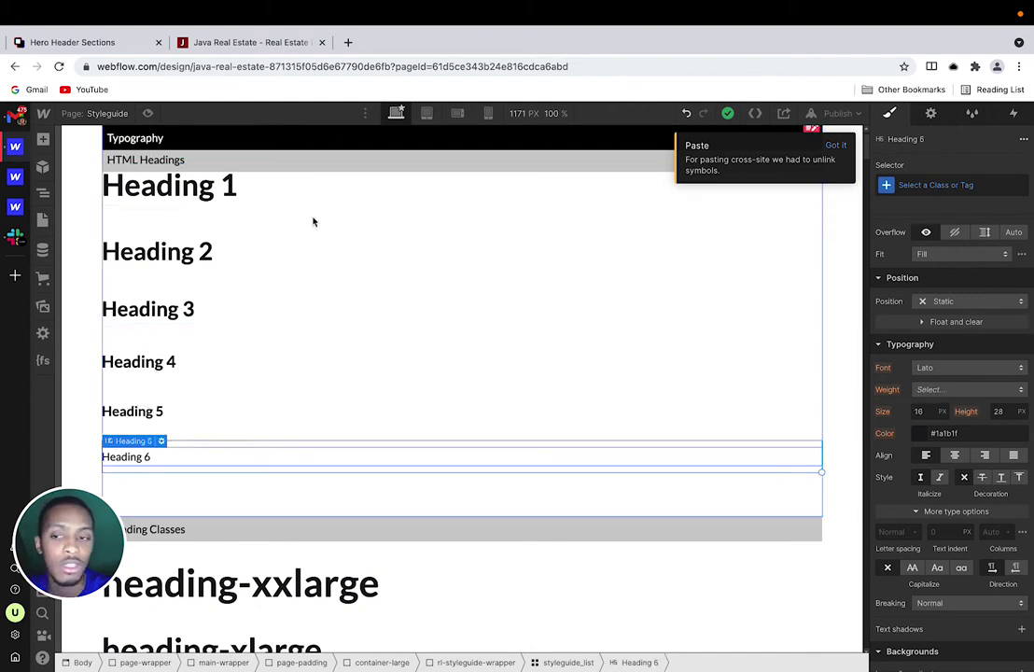
pyautogui.scroll(1, 140, 285)
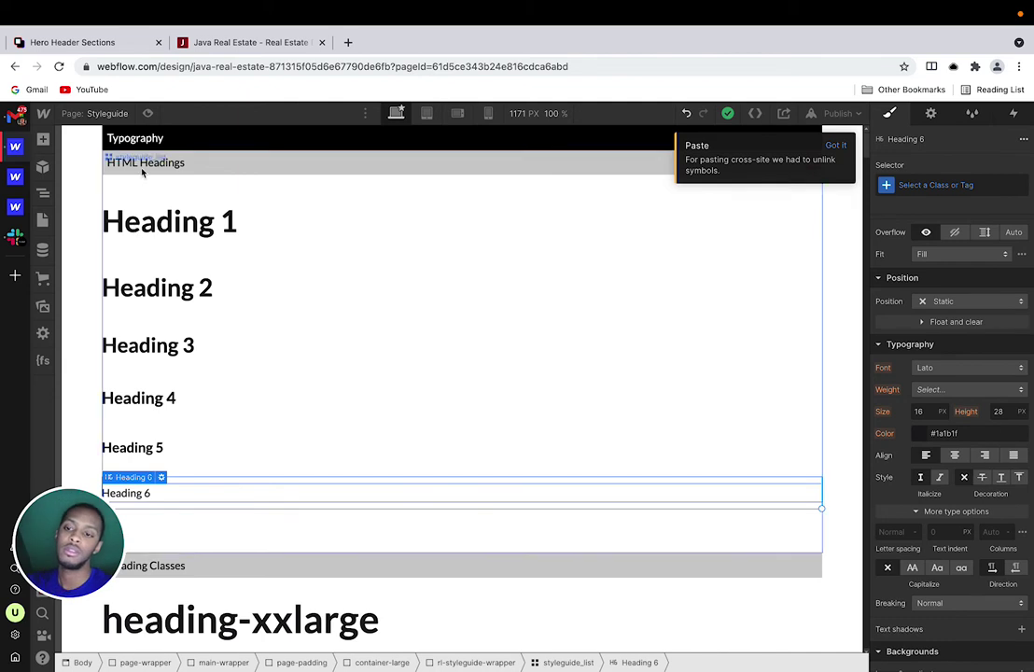
# Step: Select Heading 1 and enter a 3.5 font size, which adds a Heading class
pyautogui.click(136, 221)
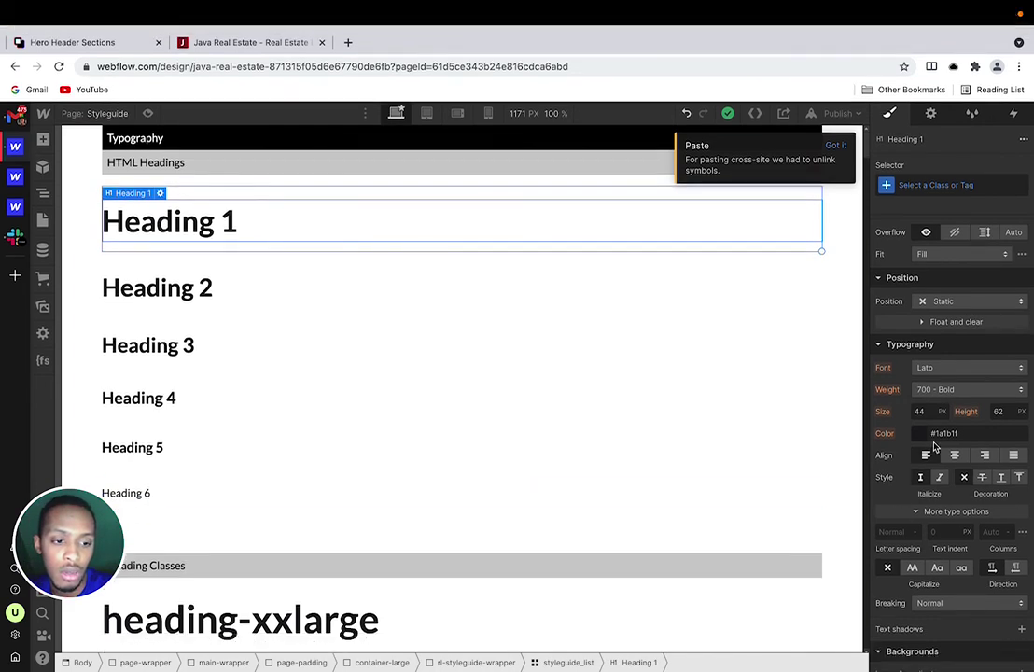
pyautogui.scroll(-3, 928, 443)
pyautogui.scroll(-6, 928, 439)
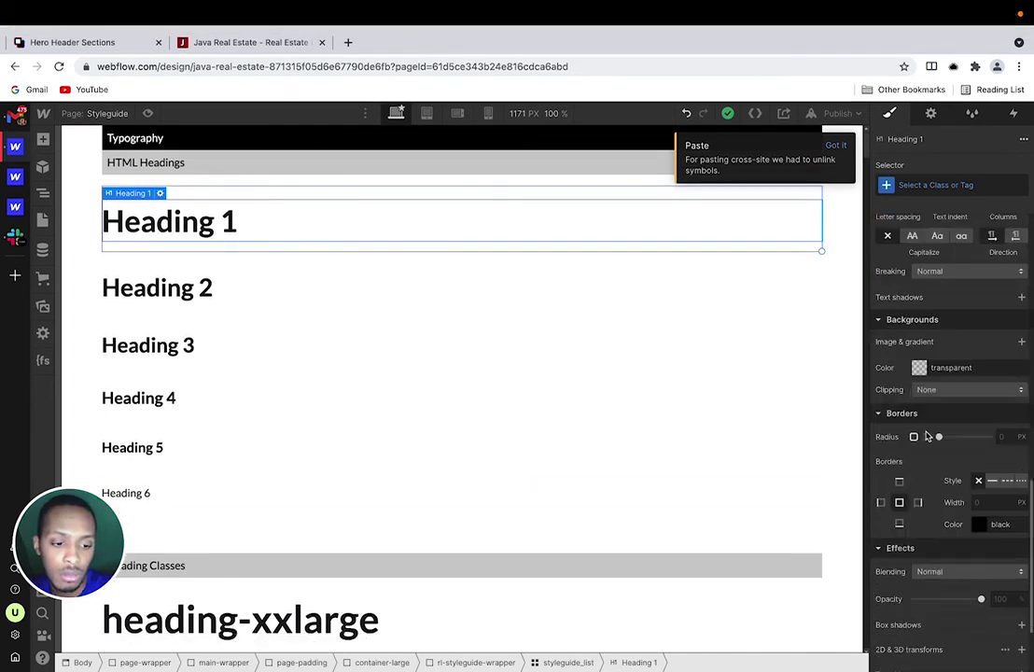
pyautogui.scroll(5, 924, 433)
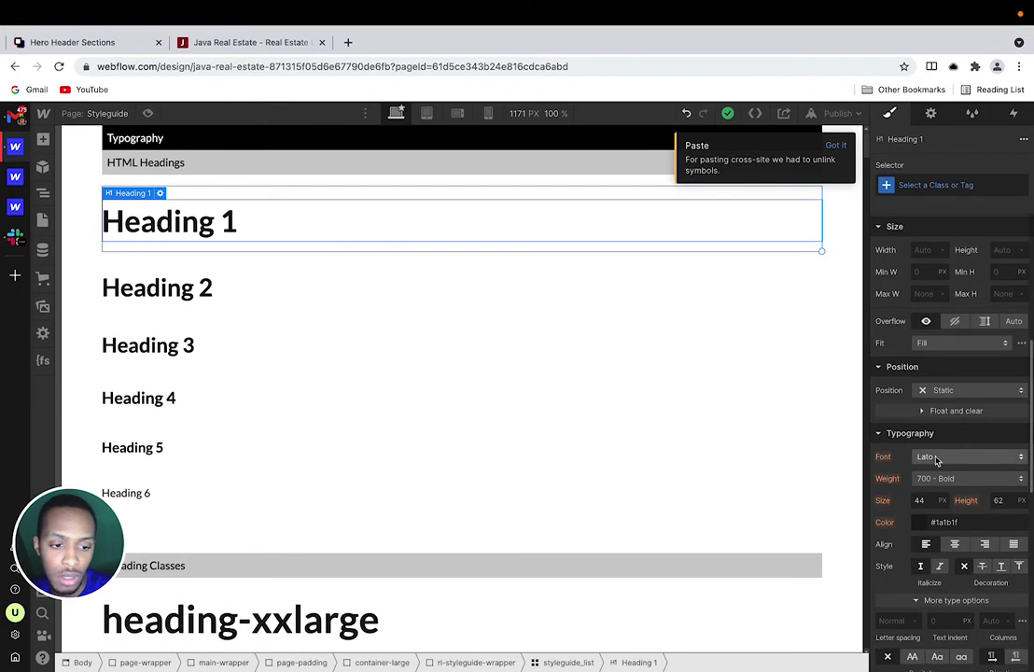
pyautogui.click(922, 501)
pyautogui.write('3.5')
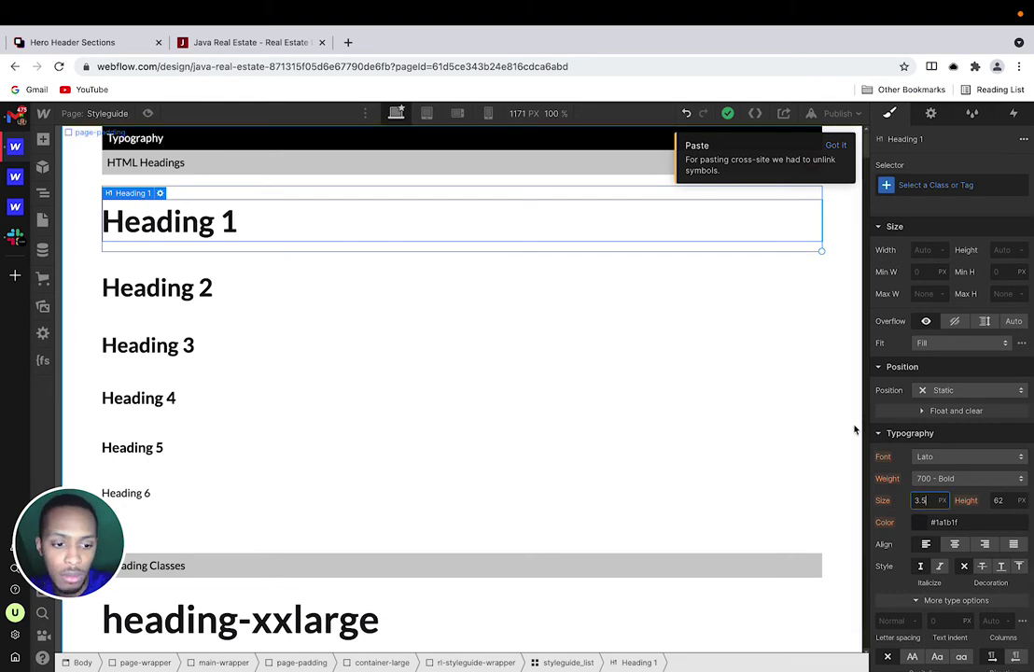
pyautogui.click(933, 188)
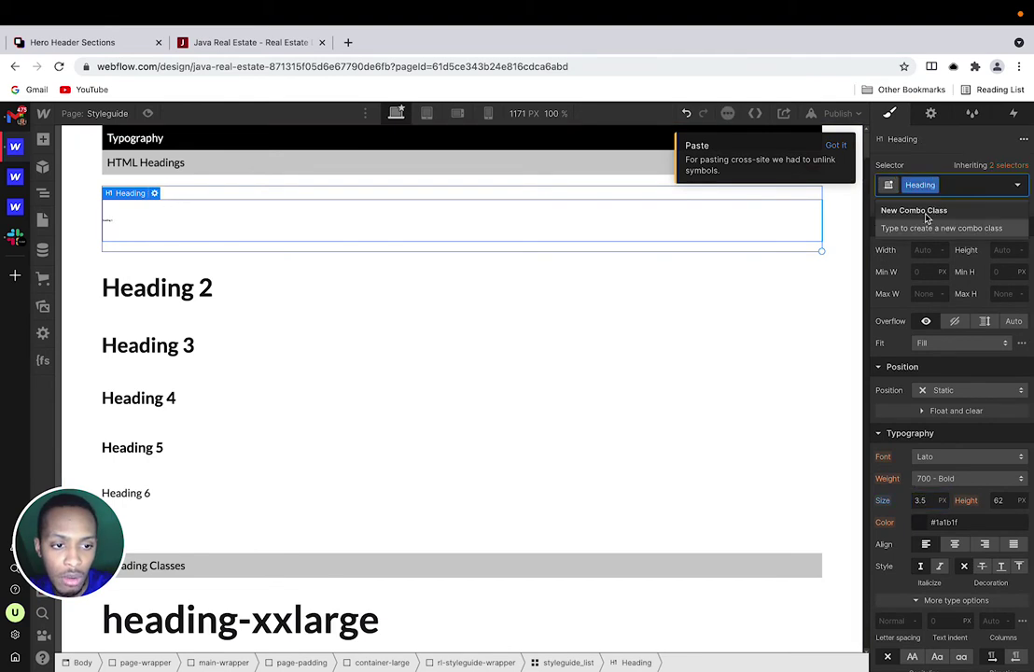
# Step: Remove the unwanted Heading class and give All H1 Headings a 3.5rem font size
pyautogui.click(934, 187)
pyautogui.click(909, 236)
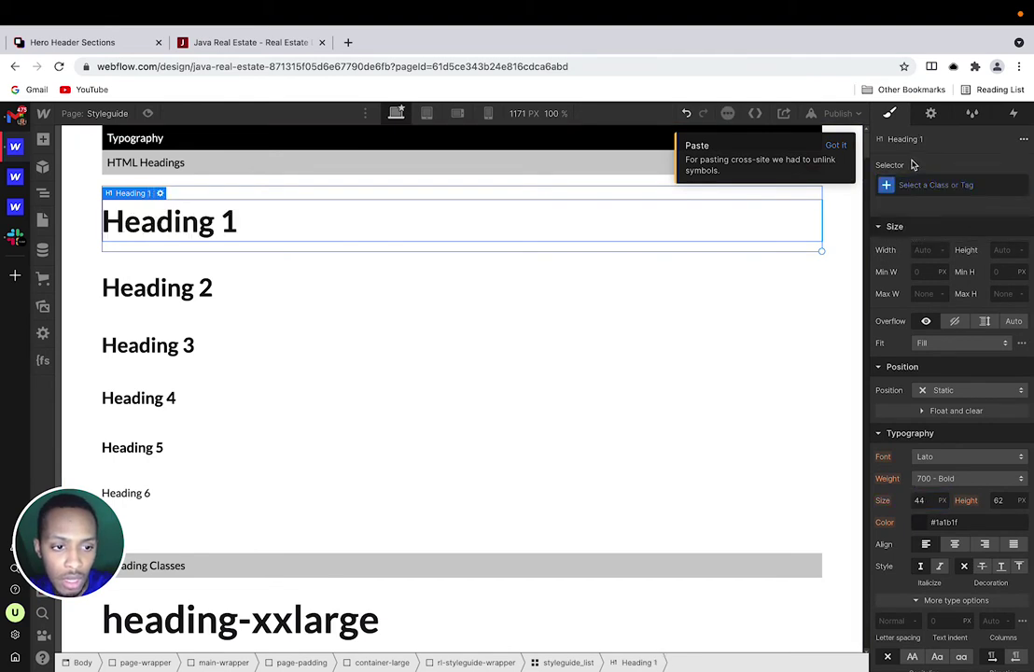
pyautogui.click(915, 190)
pyautogui.click(906, 264)
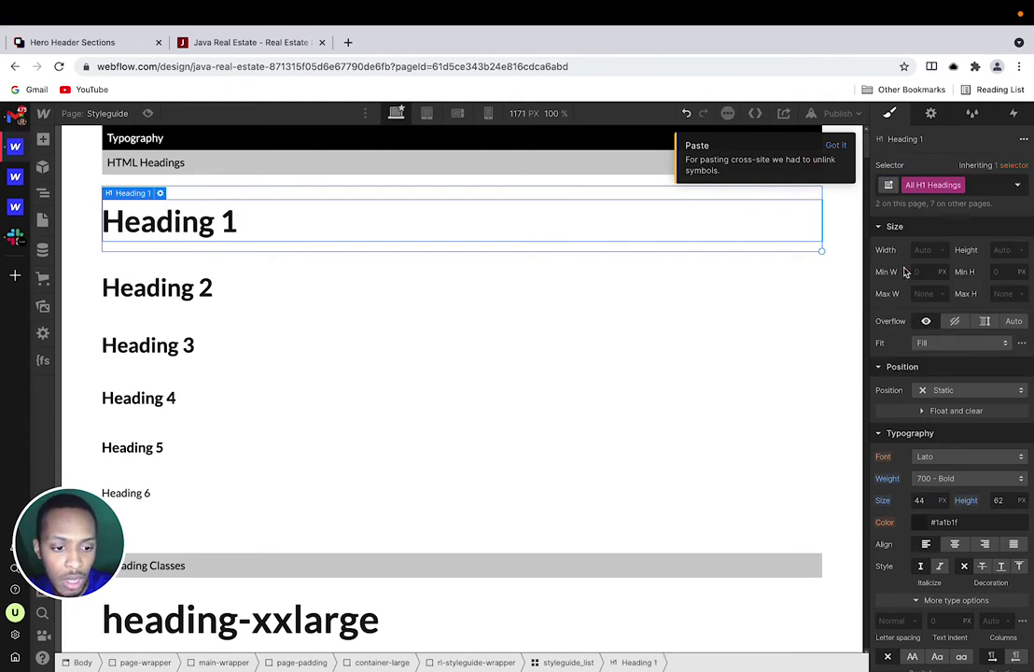
pyautogui.click(919, 500)
pyautogui.write('3.5rem')
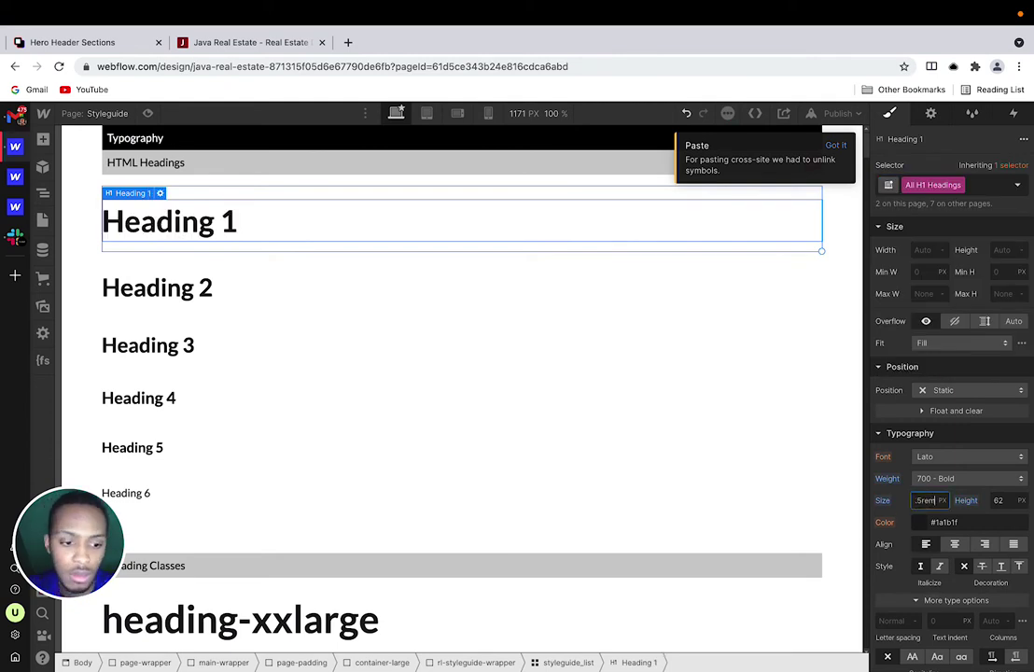
pyautogui.press('Return')
# Step: Give All H1 Headings a 1.2 line height
pyautogui.click(994, 500)
pyautogui.write('1.')
pyautogui.press('Return')
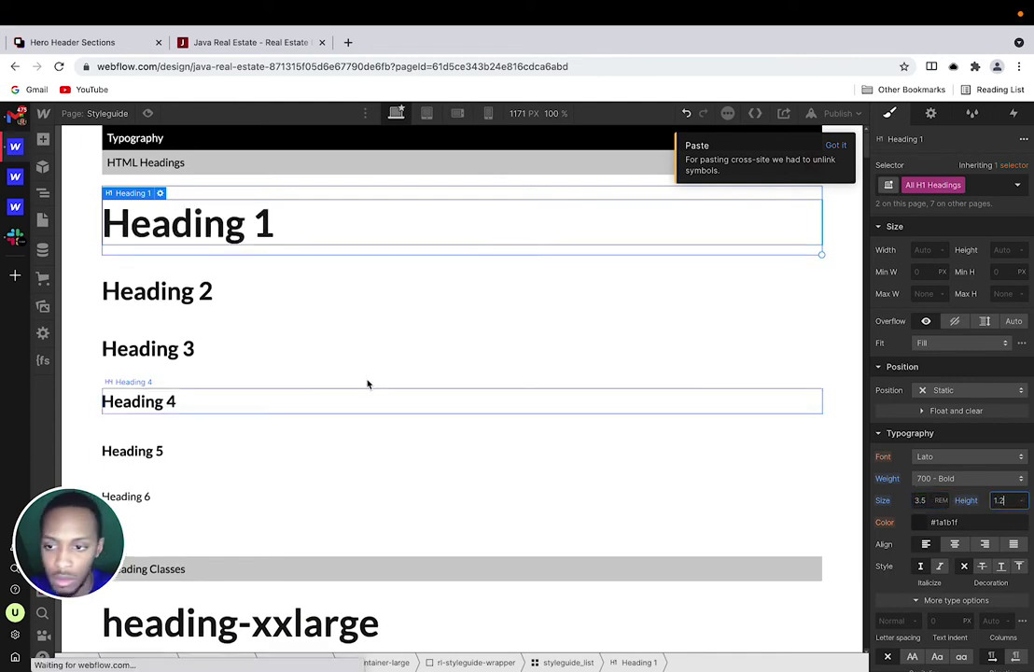
# Step: Target All H2 Headings from Heading 2 and set them to 3rem size with 1.2 line height
pyautogui.click(175, 295)
pyautogui.click(919, 500)
pyautogui.click(905, 188)
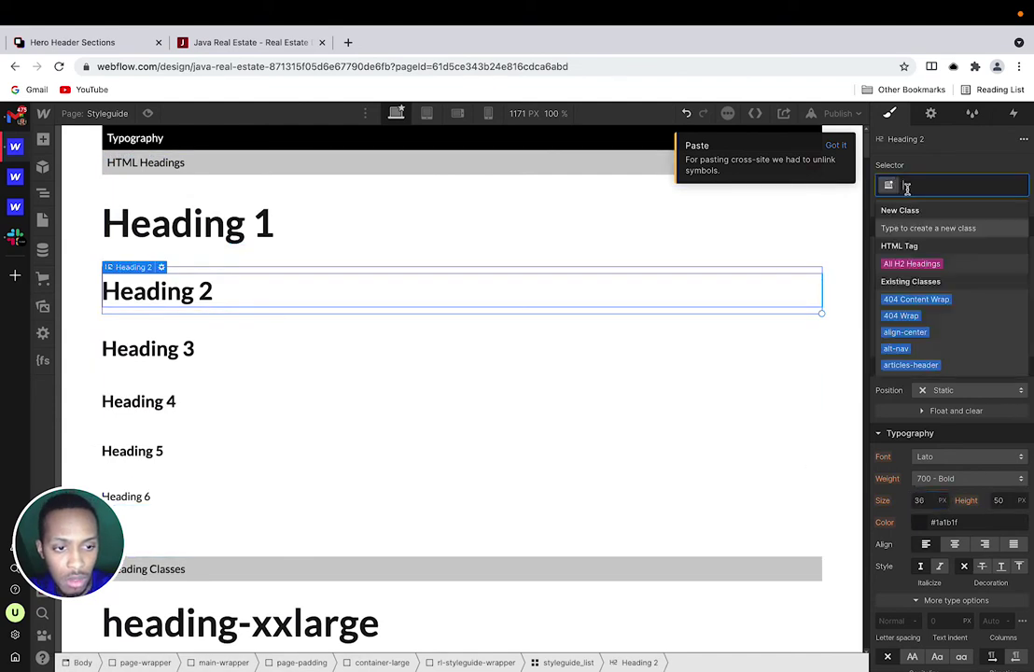
pyautogui.click(907, 265)
pyautogui.click(919, 501)
pyautogui.write('3rem')
pyautogui.press('Return')
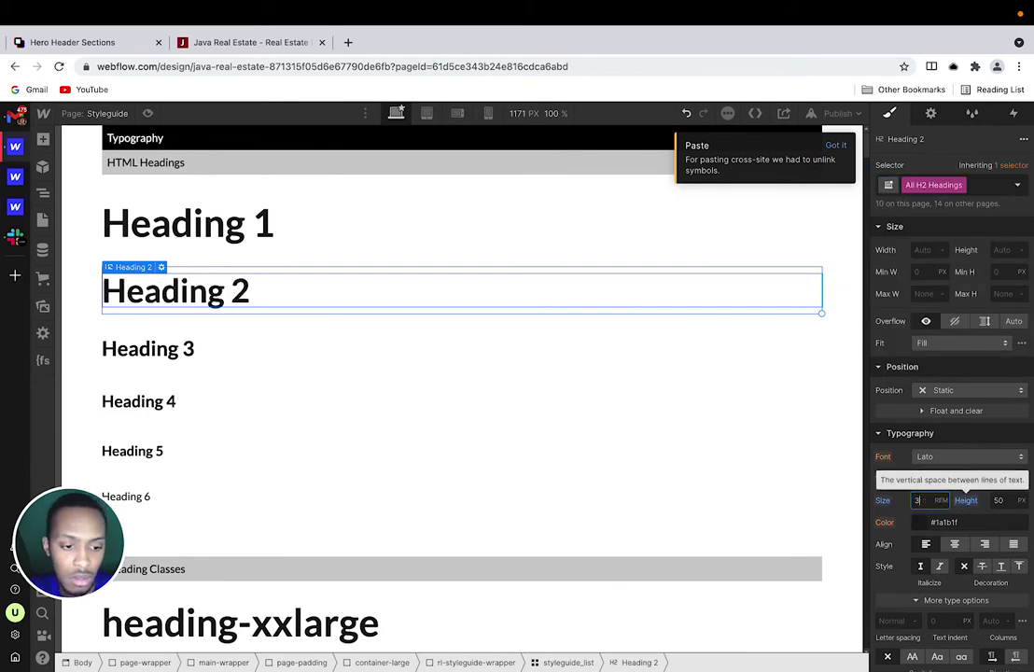
pyautogui.click(999, 501)
pyautogui.write('1.2')
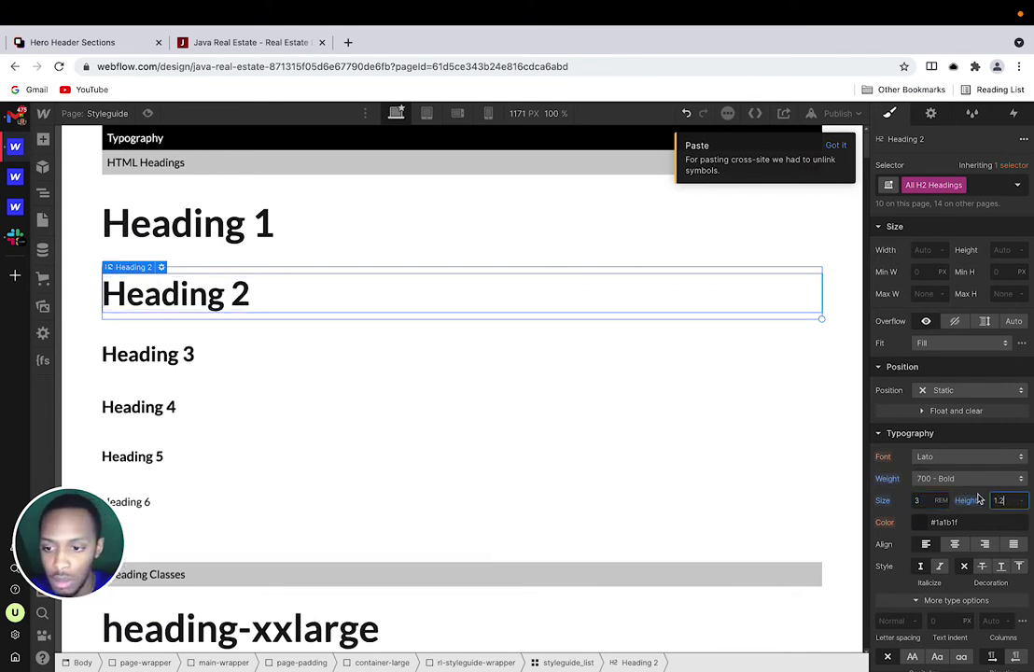
pyautogui.click(177, 351)
# Step: Target All H3 Headings and set them to a 2.5rem font size with 1.2 line height
pyautogui.scroll(-3, 232, 385)
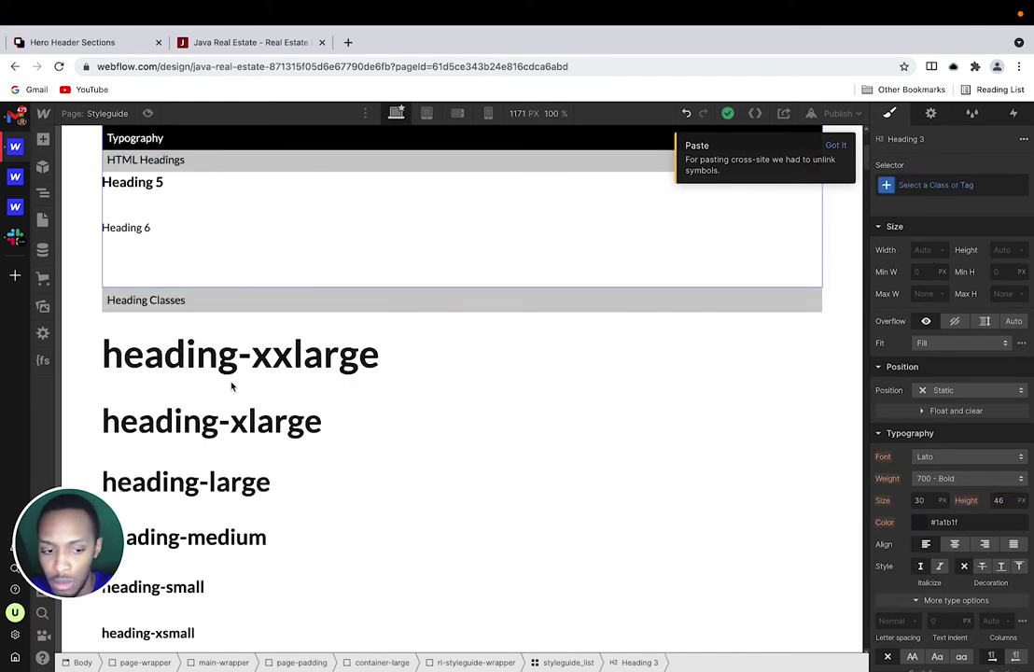
pyautogui.scroll(1, 232, 386)
pyautogui.scroll(2, 232, 385)
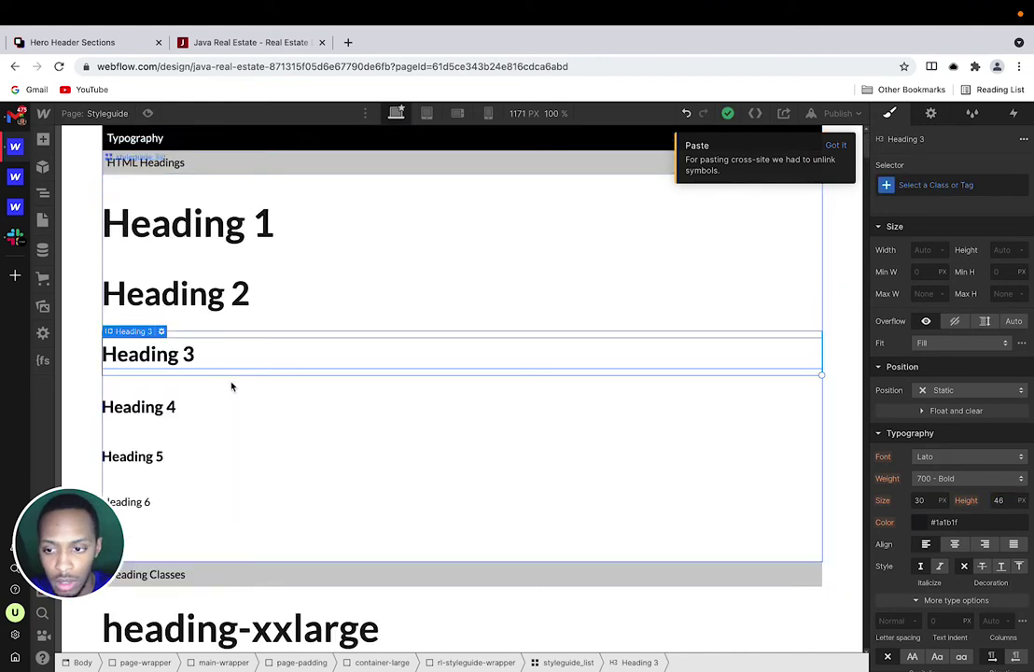
pyautogui.click(926, 185)
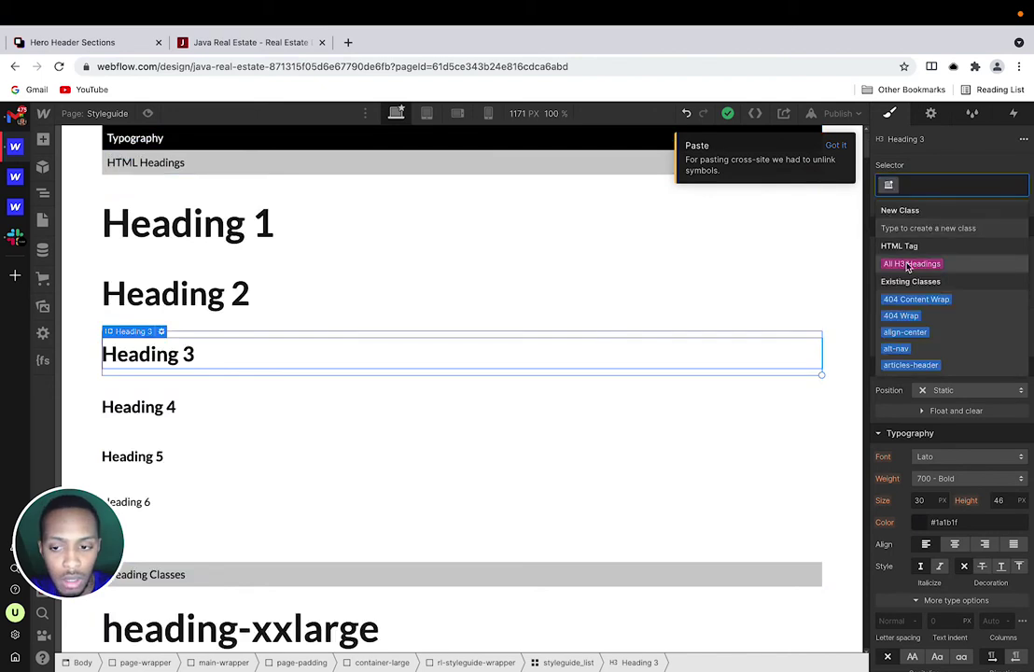
pyautogui.click(908, 265)
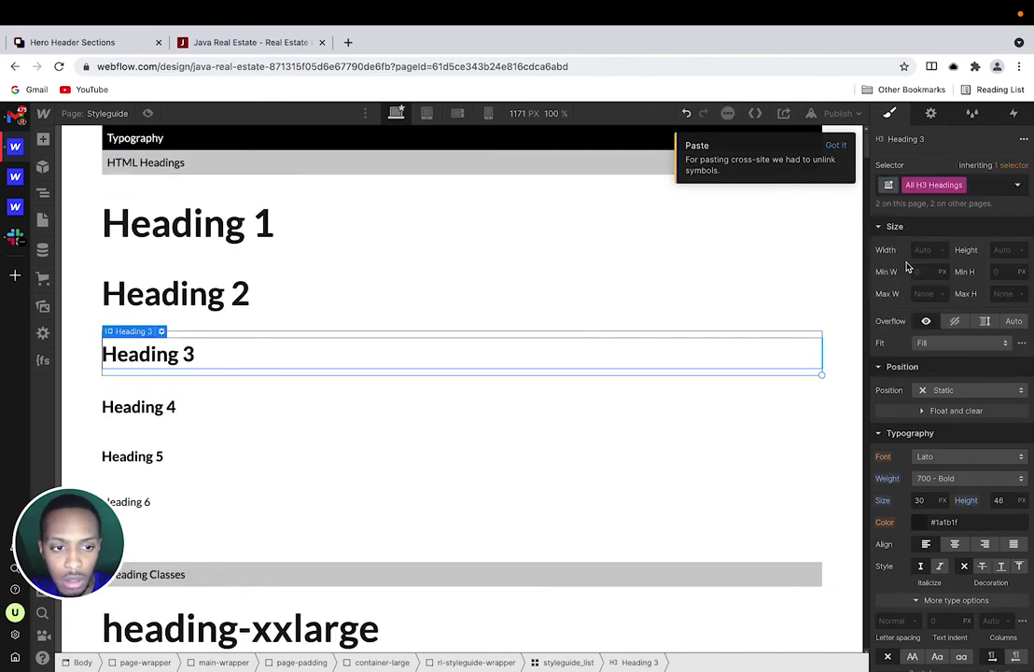
pyautogui.click(927, 503)
pyautogui.write('2.5')
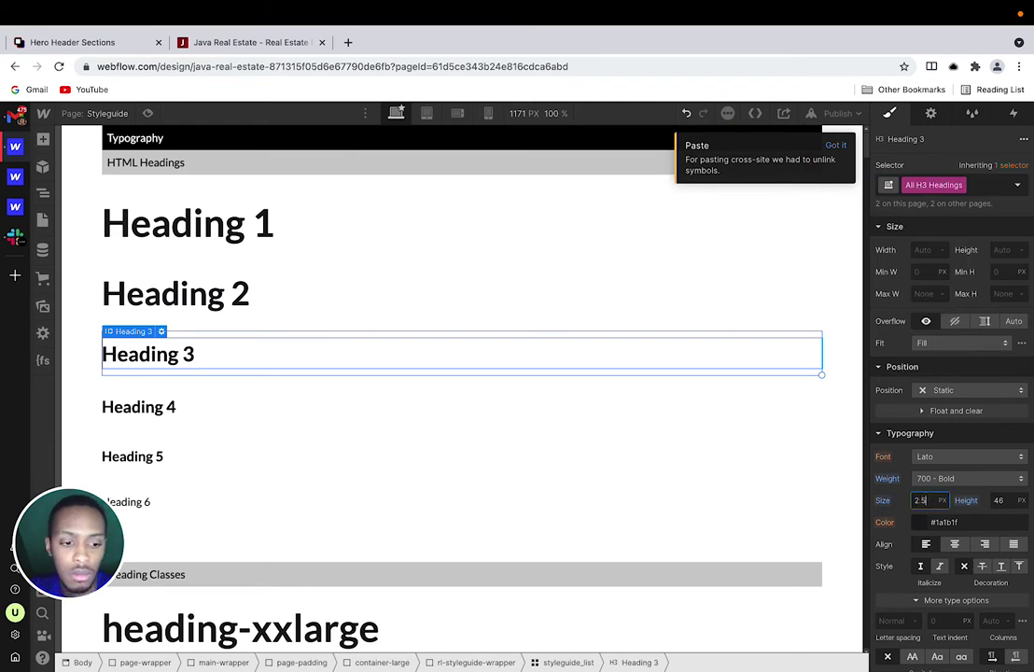
pyautogui.write('rem')
pyautogui.press('Return')
pyautogui.click(999, 500)
pyautogui.write('1.2')
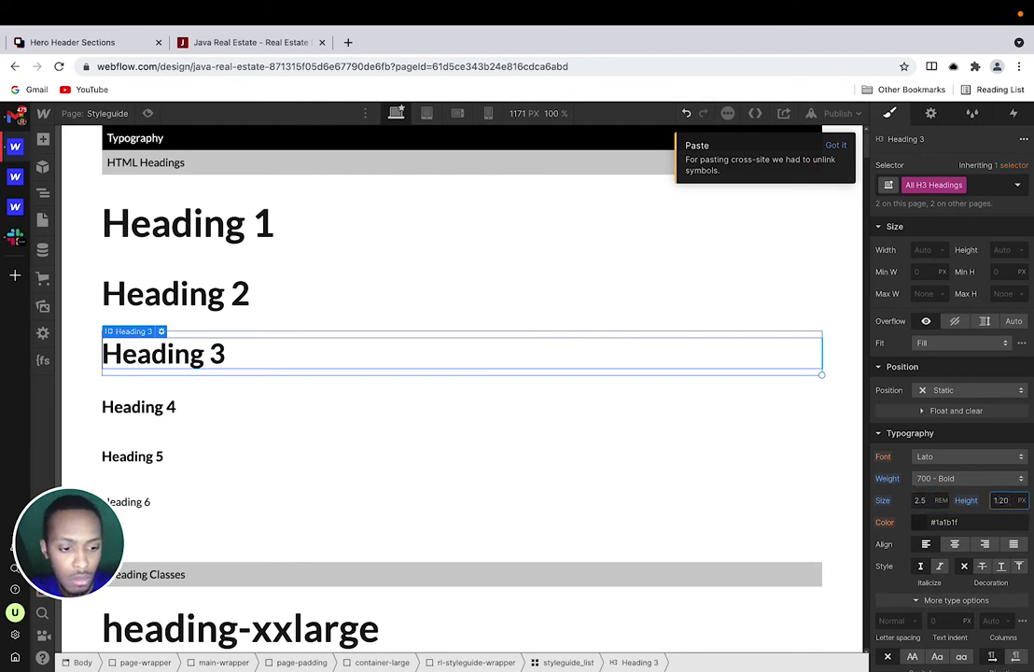
pyautogui.press('Return')
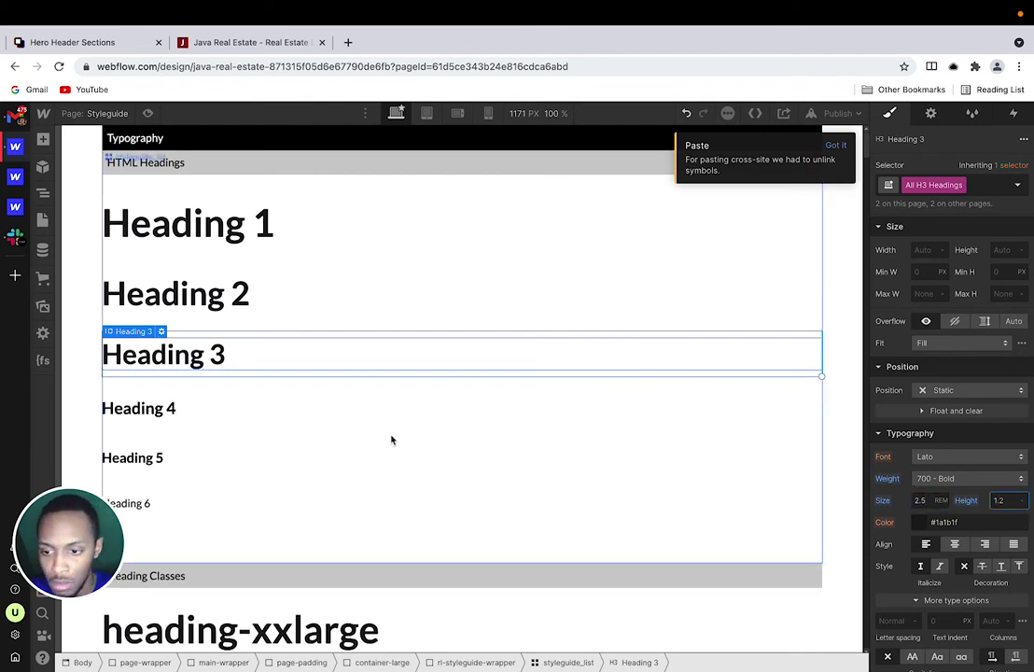
# Step: Target All H4 Headings from Heading 4 and compare the heading-large and heading-medium styles
pyautogui.click(483, 425)
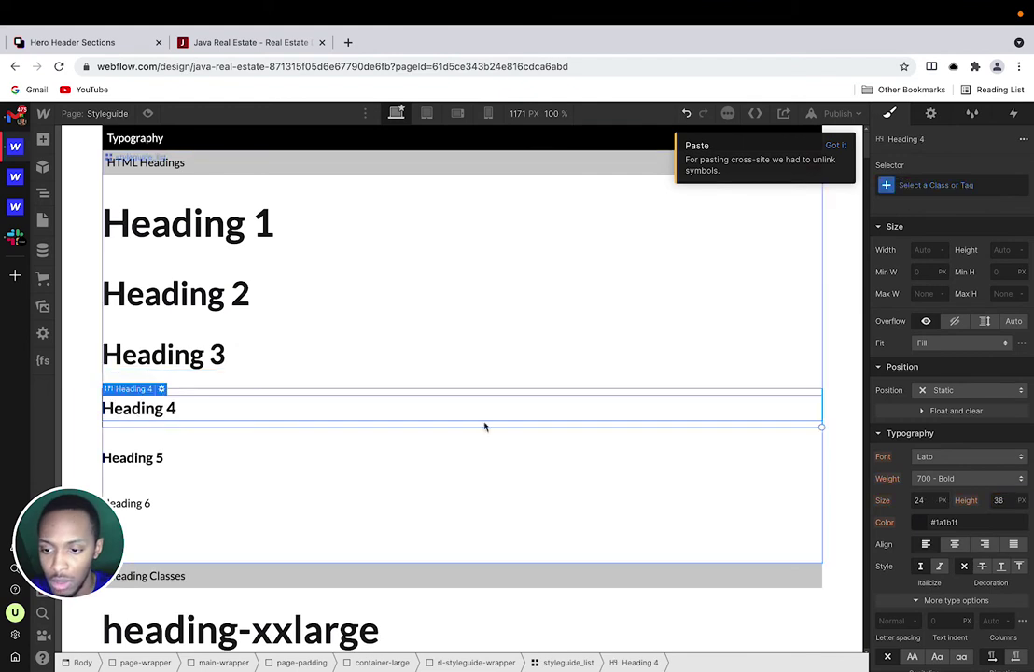
pyautogui.click(939, 189)
pyautogui.click(917, 264)
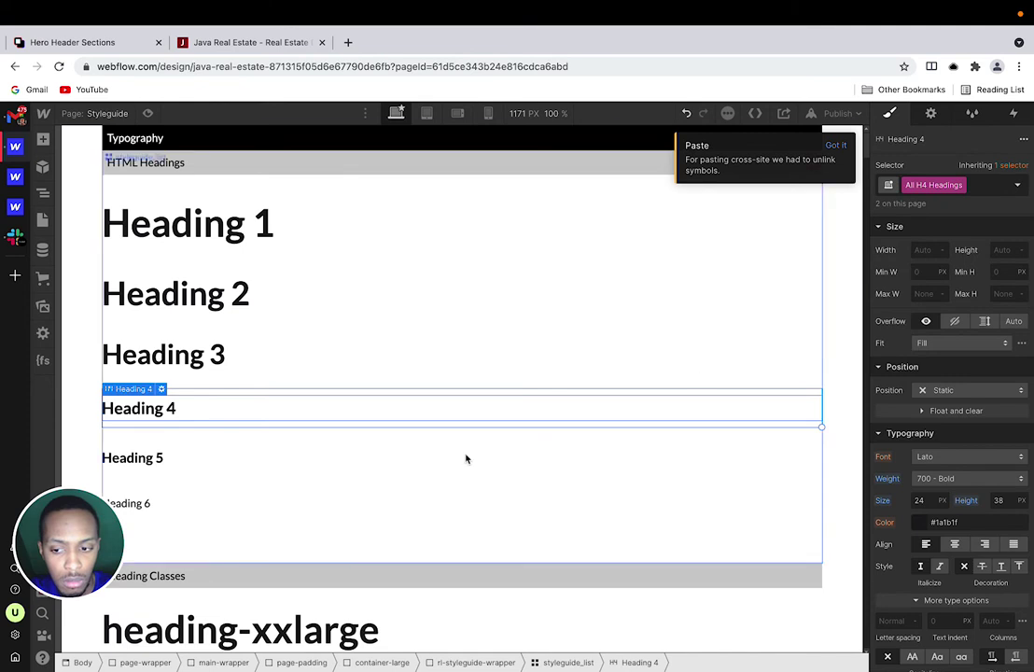
pyautogui.scroll(-5, 400, 393)
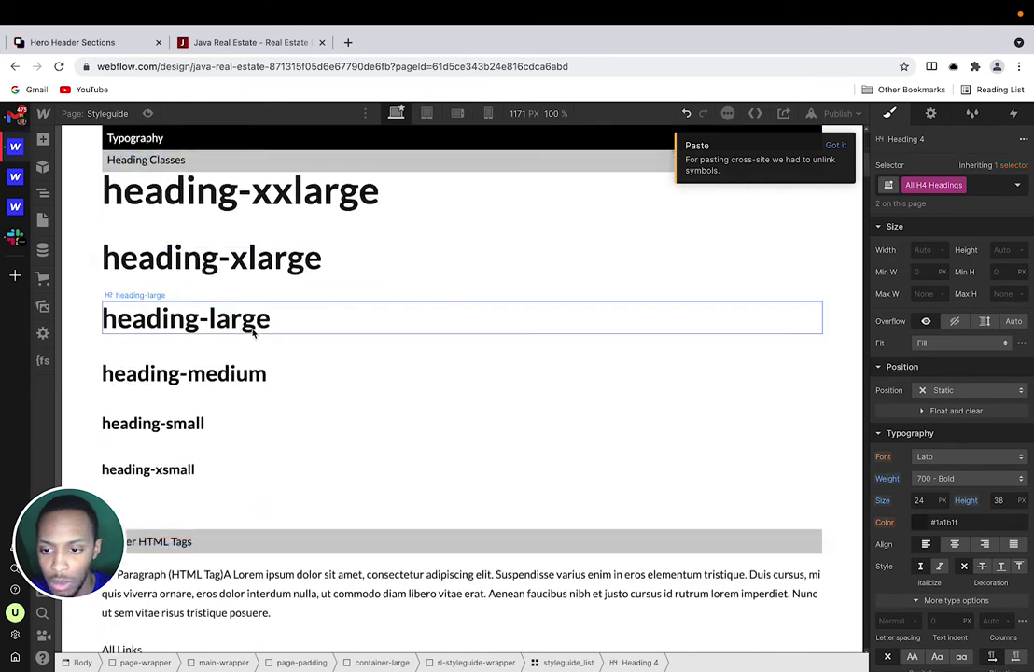
pyautogui.click(250, 329)
pyautogui.click(264, 374)
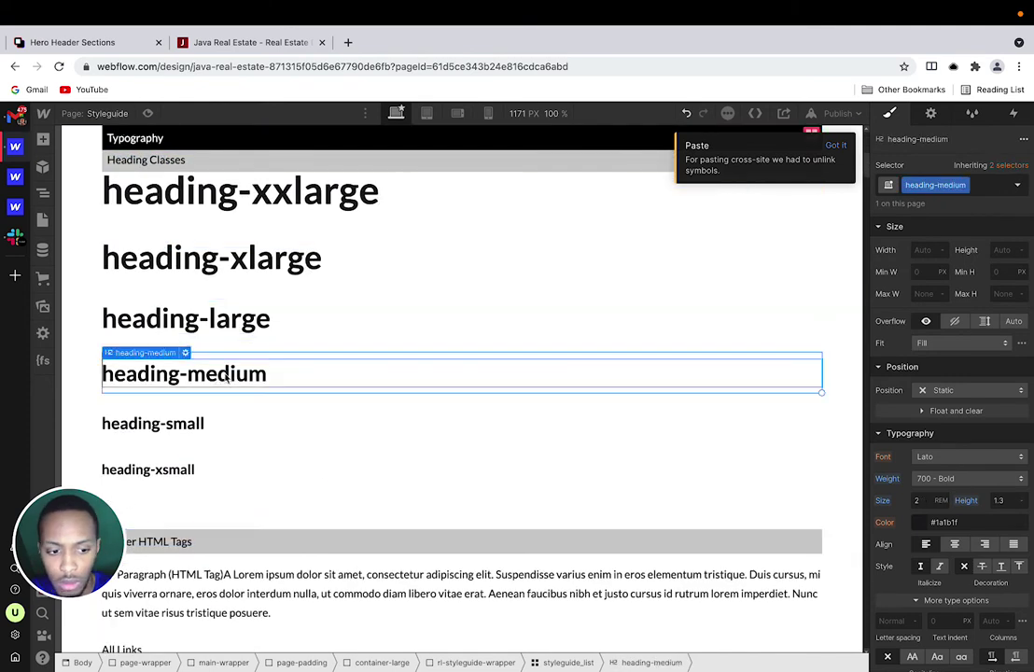
pyautogui.scroll(5, 299, 374)
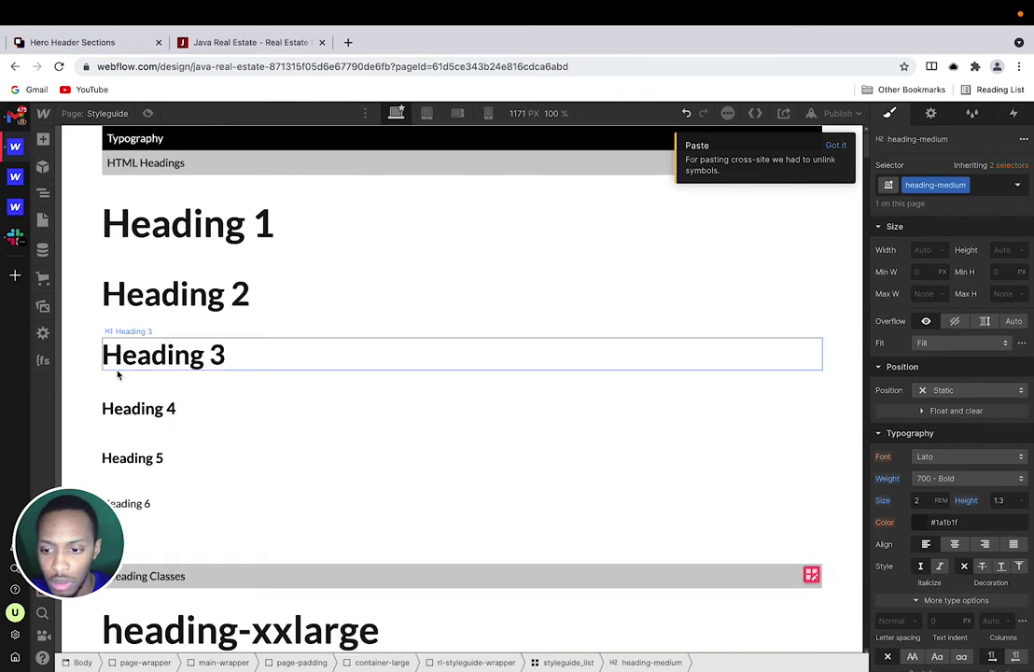
# Step: Reselect Heading 4 and give All H4 Headings a 2rem font size with 1.3 line height
pyautogui.click(139, 408)
pyautogui.click(933, 185)
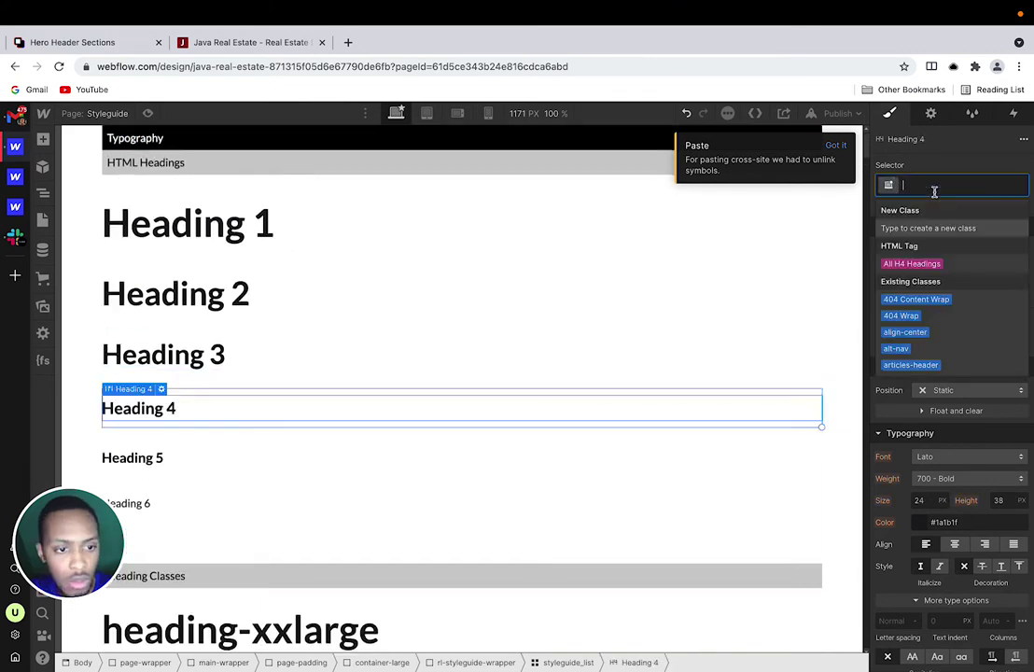
pyautogui.click(914, 263)
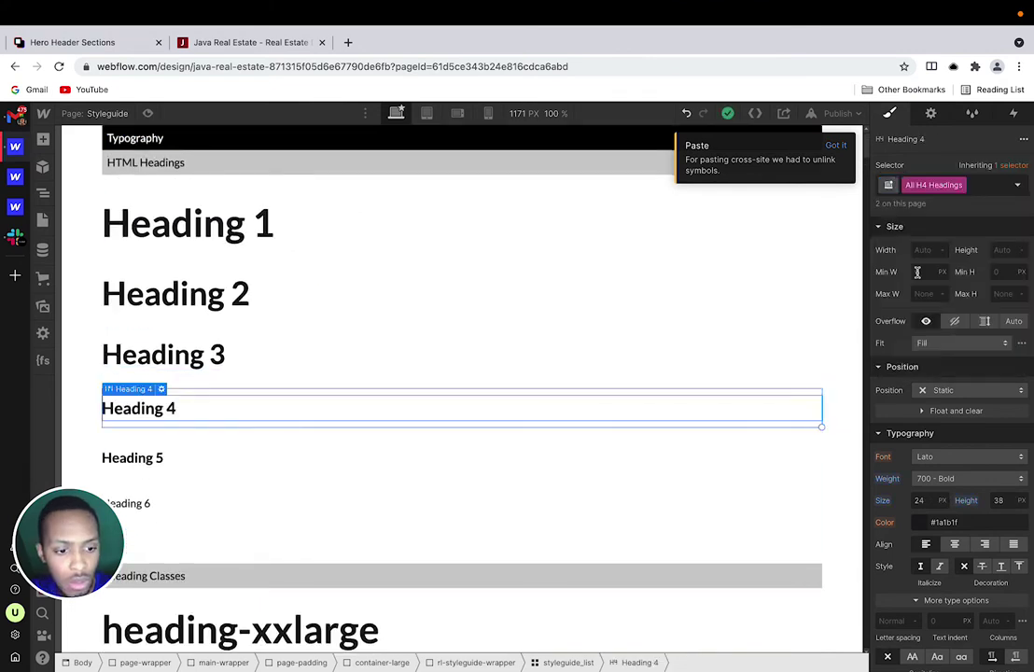
pyautogui.click(918, 500)
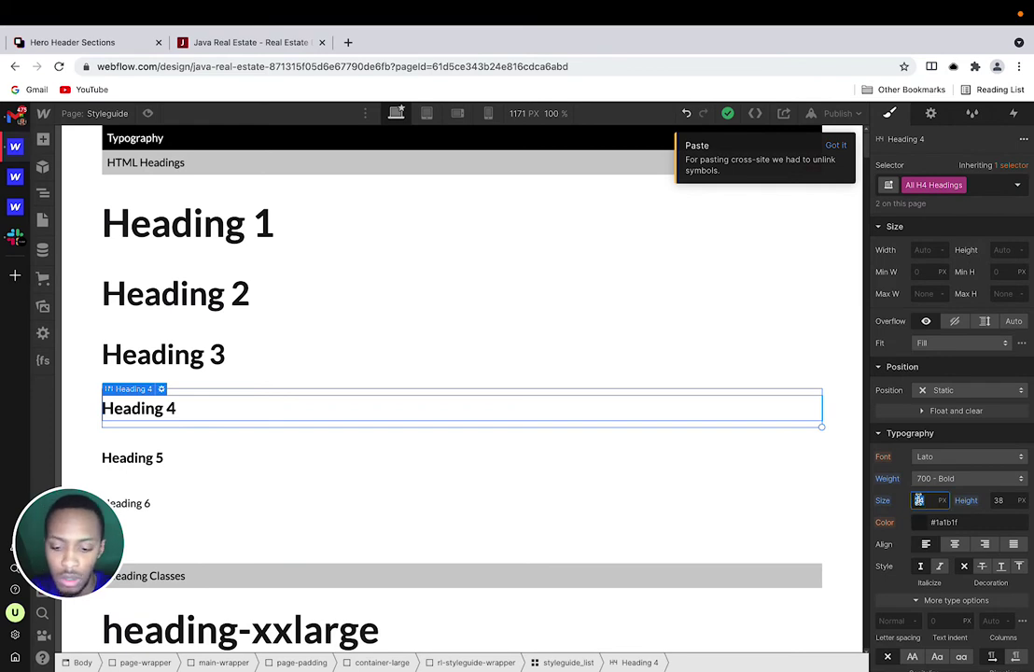
pyautogui.write('2')
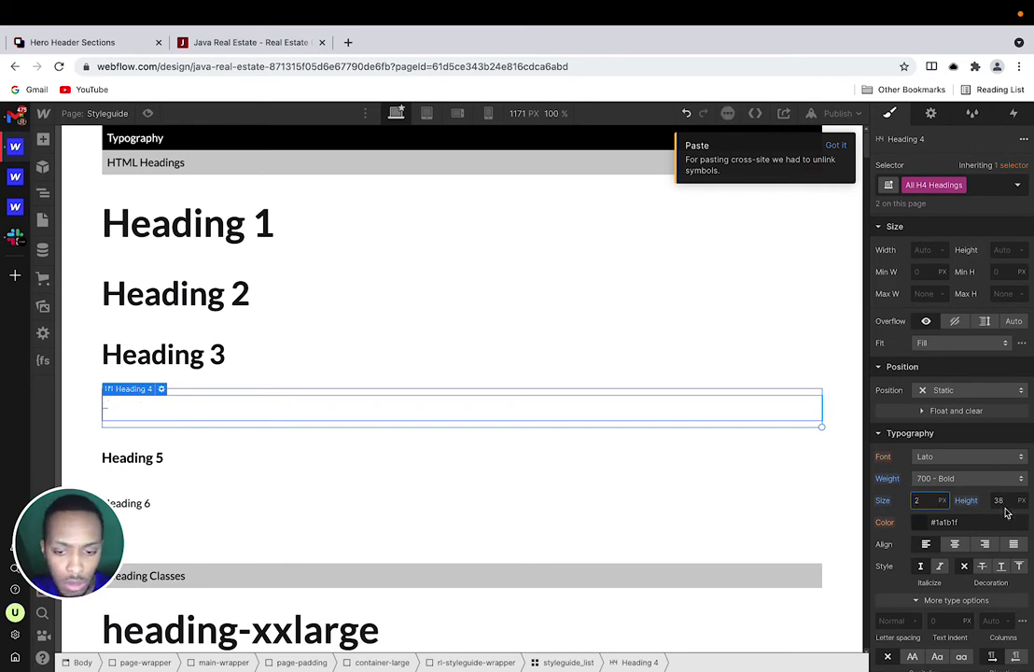
pyautogui.write('rem')
pyautogui.press('Return')
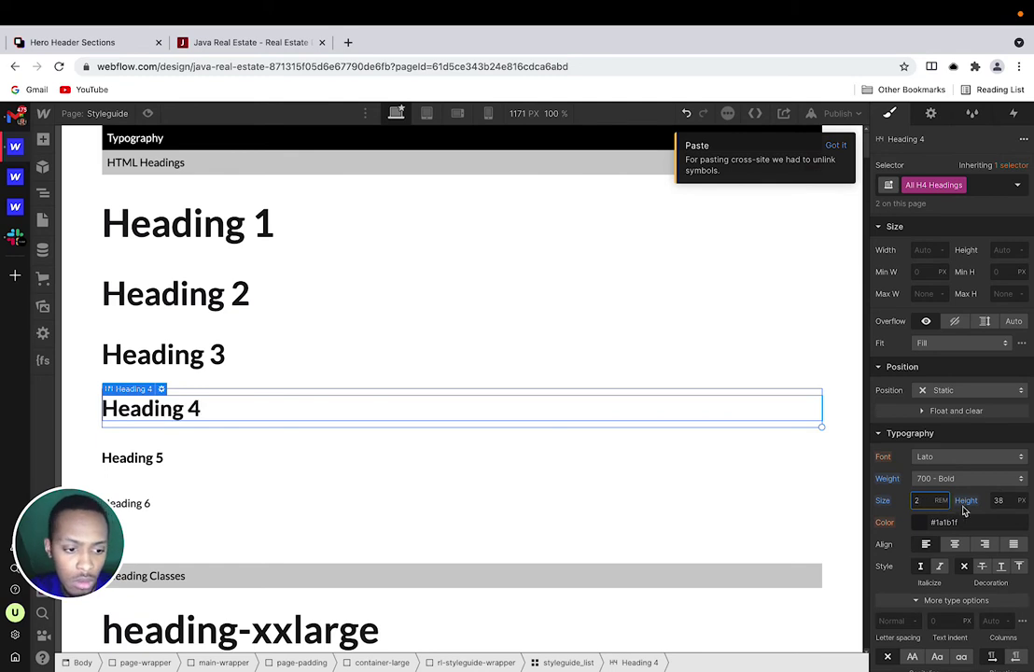
pyautogui.click(1000, 499)
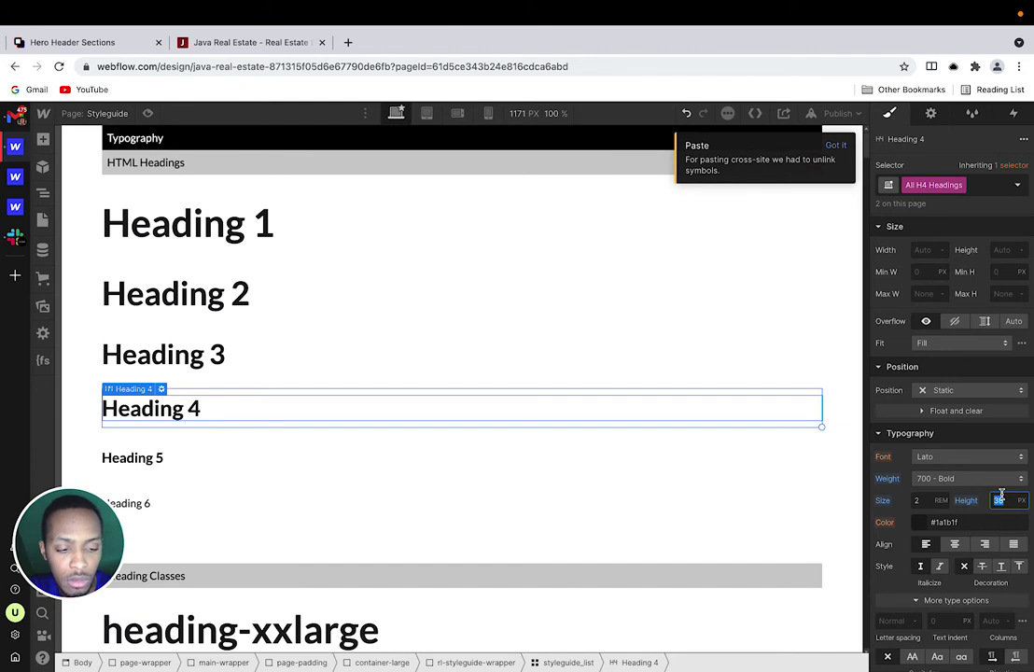
pyautogui.write('1')
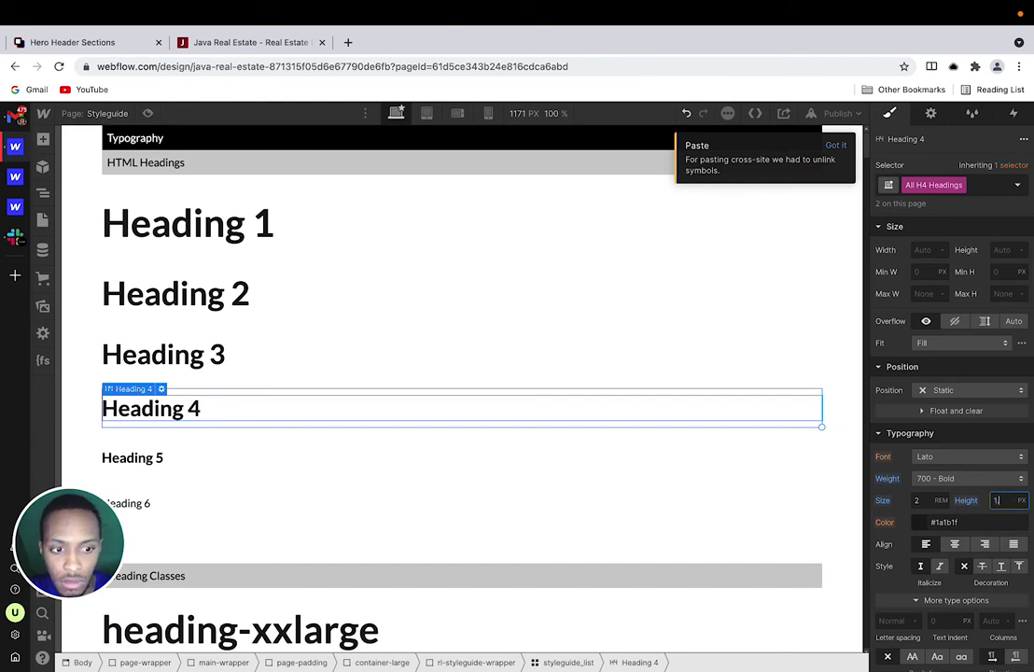
pyautogui.write('.')
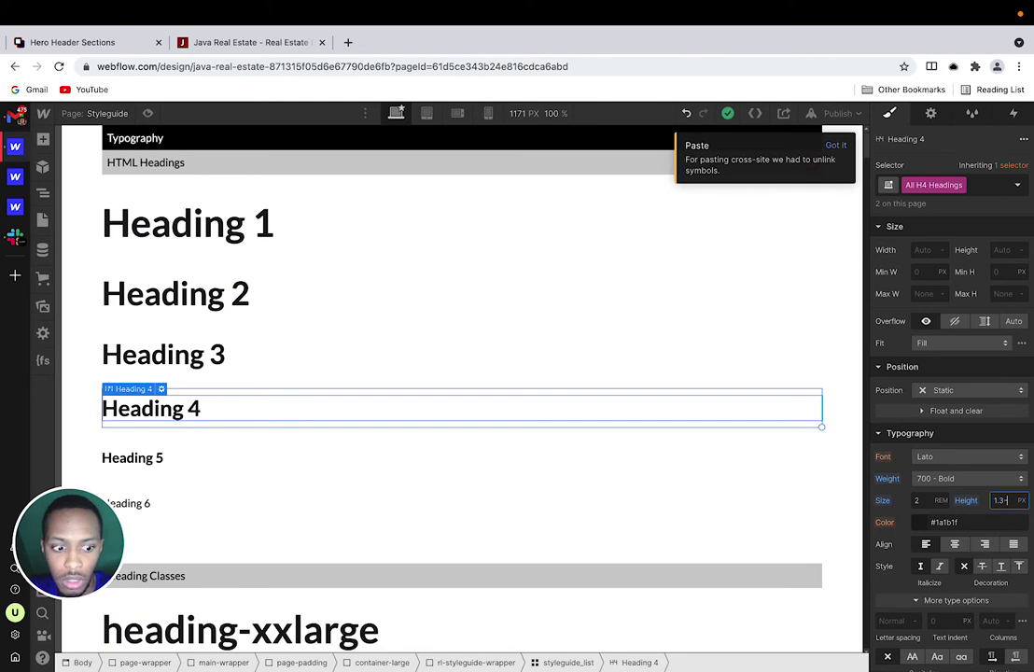
pyautogui.write('3')
# Step: Check the heading-small and heading-xsmall type settings for reference
pyautogui.scroll(-10, 709, 392)
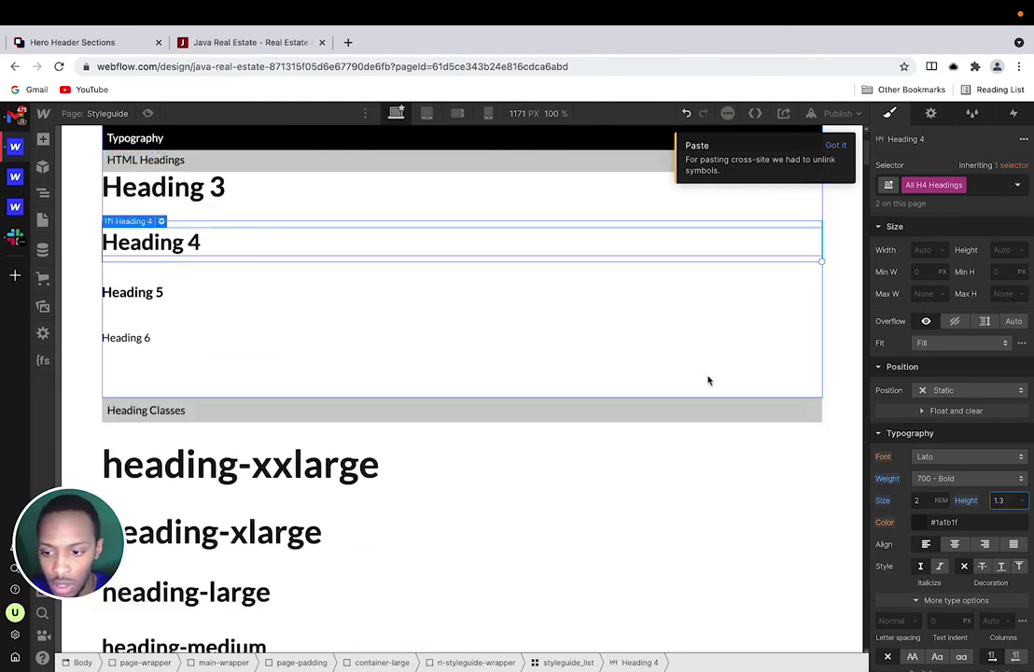
pyautogui.click(229, 424)
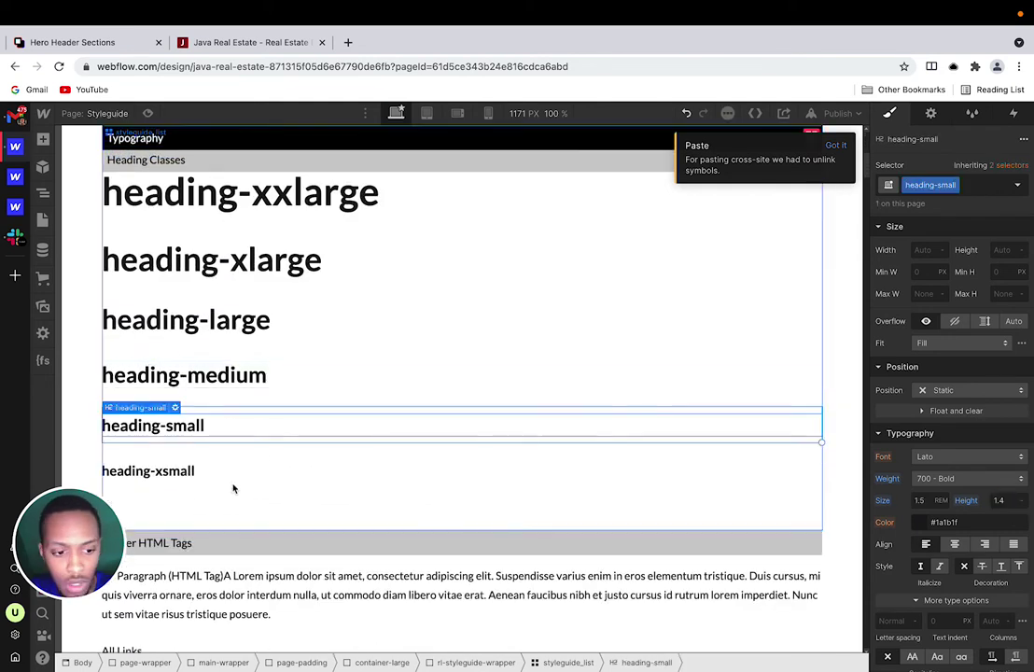
pyautogui.click(188, 476)
pyautogui.scroll(8, 203, 415)
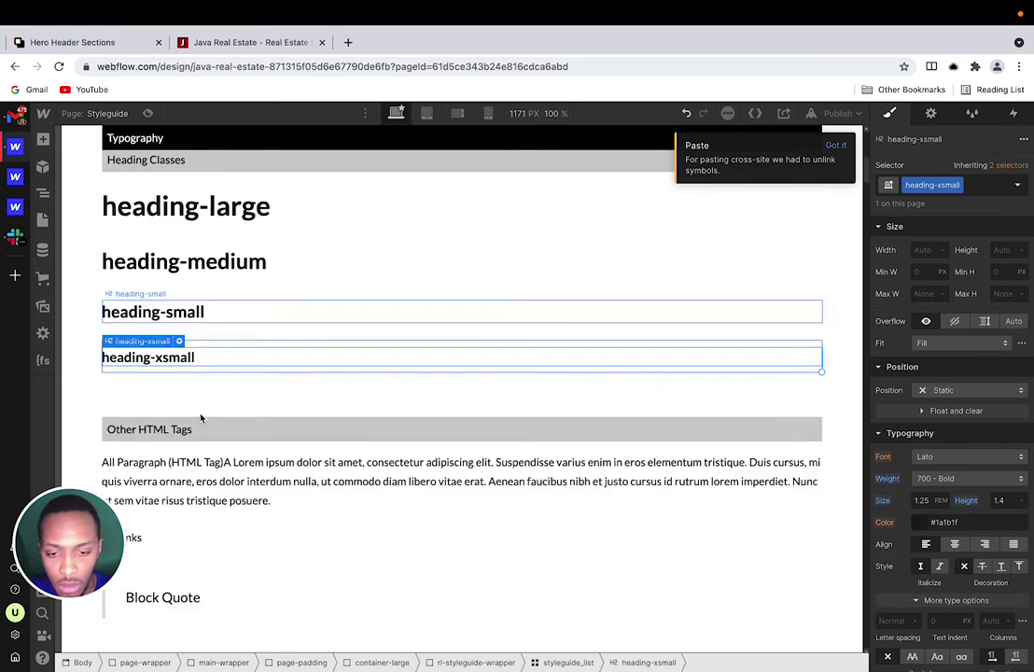
# Step: Target All H5 Headings from Heading 5 and set a 1.5rem font size with 1.4 line height
pyautogui.click(157, 459)
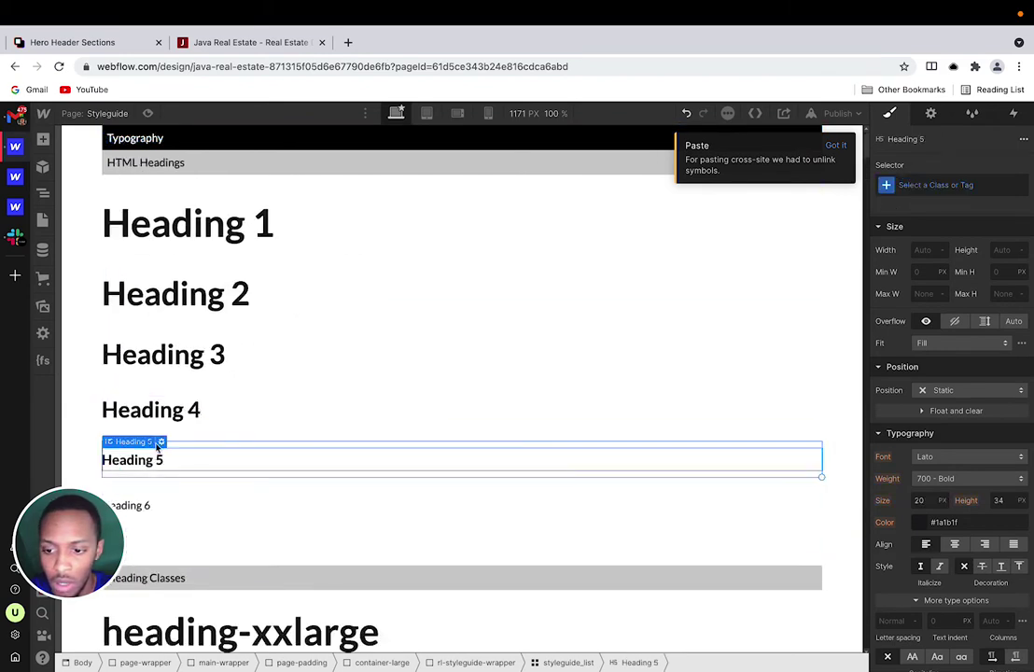
pyautogui.click(352, 411)
pyautogui.click(178, 455)
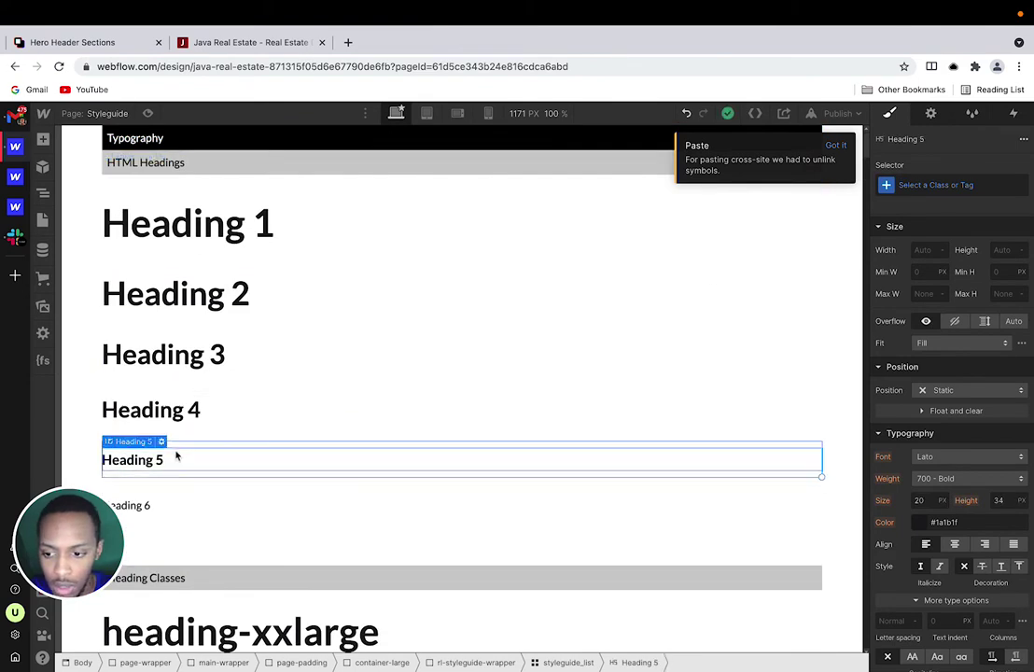
pyautogui.click(893, 191)
pyautogui.click(895, 261)
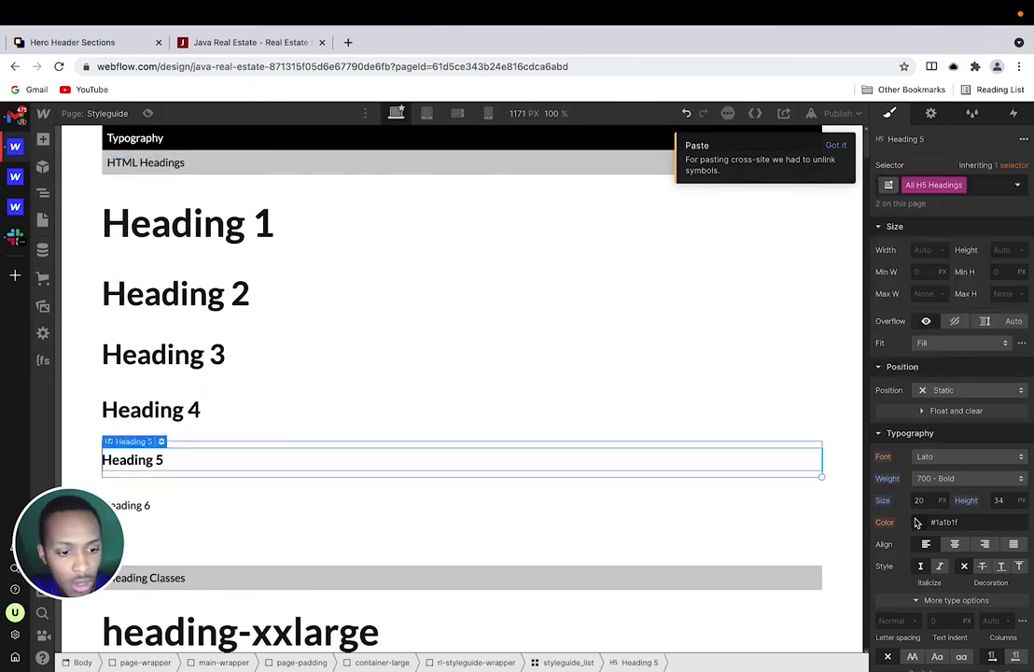
pyautogui.click(919, 500)
pyautogui.write('1.5rem')
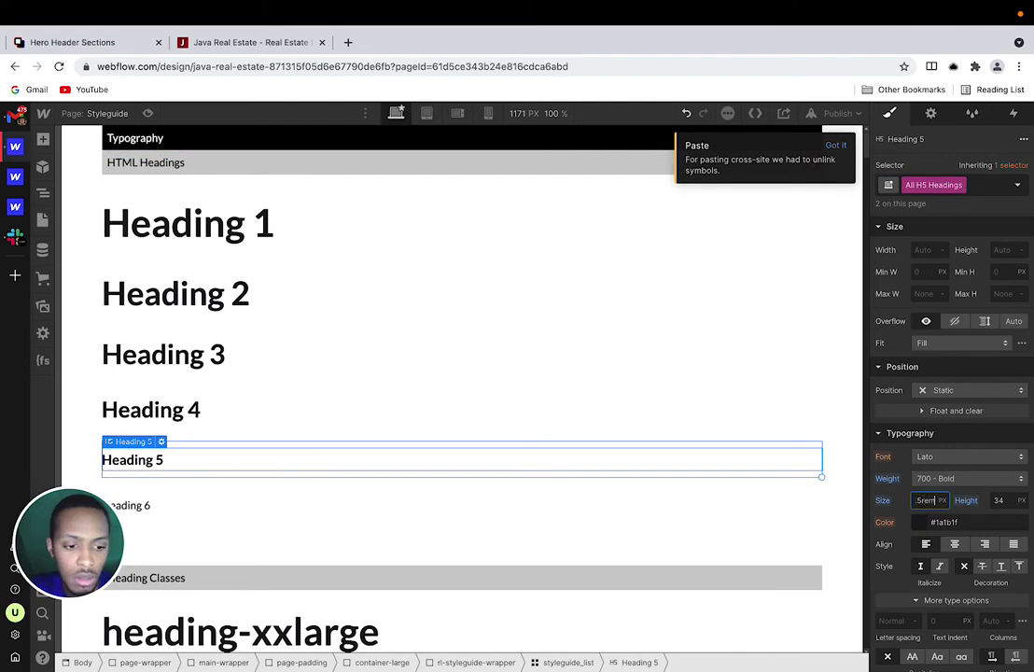
pyautogui.click(1008, 501)
pyautogui.write('1.')
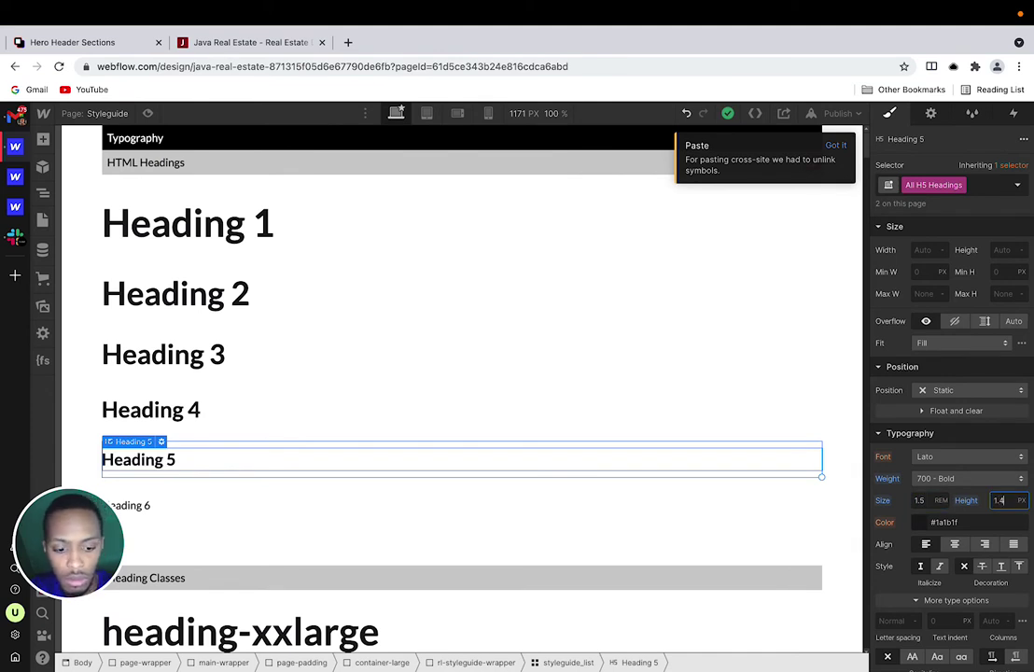
pyautogui.press('Return')
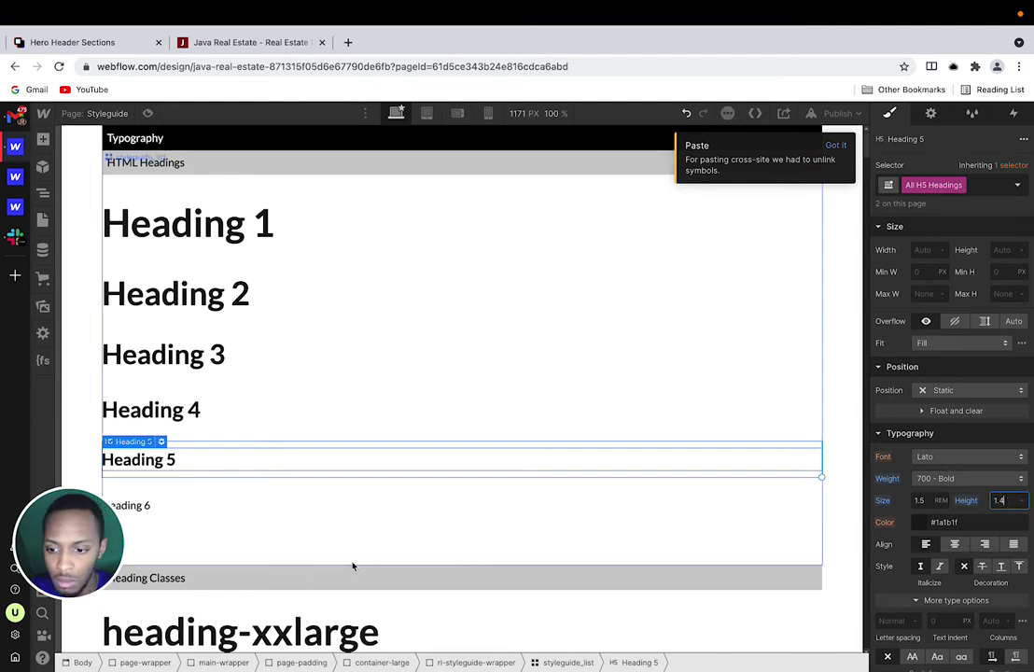
# Step: Target All H6 Headings from Heading 6 and set their weight to 700 - Bold
pyautogui.click(145, 505)
pyautogui.click(900, 185)
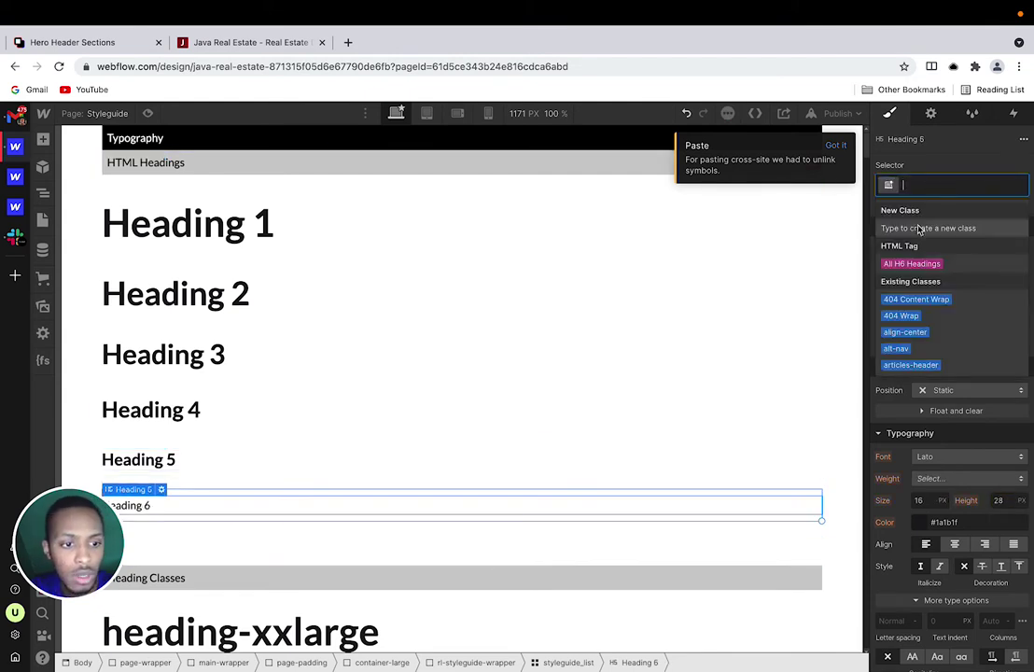
pyautogui.click(910, 264)
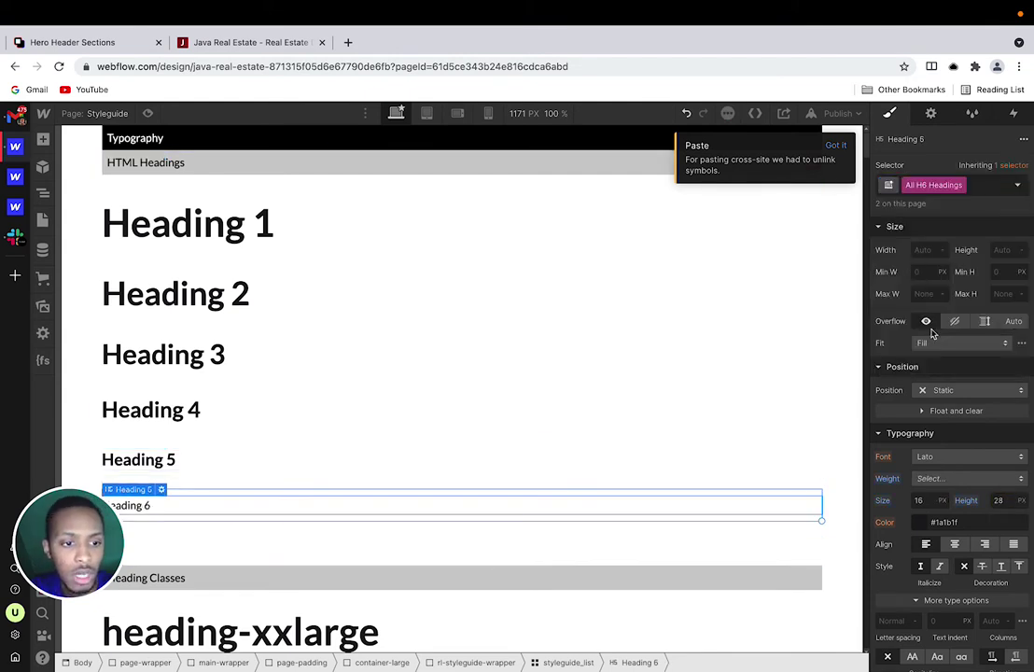
pyautogui.click(928, 502)
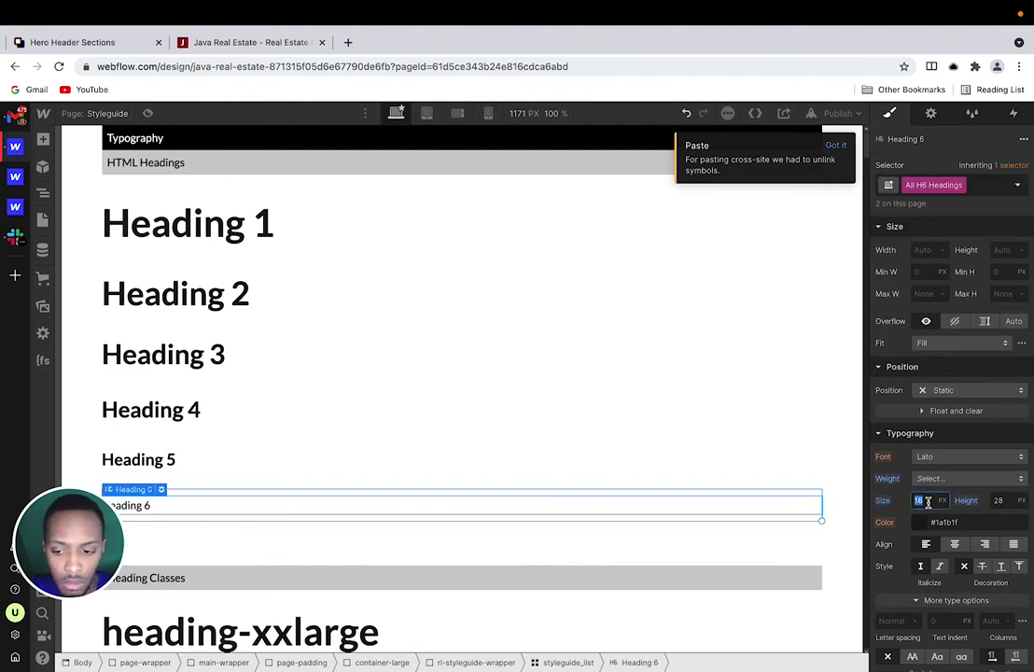
pyautogui.click(944, 478)
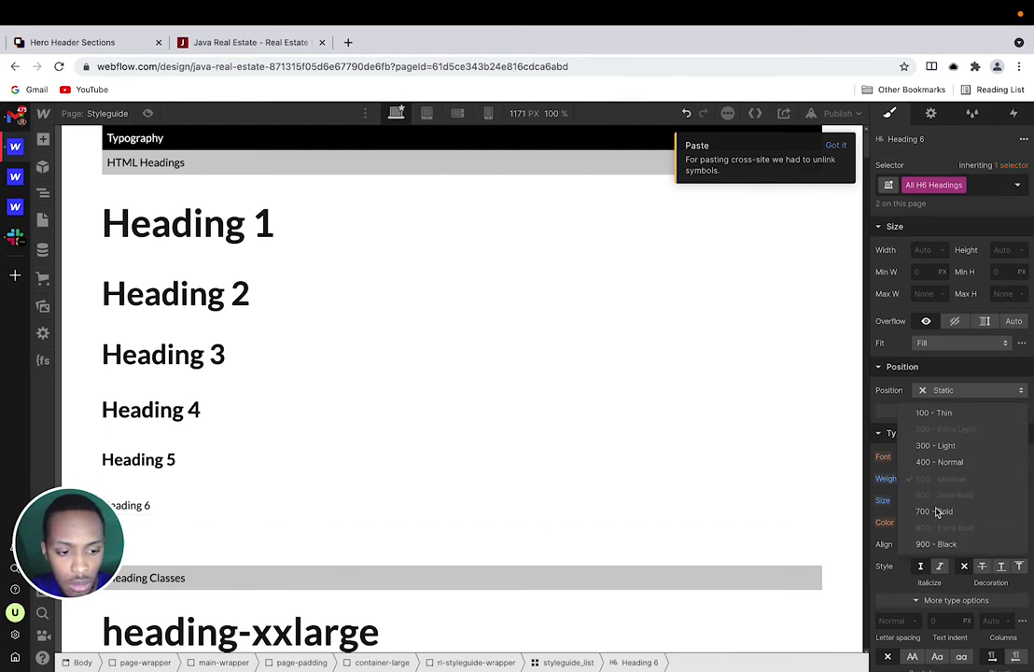
pyautogui.click(933, 512)
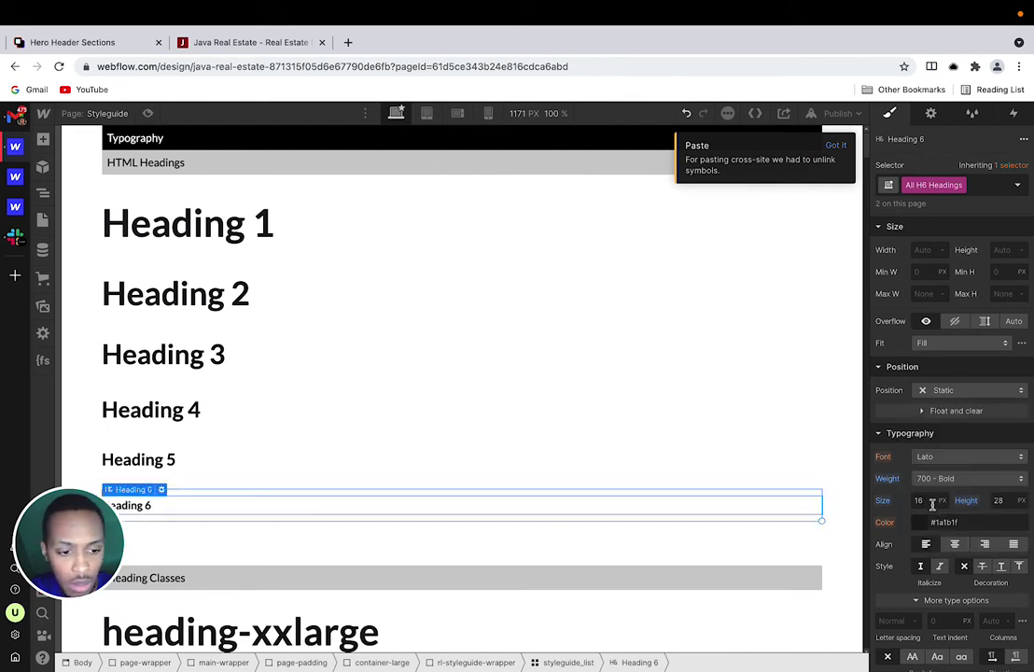
# Step: Give All H6 Headings a 1.4 line height and a 1.25rem font size
pyautogui.click(931, 501)
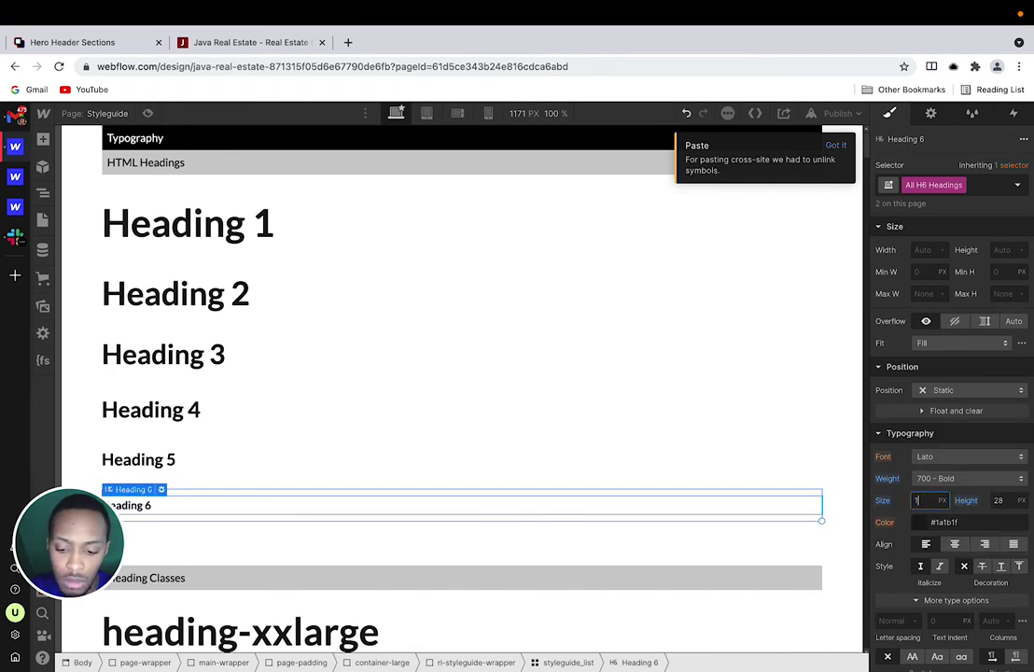
pyautogui.write('1.25')
pyautogui.click(997, 500)
pyautogui.write('1.4')
pyautogui.press('Return')
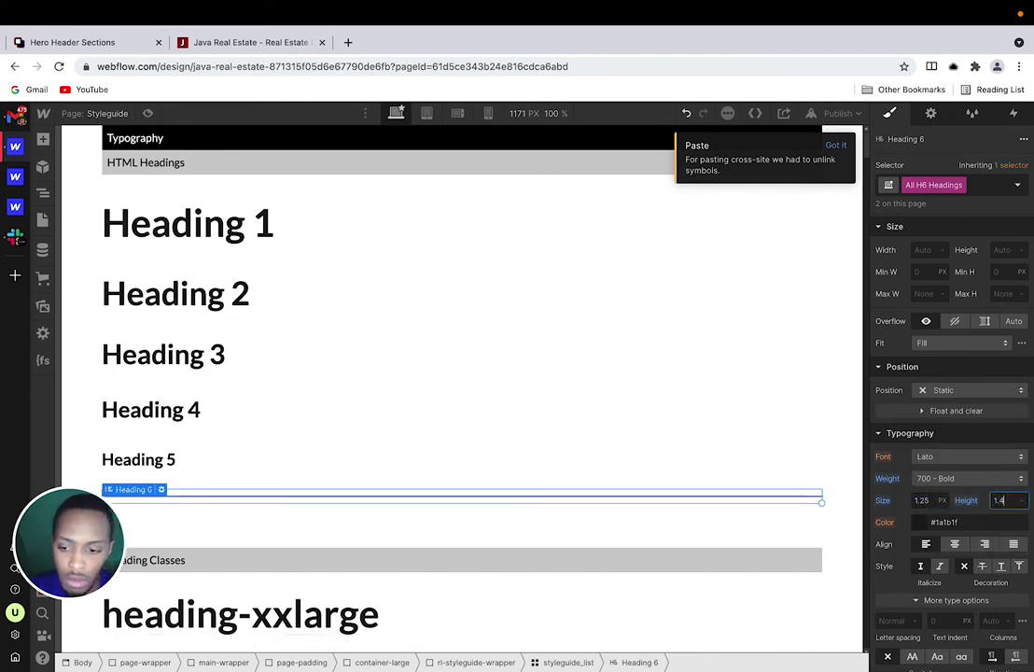
pyautogui.click(930, 501)
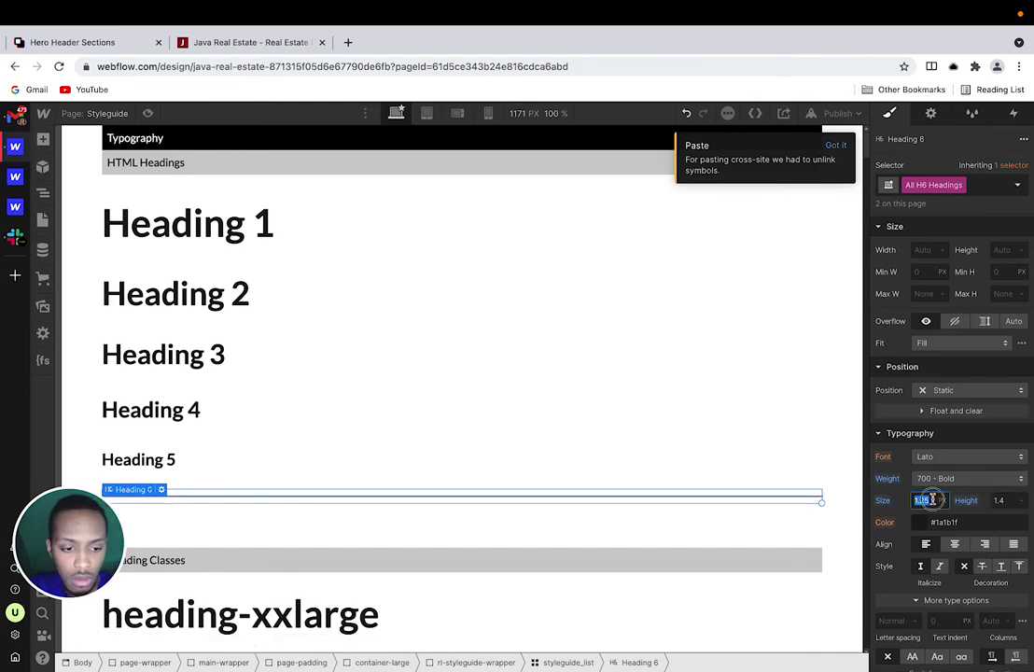
pyautogui.click(938, 500)
pyautogui.click(921, 501)
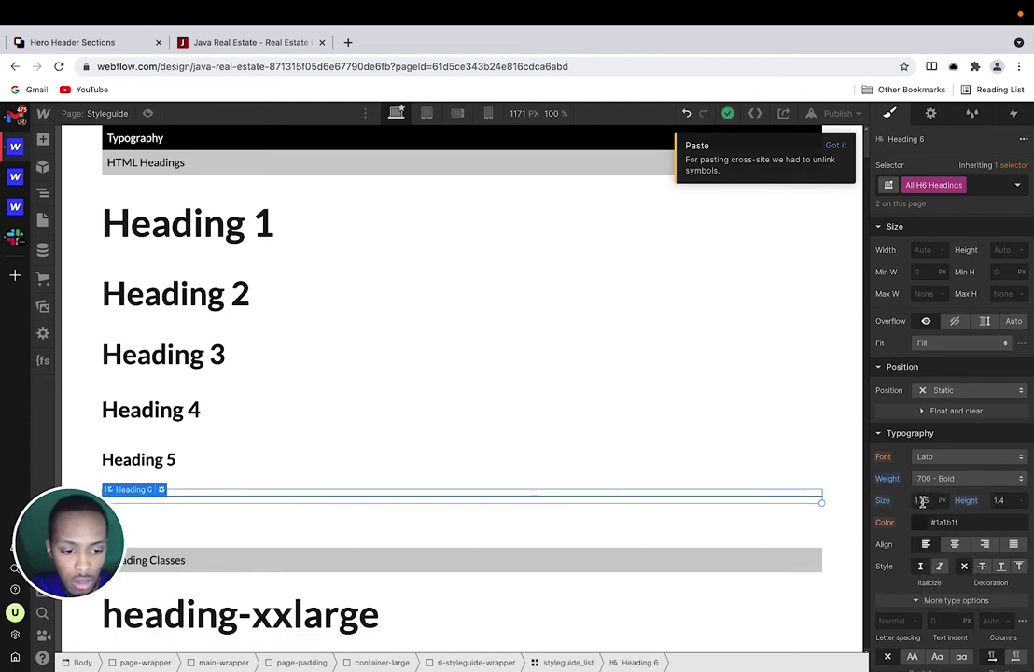
pyautogui.write('1.25rem')
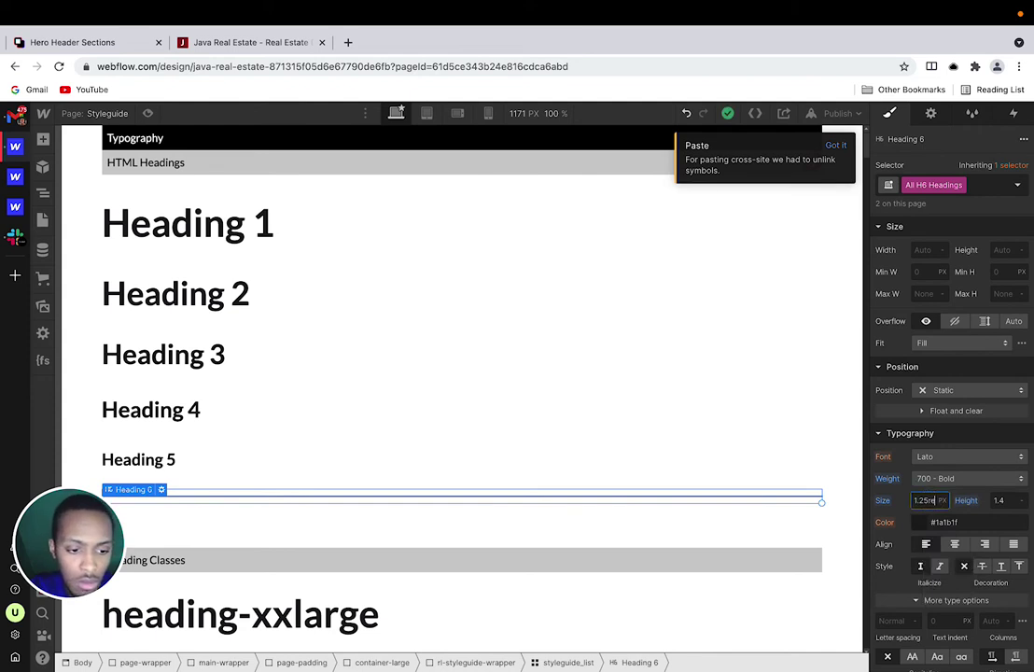
# Step: Commit the 1.25 rem font size for Heading 6 and review the Styleguide canvas
pyautogui.press('Return')
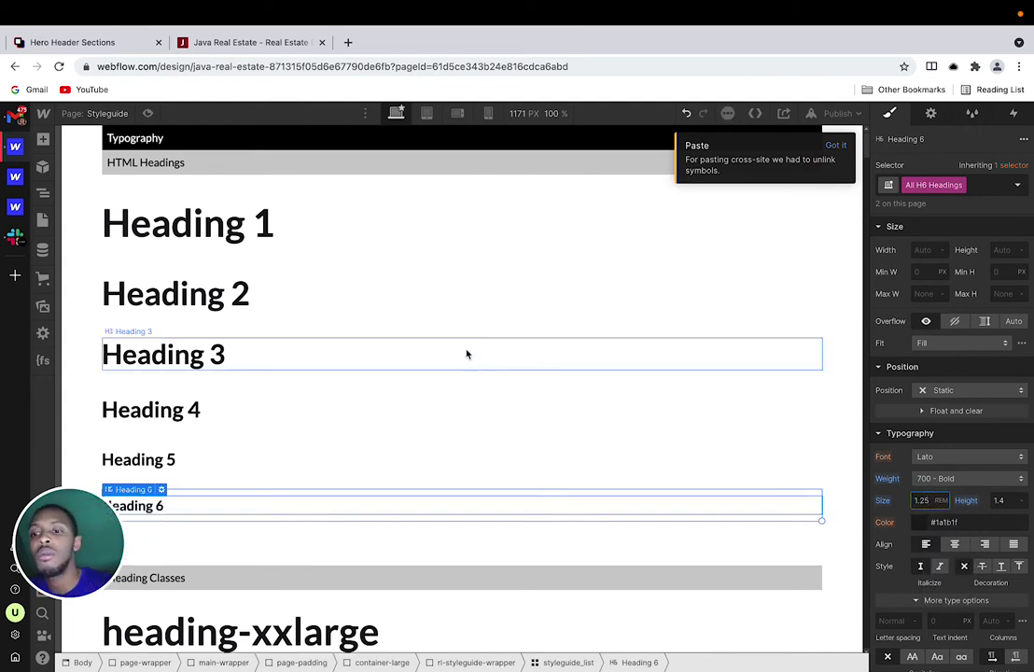
pyautogui.click(70, 179)
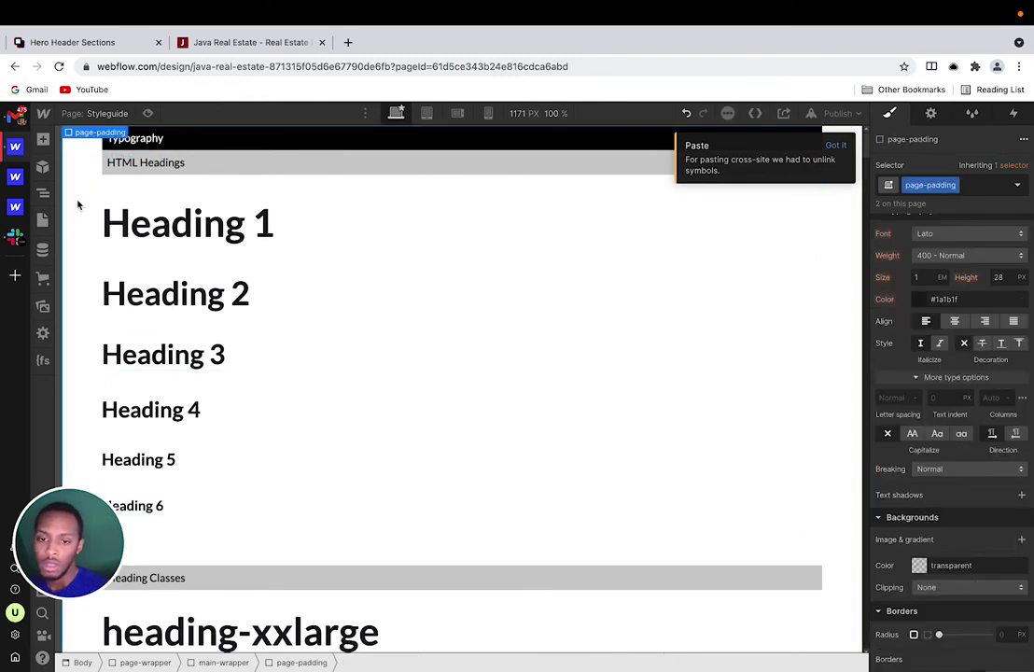
pyautogui.scroll(-5, 121, 266)
pyautogui.scroll(-20, 122, 266)
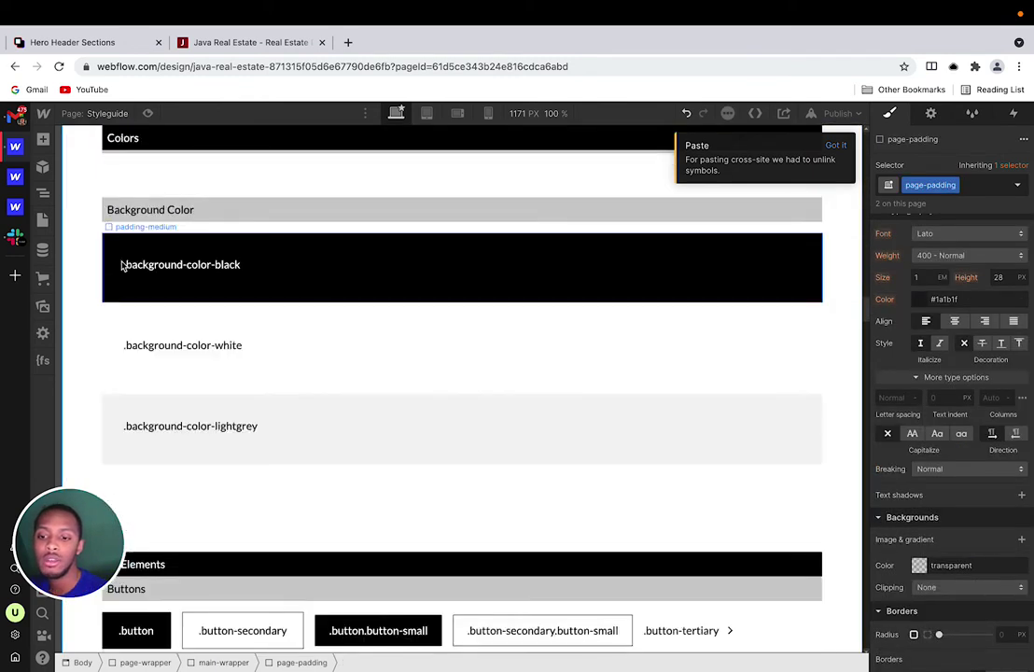
# Step: Scroll back up the Styleguide canvas and bring up the site's Pages list
pyautogui.scroll(15, 231, 302)
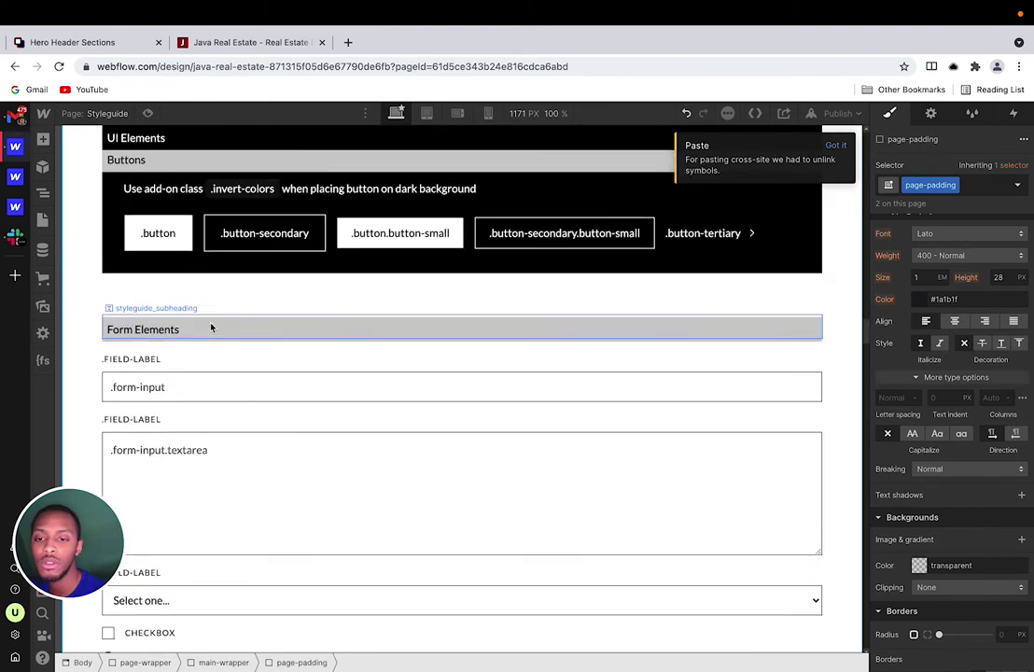
pyautogui.scroll(15, 209, 326)
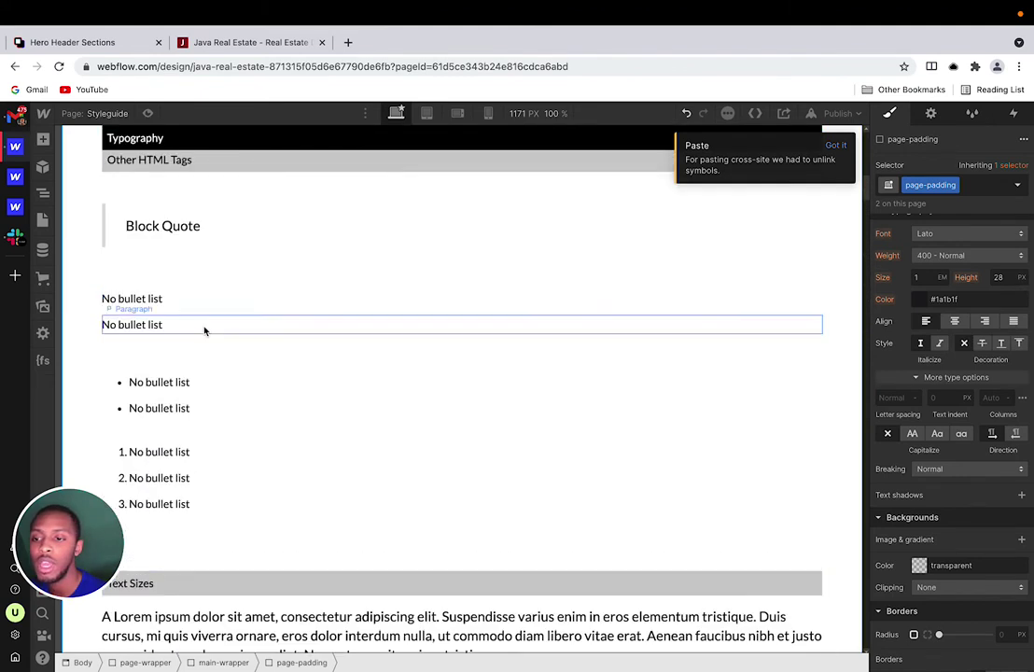
pyautogui.click(42, 218)
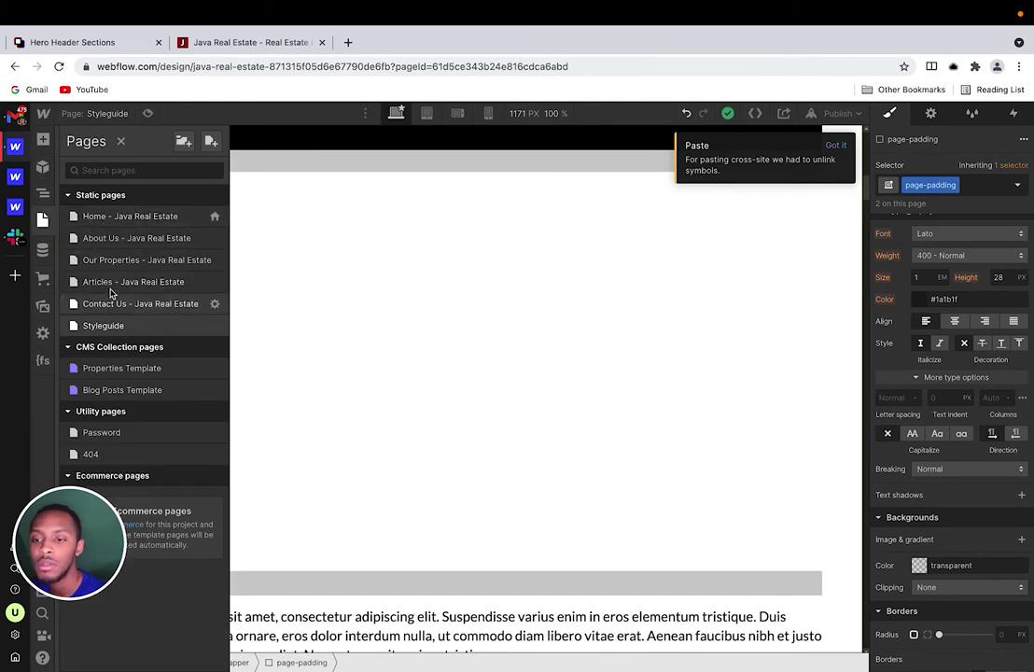
# Step: On the Home page, delete the home-header, section-intro, section-ceo, CTA and site-footer sections
pyautogui.click(100, 220)
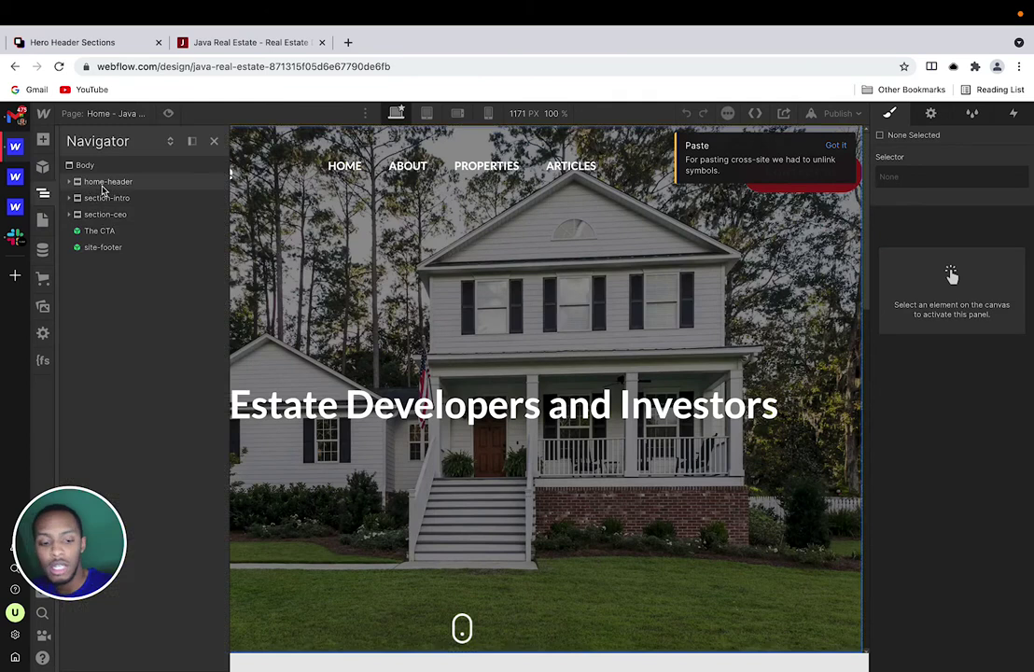
pyautogui.click(104, 182)
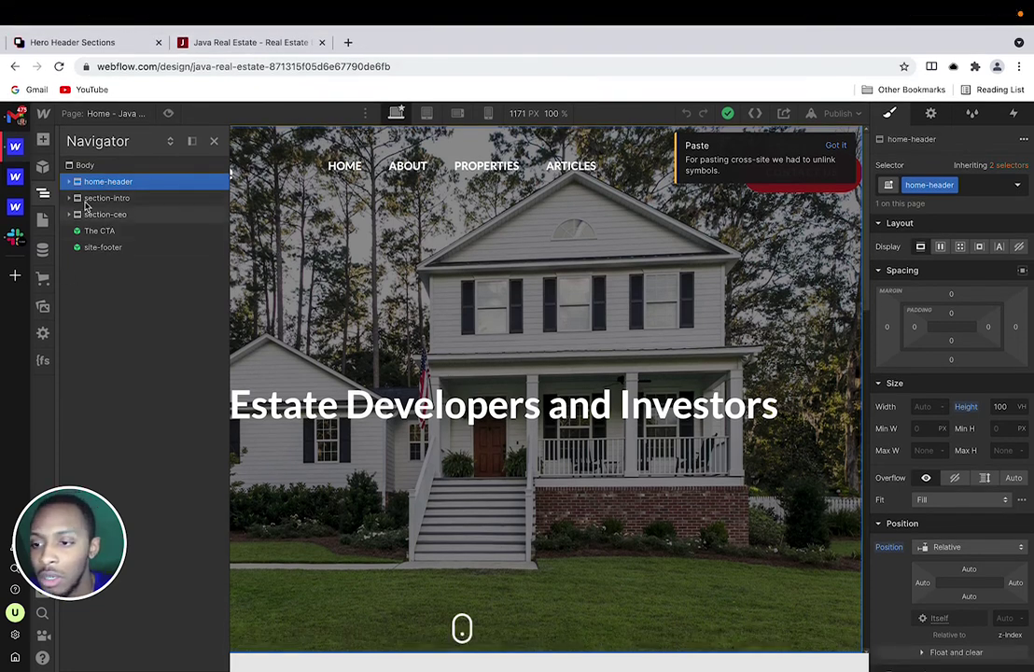
pyautogui.press('Delete')
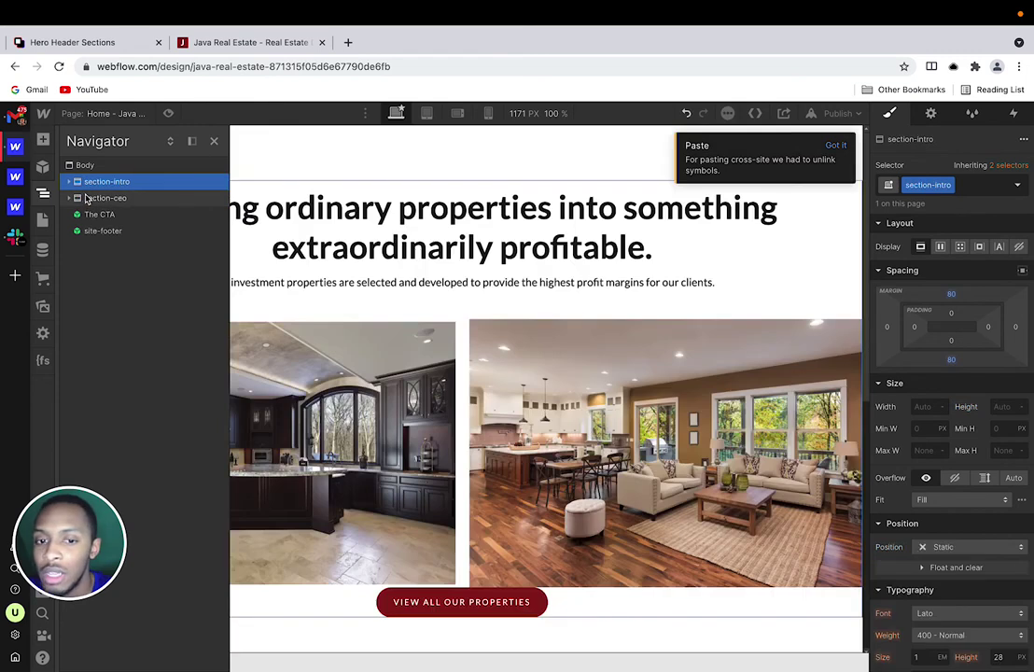
pyautogui.press('Delete')
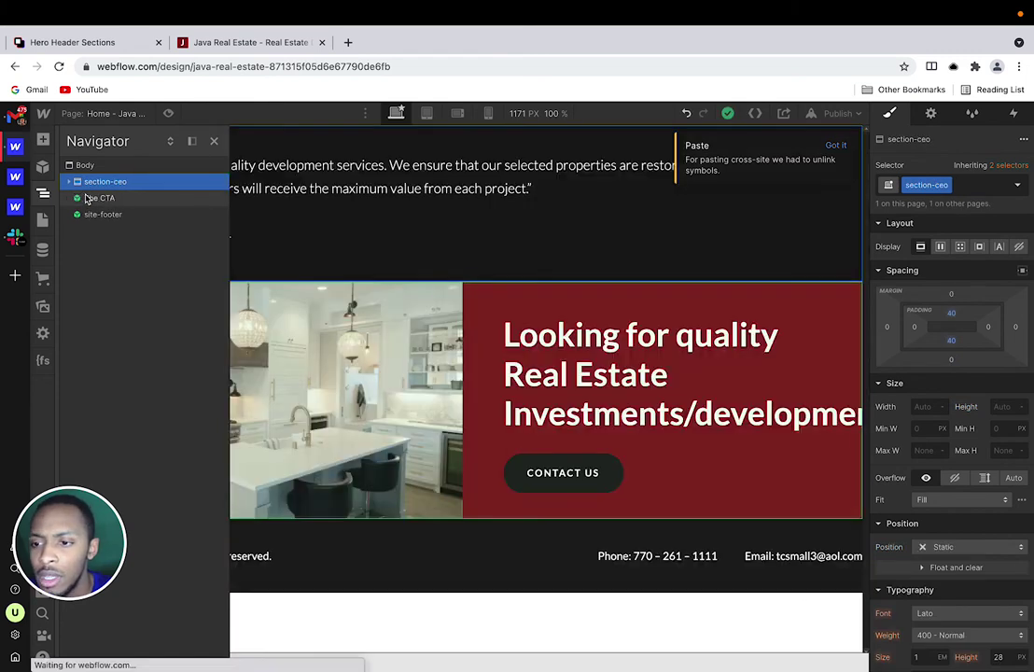
pyautogui.press('Delete')
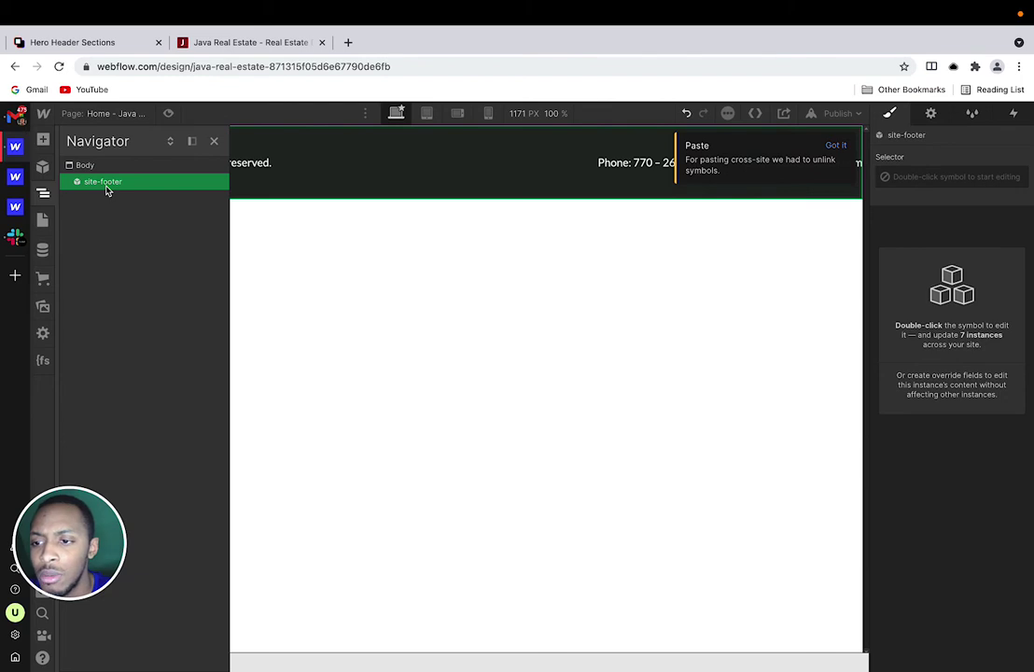
pyautogui.press('Delete')
pyautogui.click(43, 219)
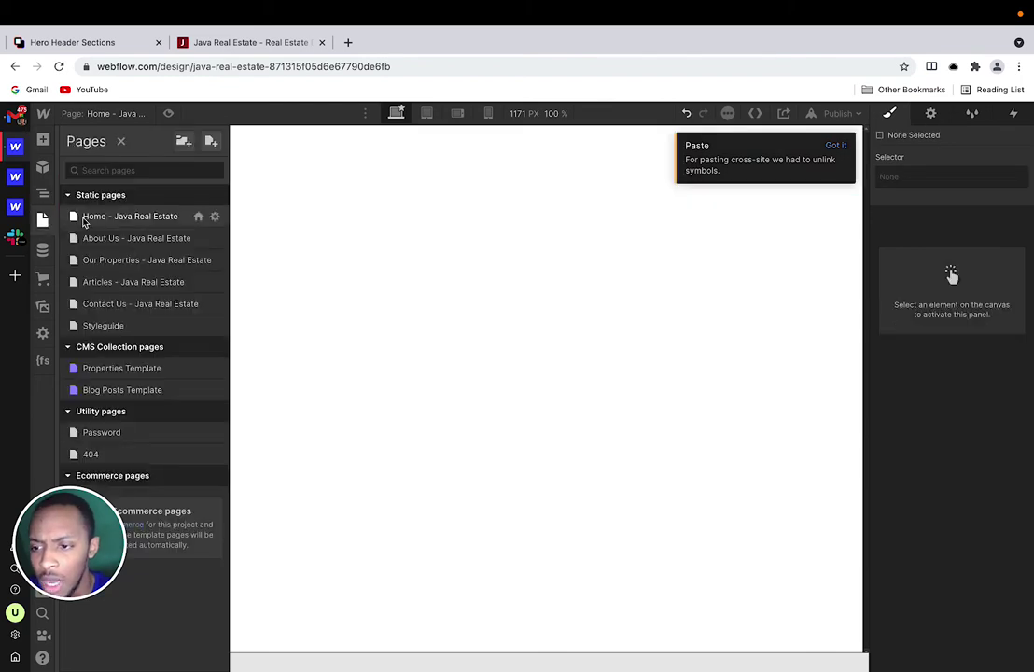
# Step: Clear the About Us page of header-wrap, company-statement, CEO, CTA and footer sections
pyautogui.click(108, 239)
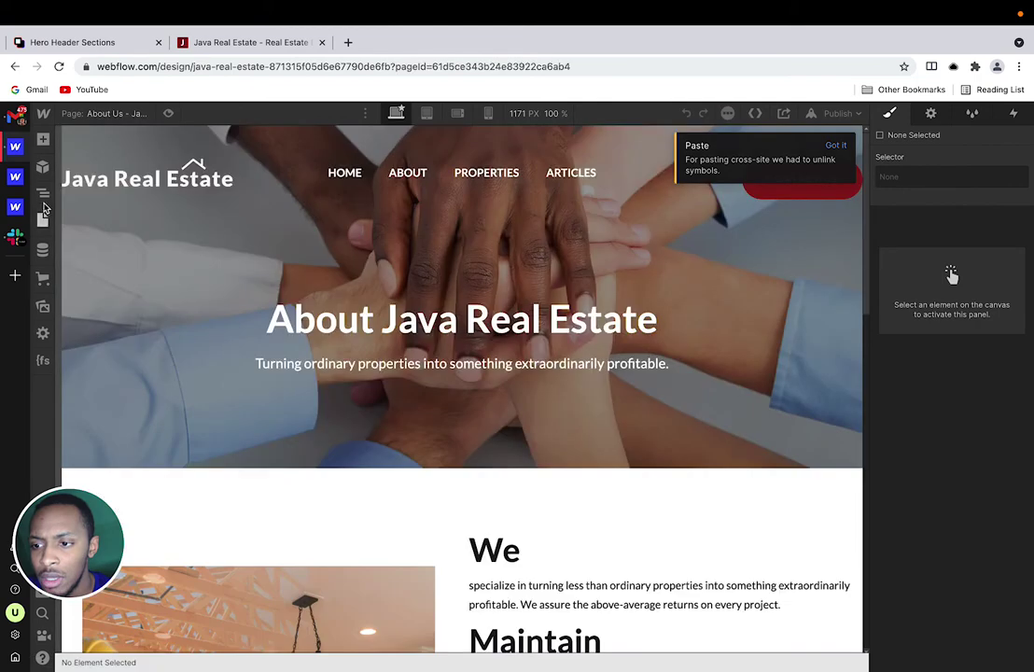
pyautogui.click(44, 195)
pyautogui.click(95, 182)
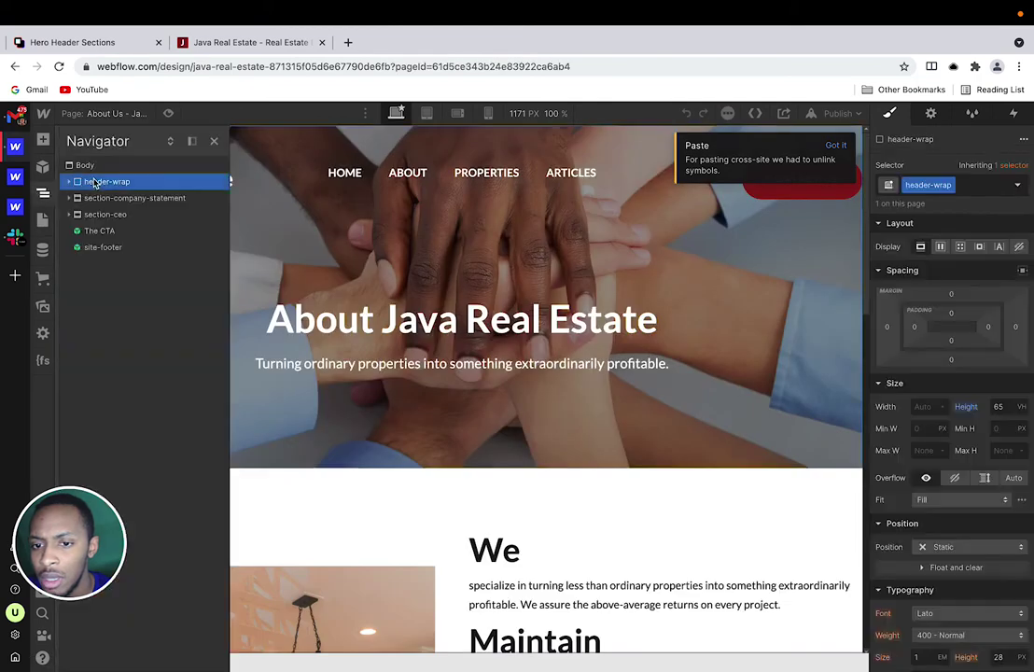
pyautogui.press('Delete')
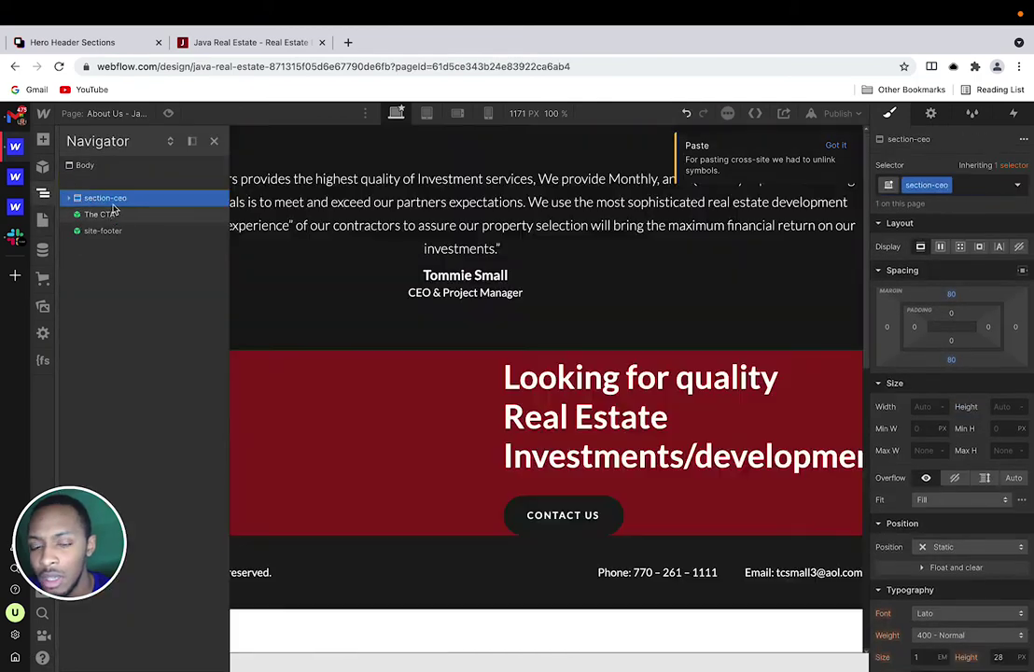
pyautogui.press('Delete')
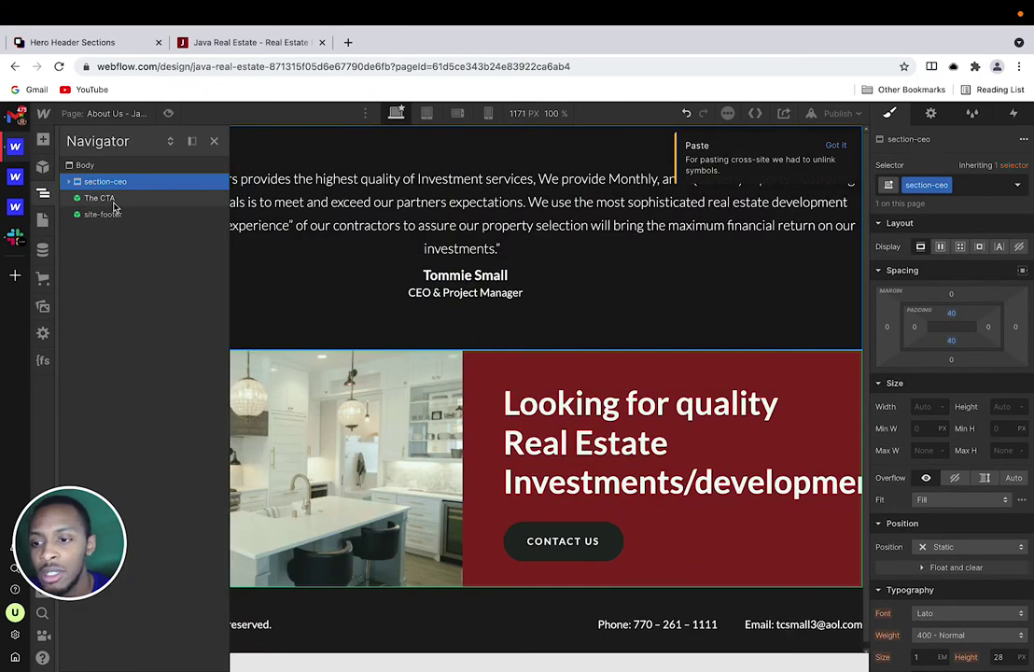
pyautogui.press('Delete')
pyautogui.press('Delete')
pyautogui.press('Delete')
# Step: Clear the Our Properties page of all sections from the navalt navbar to site-footer
pyautogui.click(43, 218)
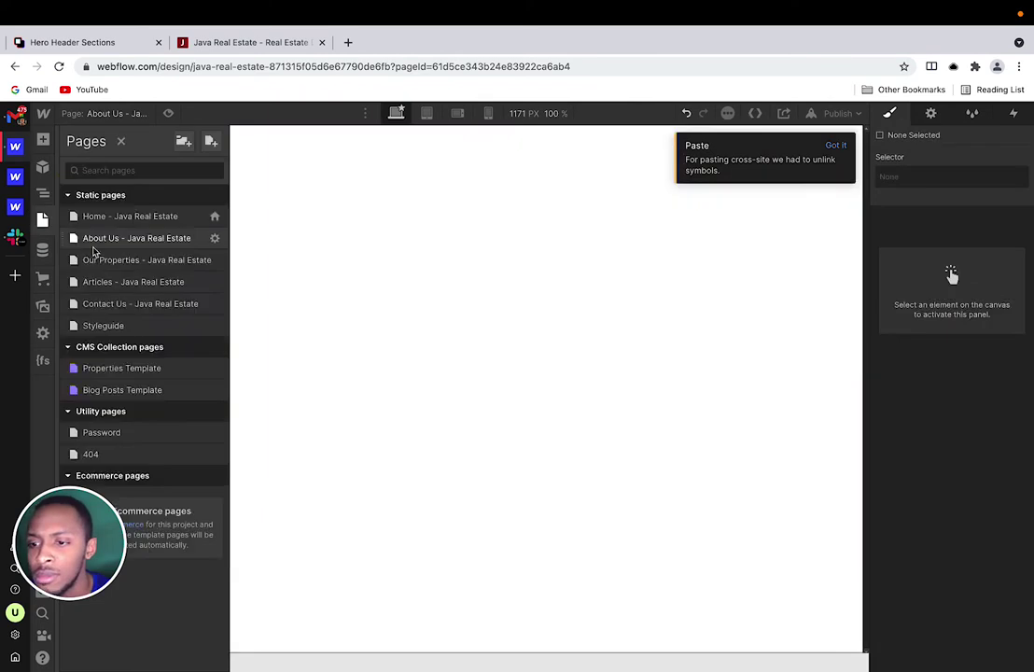
pyautogui.click(106, 260)
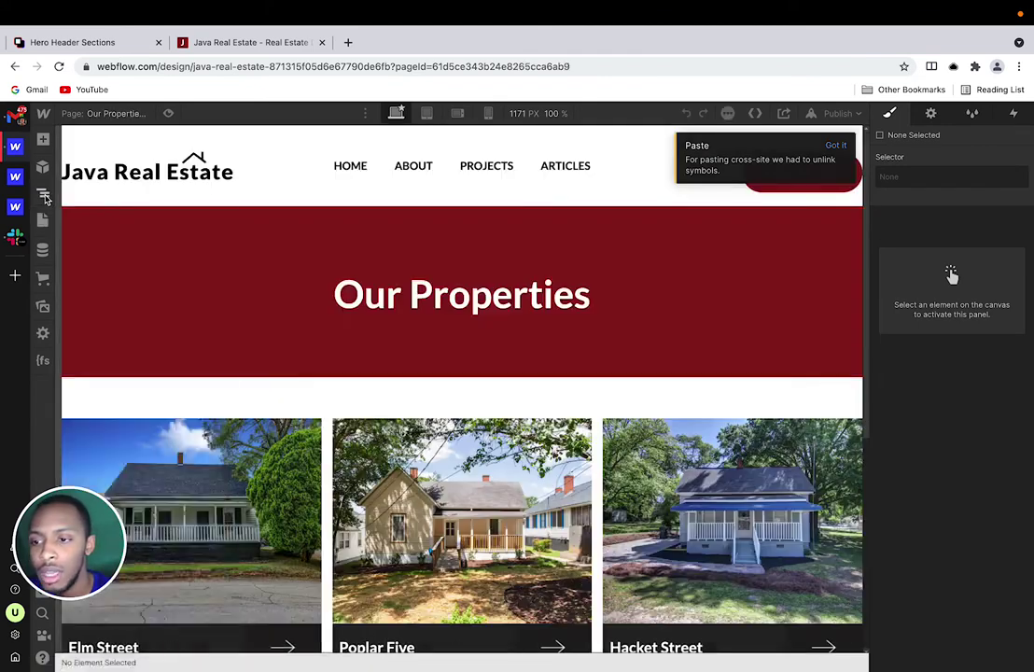
pyautogui.click(42, 194)
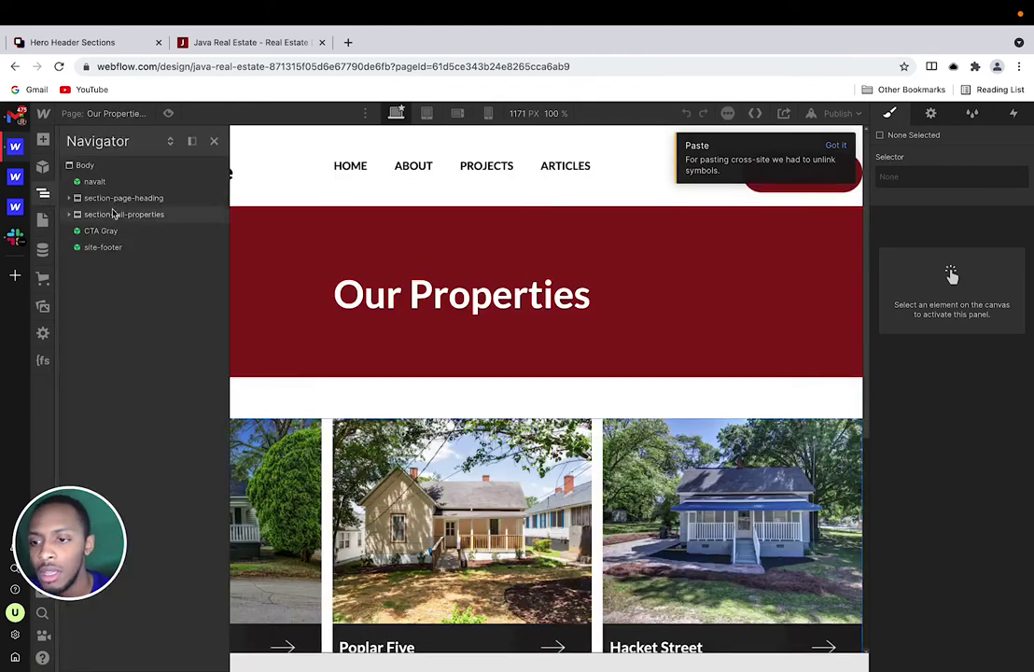
pyautogui.click(97, 181)
pyautogui.press('Delete')
pyautogui.press('Delete')
pyautogui.press('Delete')
pyautogui.press('Delete')
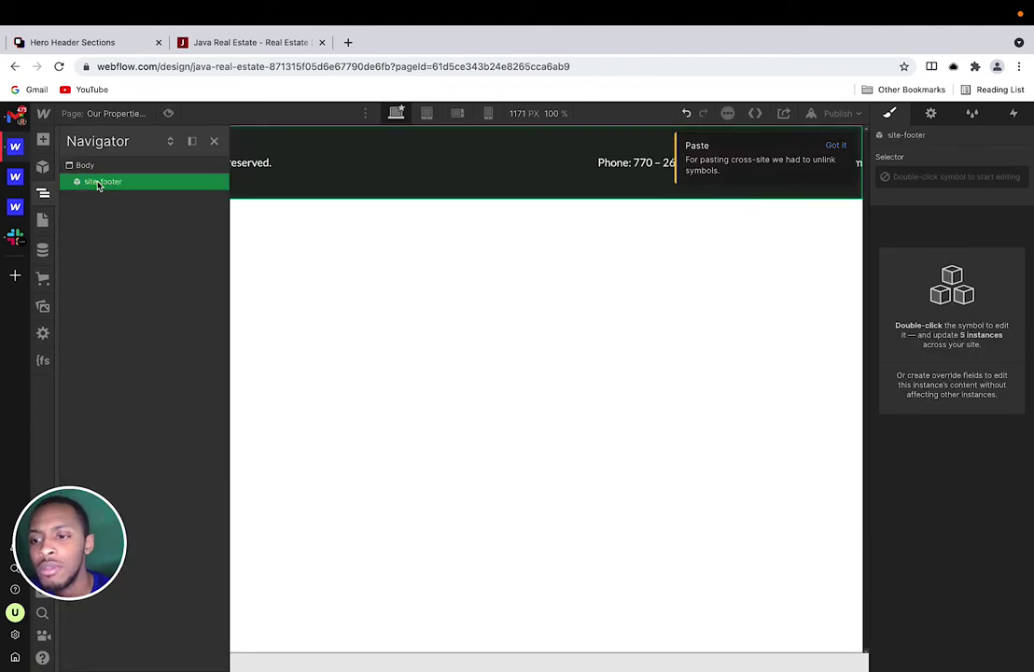
pyautogui.press('Delete')
# Step: Clear the Articles page of its navbar and all its sections
pyautogui.click(43, 218)
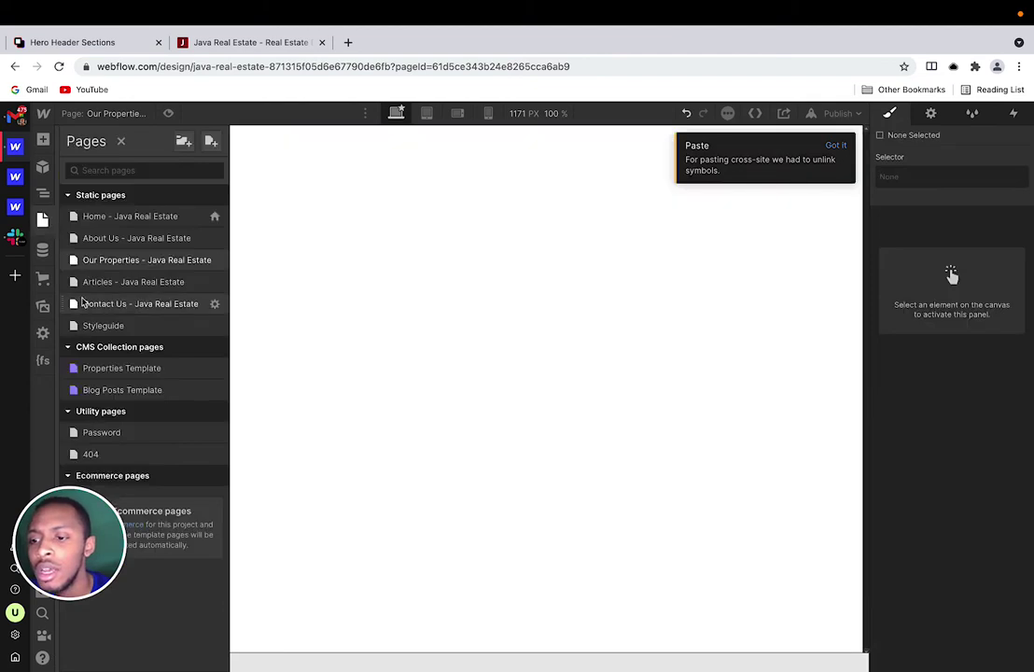
pyautogui.click(98, 283)
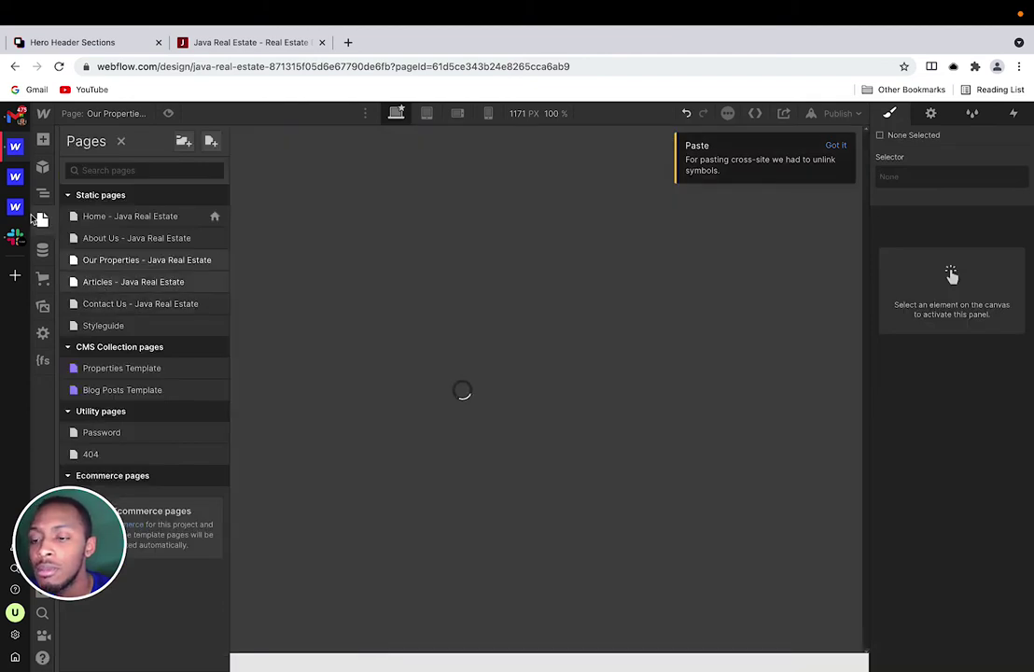
pyautogui.click(41, 218)
pyautogui.click(42, 192)
pyautogui.click(93, 181)
pyautogui.press('Delete')
pyautogui.press('Delete')
pyautogui.press('Delete')
pyautogui.press('Delete')
# Step: Clear the Contact Us page of its navalt navbar and all sections
pyautogui.click(42, 218)
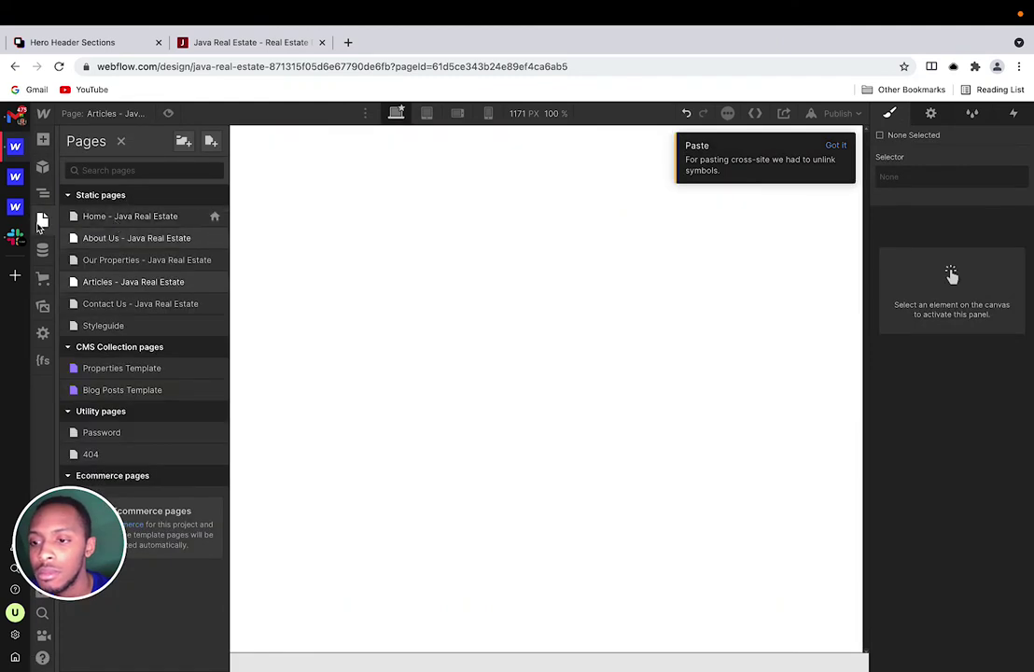
pyautogui.click(111, 301)
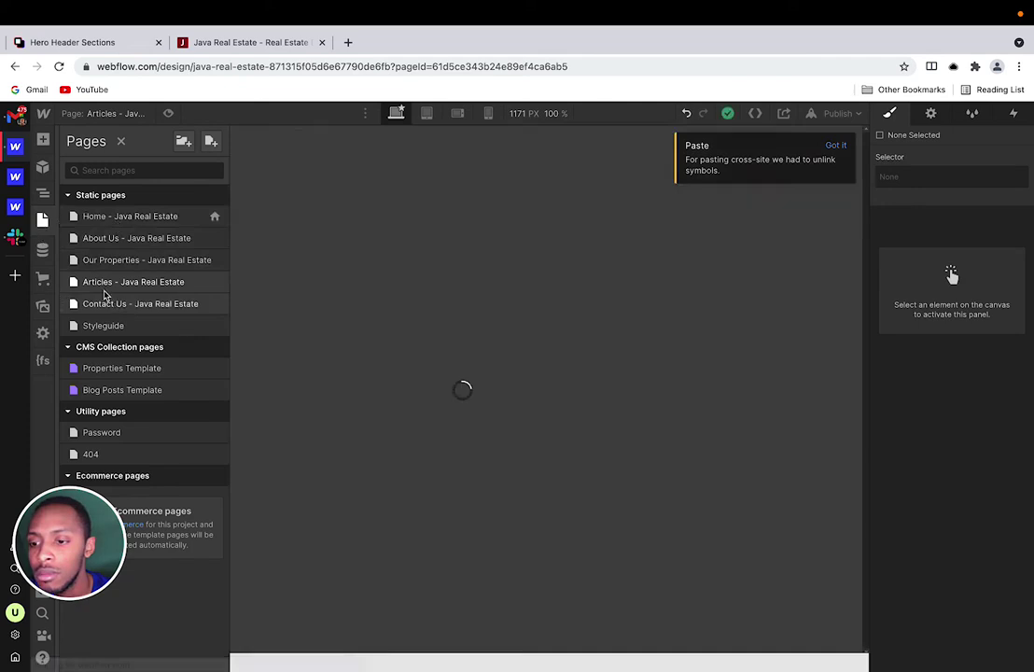
pyautogui.click(42, 192)
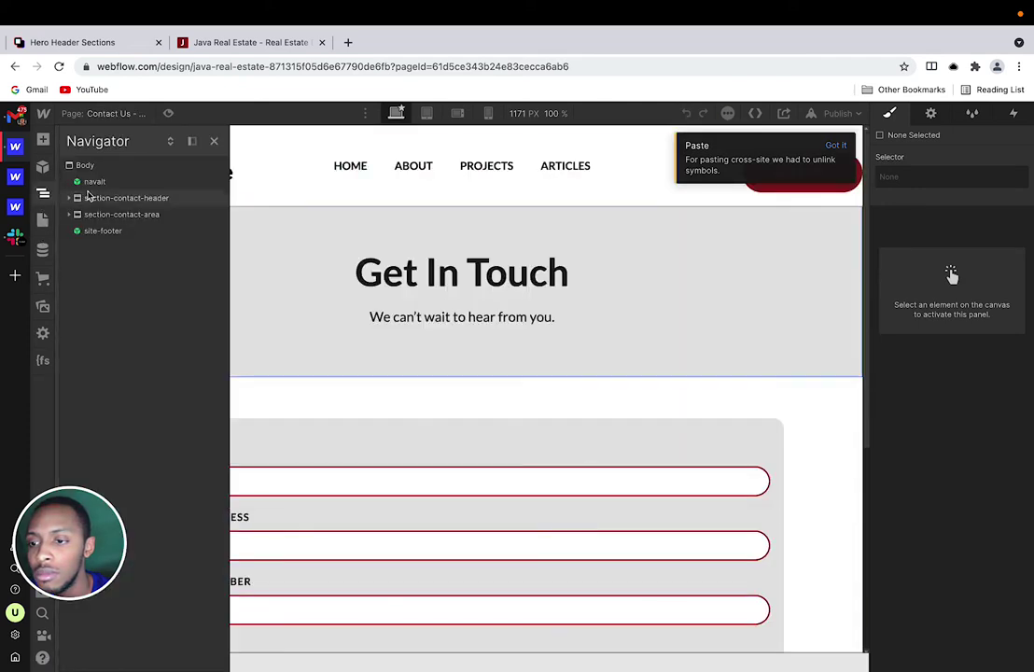
pyautogui.click(92, 183)
pyautogui.press('Delete')
pyautogui.press('Delete')
pyautogui.press('Delete')
pyautogui.press('Delete')
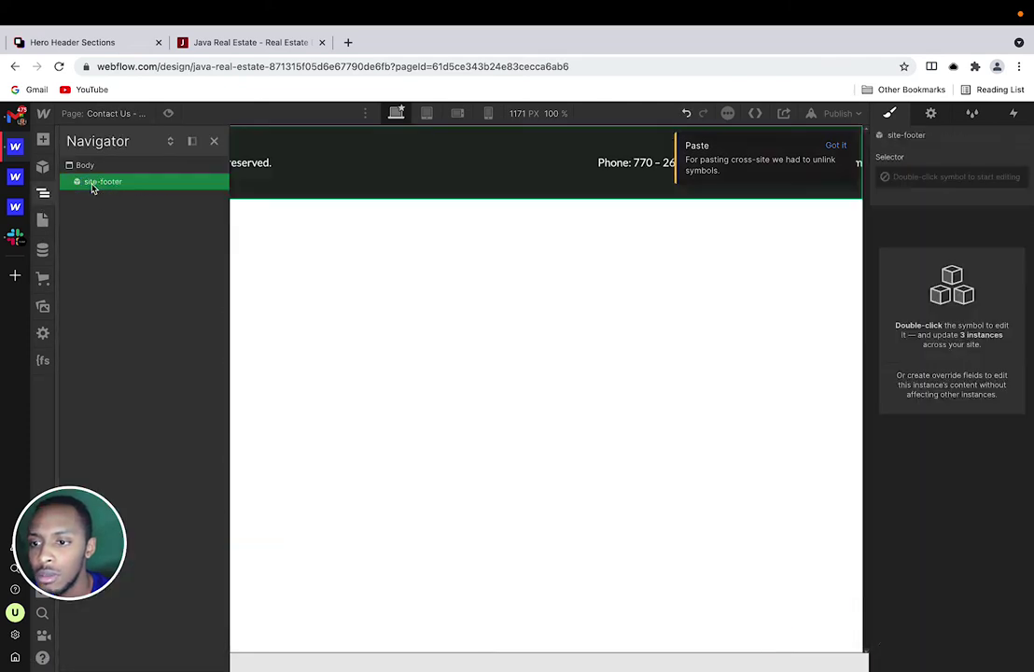
pyautogui.click(42, 219)
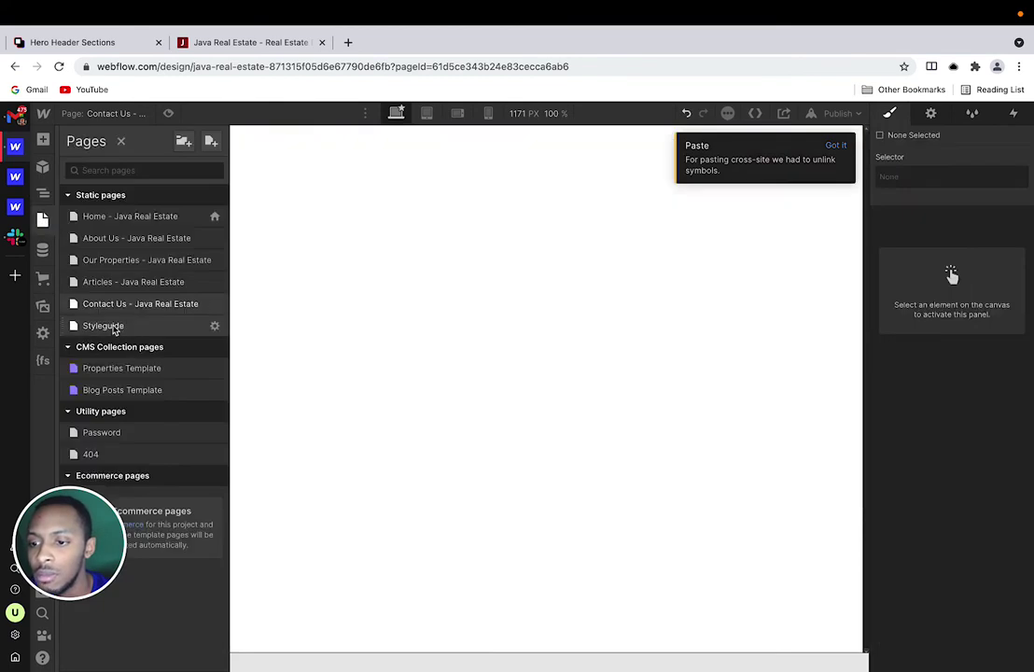
# Step: Reopen the Home page, then find Header 30 among Relume's hero headers and copy it
pyautogui.click(105, 221)
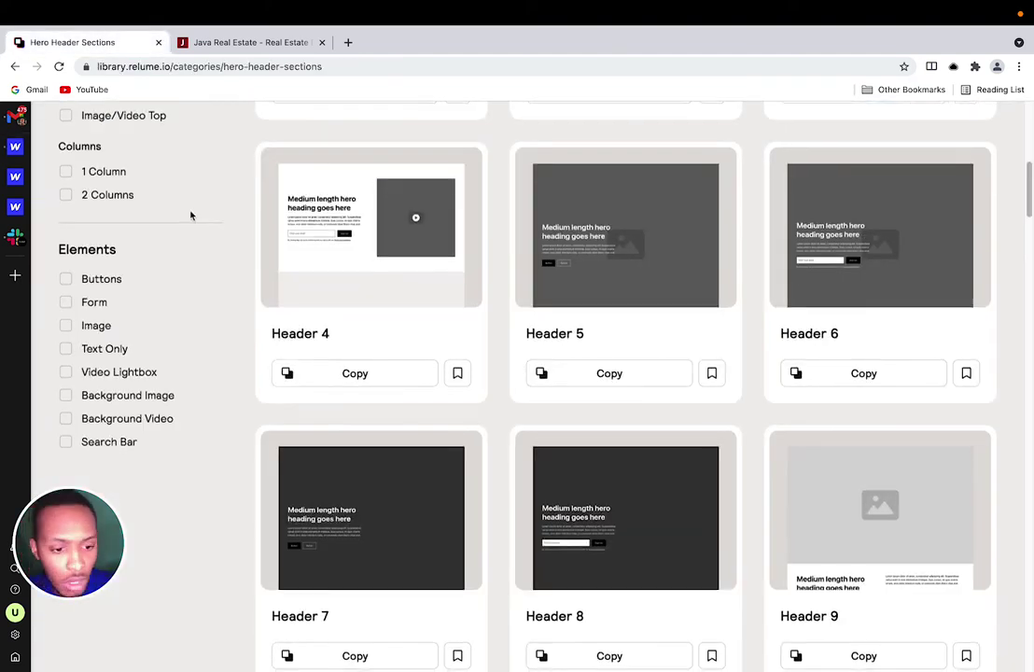
pyautogui.scroll(-8, 623, 233)
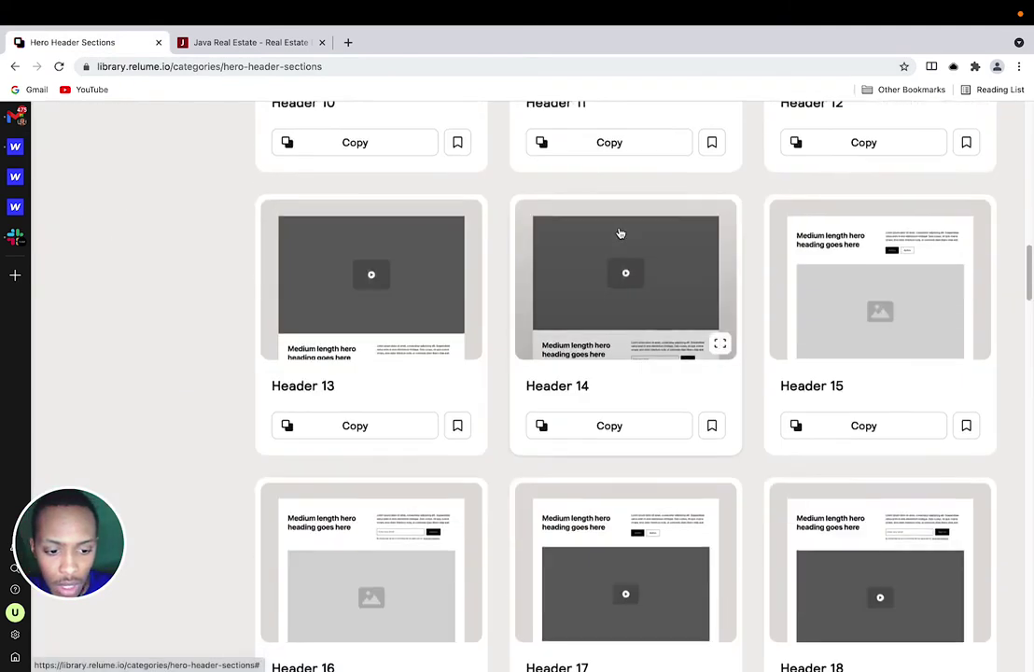
pyautogui.scroll(12, 621, 233)
pyautogui.scroll(-10, 620, 233)
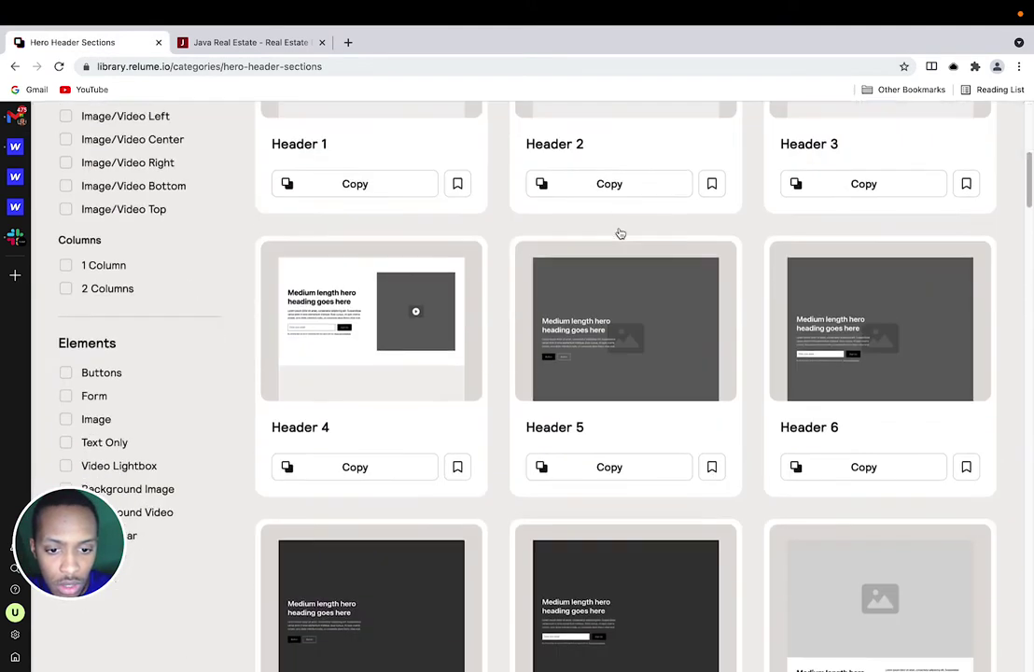
pyautogui.scroll(-15, 620, 233)
pyautogui.scroll(3, 618, 232)
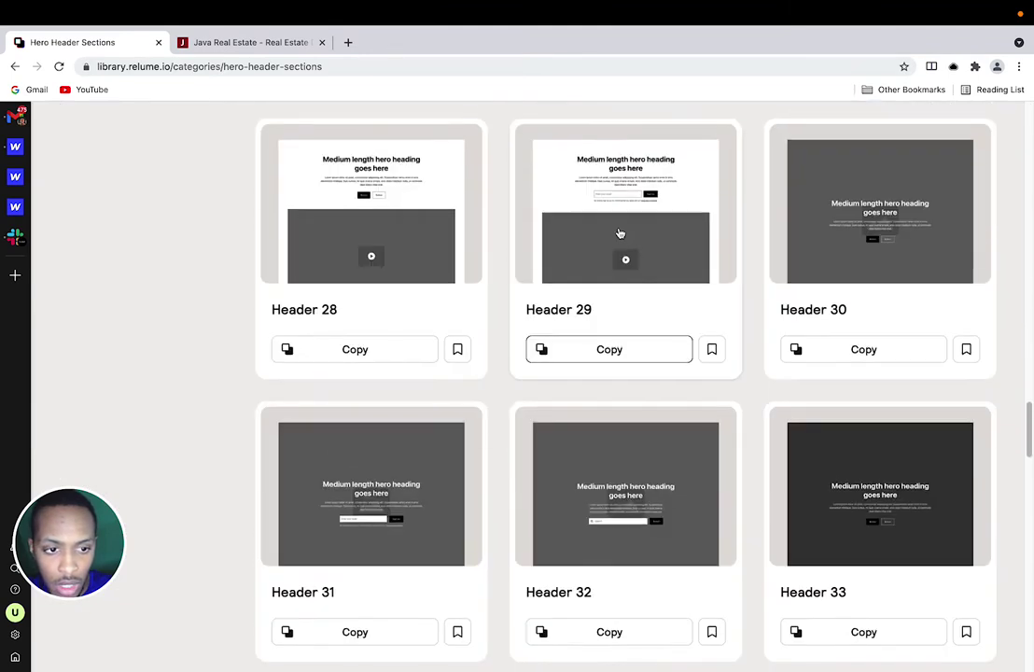
pyautogui.click(858, 350)
# Step: Return to the Webflow Designer and open the Styleguide page
pyautogui.click(212, 43)
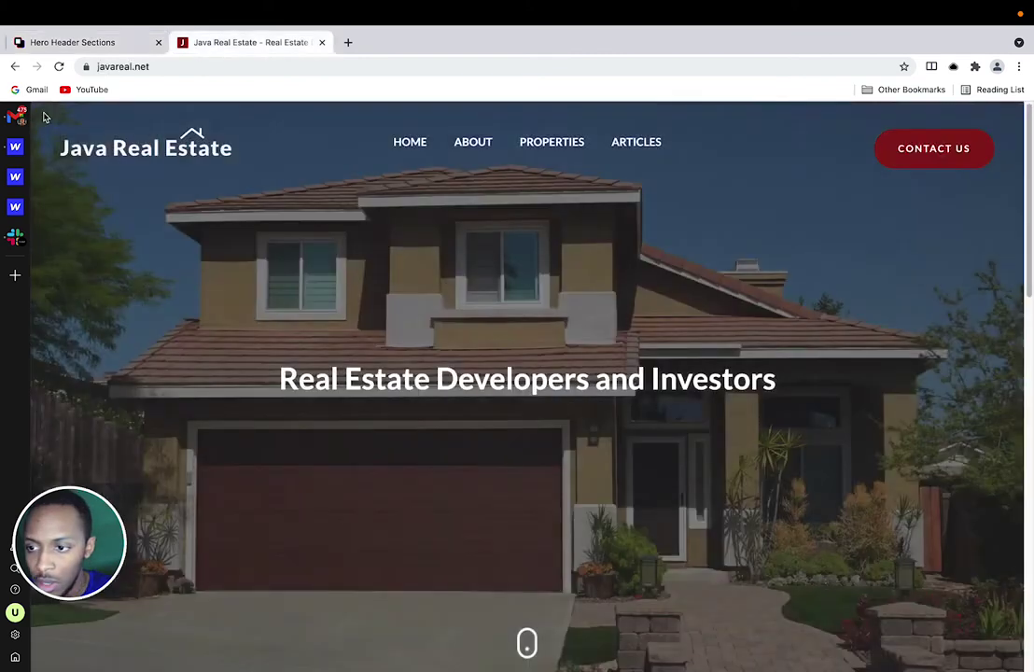
pyautogui.click(14, 144)
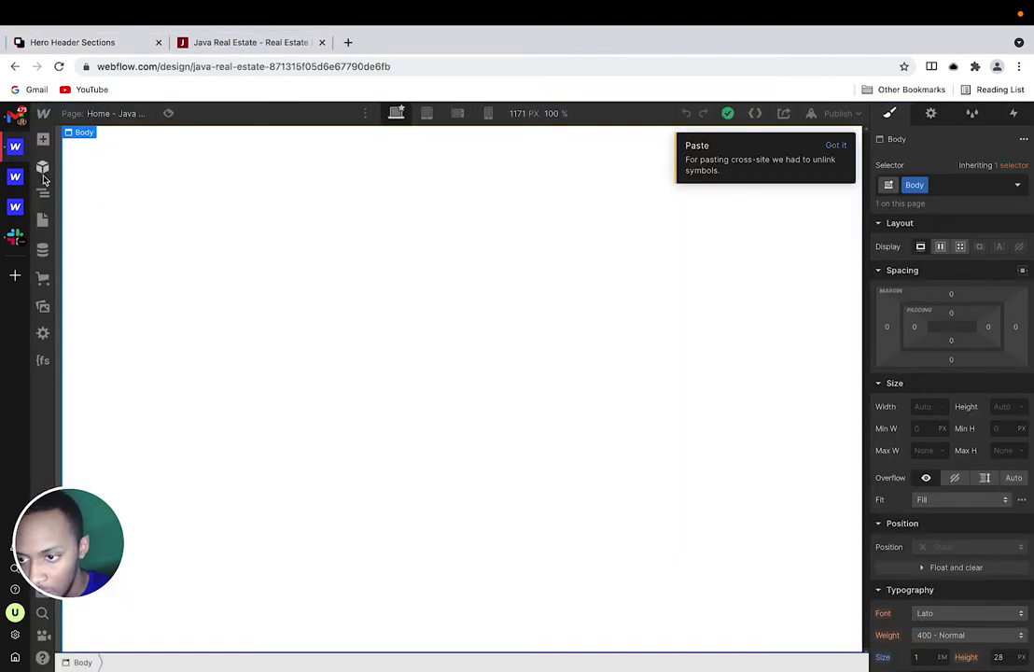
pyautogui.click(43, 170)
pyautogui.click(42, 220)
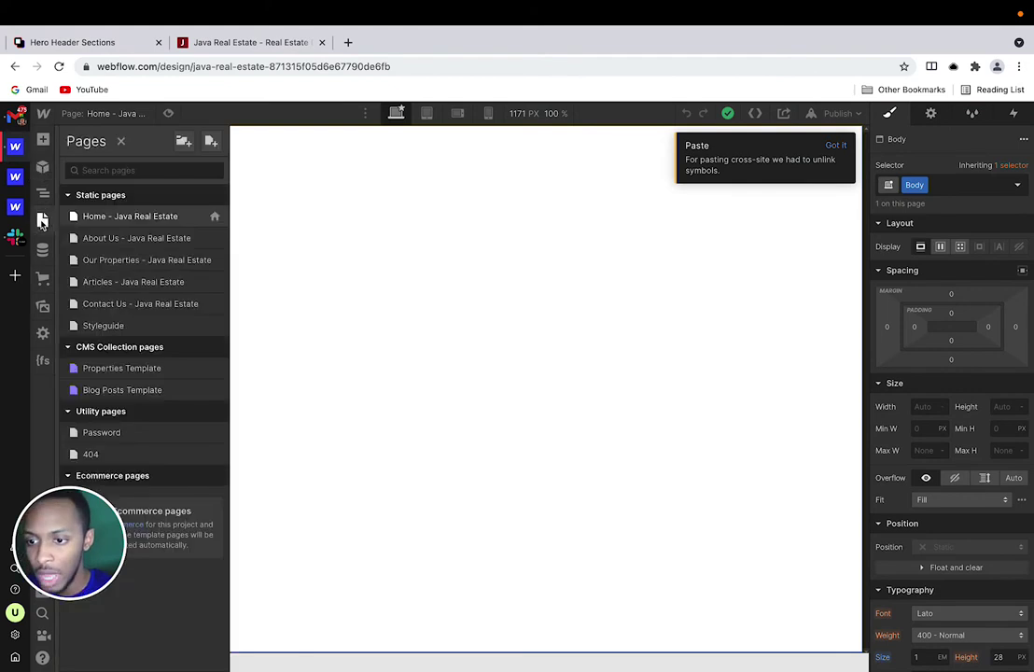
pyautogui.click(43, 193)
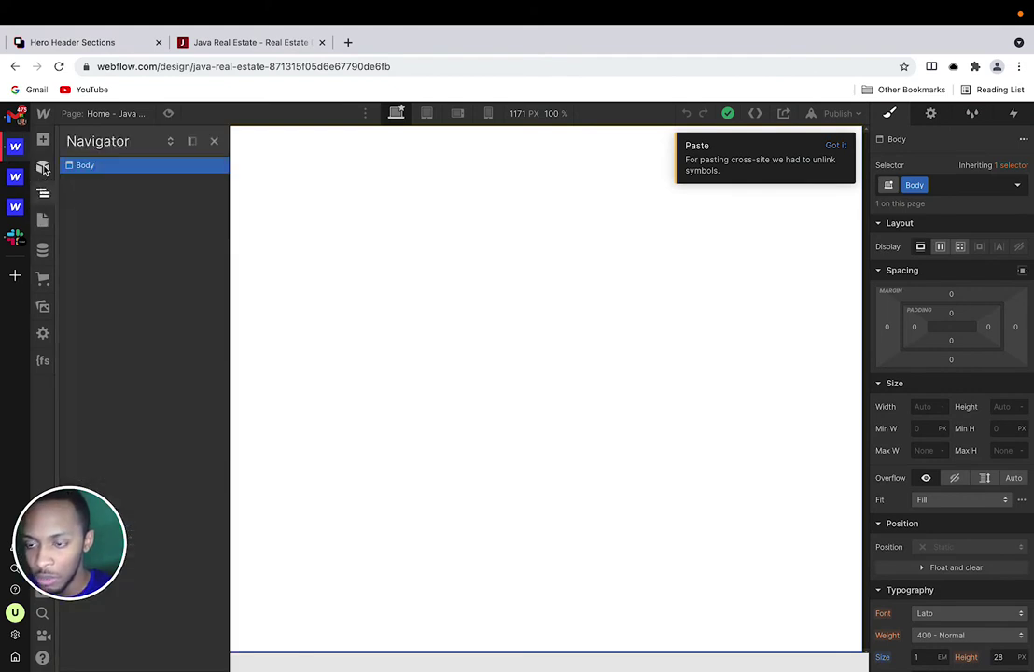
pyautogui.click(41, 220)
pyautogui.click(112, 323)
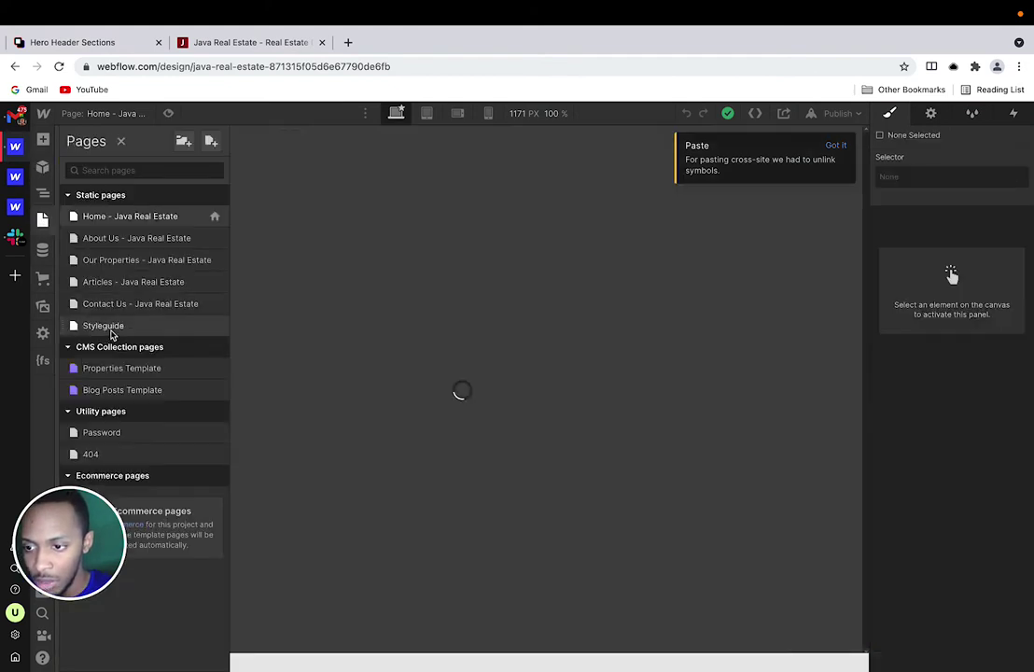
# Step: Turn the global-styles element inside page-wrapper into a new symbol named 'Global CSS'
pyautogui.click(43, 193)
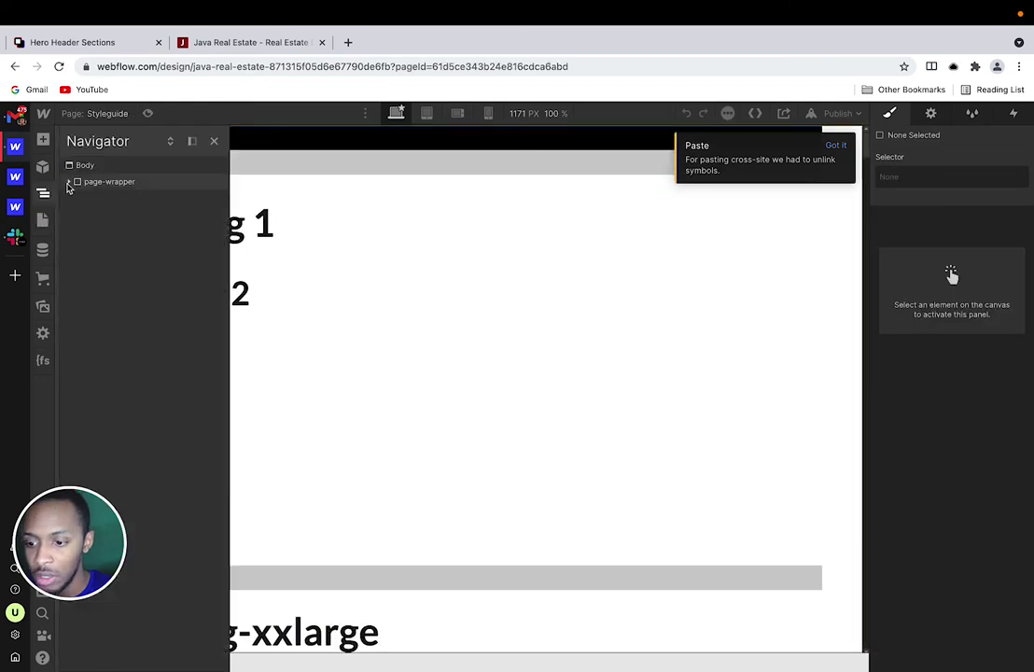
pyautogui.click(68, 183)
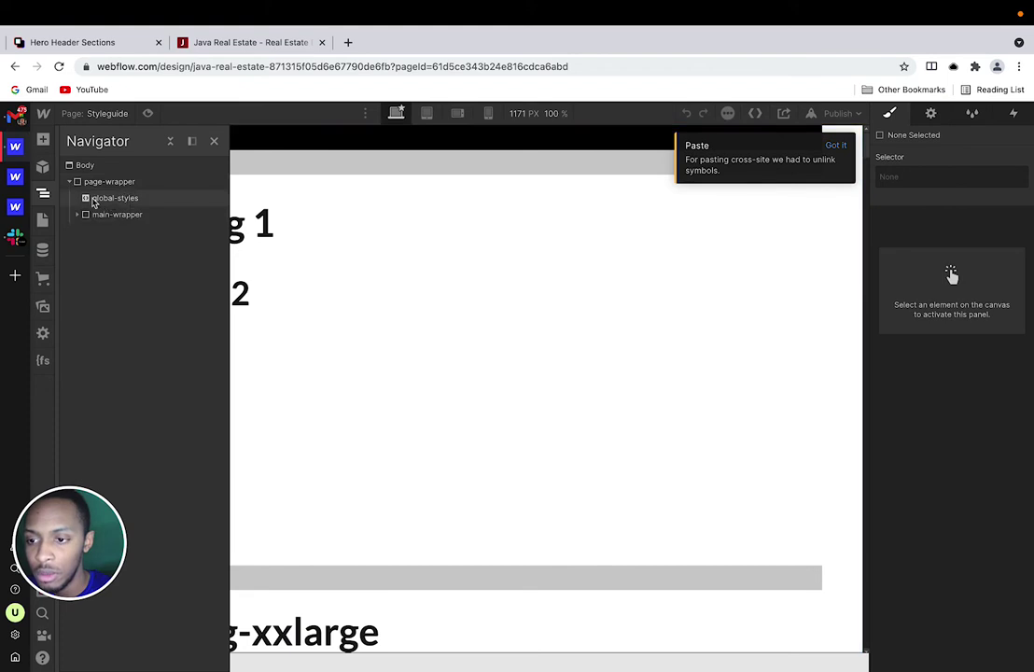
pyautogui.click(105, 202)
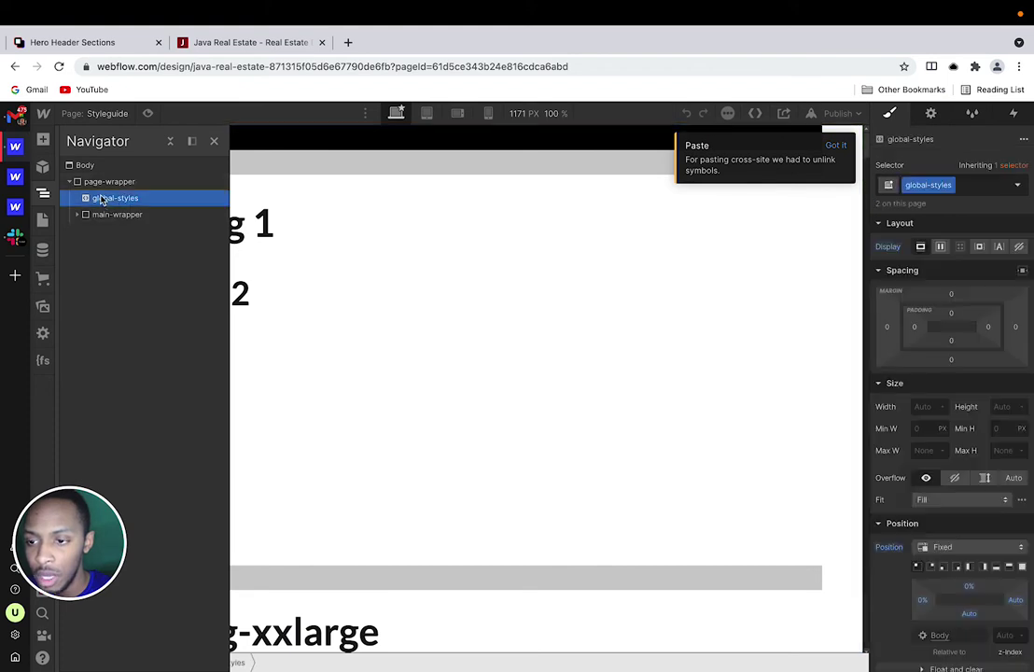
pyautogui.click(41, 166)
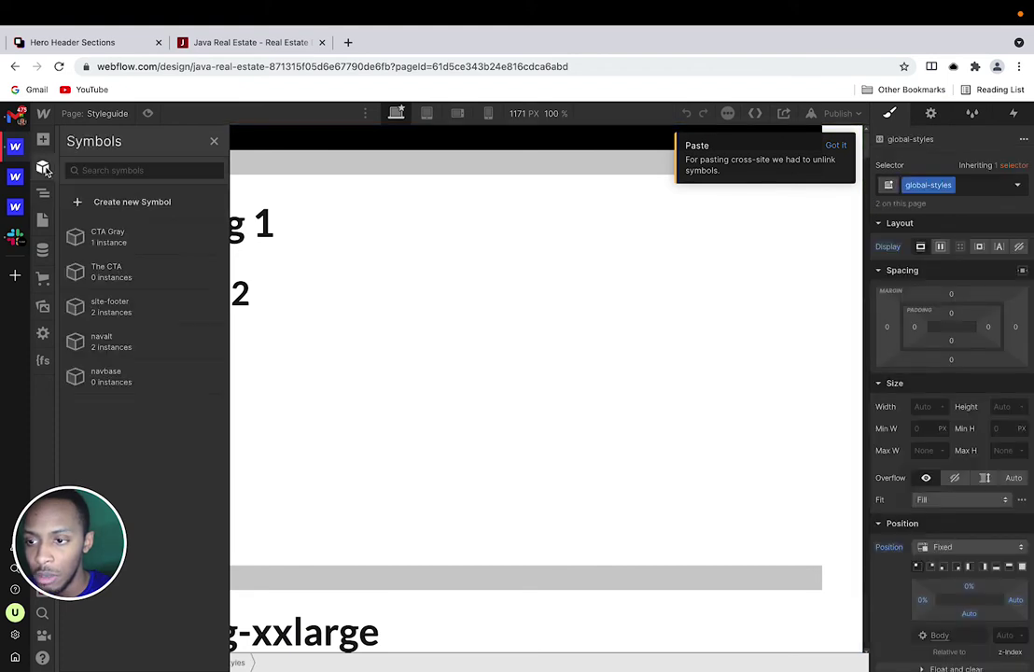
pyautogui.click(121, 201)
pyautogui.write('Glo')
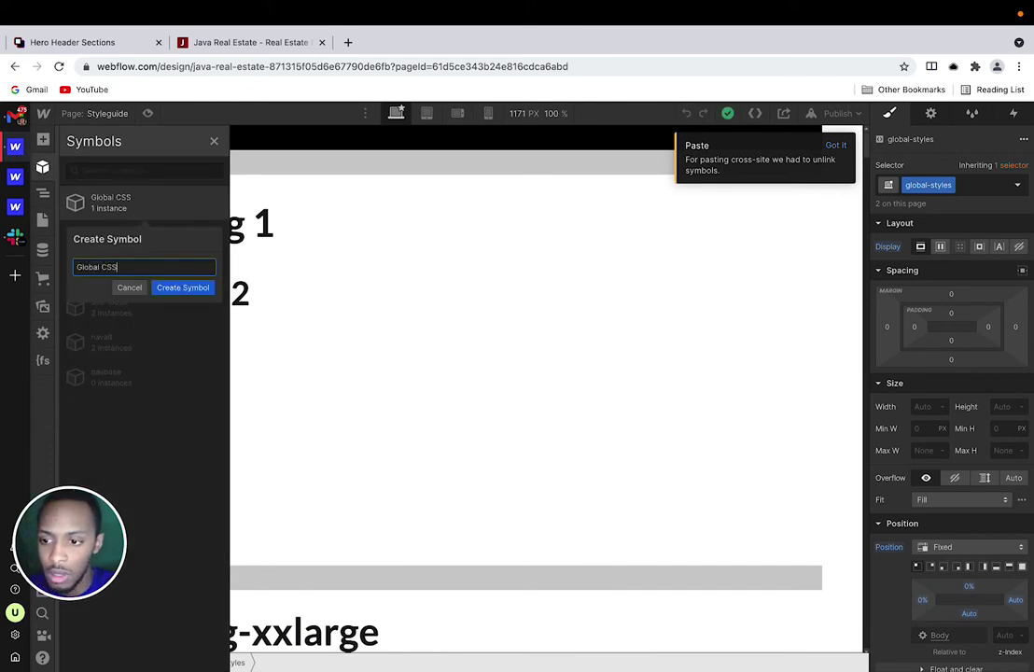
pyautogui.write('bal CSS')
pyautogui.click(182, 288)
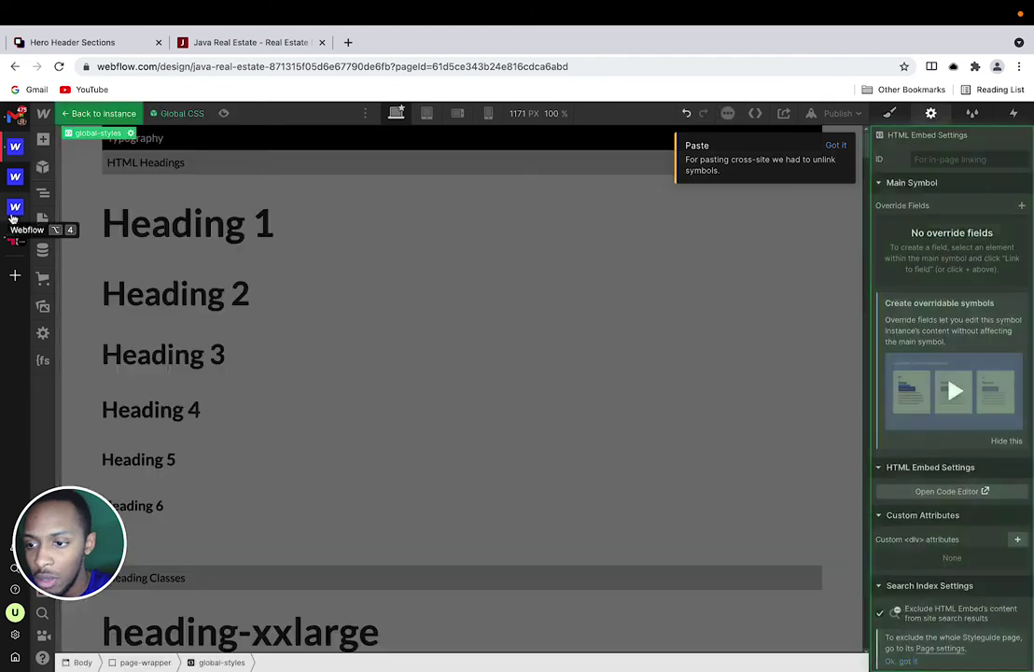
pyautogui.click(42, 221)
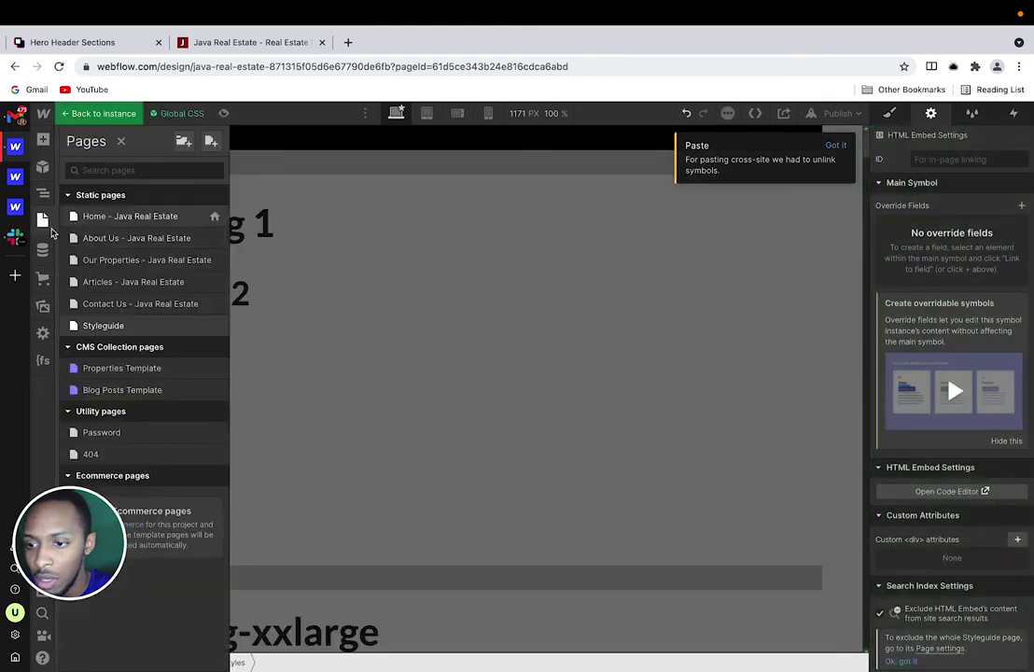
# Step: Add a Div Block to the Home page and give it the page-wrapper class
pyautogui.click(102, 217)
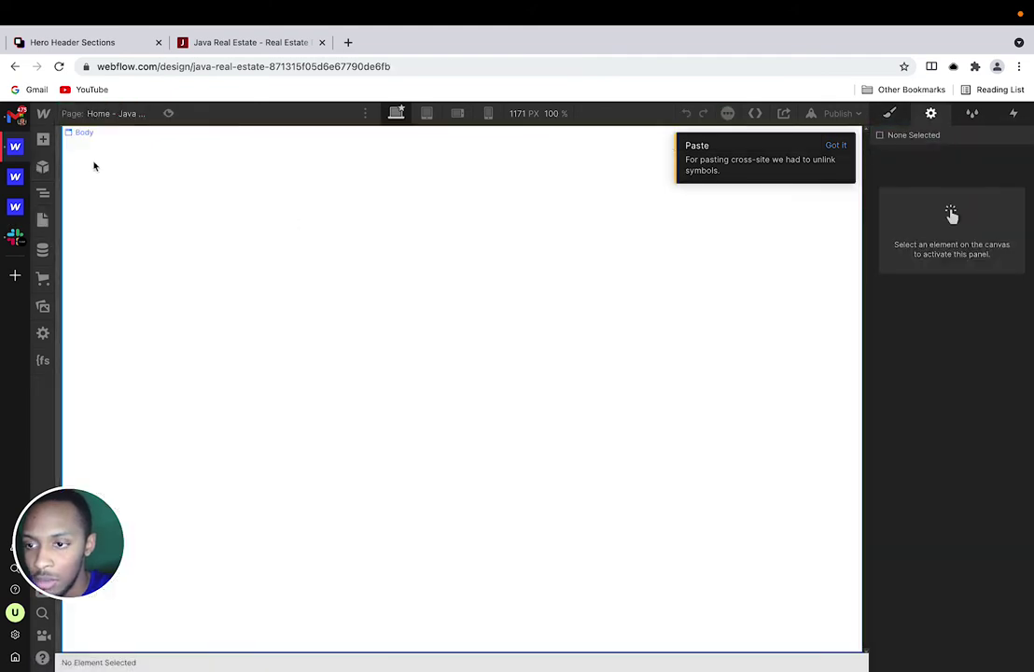
pyautogui.click(43, 139)
pyautogui.click(86, 368)
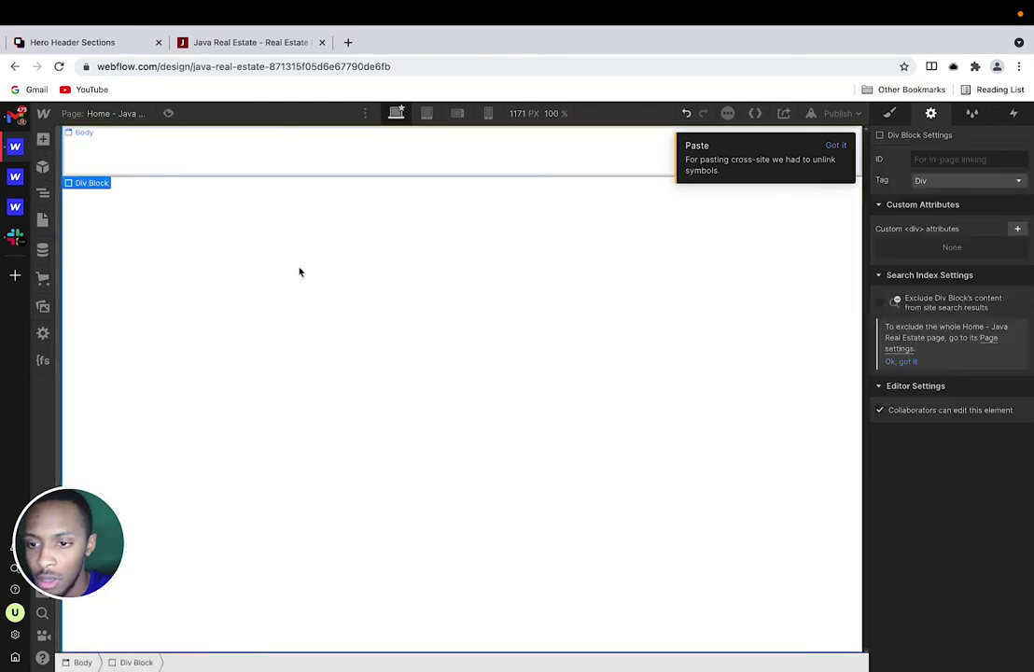
pyautogui.click(890, 117)
pyautogui.click(949, 186)
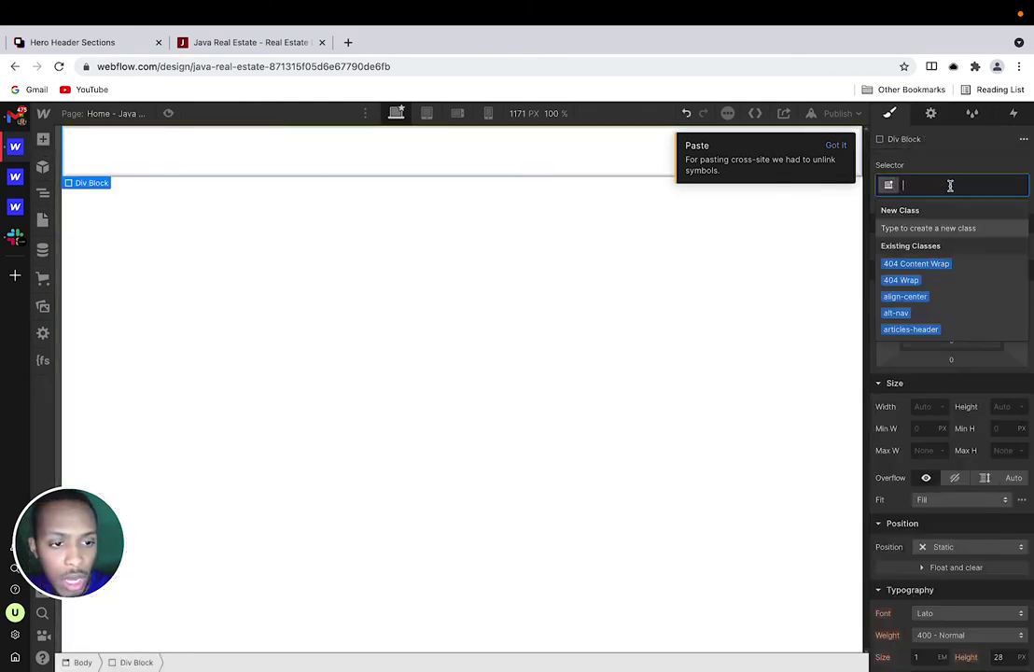
pyautogui.write('page')
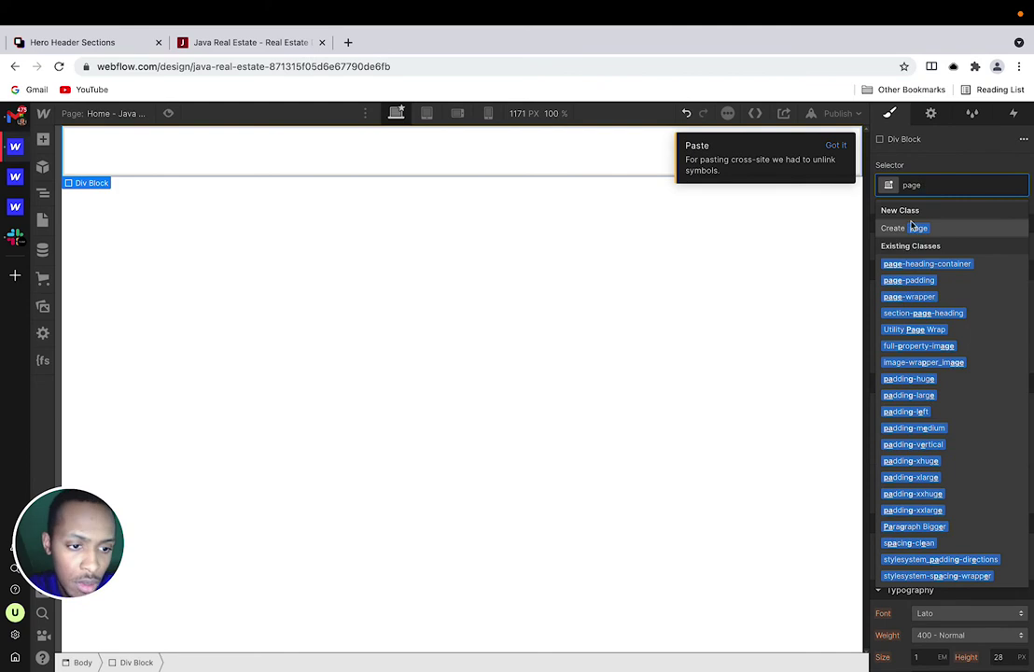
pyautogui.click(908, 297)
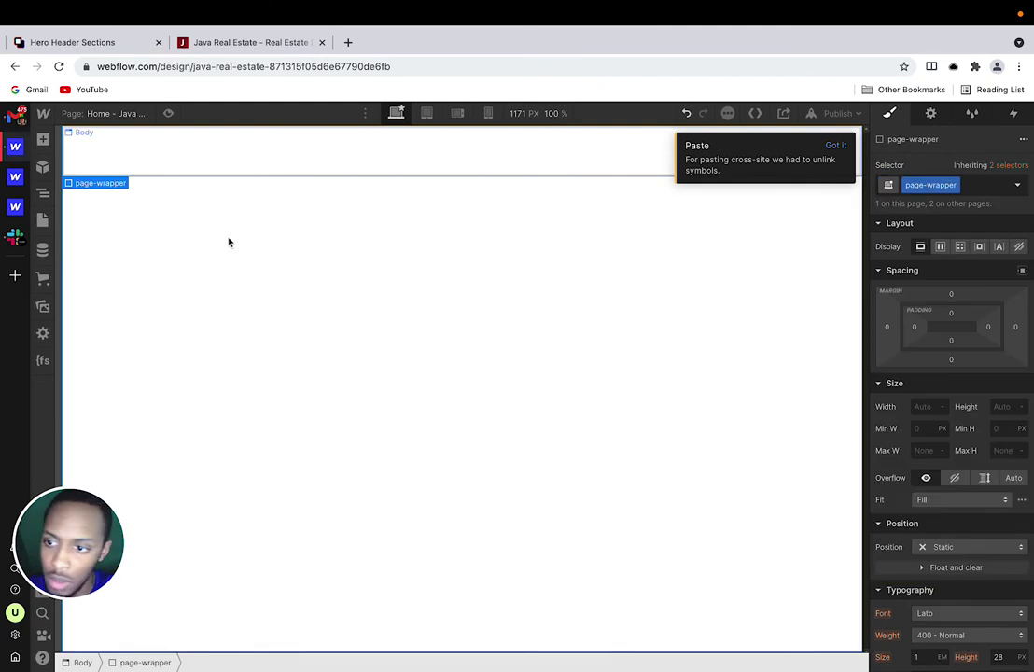
# Step: Place the Global CSS symbol inside page-wrapper and paste the Header 30 hero into it
pyautogui.click(43, 167)
pyautogui.moveTo(103, 223); pyautogui.dragTo(265, 224)
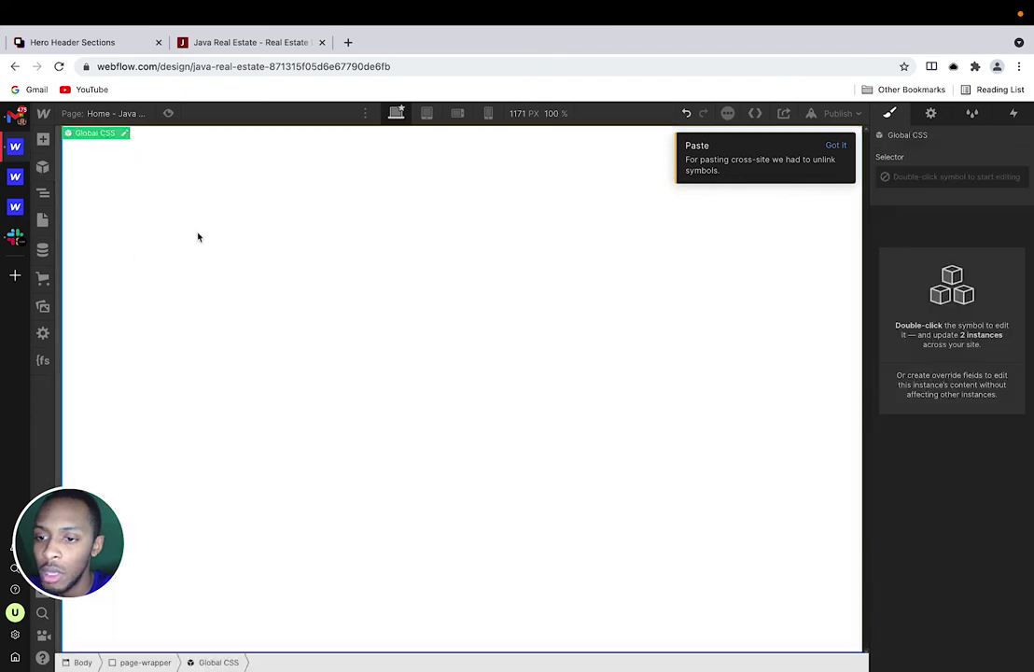
pyautogui.click(44, 196)
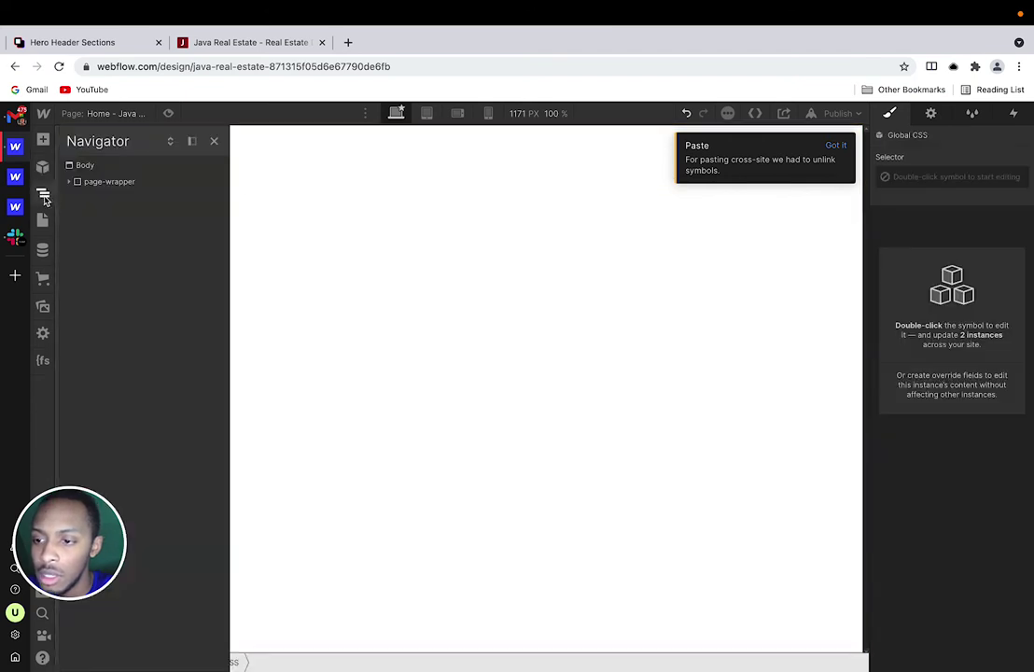
pyautogui.click(69, 182)
pyautogui.click(102, 183)
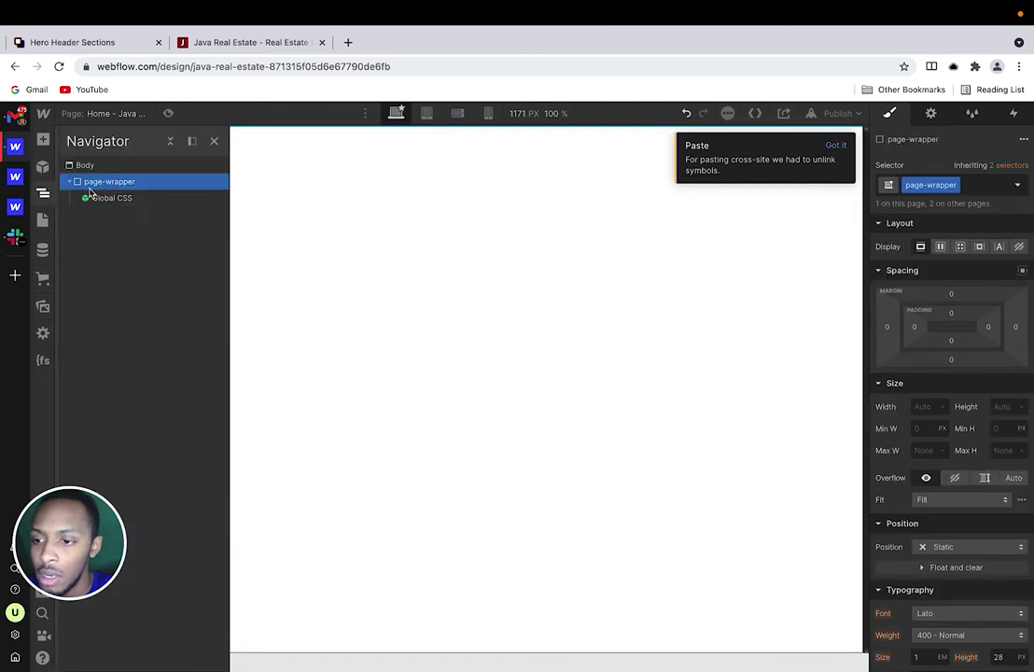
pyautogui.press('z')
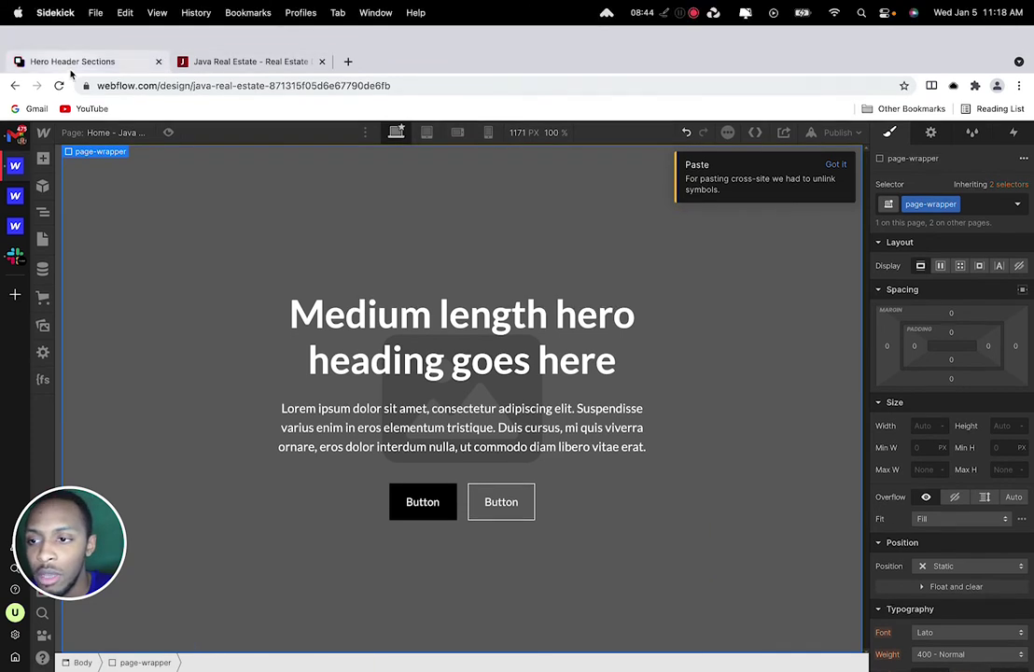
# Step: In Relume's Navbars category, copy Navbar 2 to the clipboard
pyautogui.click(82, 56)
pyautogui.scroll(5, 535, 289)
pyautogui.scroll(20, 534, 289)
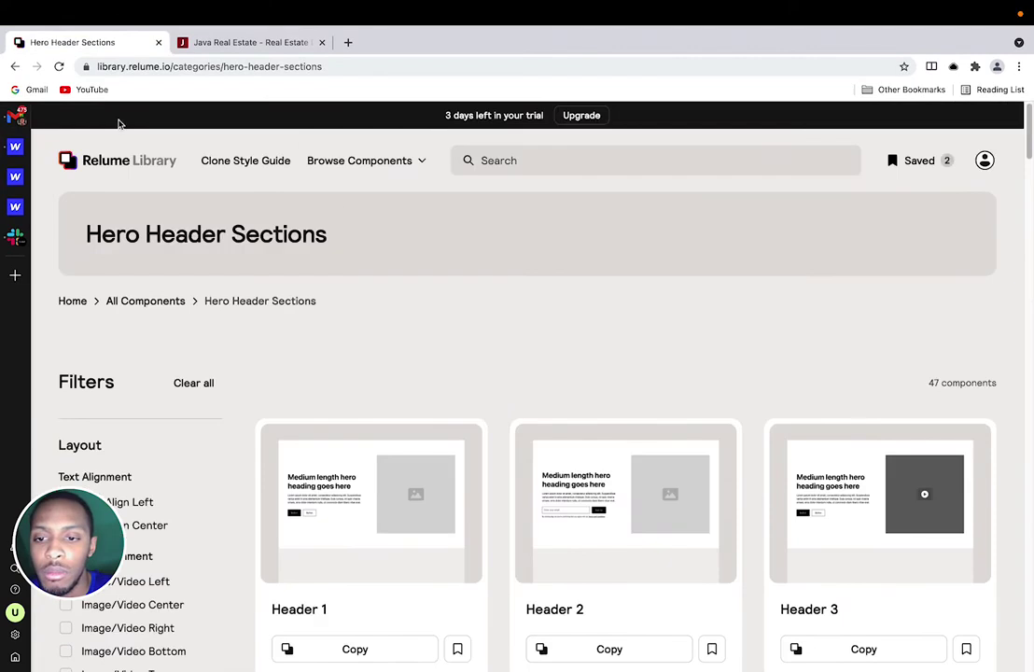
pyautogui.click(351, 161)
pyautogui.click(356, 206)
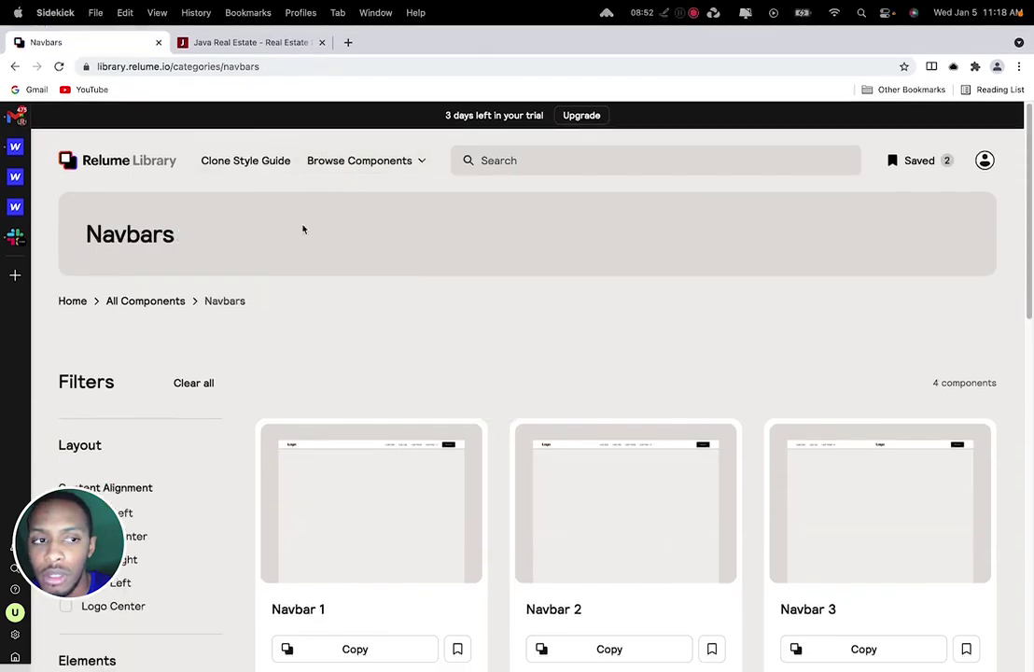
pyautogui.scroll(-5, 355, 367)
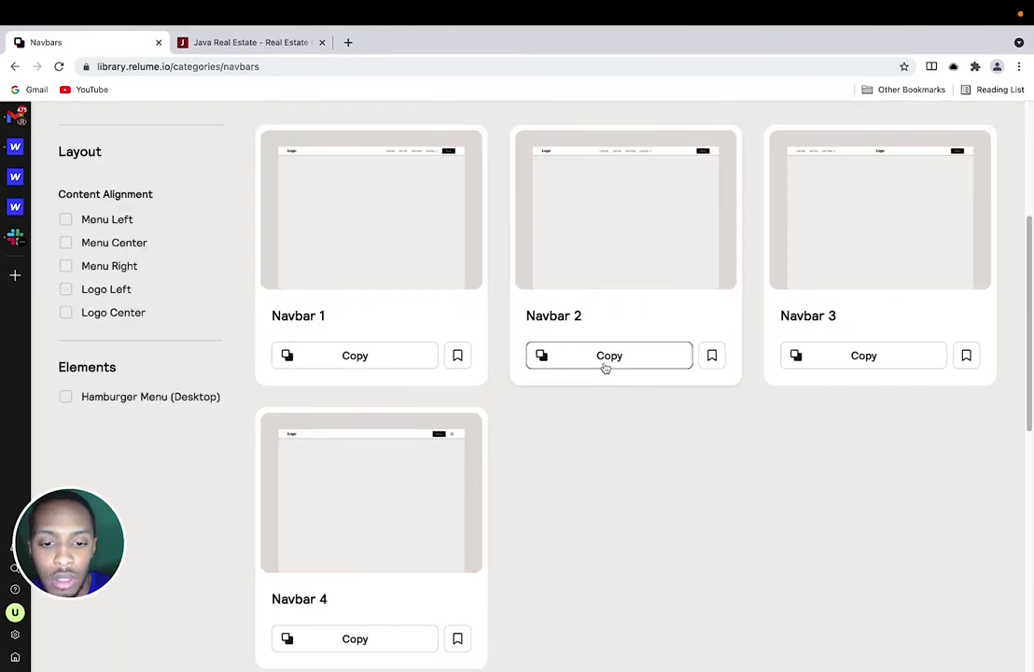
pyautogui.click(605, 365)
# Step: Paste Navbar 2 inside the hero's container-small under section-header30 > page-padding
pyautogui.click(13, 149)
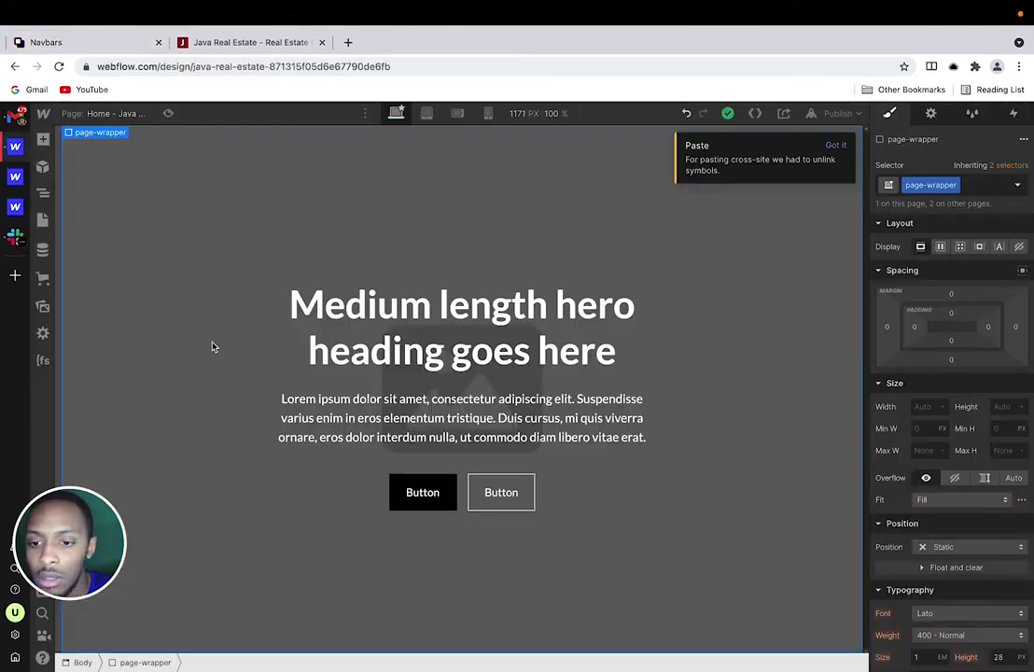
pyautogui.click(42, 192)
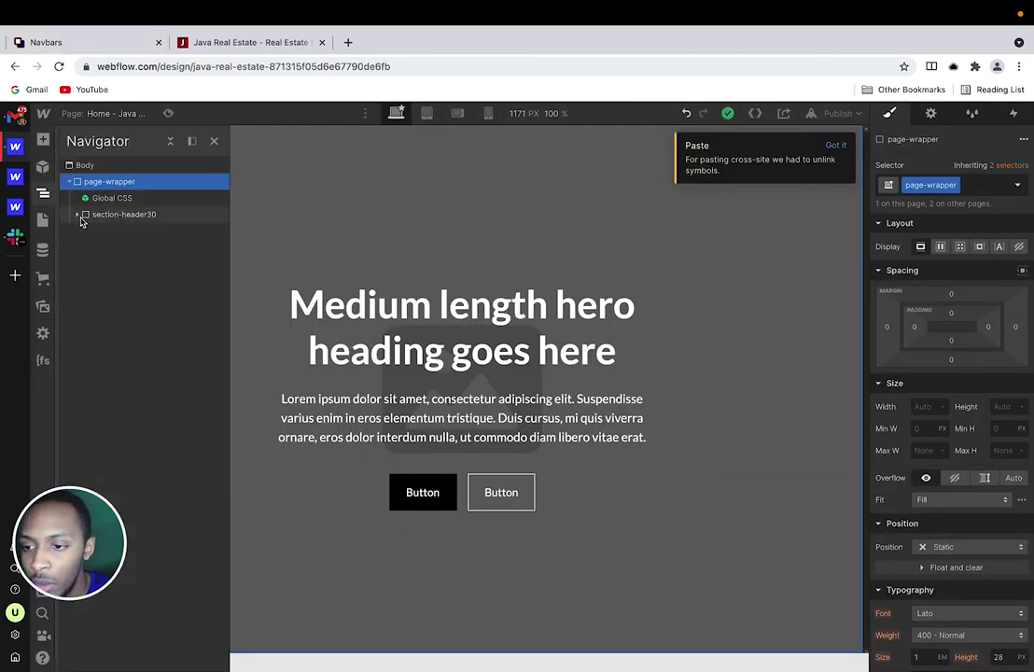
pyautogui.click(77, 215)
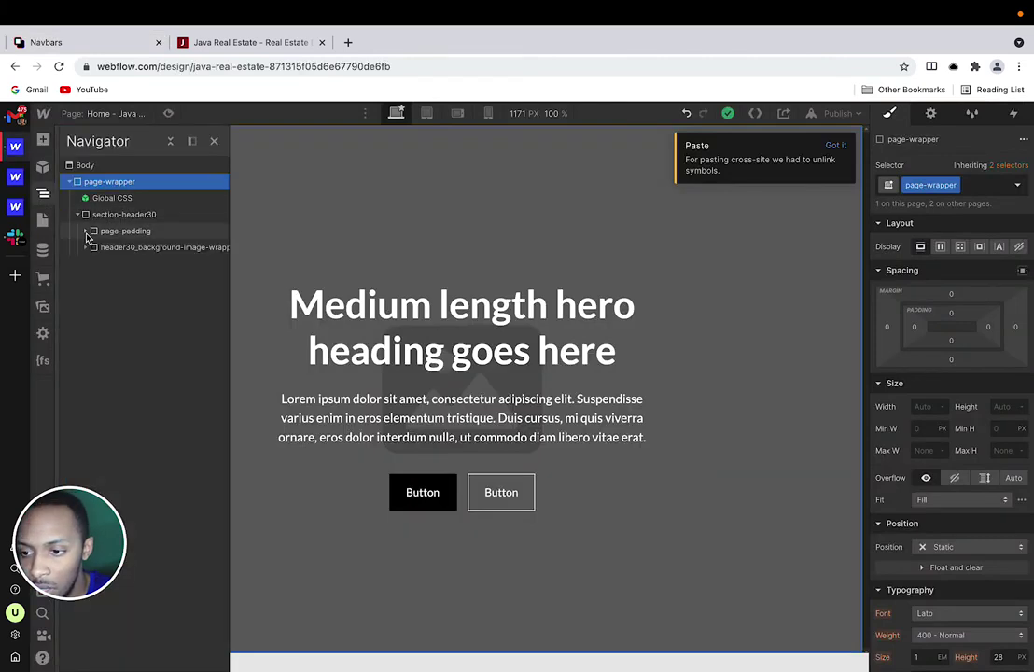
pyautogui.click(85, 231)
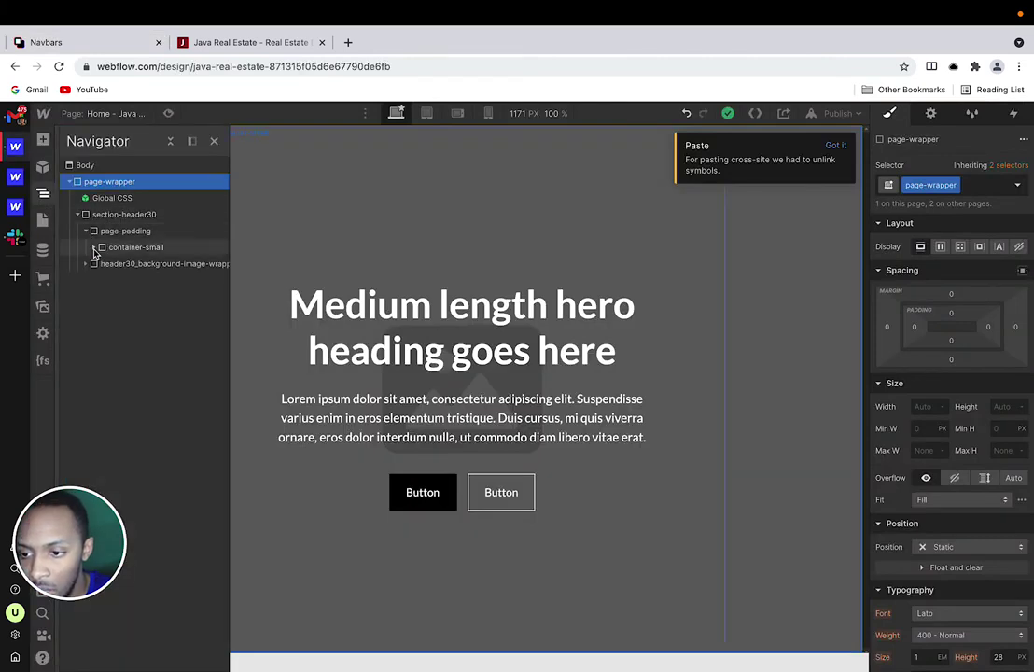
pyautogui.click(94, 248)
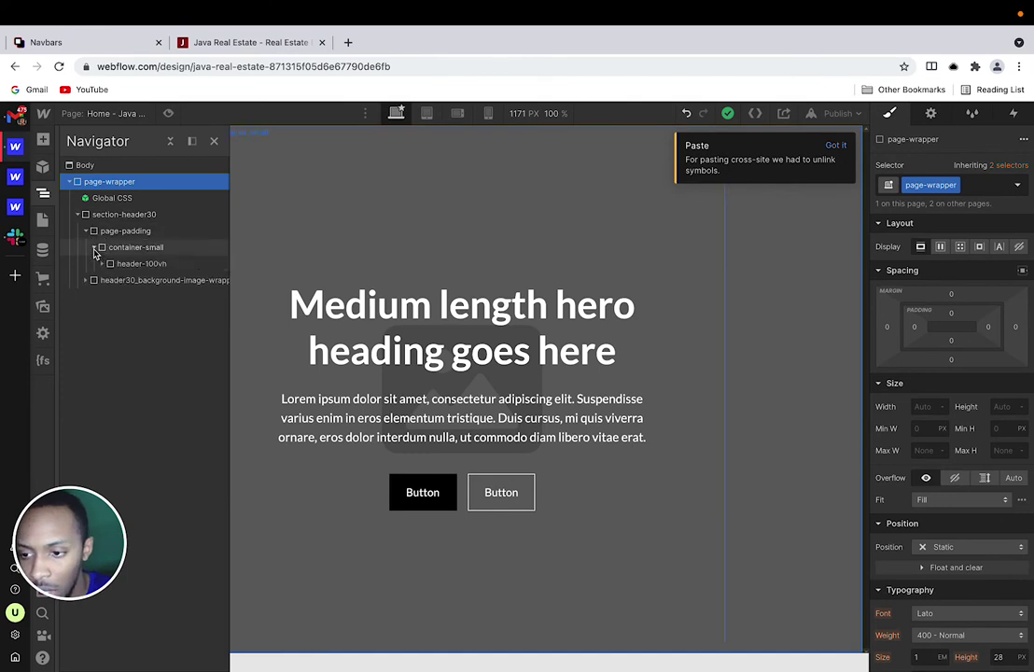
pyautogui.click(127, 247)
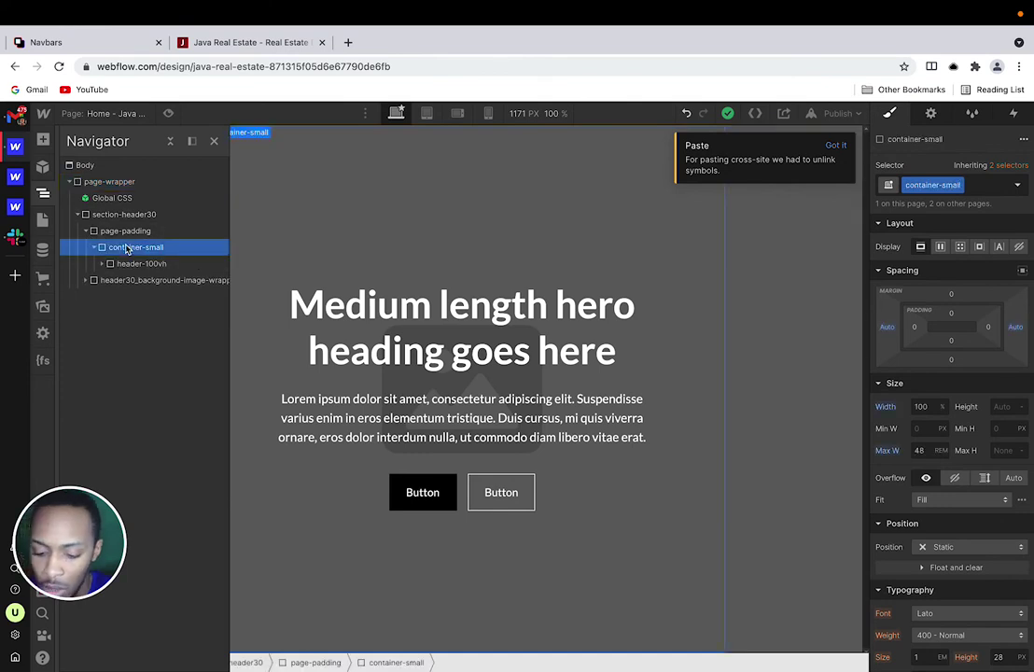
pyautogui.hotkey('ctrl', 'v')
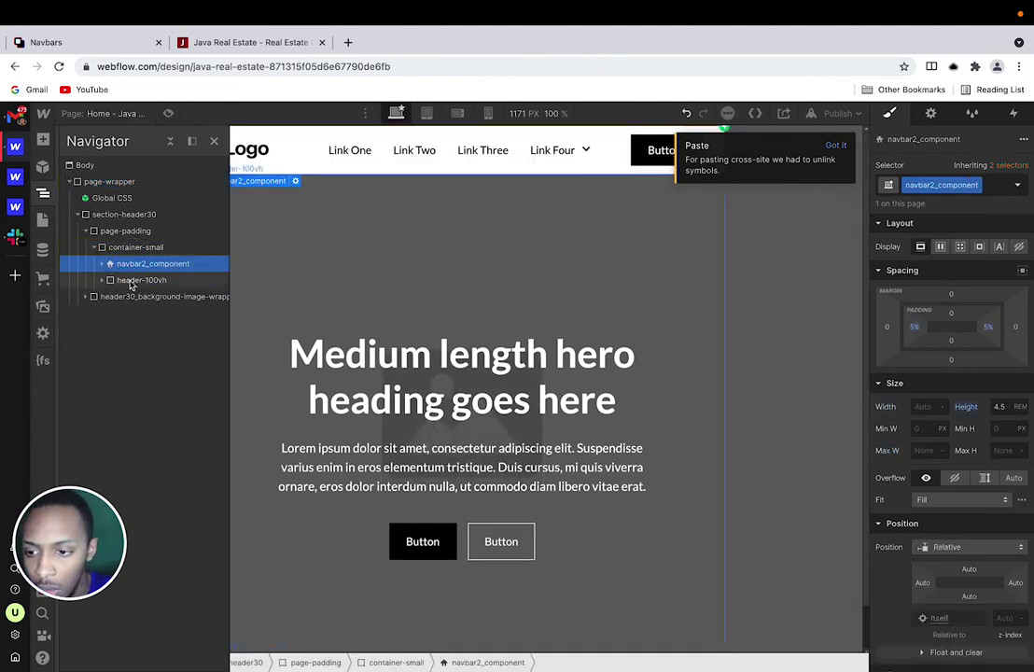
# Step: Replace the container-small class with container-large on the hero container
pyautogui.click(135, 246)
pyautogui.click(956, 185)
pyautogui.click(941, 237)
pyautogui.click(936, 186)
pyautogui.write('contain')
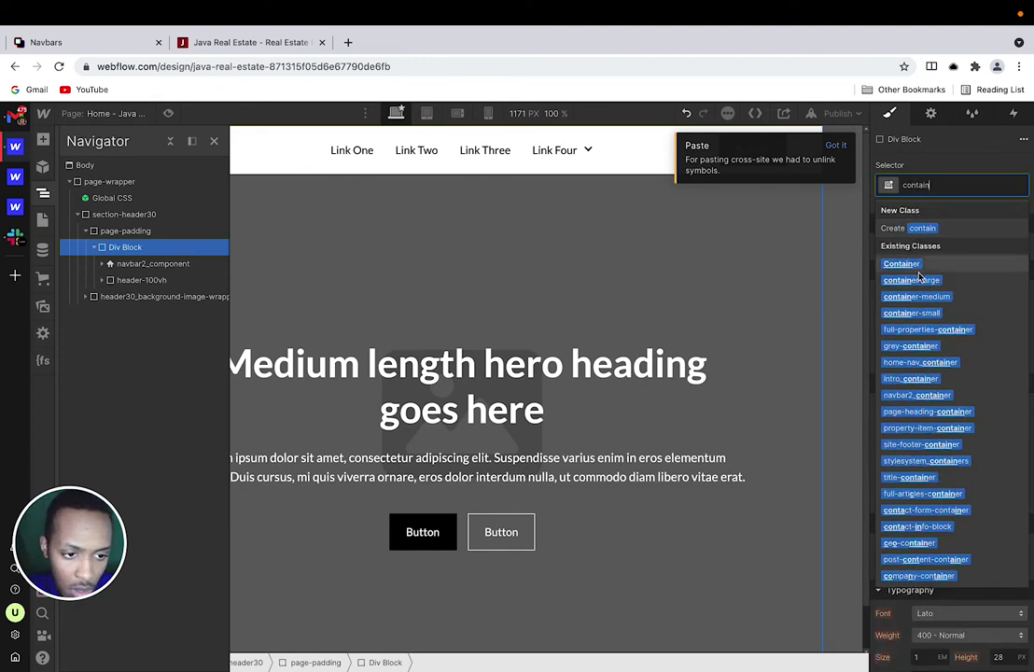
pyautogui.click(911, 280)
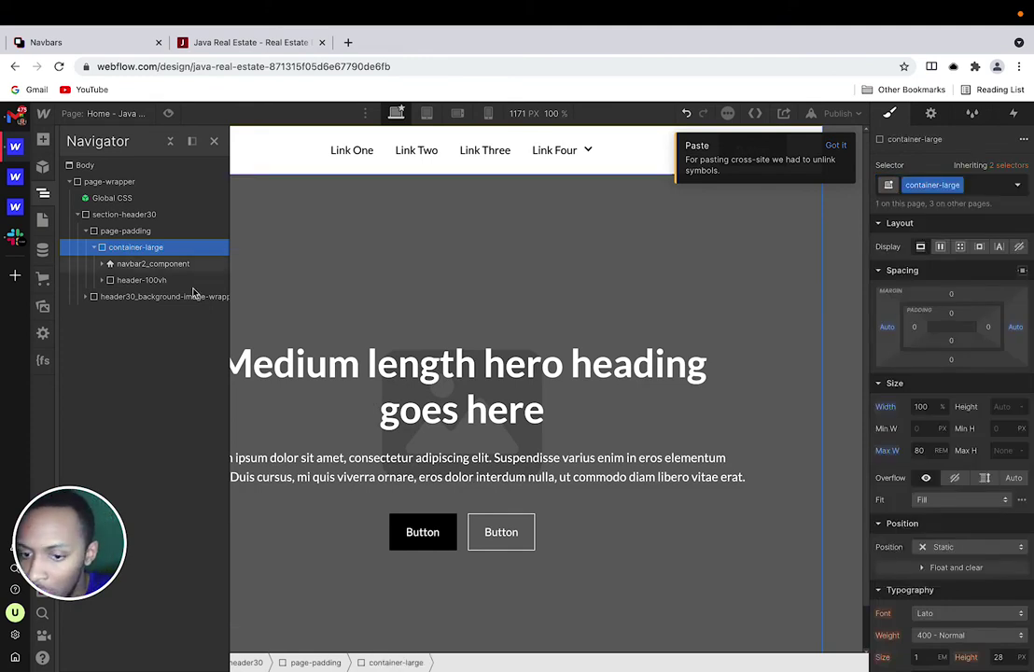
# Step: Select the header-100vh block and scroll the canvas to check the hero layout
pyautogui.click(388, 185)
pyautogui.scroll(-1, 273, 302)
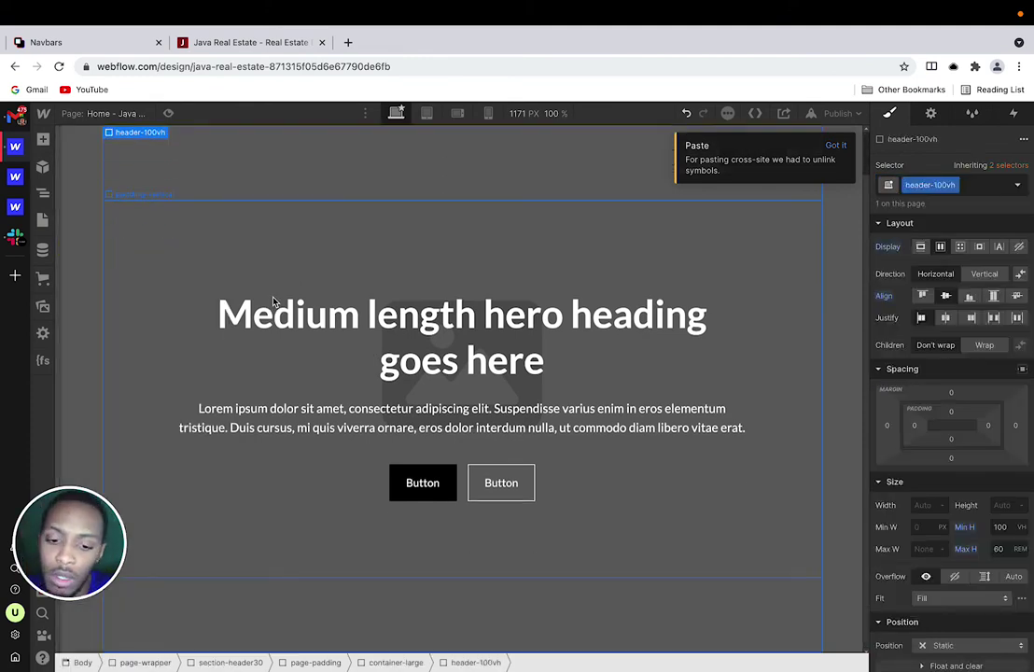
pyautogui.scroll(1, 272, 300)
pyautogui.scroll(-1, 256, 327)
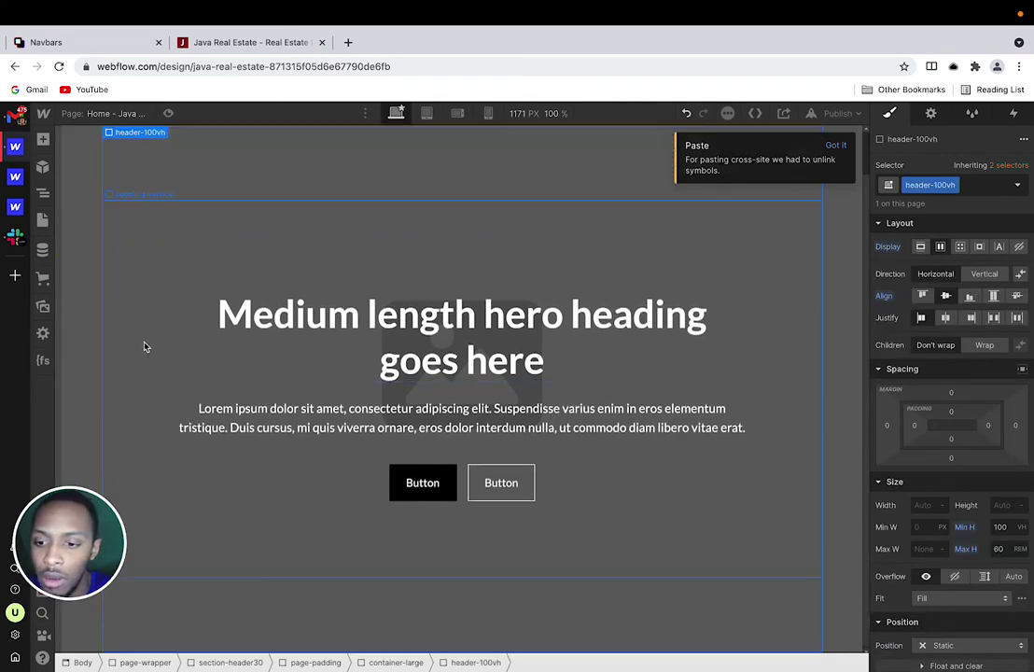
pyautogui.scroll(1, 143, 346)
pyautogui.scroll(-1, 143, 346)
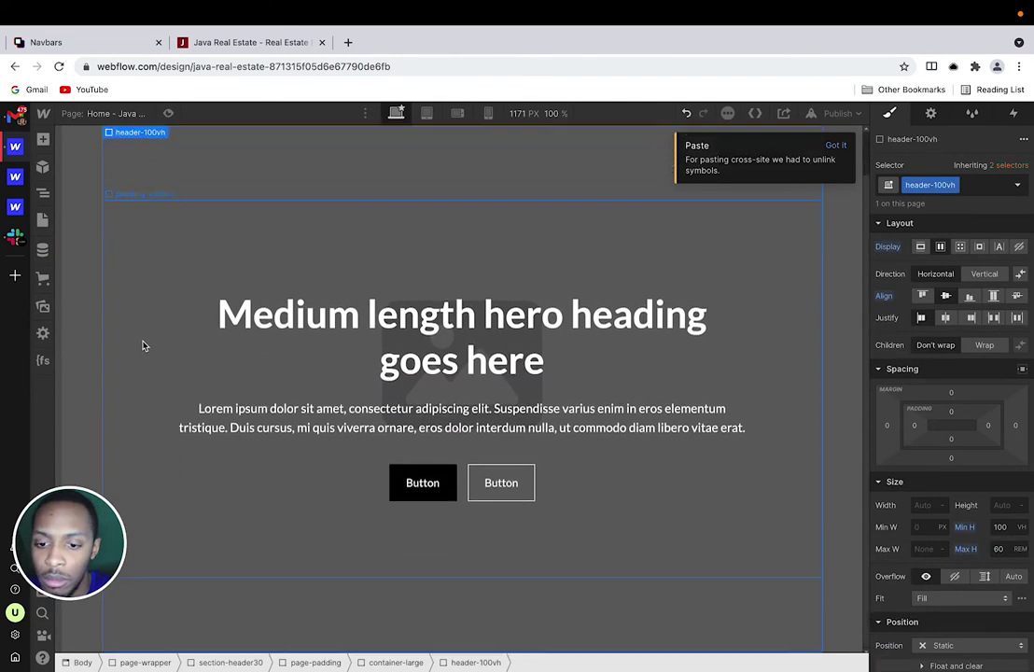
pyautogui.scroll(1, 143, 346)
# Step: Back in Relume's navbar components, open the All Components listing
pyautogui.click(258, 41)
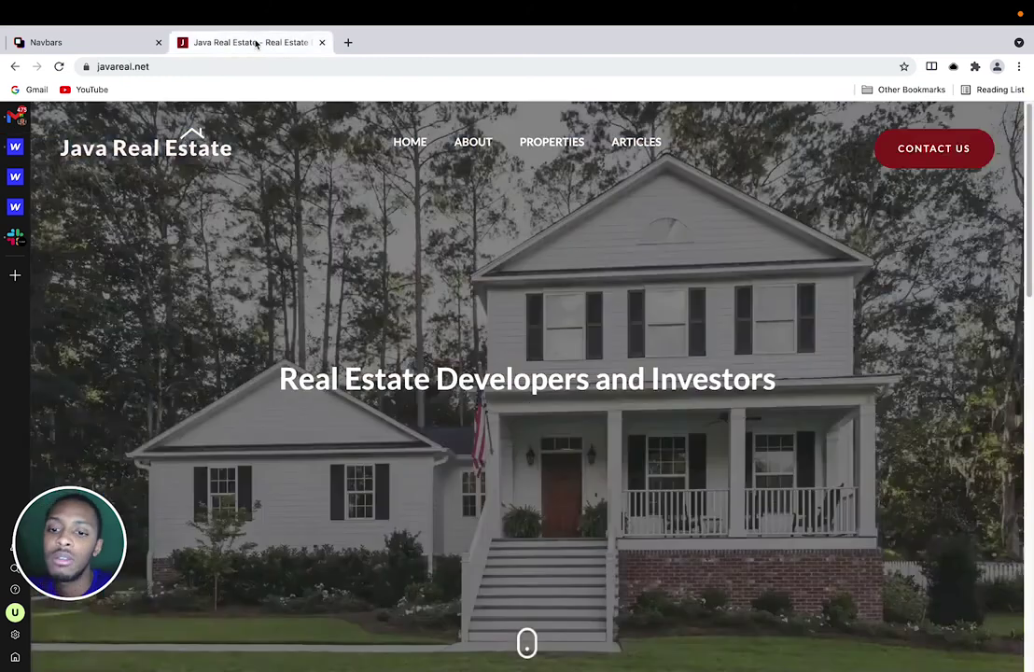
pyautogui.click(132, 46)
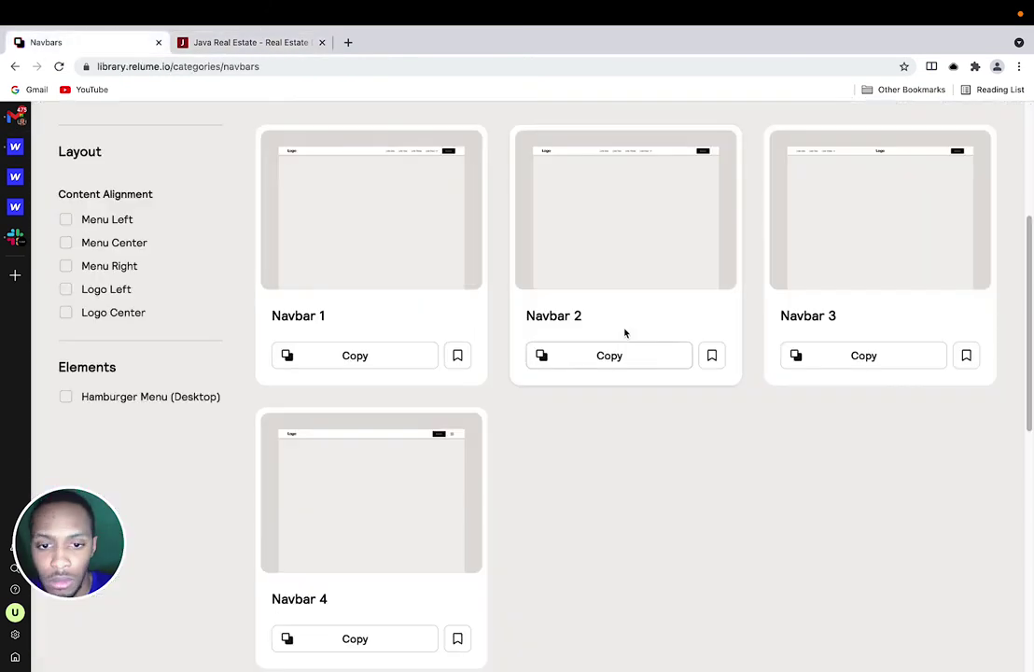
pyautogui.scroll(5, 512, 304)
pyautogui.click(385, 161)
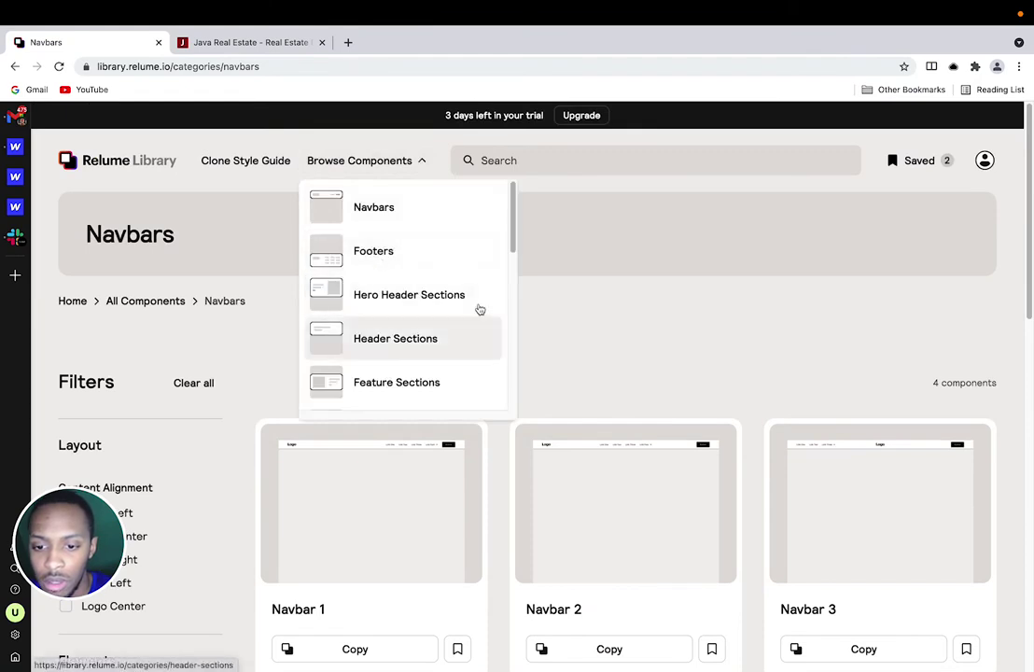
pyautogui.scroll(-2, 448, 268)
pyautogui.scroll(-4, 262, 319)
pyautogui.click(110, 103)
# Step: Expand the filter sidebar to show the extra element, alignment and Columns filters
pyautogui.scroll(-8, 84, 233)
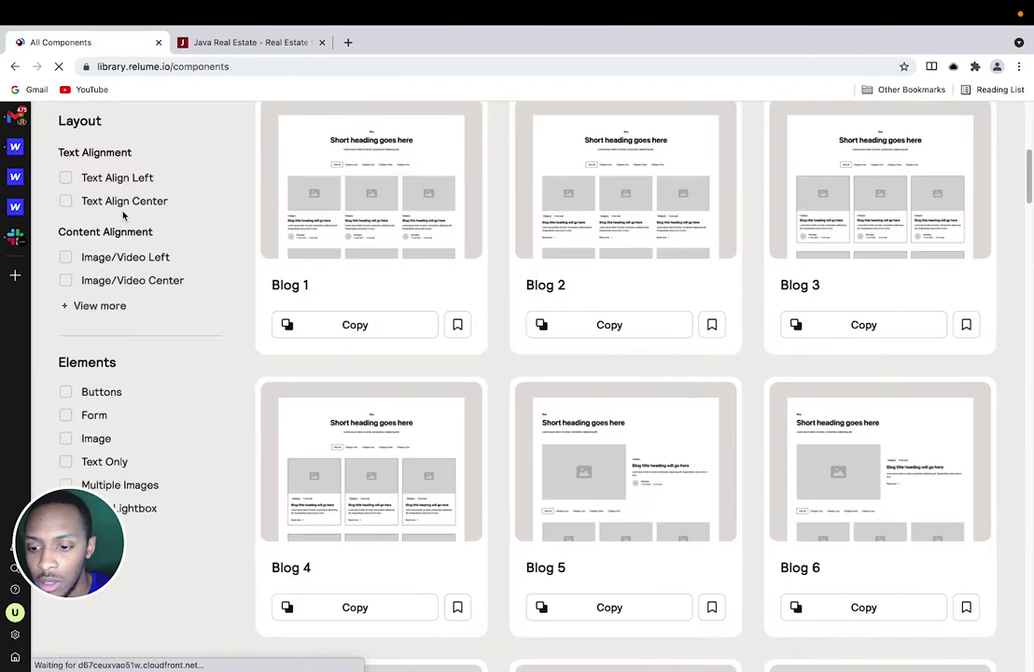
pyautogui.scroll(3, 55, 321)
pyautogui.scroll(-3, 78, 265)
pyautogui.click(79, 264)
pyautogui.scroll(-3, 88, 267)
pyautogui.scroll(6, 93, 271)
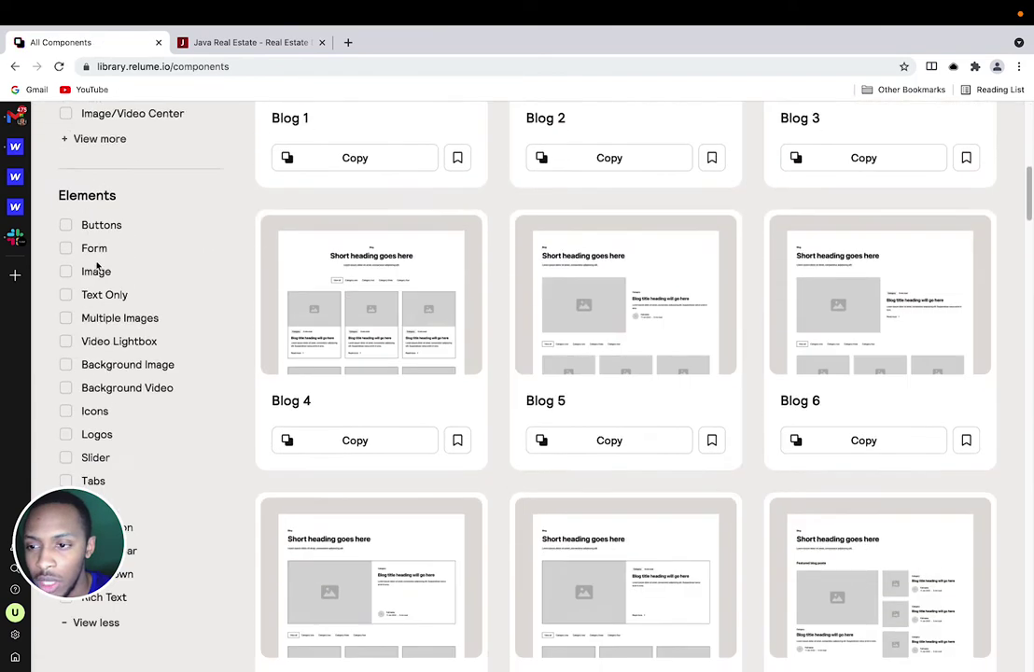
pyautogui.click(93, 436)
pyautogui.scroll(-3, 76, 339)
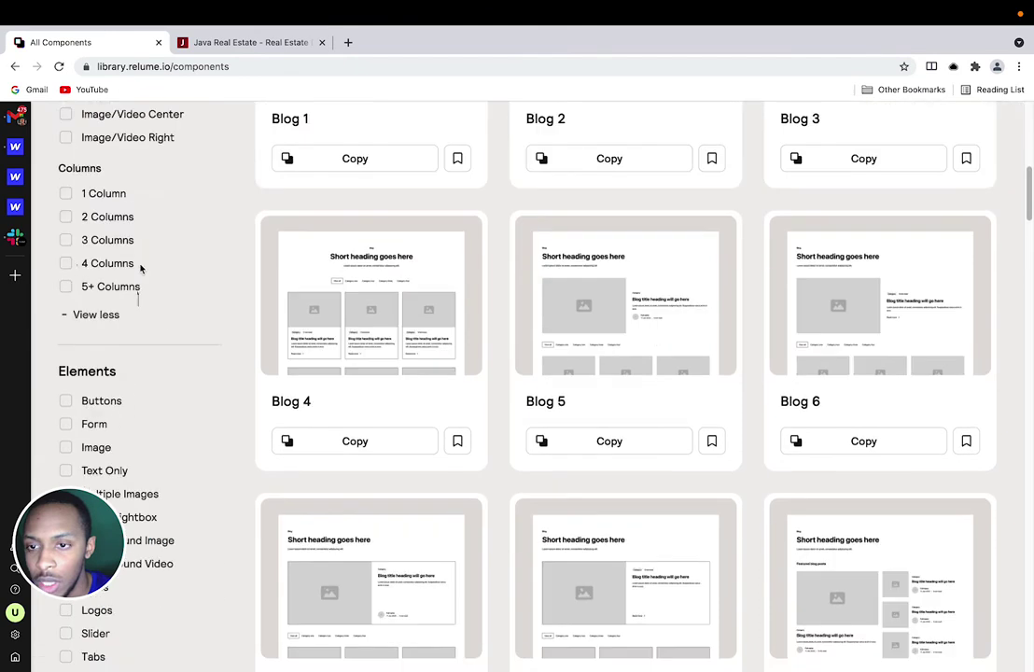
pyautogui.click(239, 46)
pyautogui.scroll(-10, 242, 269)
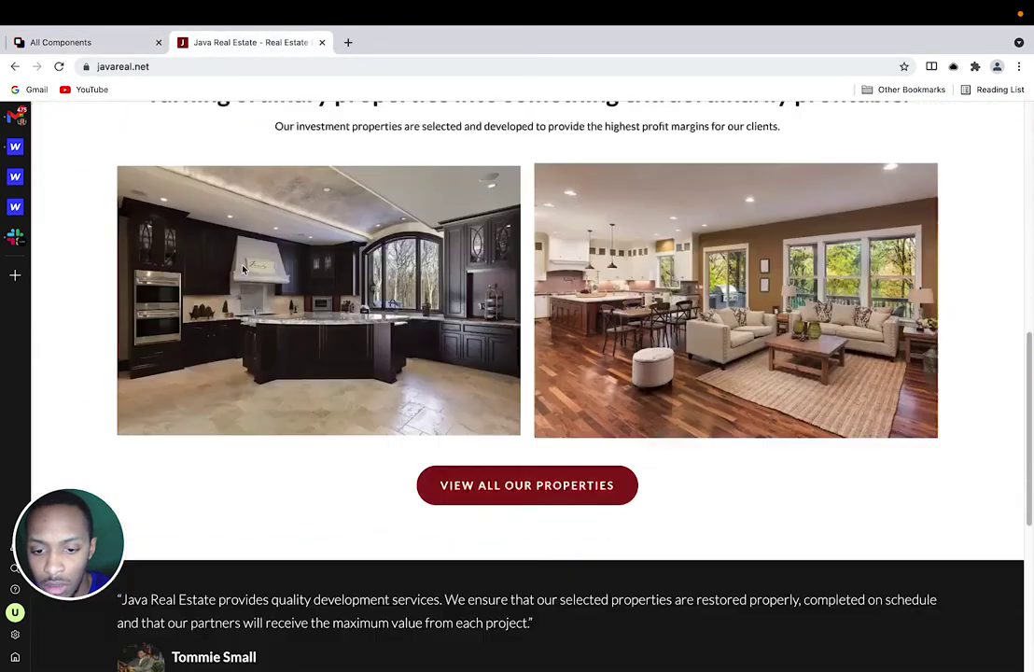
pyautogui.scroll(3, 252, 279)
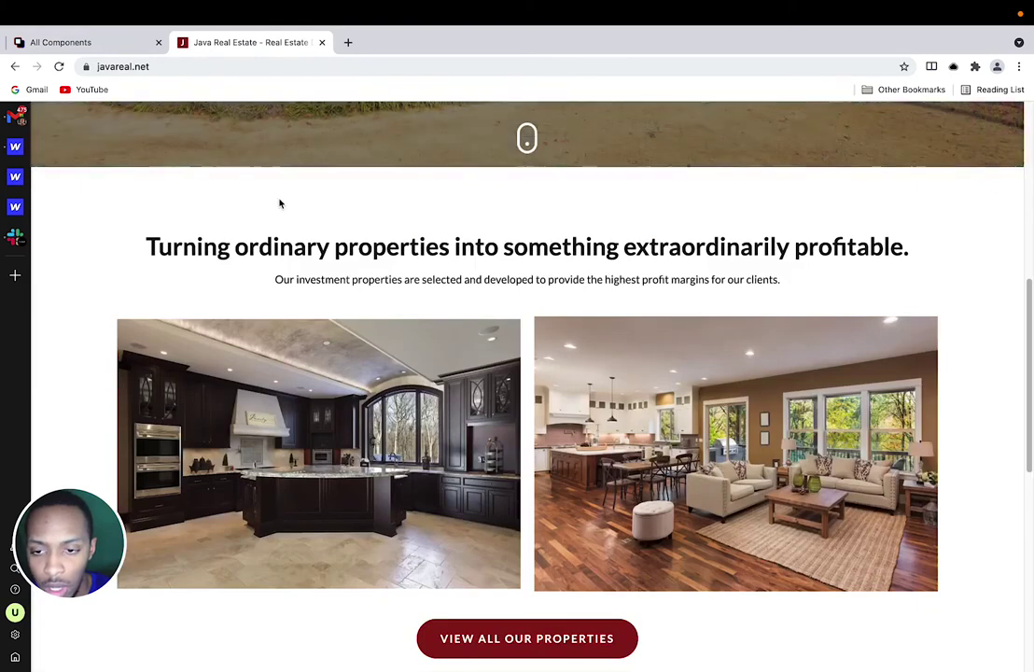
pyautogui.moveTo(117, 49)
pyautogui.scroll(-3, 322, 376)
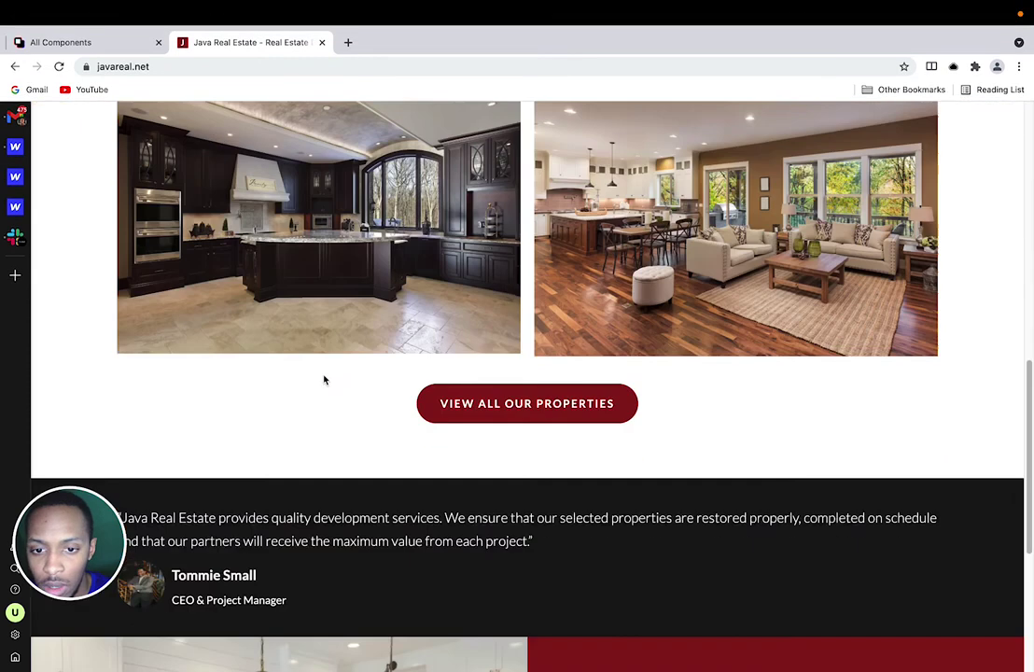
pyautogui.scroll(4, 308, 359)
pyautogui.scroll(-1, 187, 280)
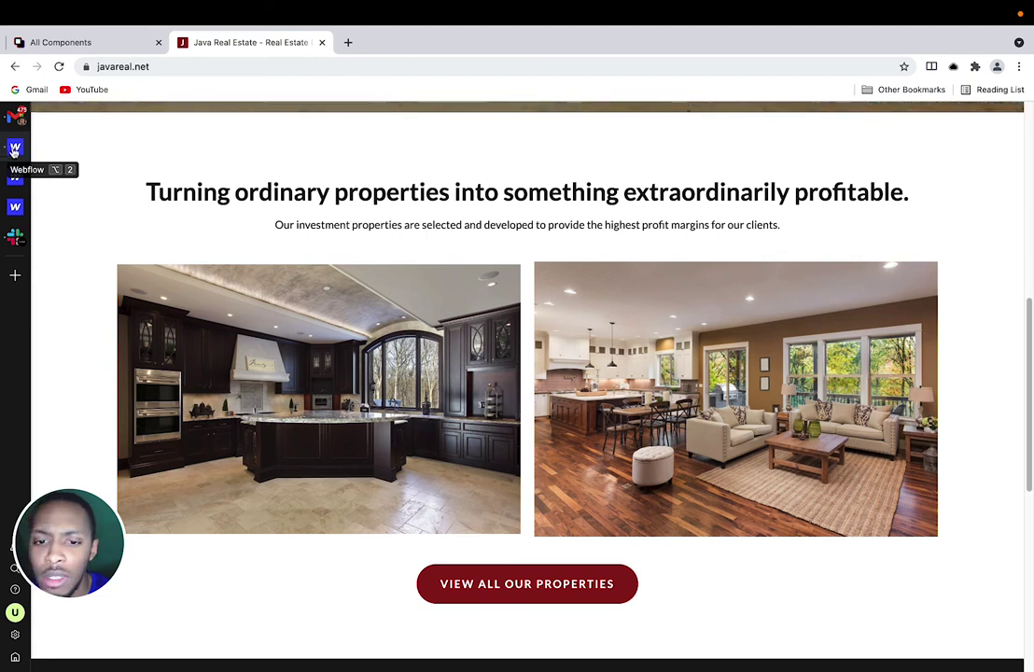
# Step: Filter Relume components to 2 Columns and browse page 2 for the Locations contact section
pyautogui.click(77, 37)
pyautogui.scroll(-8, 353, 272)
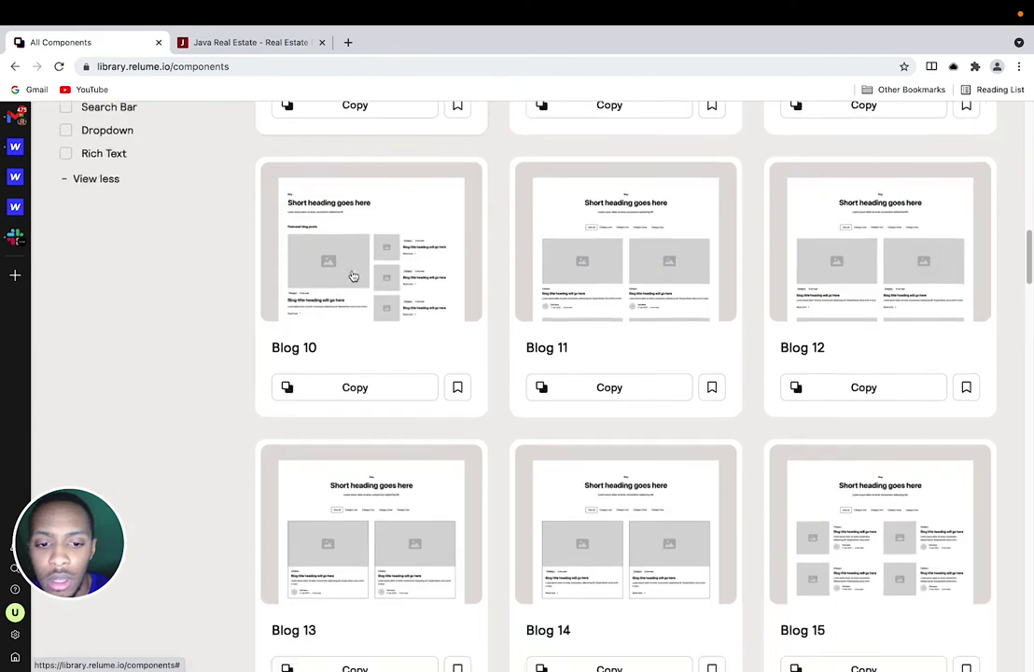
pyautogui.scroll(-5, 512, 304)
pyautogui.scroll(10, 512, 302)
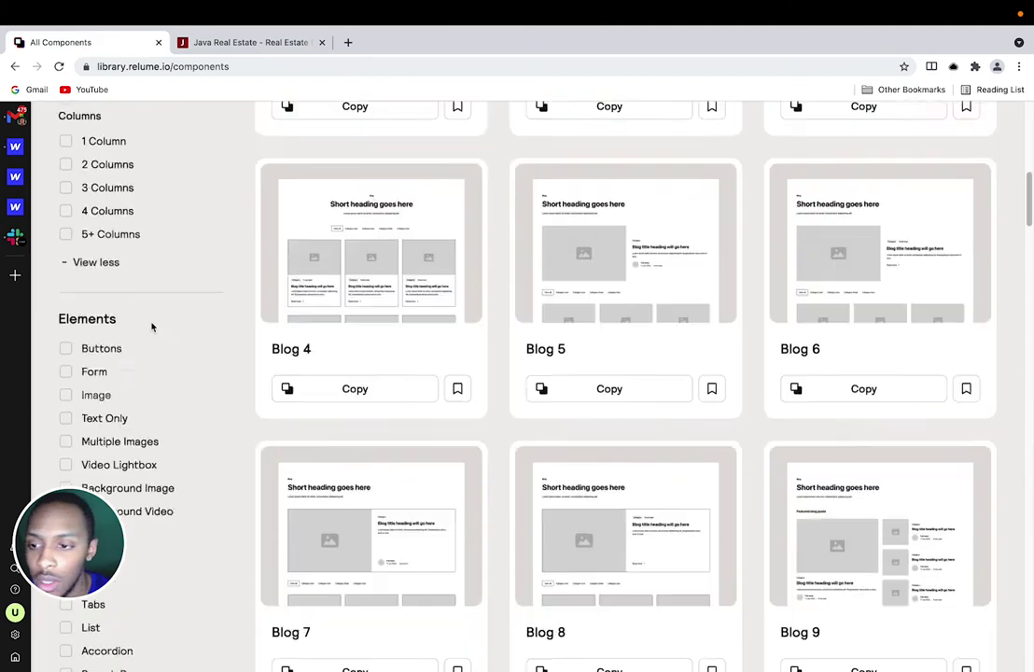
pyautogui.scroll(1, 153, 326)
pyautogui.click(73, 232)
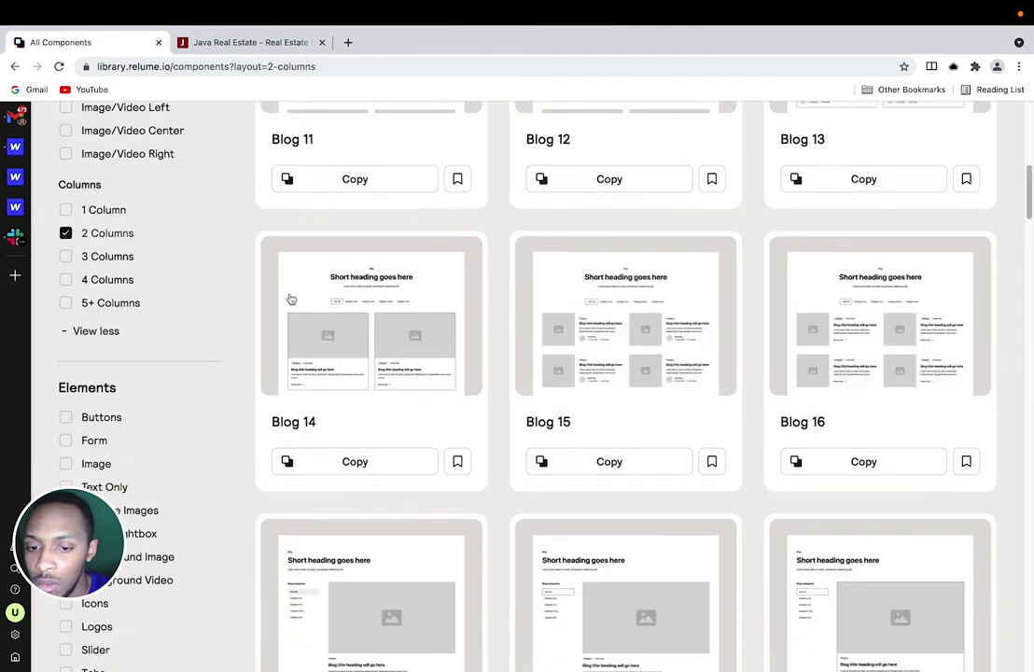
pyautogui.scroll(-15, 605, 353)
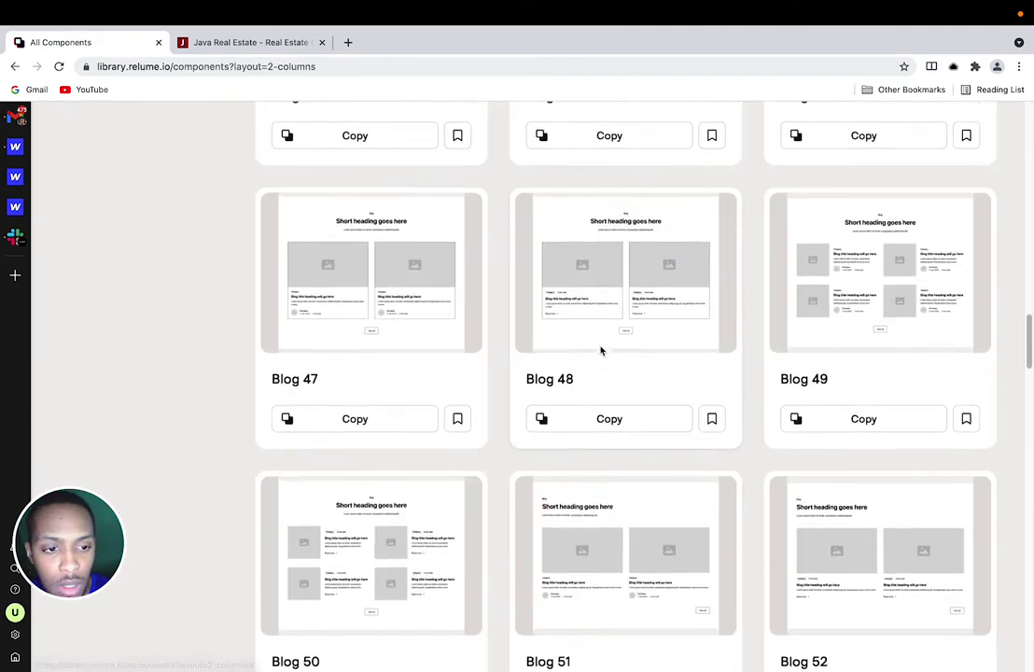
pyautogui.scroll(3, 601, 351)
pyautogui.scroll(-13, 601, 351)
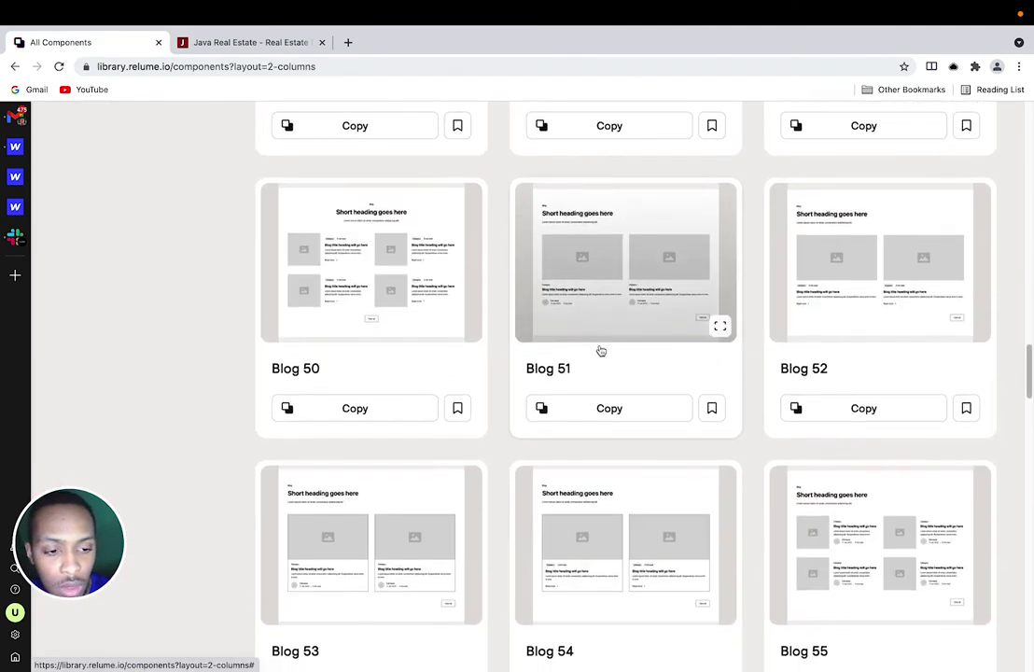
pyautogui.scroll(-12, 600, 350)
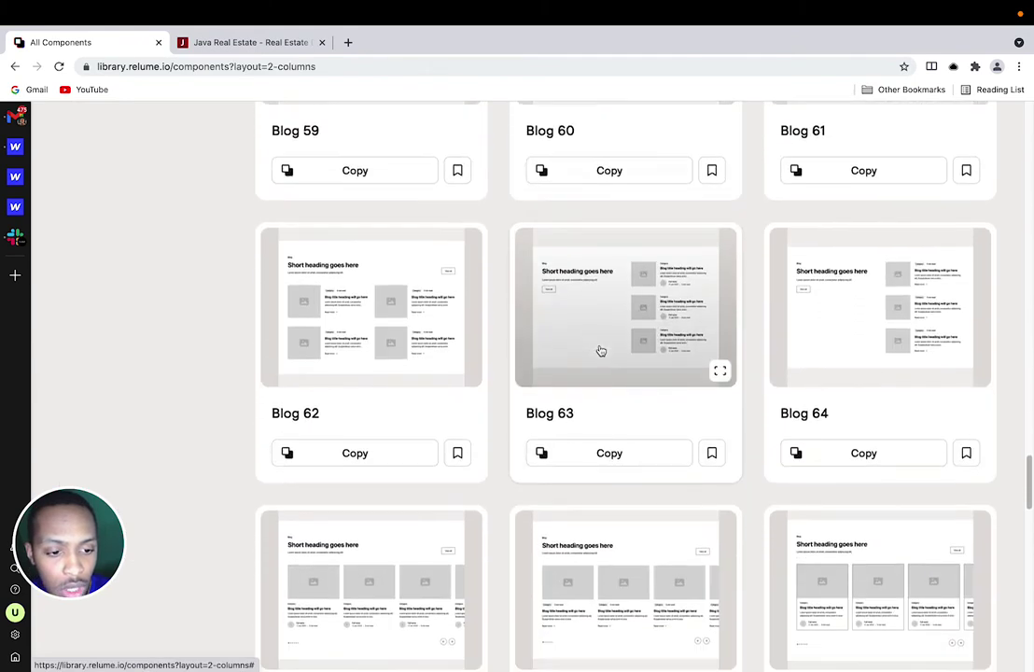
pyautogui.scroll(-8, 600, 351)
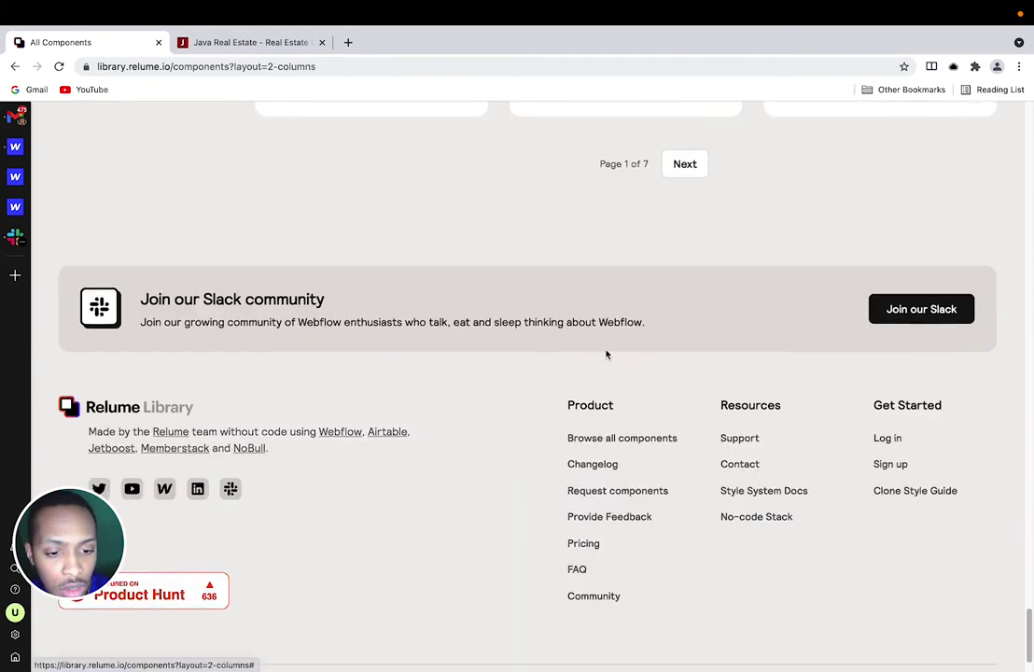
pyautogui.scroll(2, 632, 345)
pyautogui.click(673, 296)
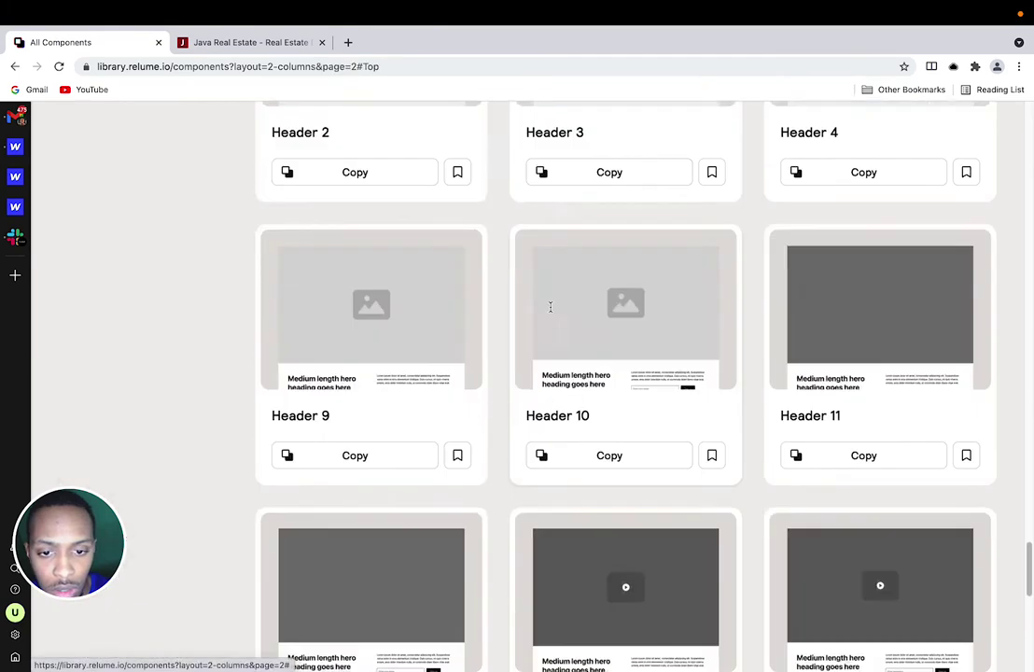
pyautogui.scroll(-5, 513, 344)
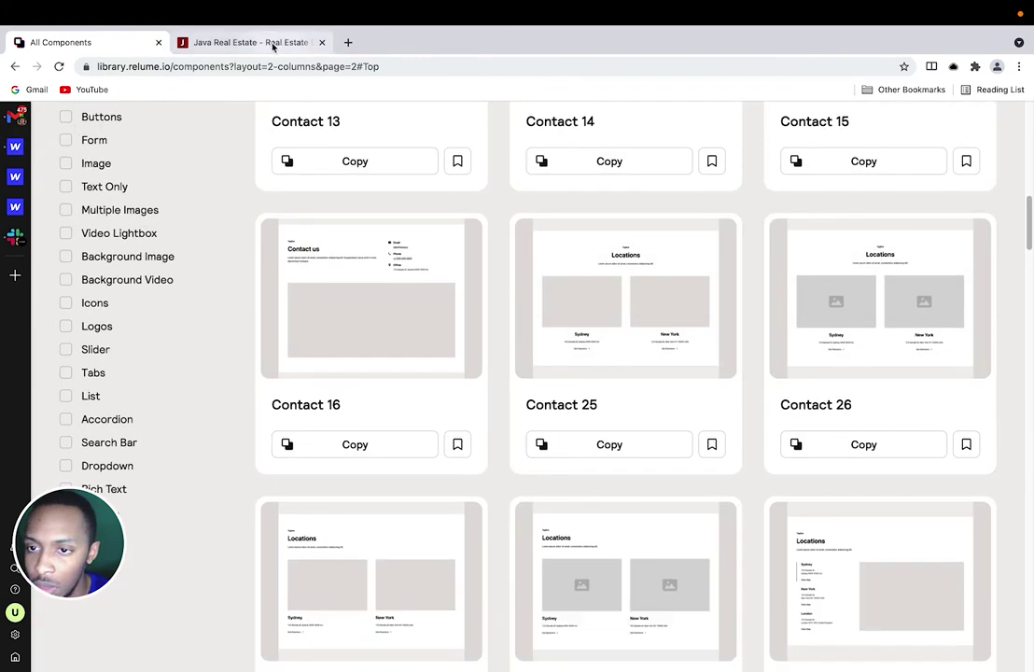
# Step: Add a Div Block inside page-wrapper and give it the class main-wrapper
pyautogui.click(15, 146)
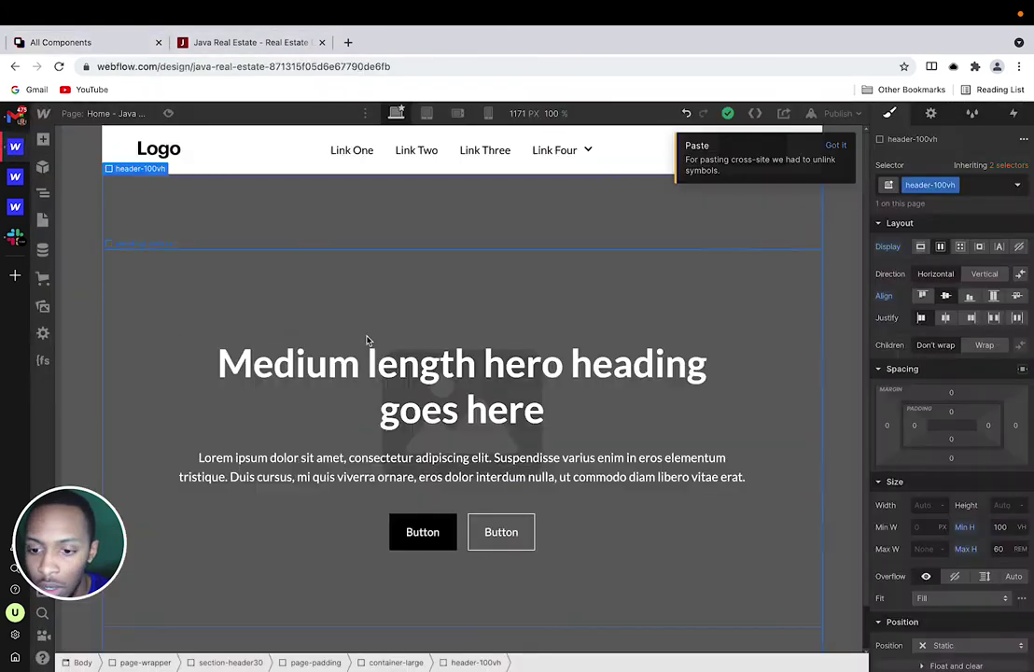
pyautogui.scroll(-1, 221, 422)
pyautogui.click(41, 197)
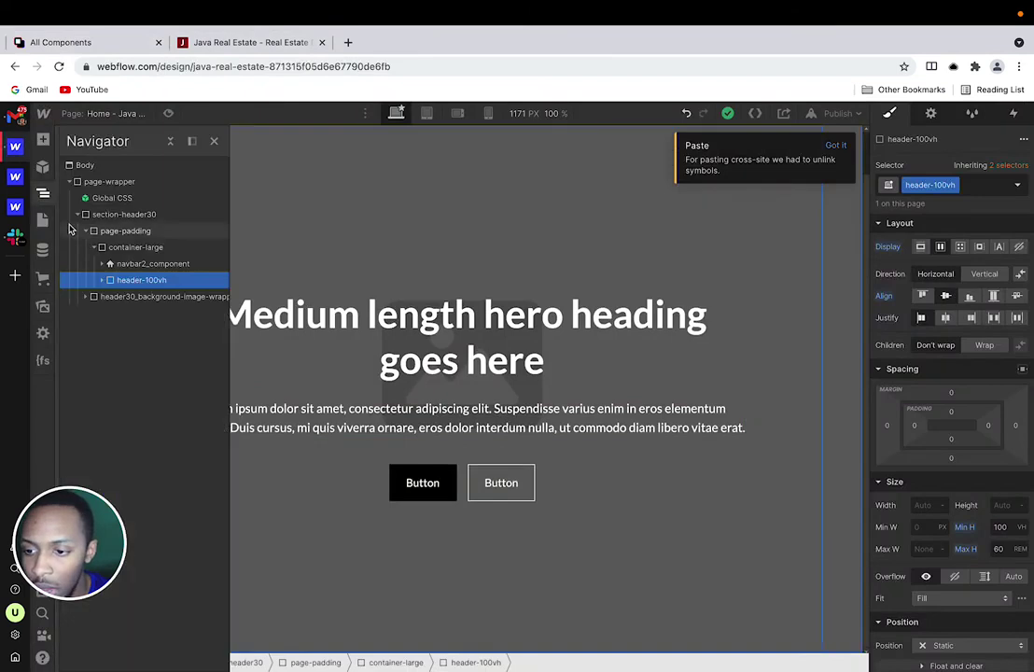
pyautogui.click(107, 181)
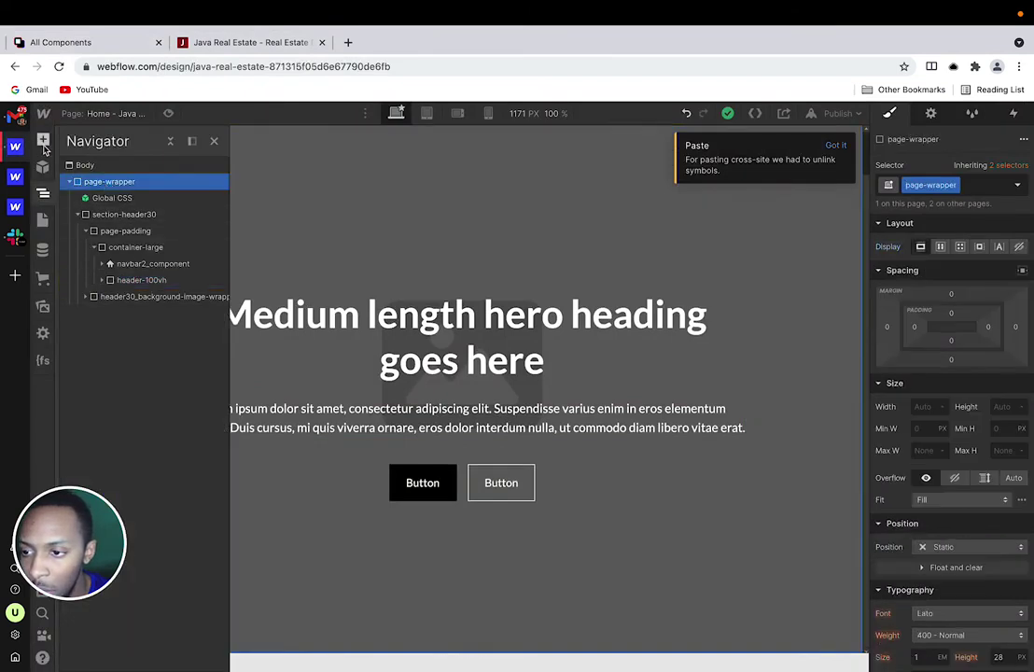
pyautogui.click(42, 138)
pyautogui.click(82, 369)
pyautogui.click(938, 185)
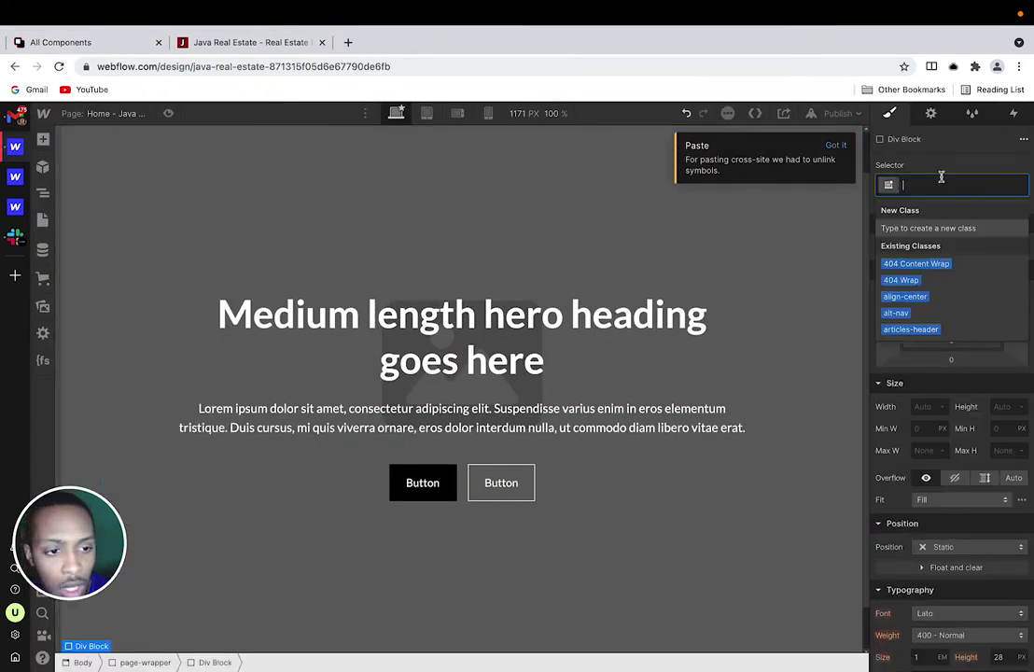
pyautogui.write('main')
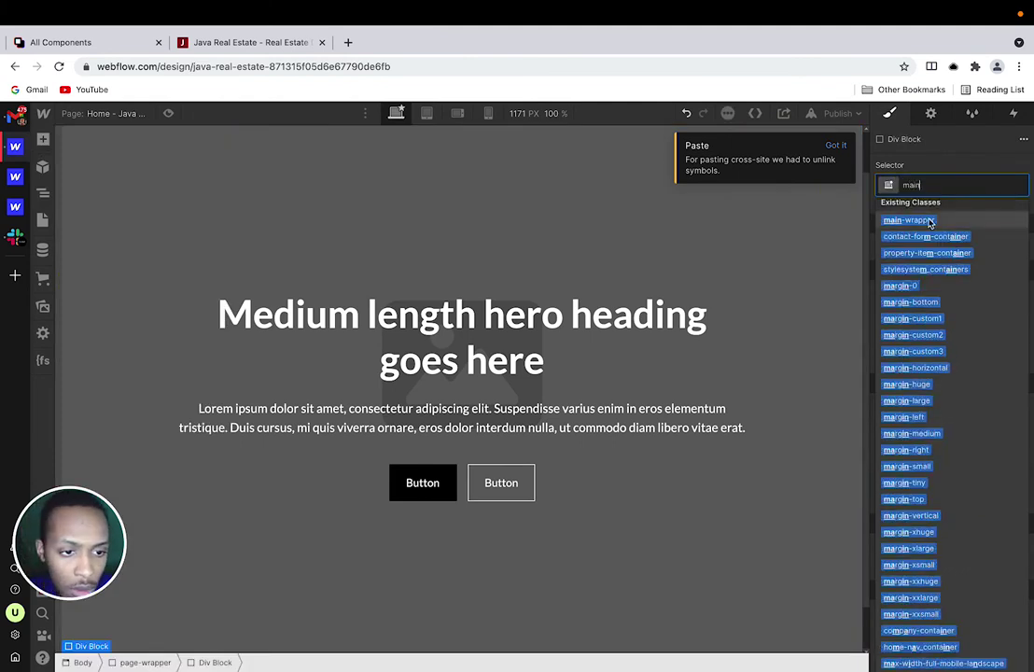
pyautogui.click(923, 220)
# Step: Set the main-wrapper div's HTML tag to Main
pyautogui.click(928, 116)
pyautogui.click(919, 180)
pyautogui.click(922, 254)
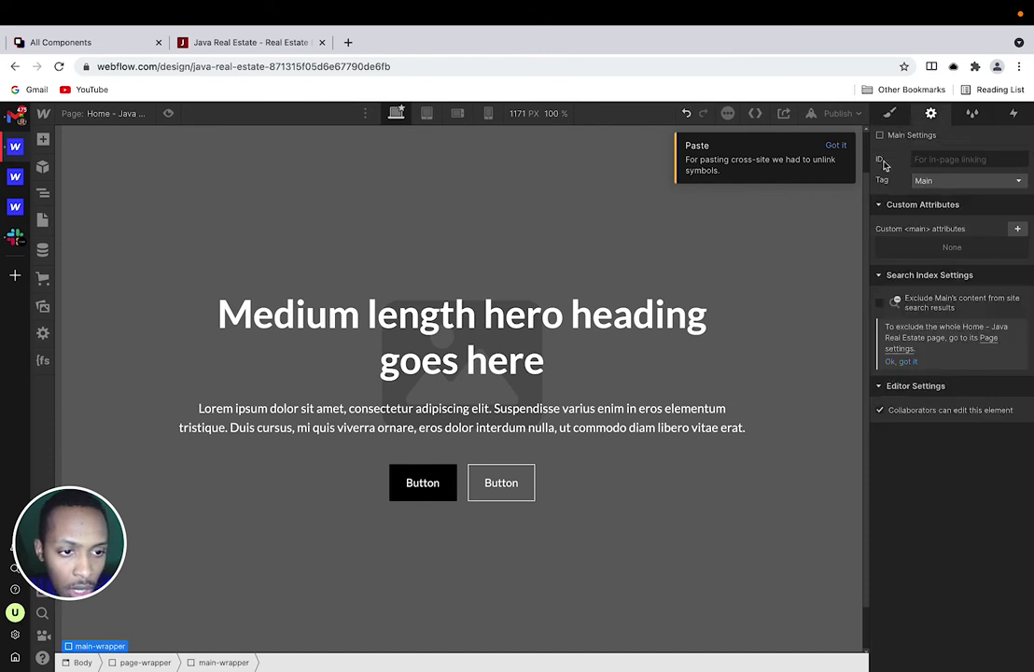
pyautogui.click(889, 114)
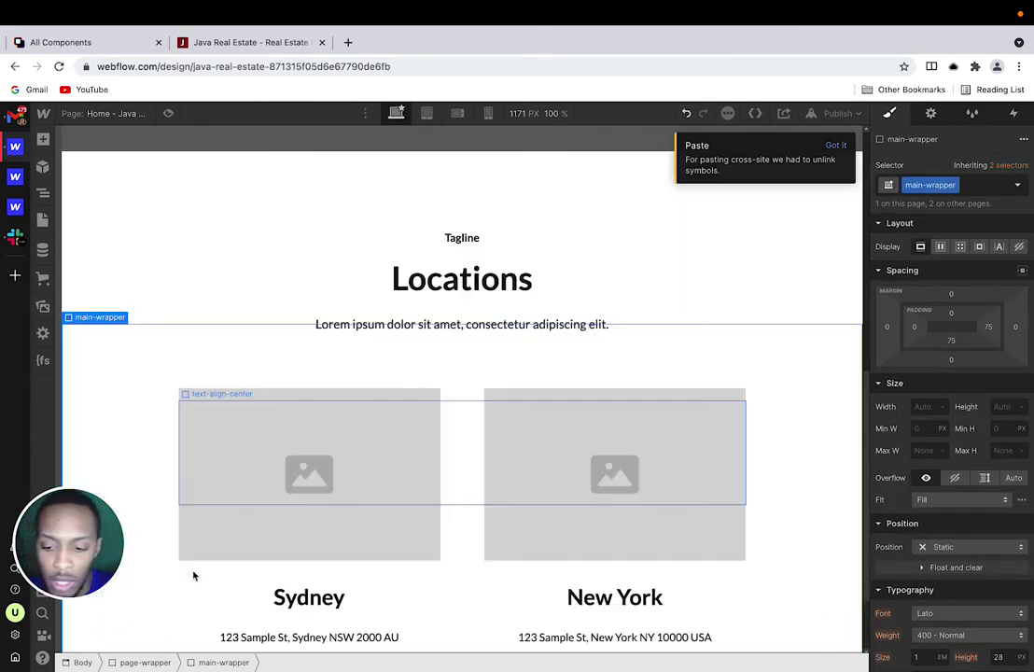
# Step: Delete the Tagline text above the Locations heading
pyautogui.scroll(2, 382, 293)
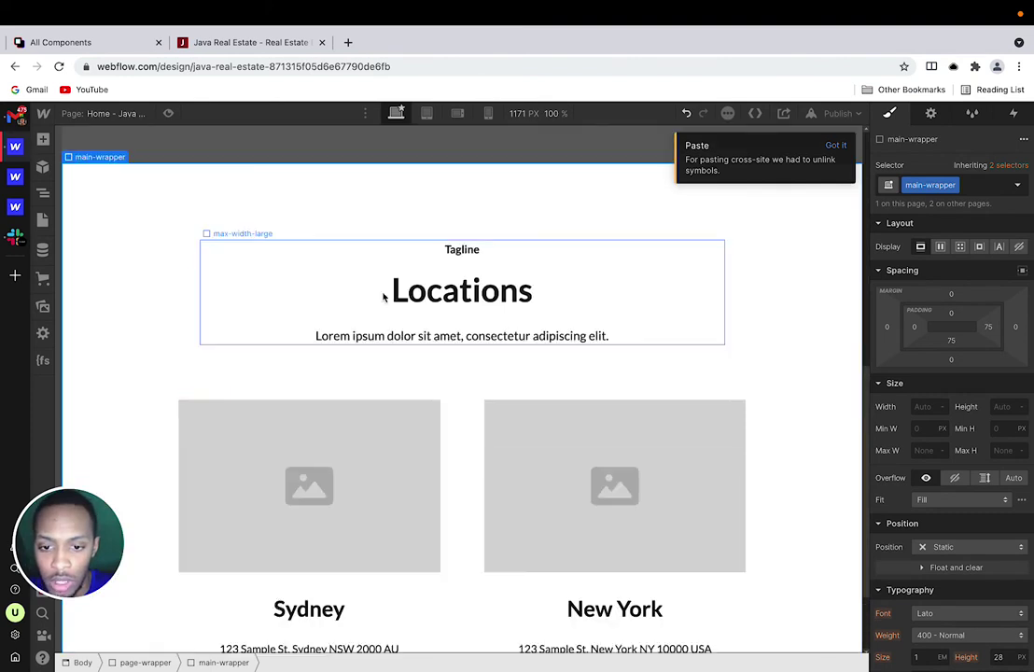
pyautogui.click(463, 250)
pyautogui.click(464, 252)
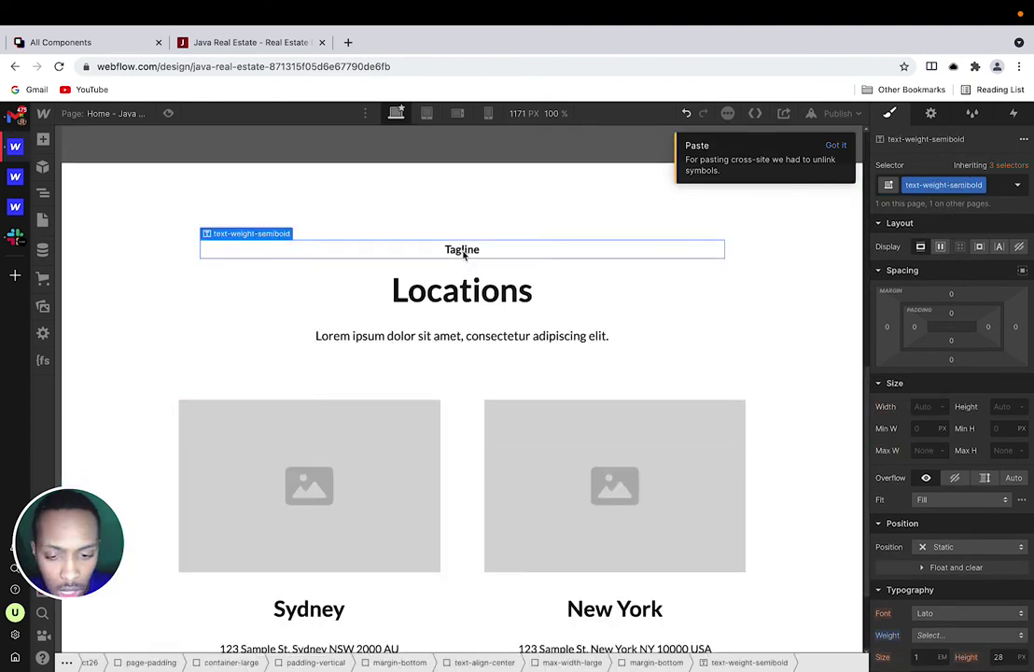
pyautogui.press('Delete')
pyautogui.click(453, 268)
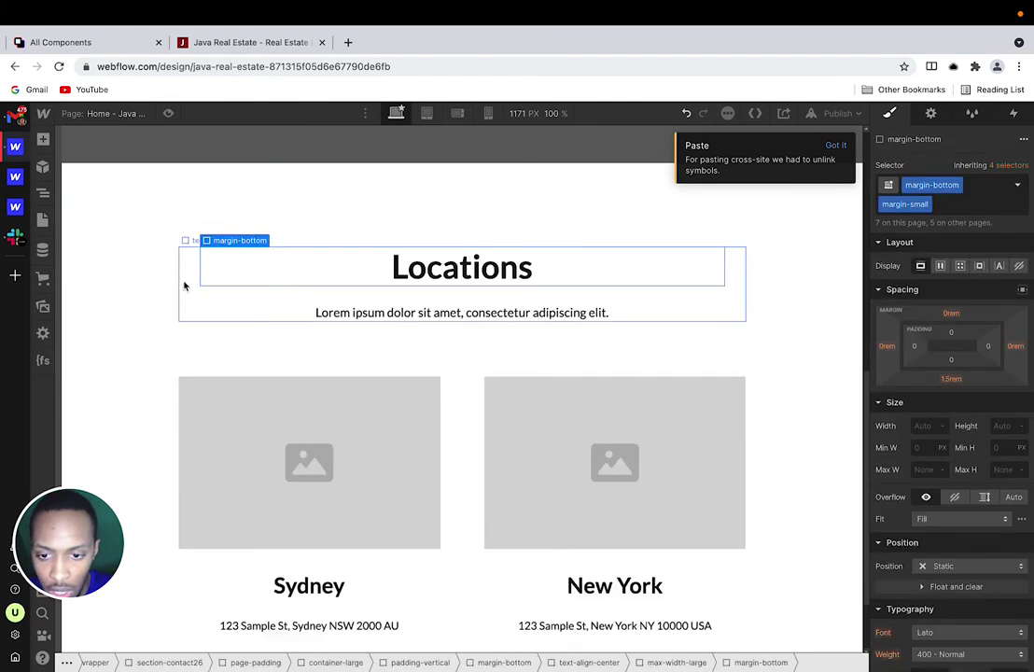
pyautogui.scroll(-2, 154, 295)
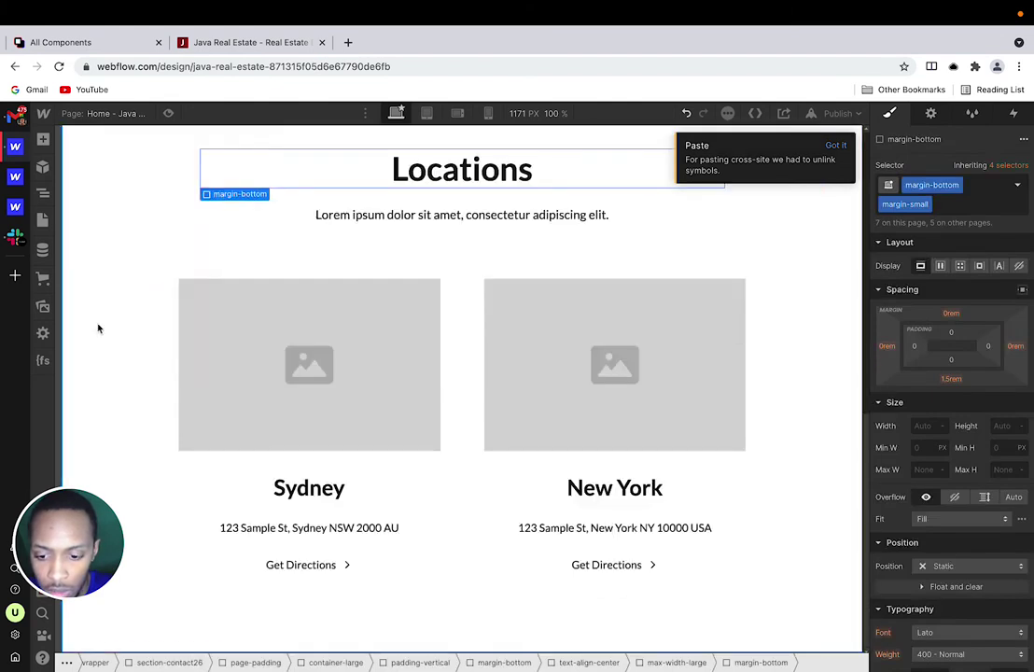
pyautogui.scroll(10, 99, 329)
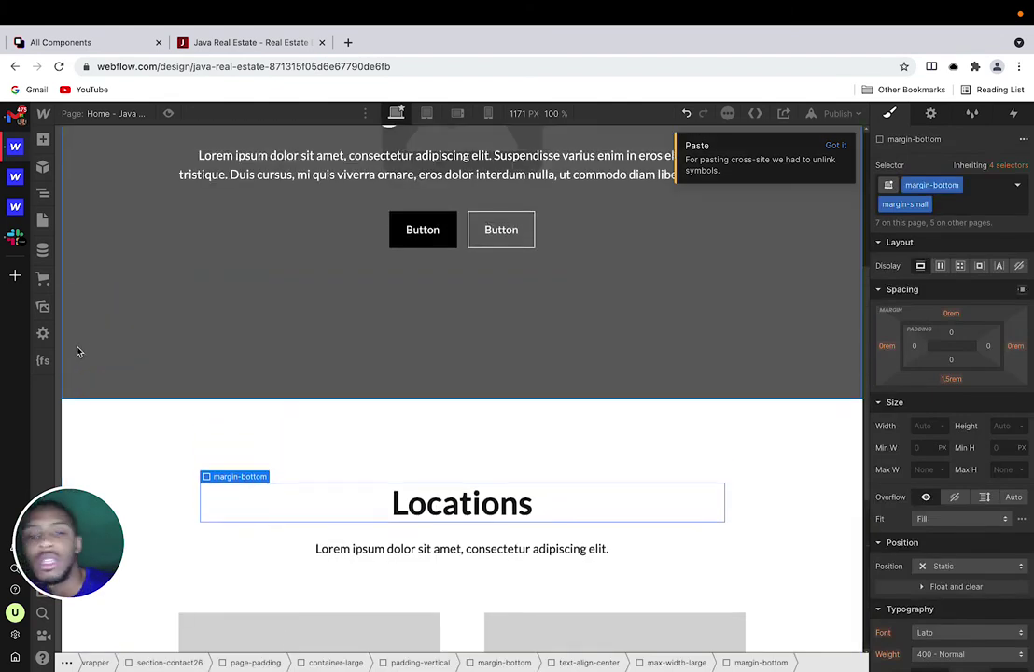
pyautogui.scroll(-8, 79, 346)
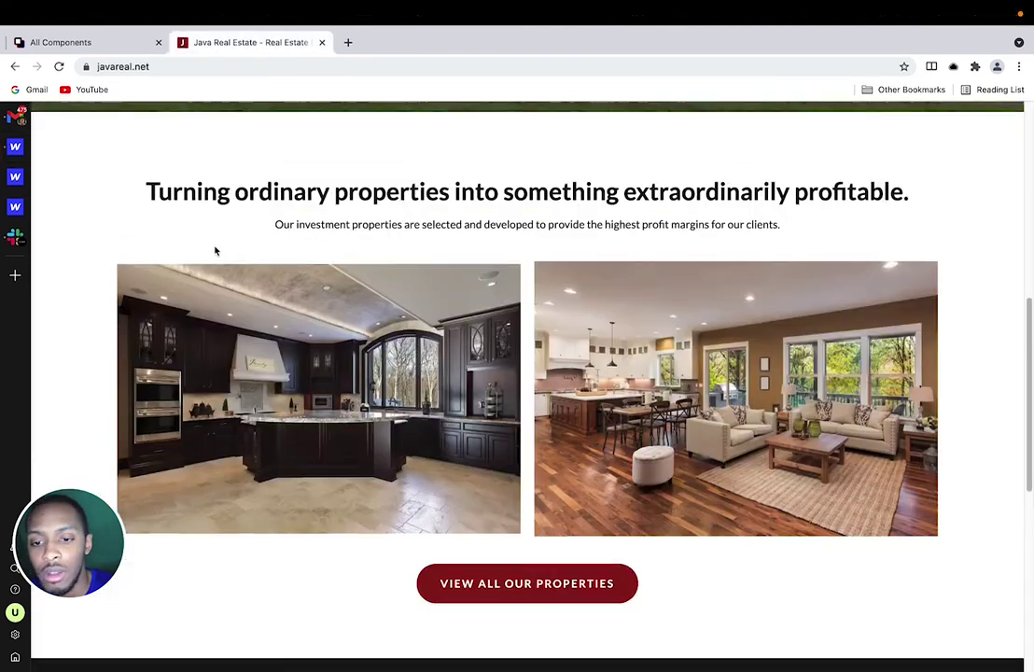
pyautogui.scroll(-5, 215, 249)
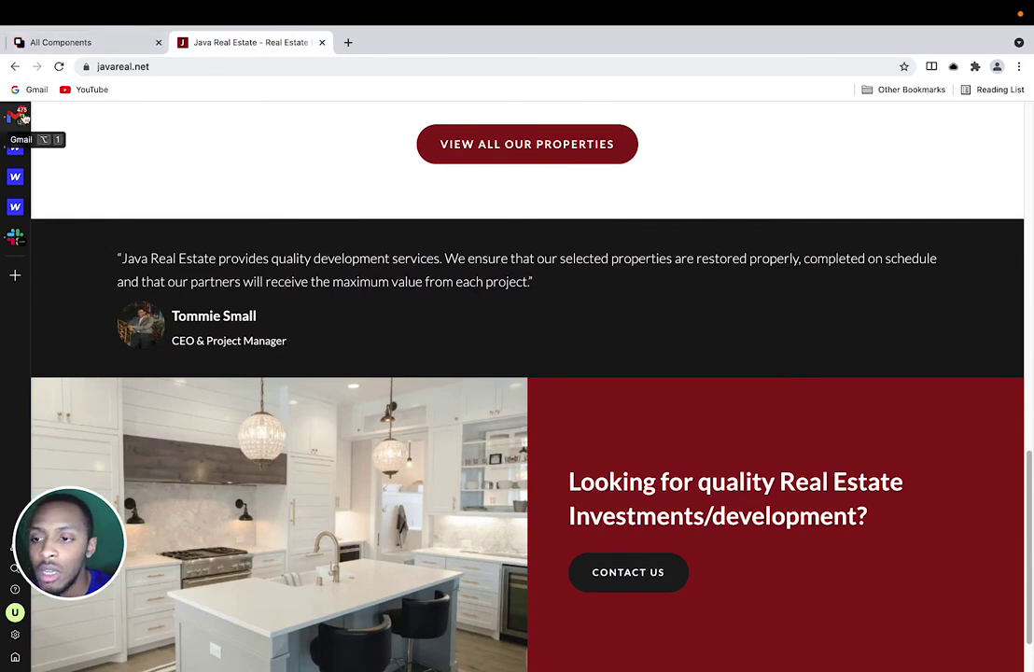
# Step: In Relume, filter to 1 Column layouts and copy the CTA 19 section
pyautogui.click(107, 42)
pyautogui.scroll(-5, 439, 250)
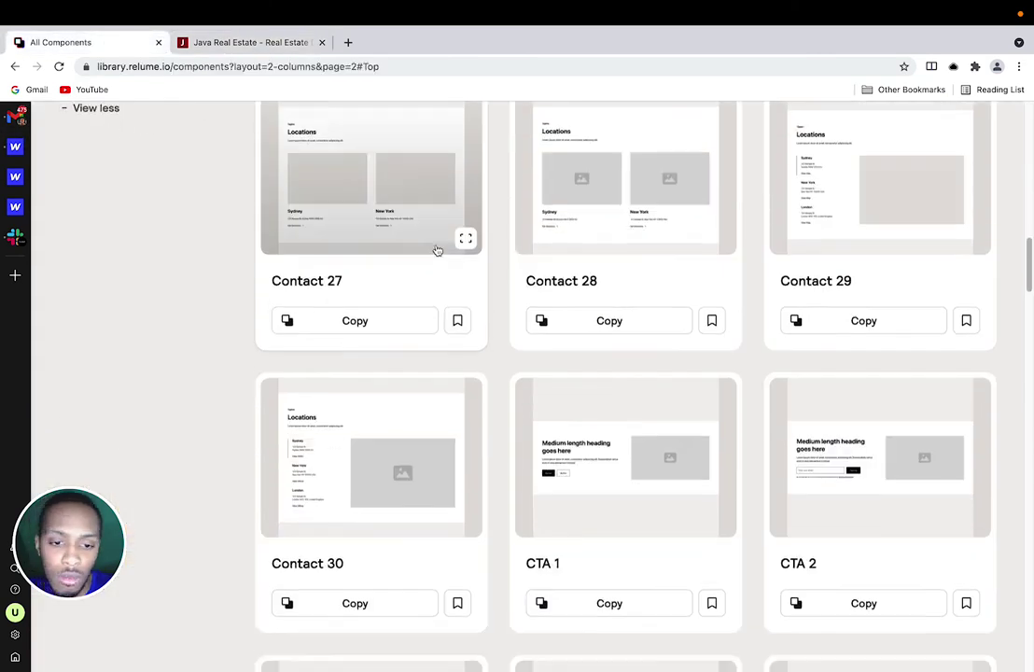
pyautogui.scroll(5, 436, 248)
pyautogui.scroll(8, 434, 246)
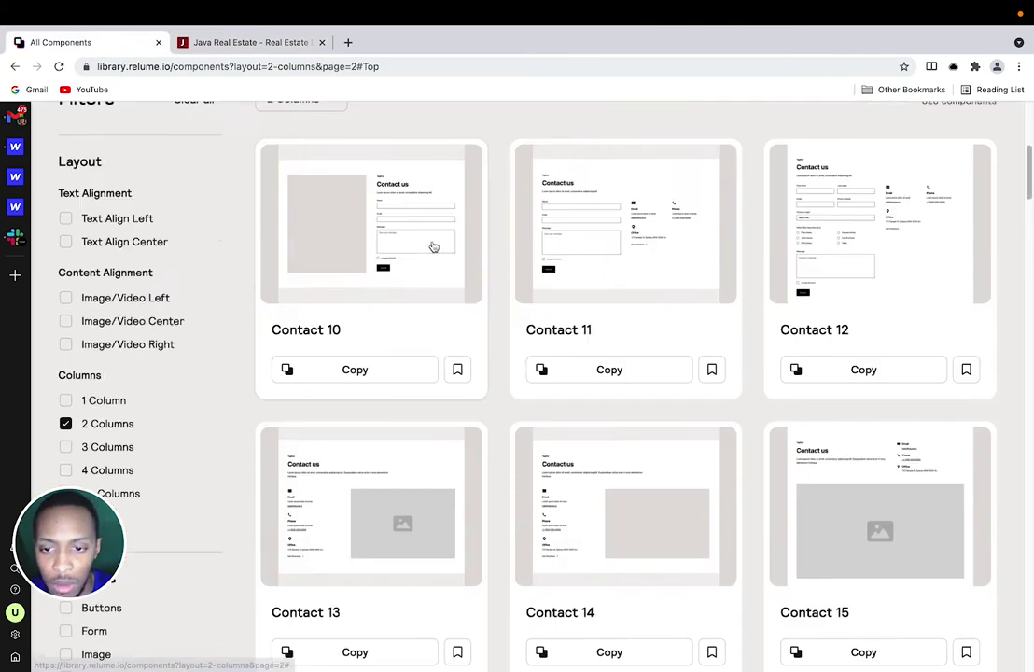
pyautogui.scroll(-4, 378, 258)
pyautogui.scroll(-12, 379, 259)
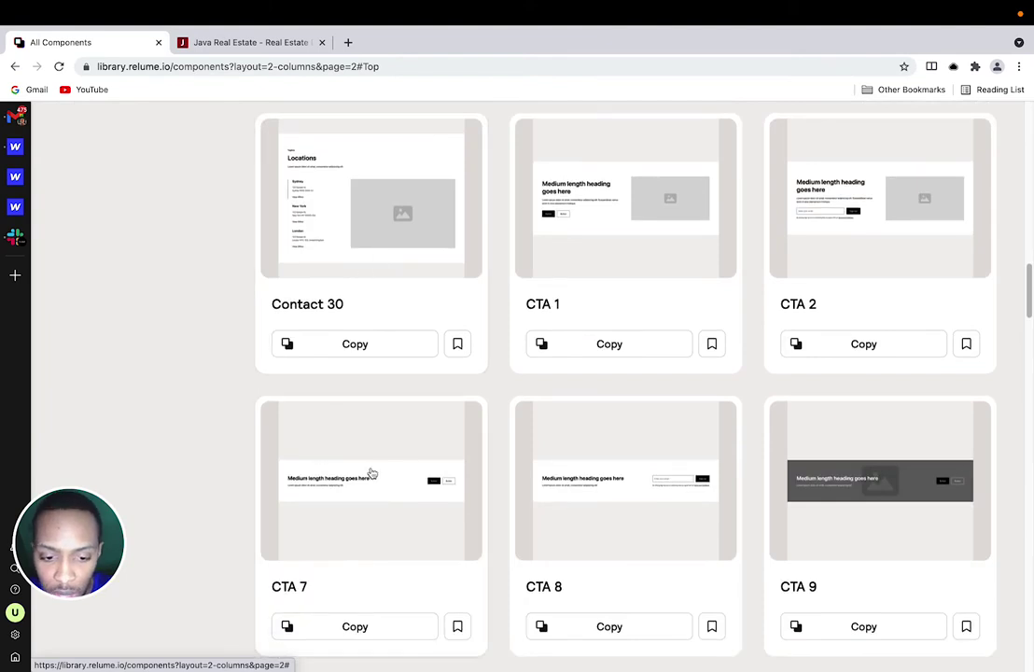
pyautogui.scroll(-4, 371, 471)
pyautogui.scroll(-3, 371, 470)
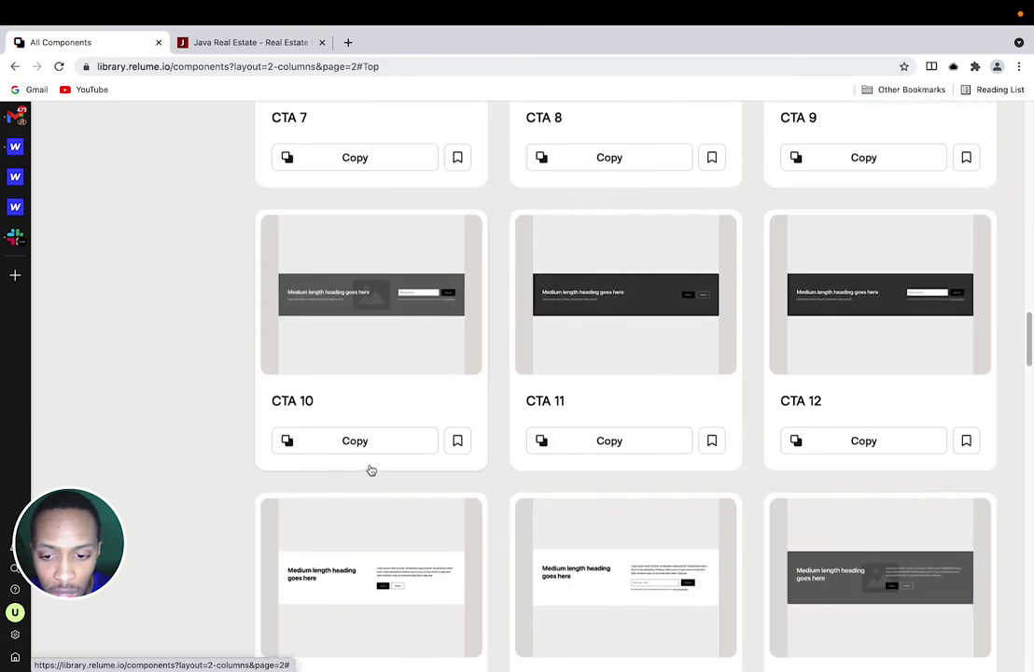
pyautogui.scroll(10, 371, 470)
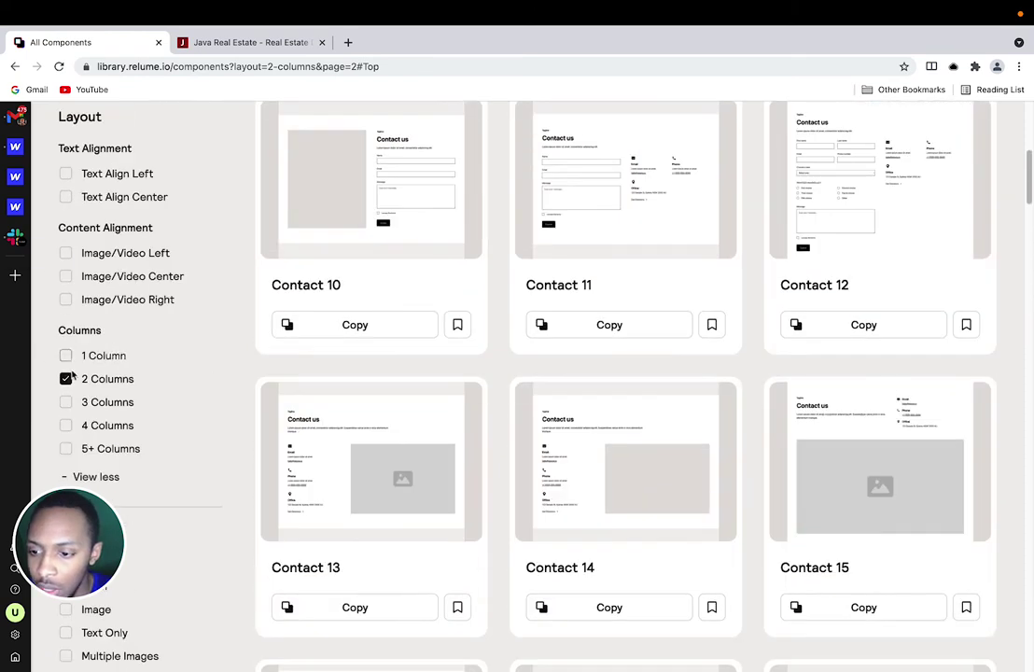
pyautogui.click(66, 356)
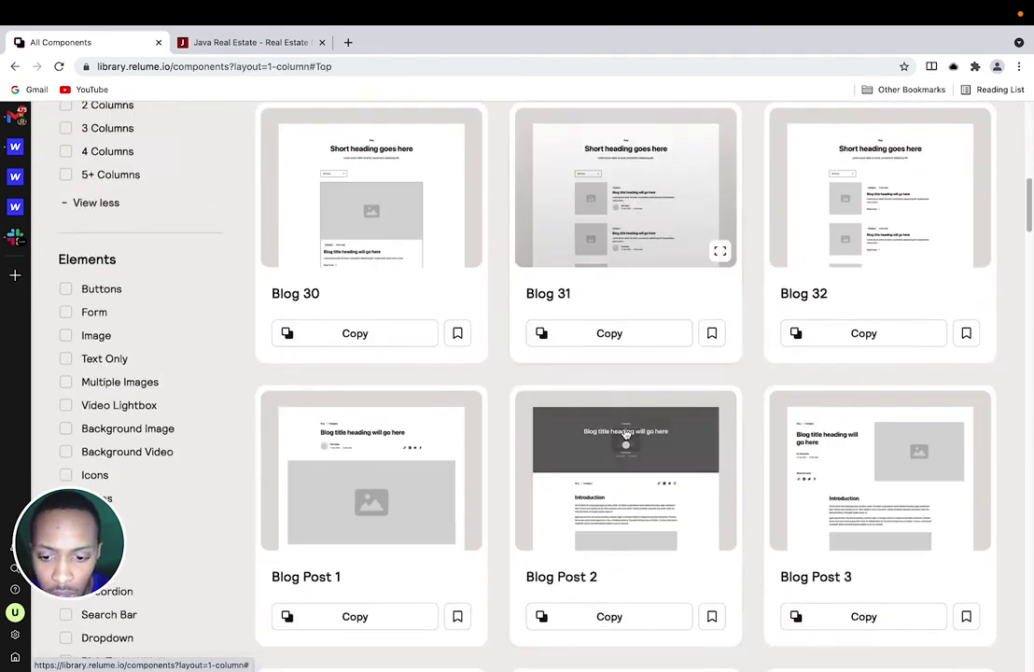
pyautogui.scroll(-8, 625, 432)
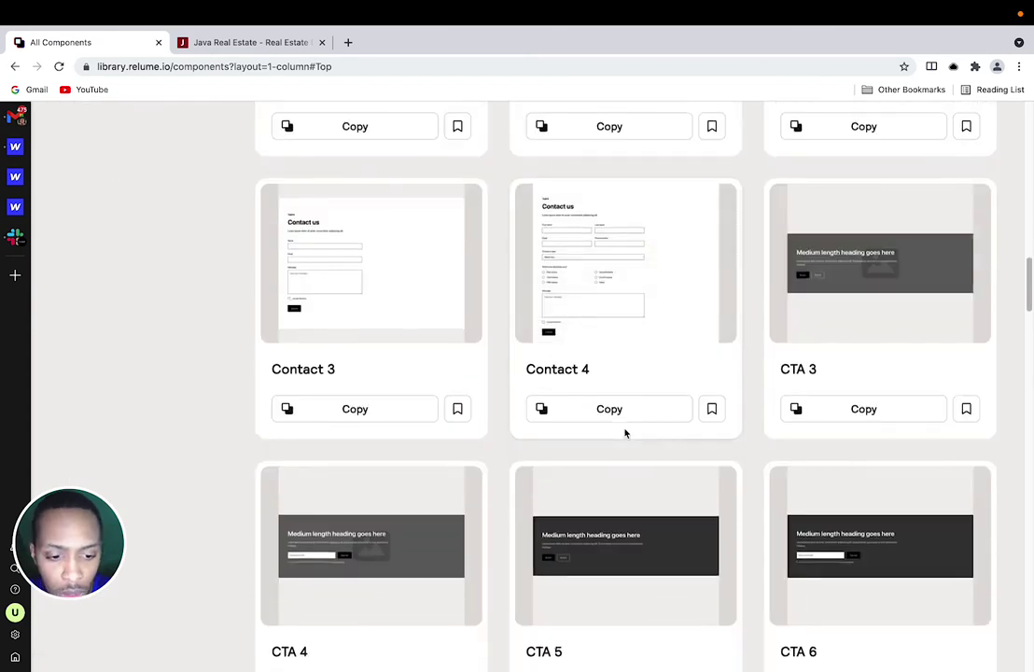
pyautogui.scroll(-5, 625, 432)
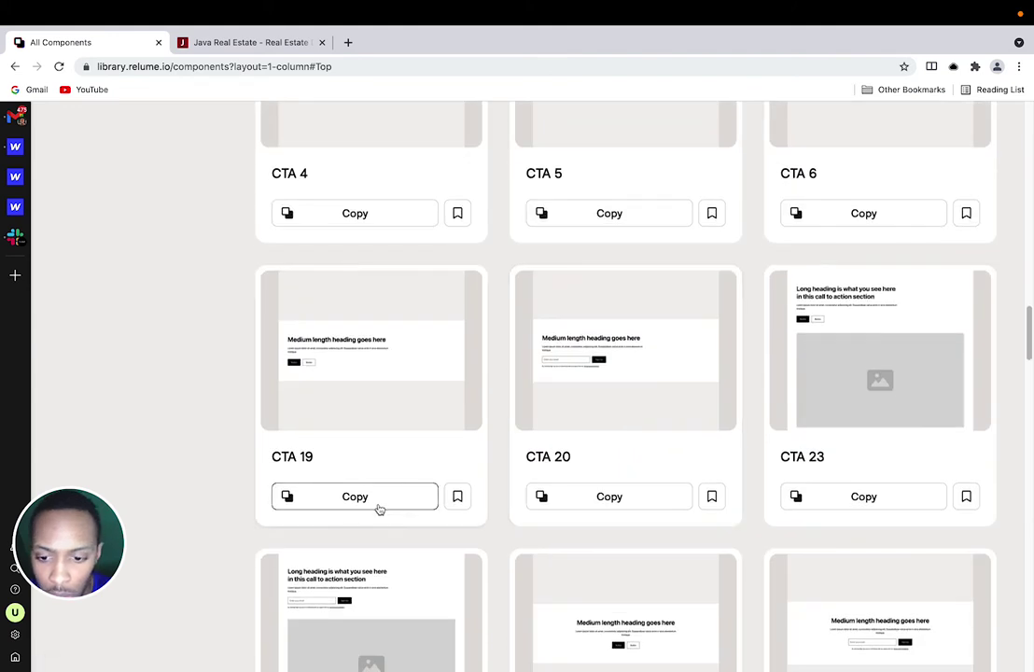
pyautogui.click(254, 43)
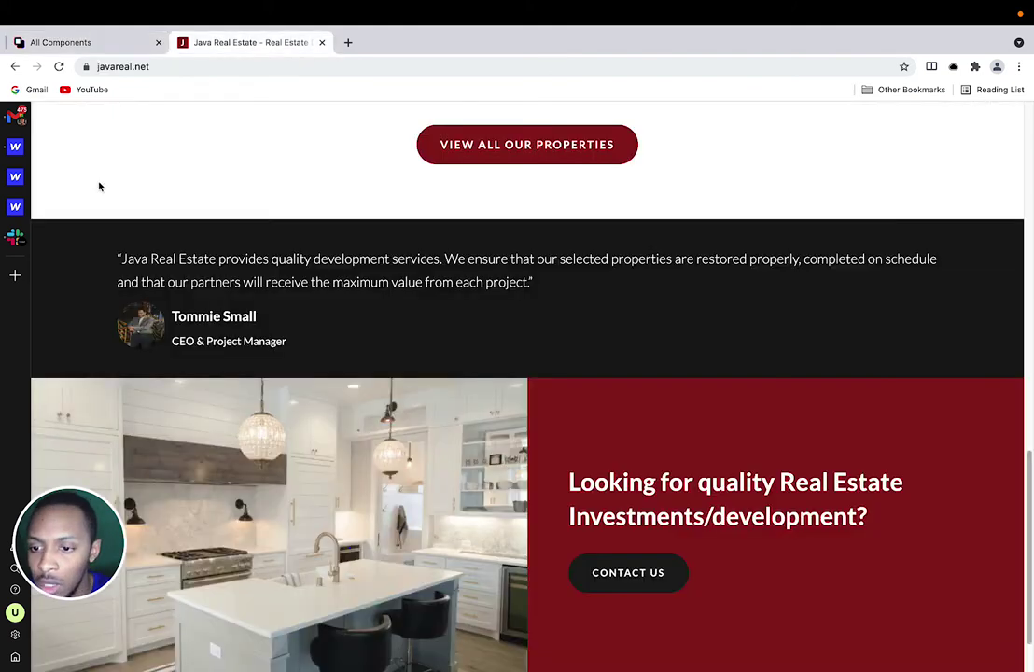
# Step: Paste CTA 19 into main-wrapper via the Navigator and select section-cta19
pyautogui.click(15, 147)
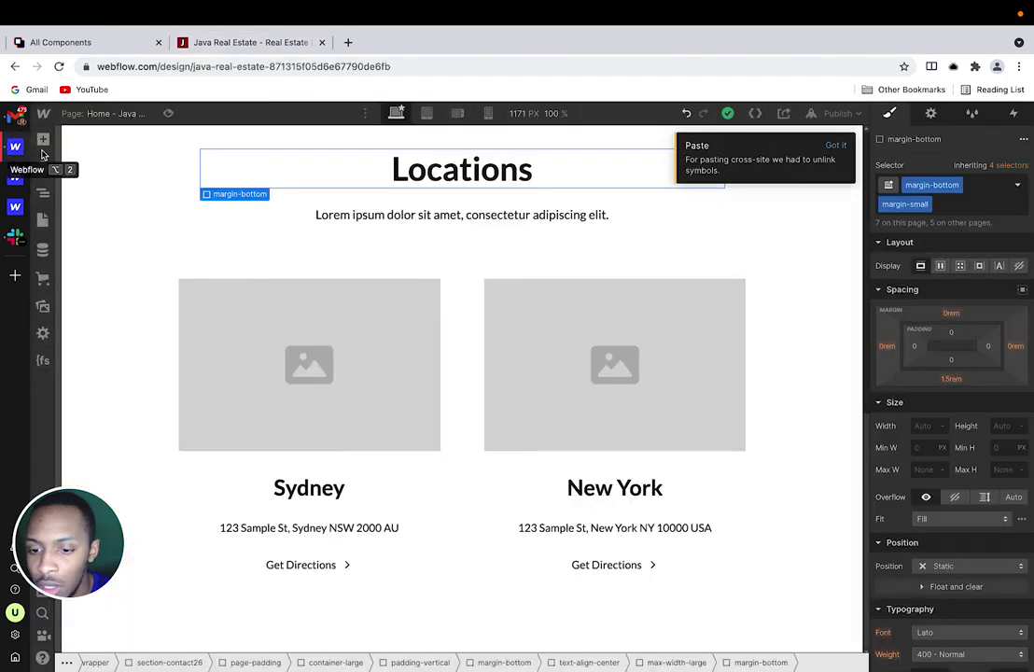
pyautogui.click(44, 195)
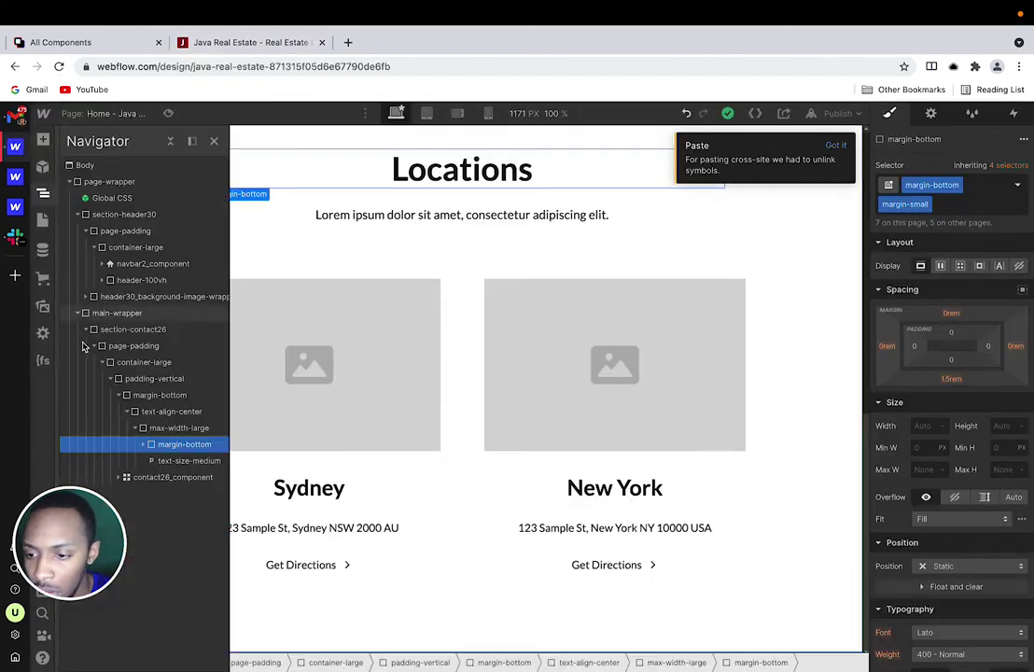
pyautogui.click(87, 331)
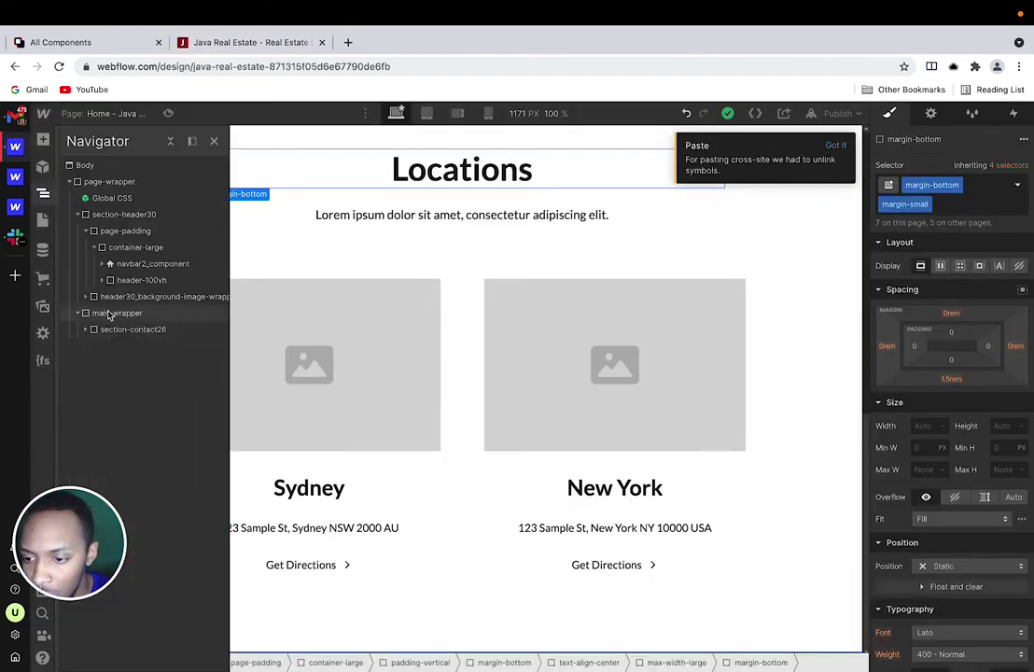
pyautogui.click(109, 314)
pyautogui.hotkey('ctrl', 'v')
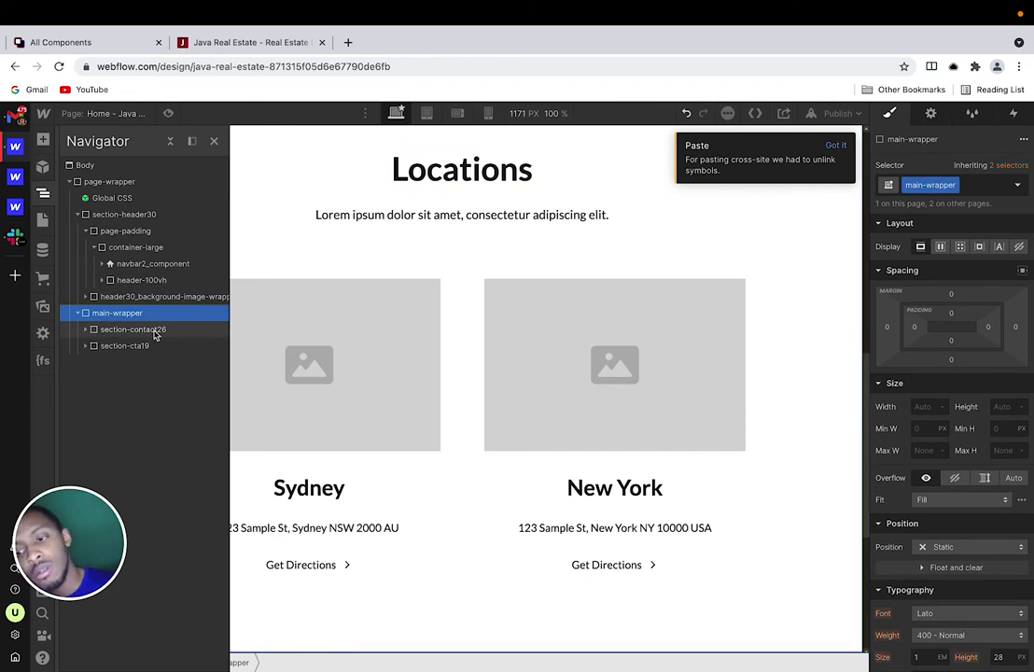
pyautogui.scroll(-4, 424, 420)
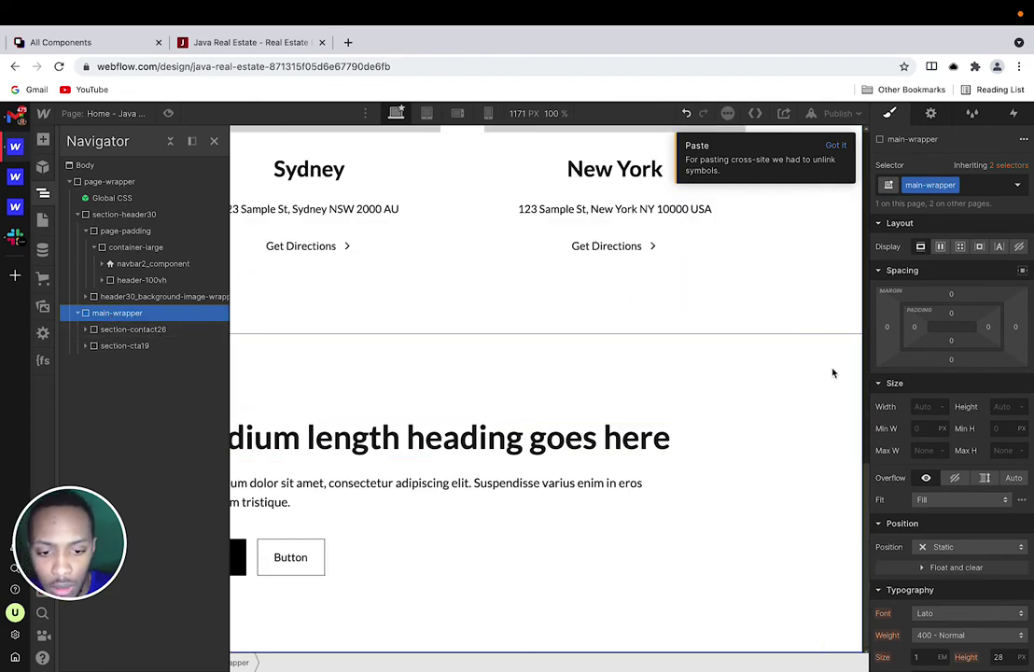
pyautogui.click(831, 369)
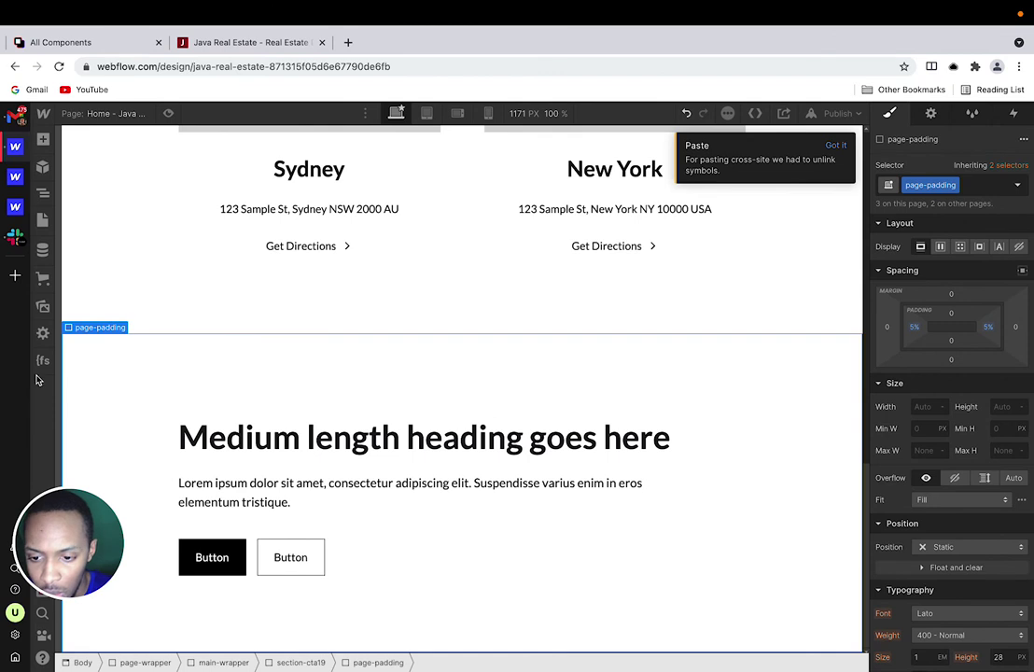
pyautogui.click(91, 378)
pyautogui.scroll(-5, 927, 340)
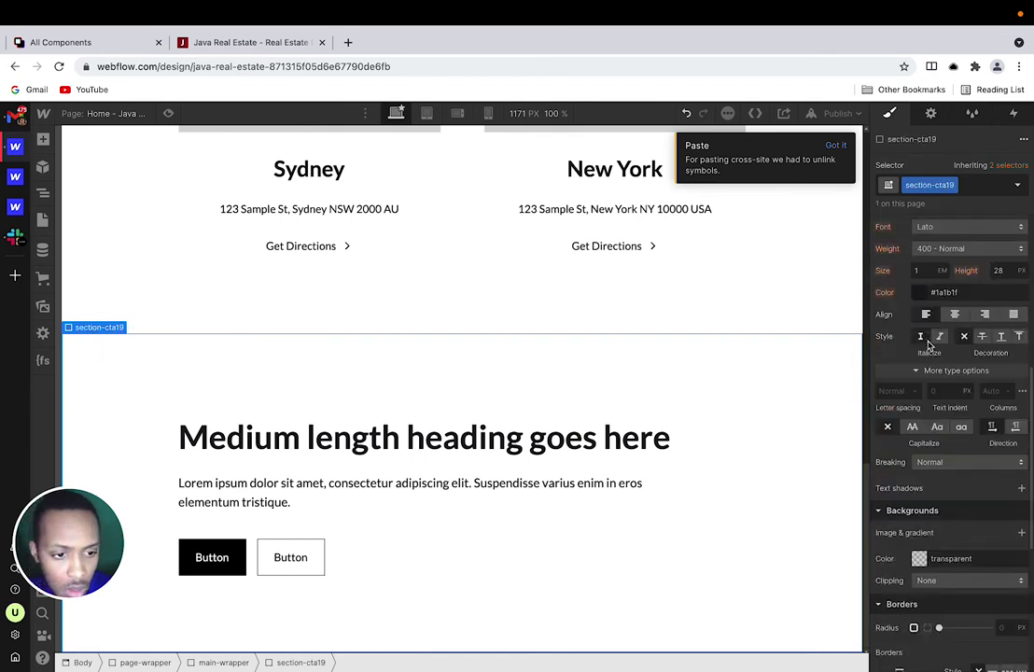
# Step: Give section-cta19 a Black background colour and White text colour
pyautogui.click(919, 558)
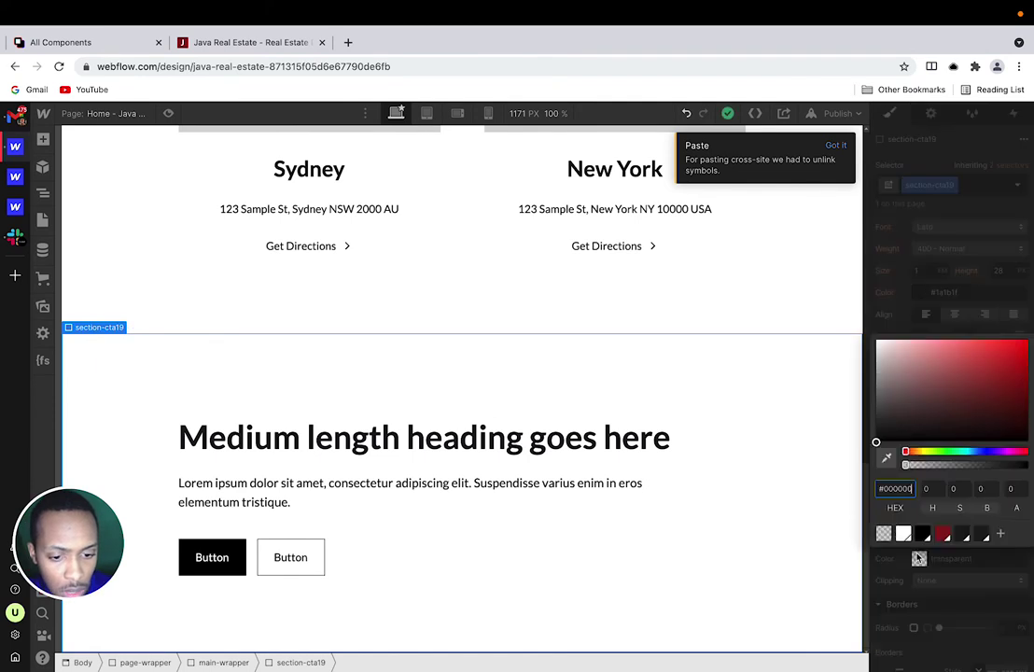
pyautogui.click(961, 536)
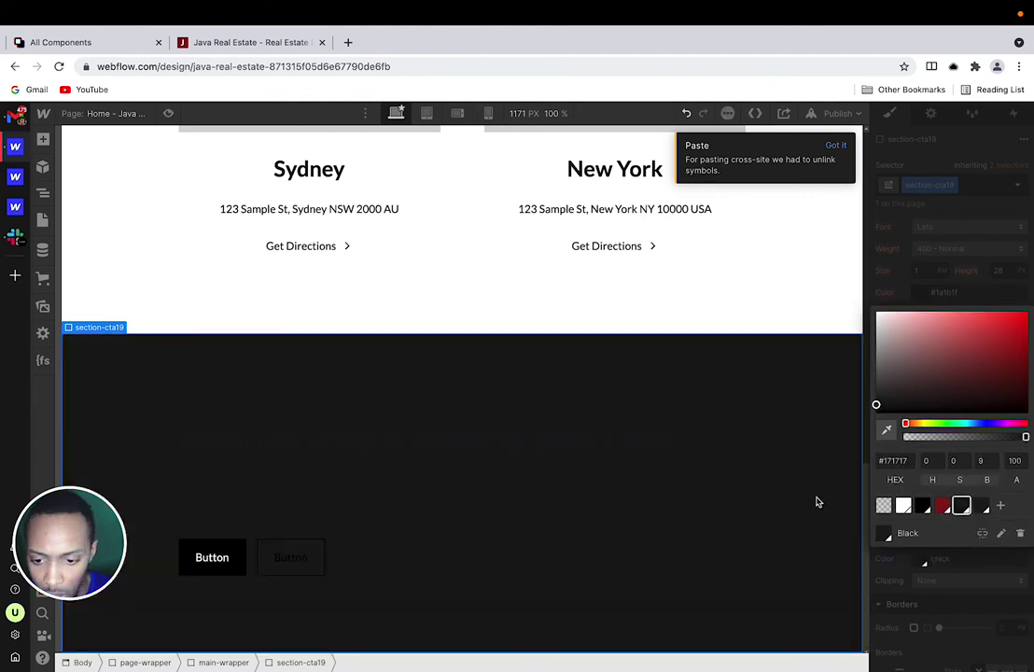
pyautogui.click(896, 284)
pyautogui.click(921, 294)
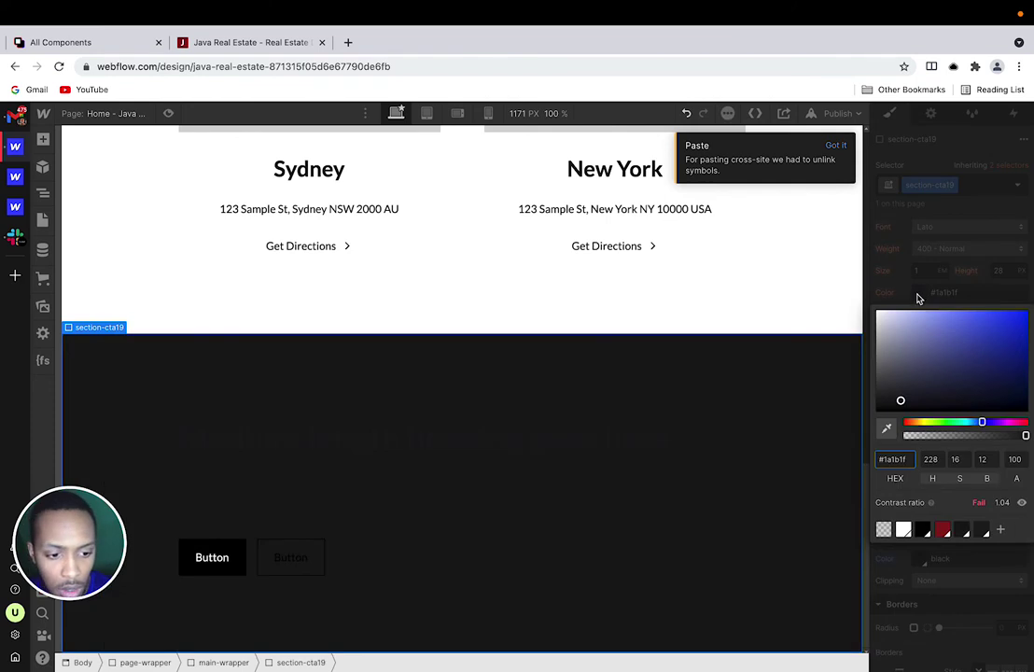
pyautogui.click(903, 529)
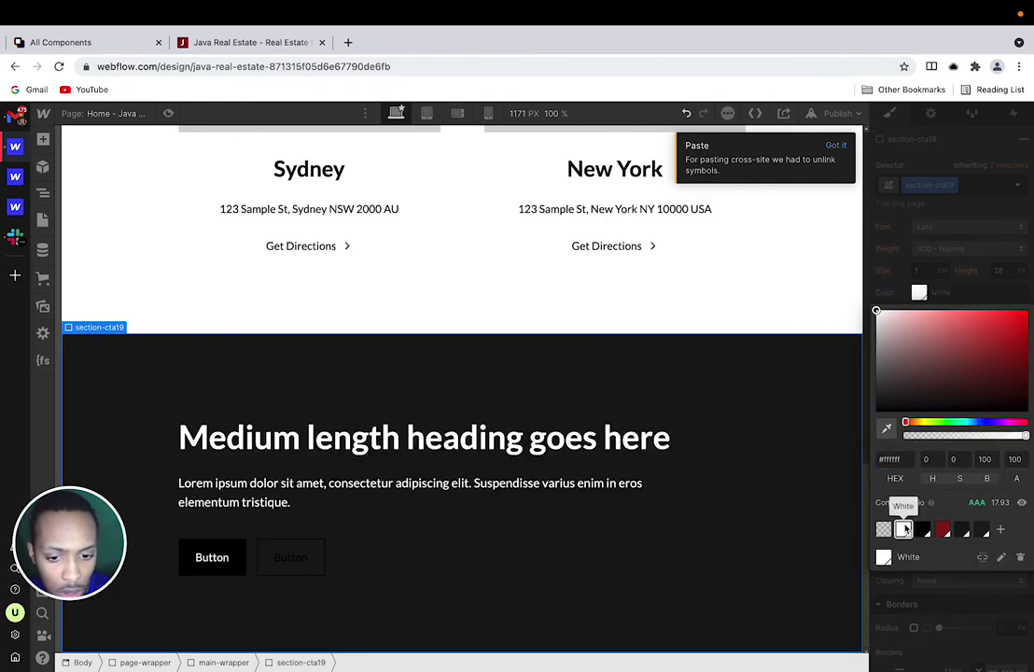
pyautogui.click(129, 398)
pyautogui.click(82, 403)
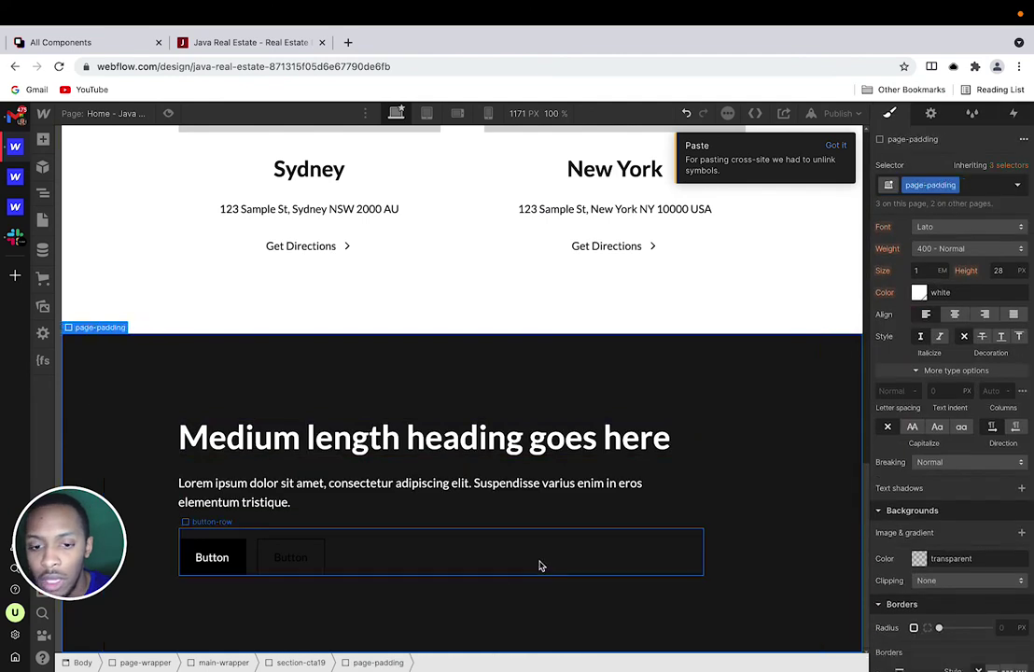
pyautogui.scroll(3, 549, 554)
pyautogui.scroll(-3, 549, 553)
pyautogui.click(681, 367)
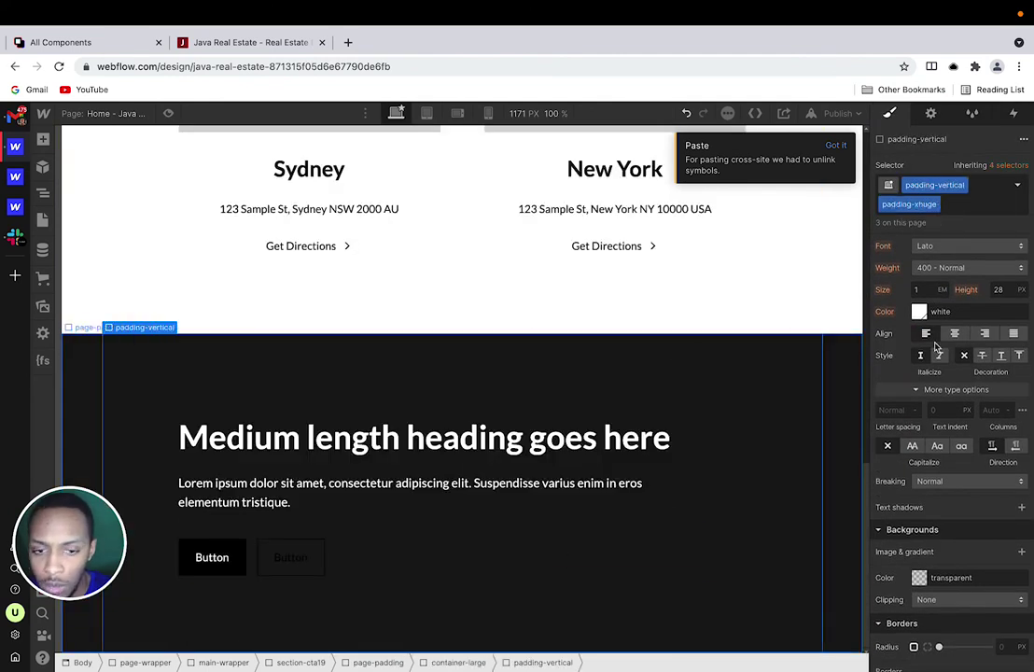
pyautogui.click(909, 203)
pyautogui.click(909, 253)
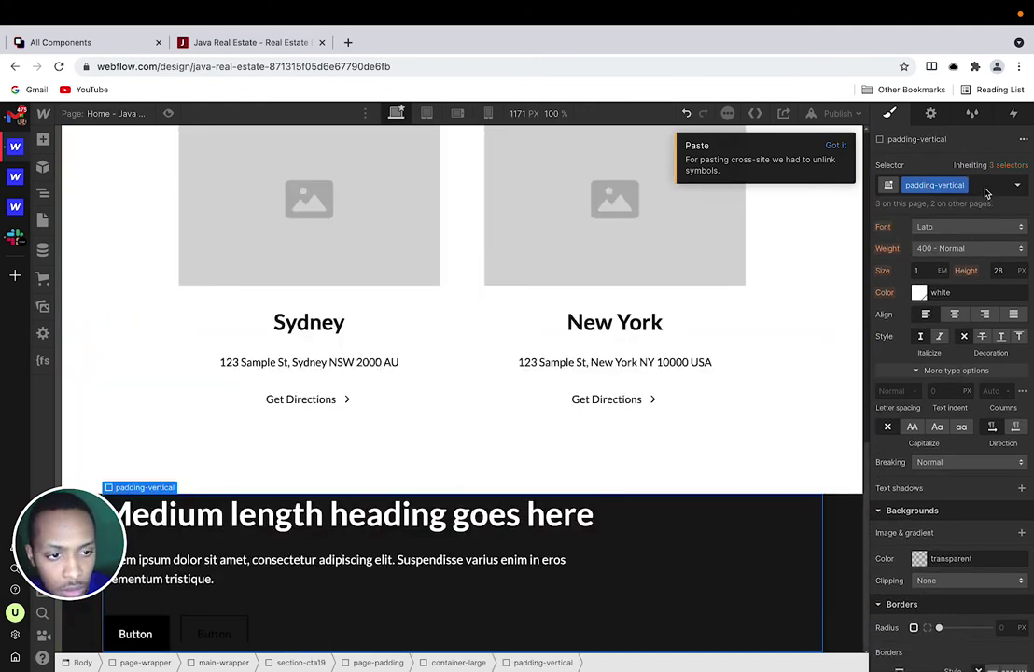
pyautogui.click(984, 185)
pyautogui.write('padding')
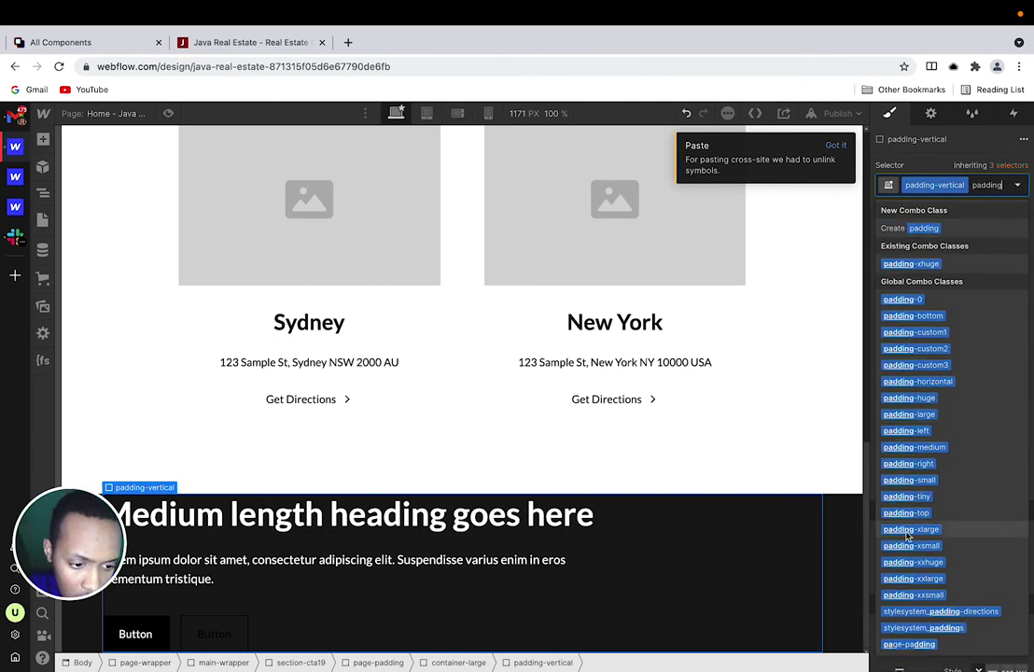
pyautogui.click(913, 561)
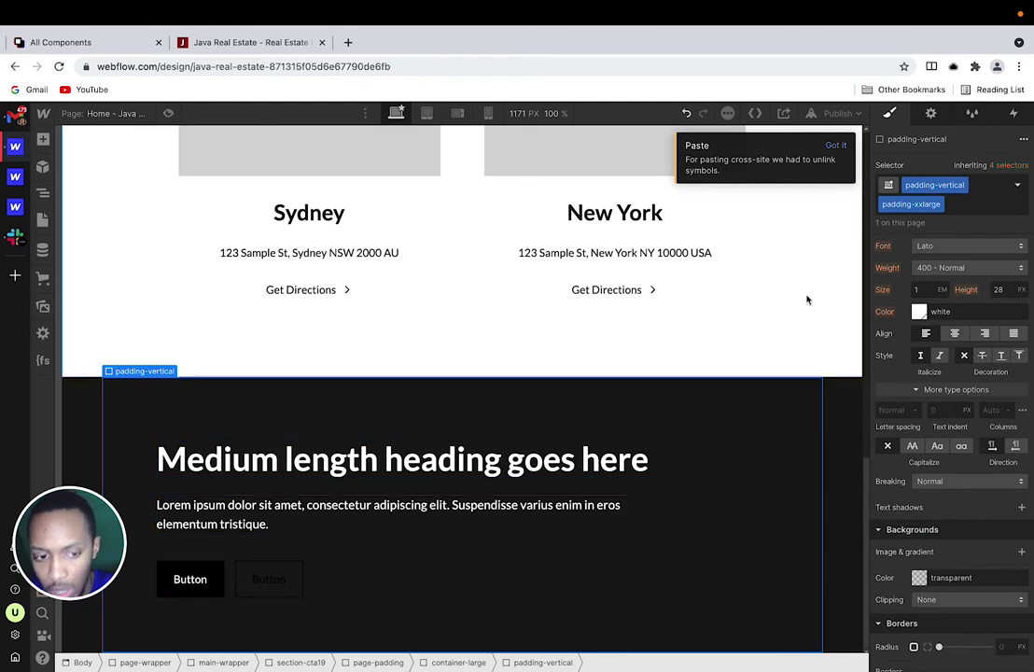
pyautogui.scroll(5, 300, 344)
pyautogui.scroll(-5, 271, 327)
pyautogui.scroll(20, 224, 308)
# Step: Check the live site, then switch Relume's layout filter from 1 Column to 2 Columns
pyautogui.click(219, 51)
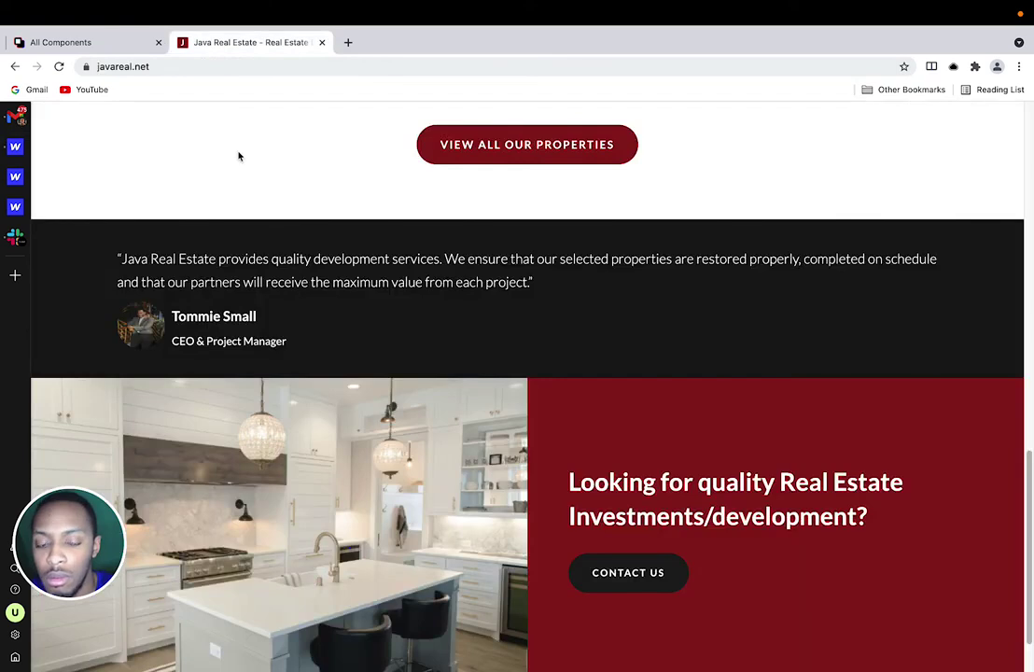
pyautogui.scroll(-2, 280, 270)
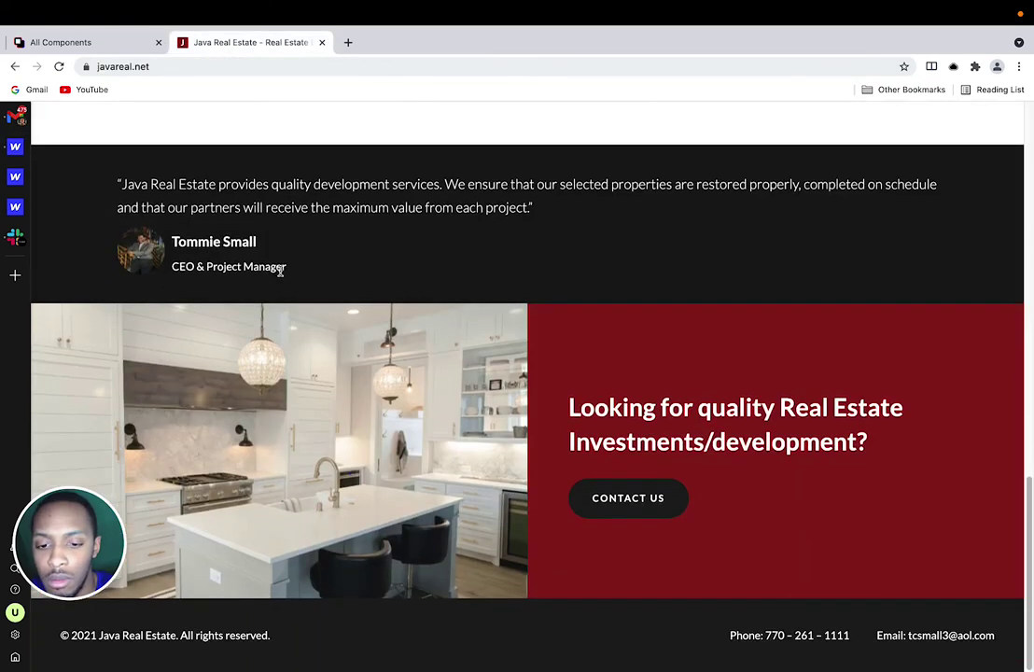
pyautogui.click(80, 50)
pyautogui.scroll(-15, 294, 190)
pyautogui.scroll(-10, 292, 189)
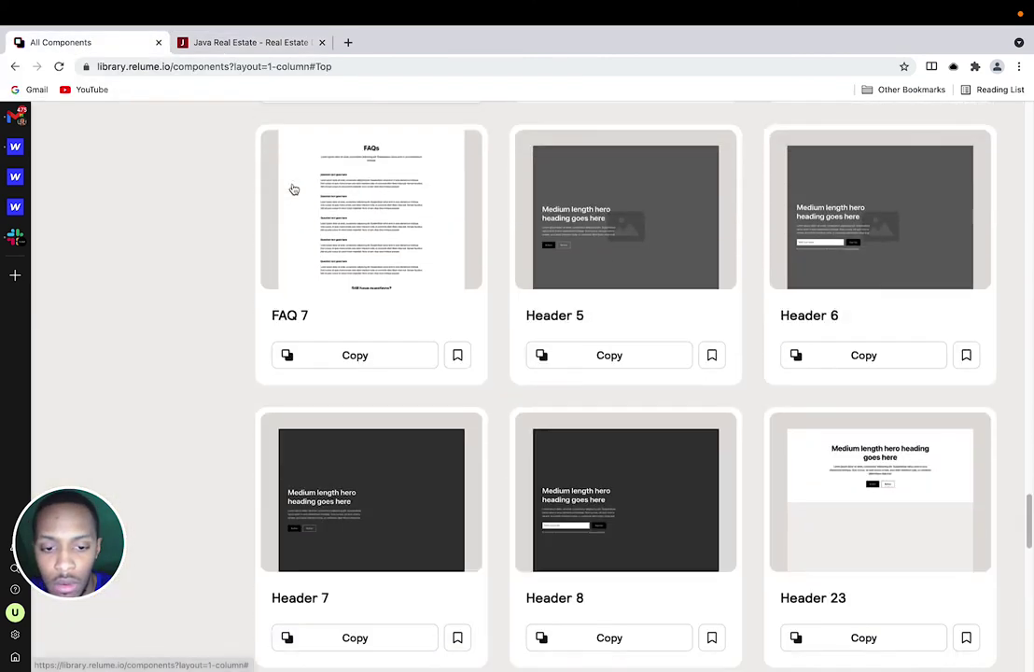
pyautogui.scroll(3, 291, 190)
pyautogui.scroll(-5, 291, 189)
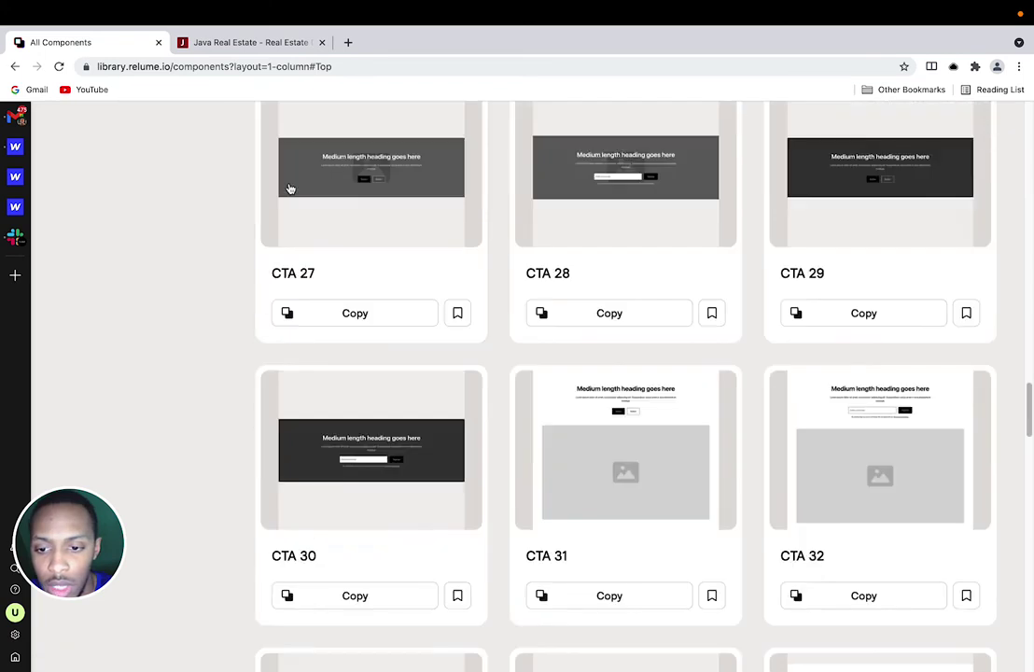
pyautogui.scroll(2, 291, 190)
pyautogui.scroll(-3, 201, 201)
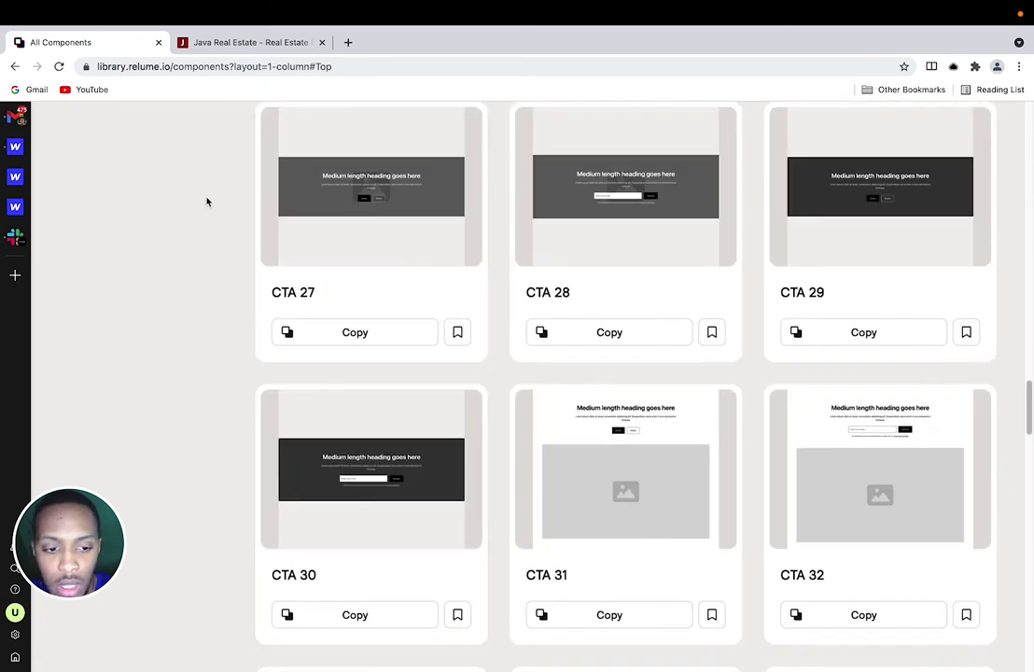
pyautogui.scroll(15, 202, 201)
pyautogui.scroll(5, 199, 200)
pyautogui.scroll(-3, 132, 244)
pyautogui.click(65, 266)
pyautogui.click(66, 289)
pyautogui.scroll(-15, 491, 177)
pyautogui.scroll(-20, 489, 178)
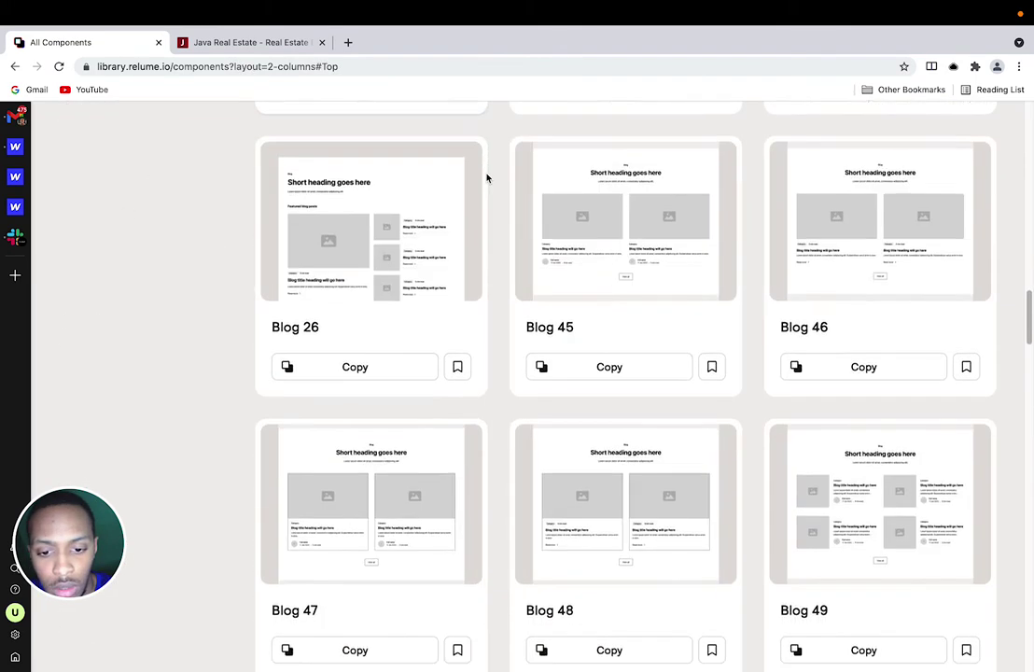
pyautogui.scroll(-20, 486, 177)
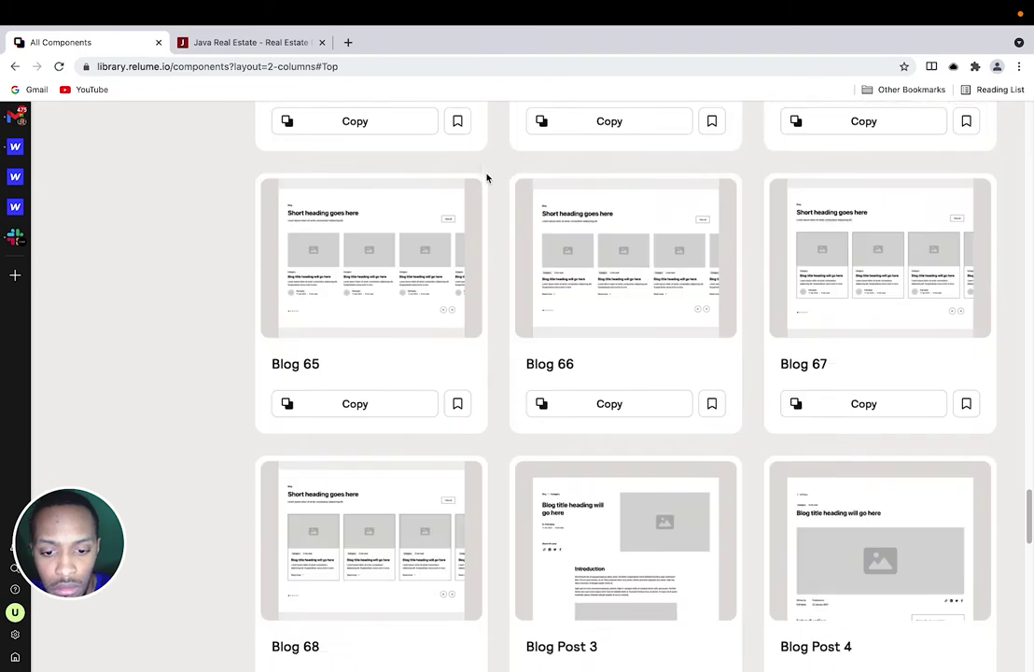
pyautogui.scroll(20, 486, 177)
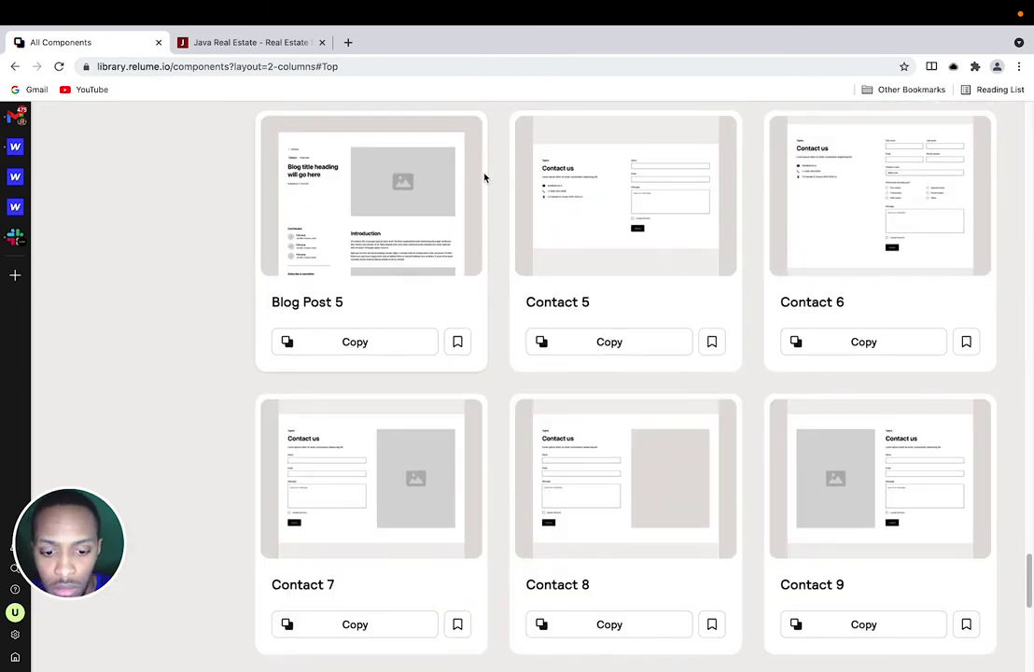
pyautogui.scroll(20, 322, 202)
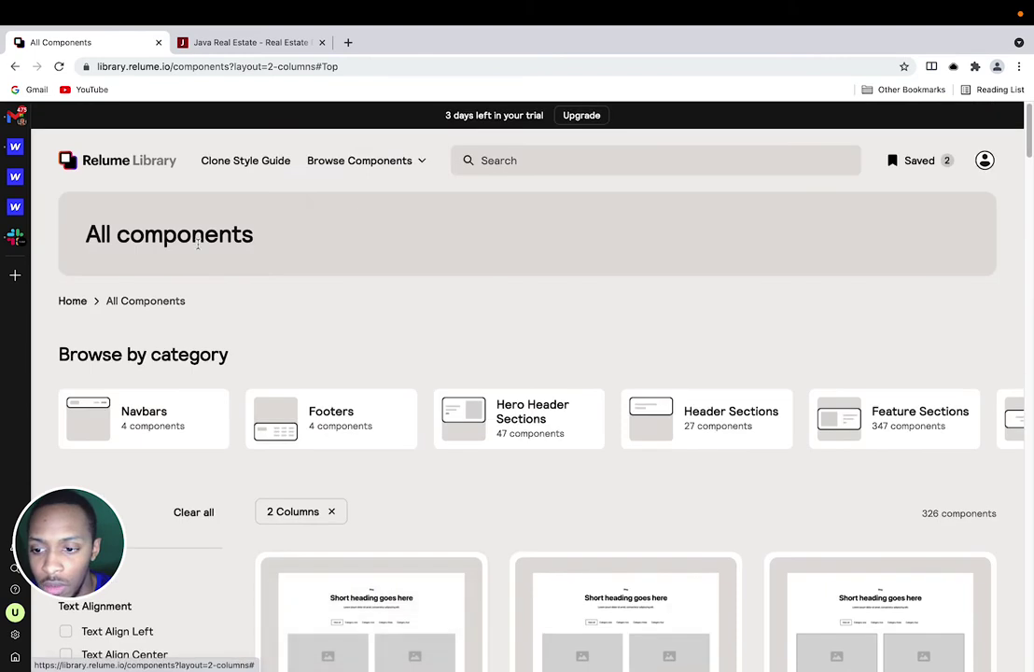
# Step: Return to all components and open the CTA Sections category
pyautogui.click(156, 304)
pyautogui.click(994, 419)
pyautogui.click(991, 424)
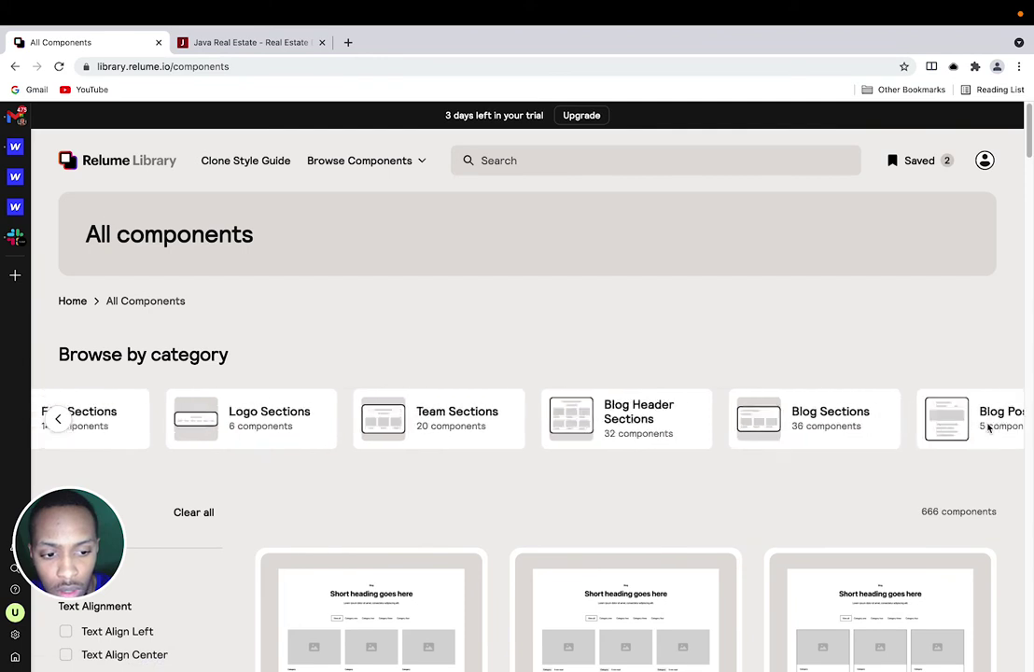
pyautogui.click(60, 420)
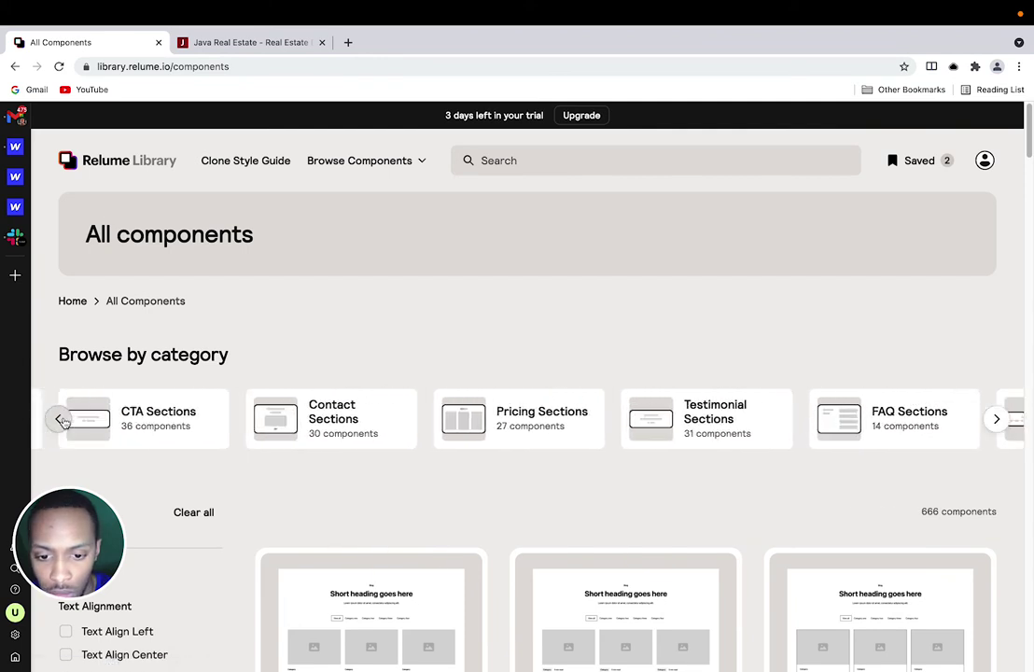
pyautogui.click(143, 427)
pyautogui.scroll(-3, 219, 420)
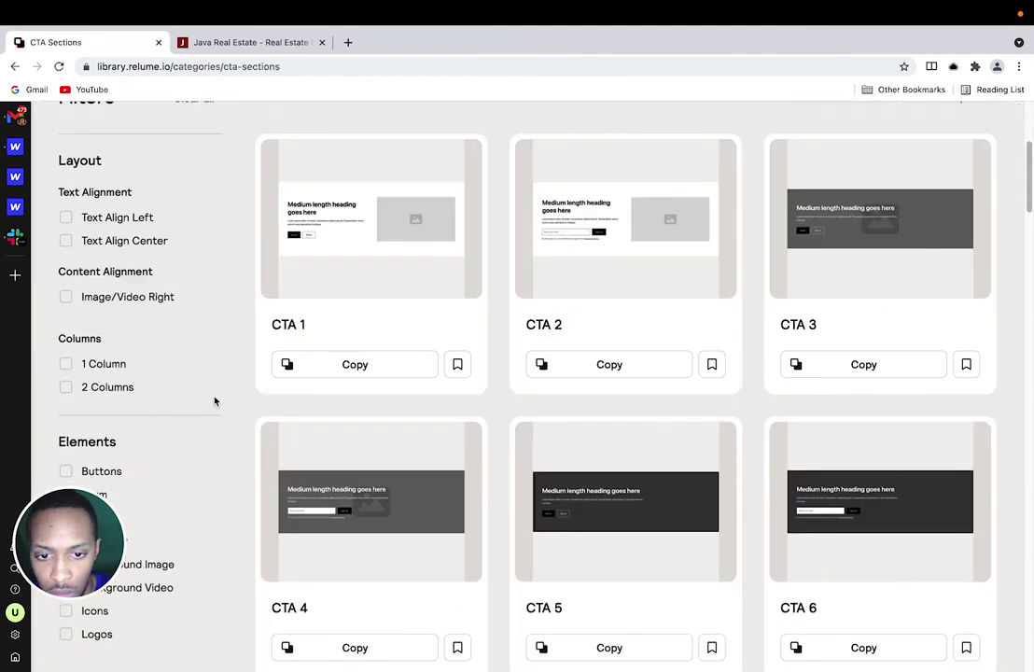
pyautogui.scroll(-5, 215, 401)
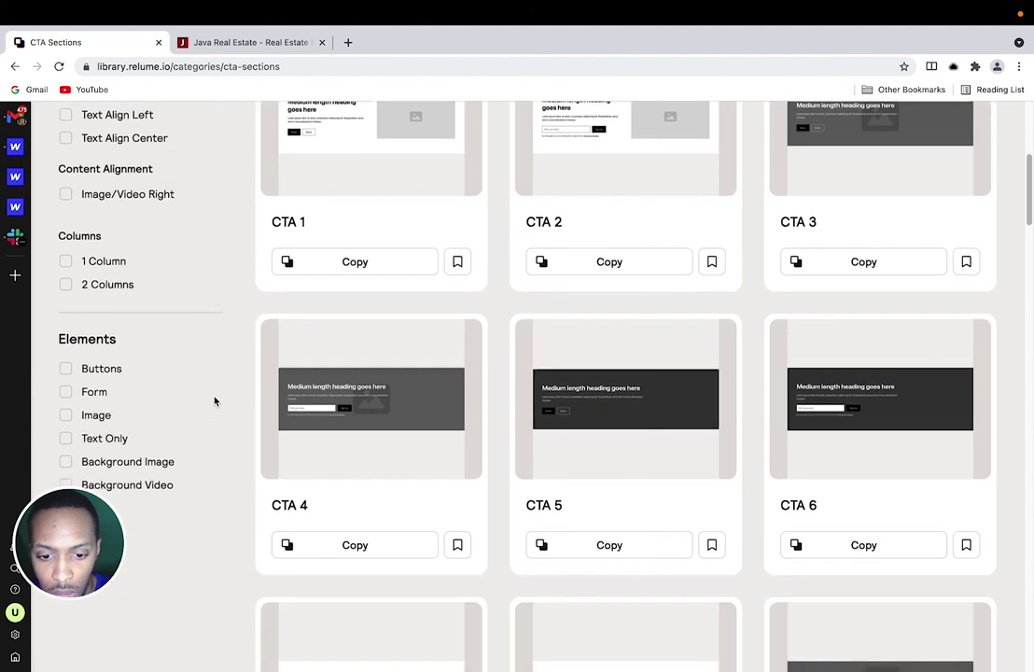
pyautogui.scroll(-3, 215, 401)
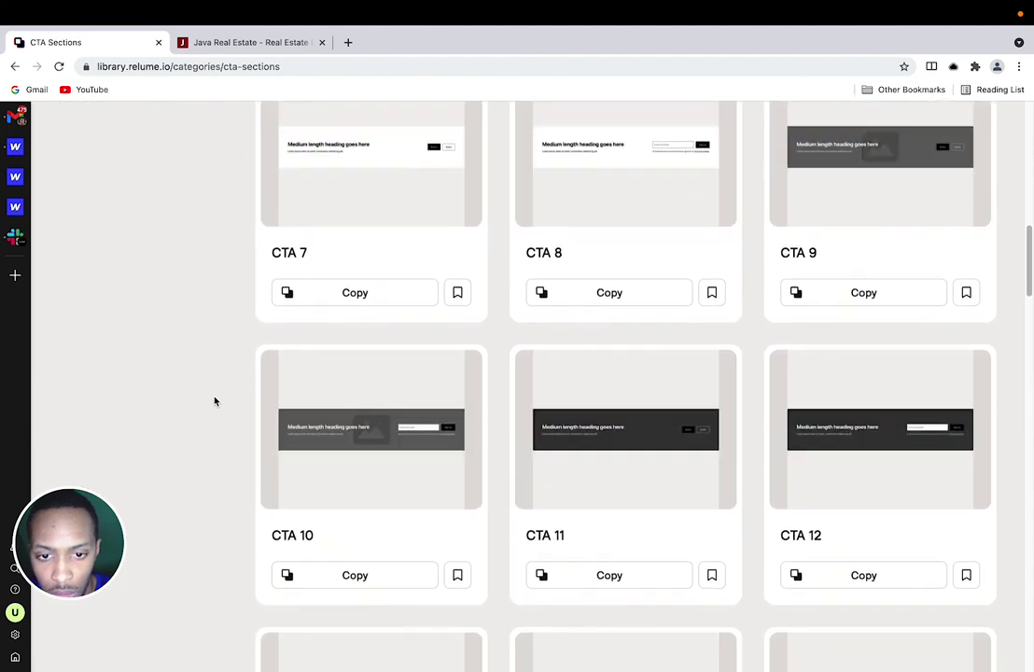
pyautogui.scroll(4, 215, 401)
pyautogui.scroll(3, 114, 267)
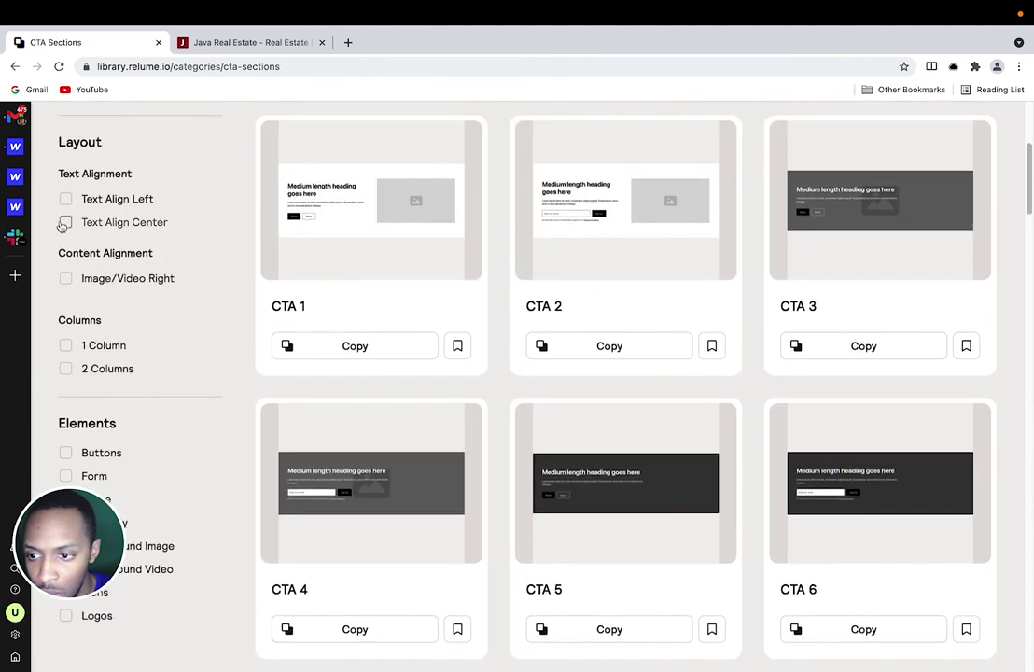
# Step: Try the Image/Video Right filter, remove it, and copy CTA 1
pyautogui.click(66, 278)
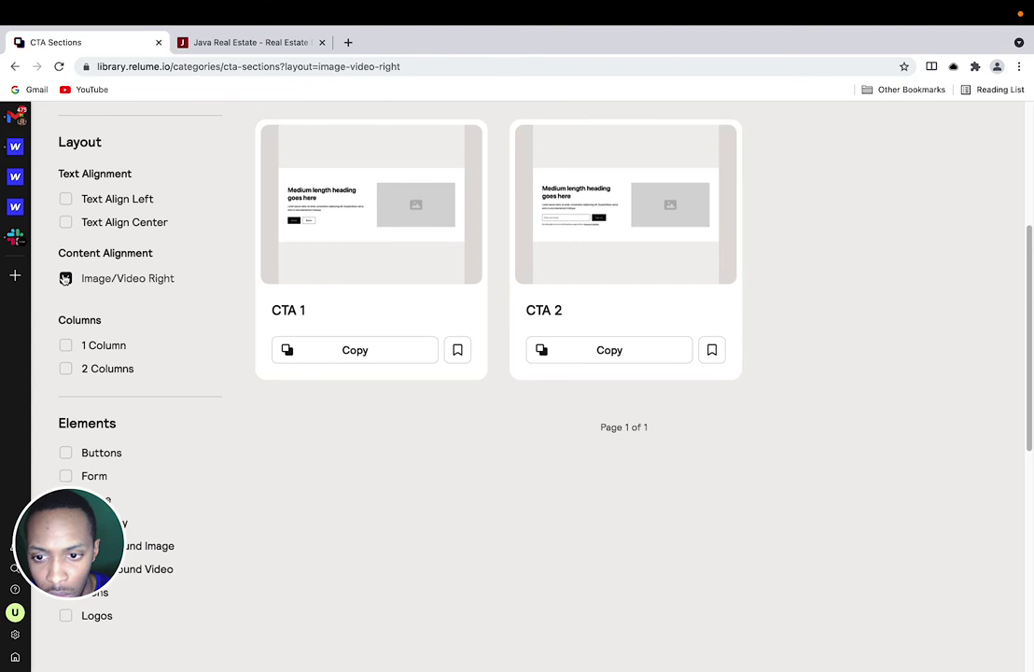
pyautogui.click(66, 277)
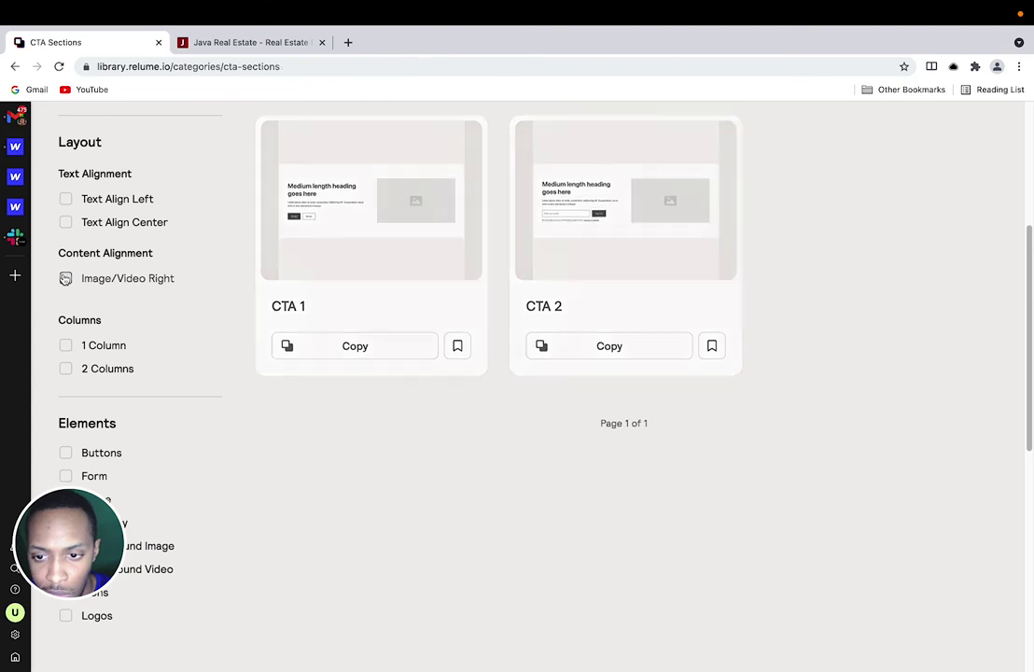
pyautogui.scroll(-5, 464, 356)
pyautogui.scroll(-10, 464, 356)
pyautogui.scroll(-5, 463, 355)
pyautogui.scroll(-8, 464, 356)
pyautogui.scroll(-4, 465, 357)
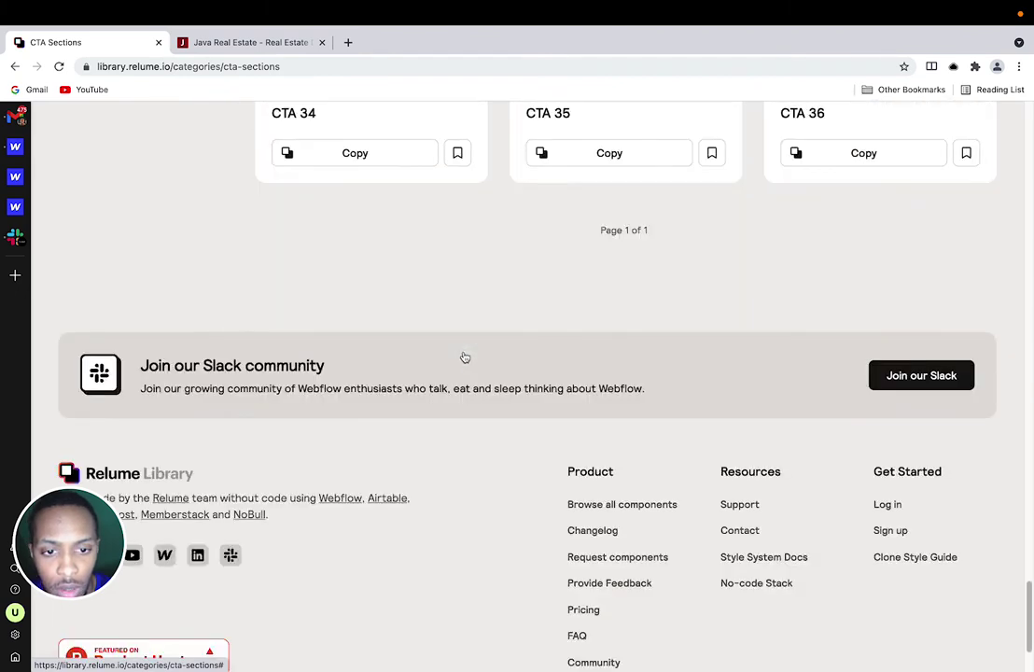
pyautogui.scroll(12, 463, 356)
pyautogui.scroll(10, 462, 355)
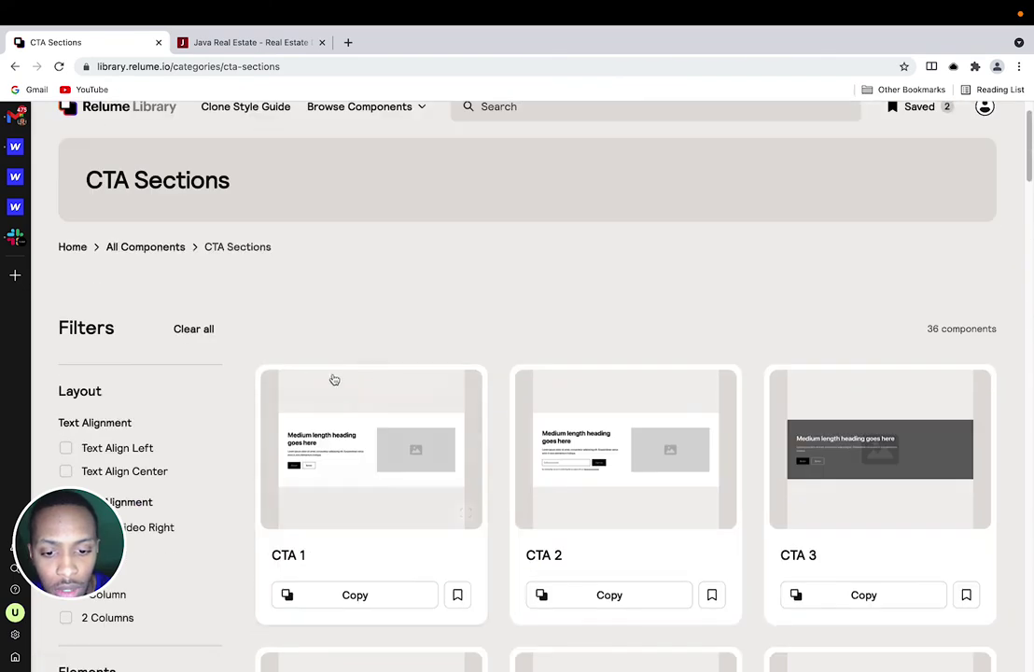
pyautogui.click(357, 597)
pyautogui.click(224, 42)
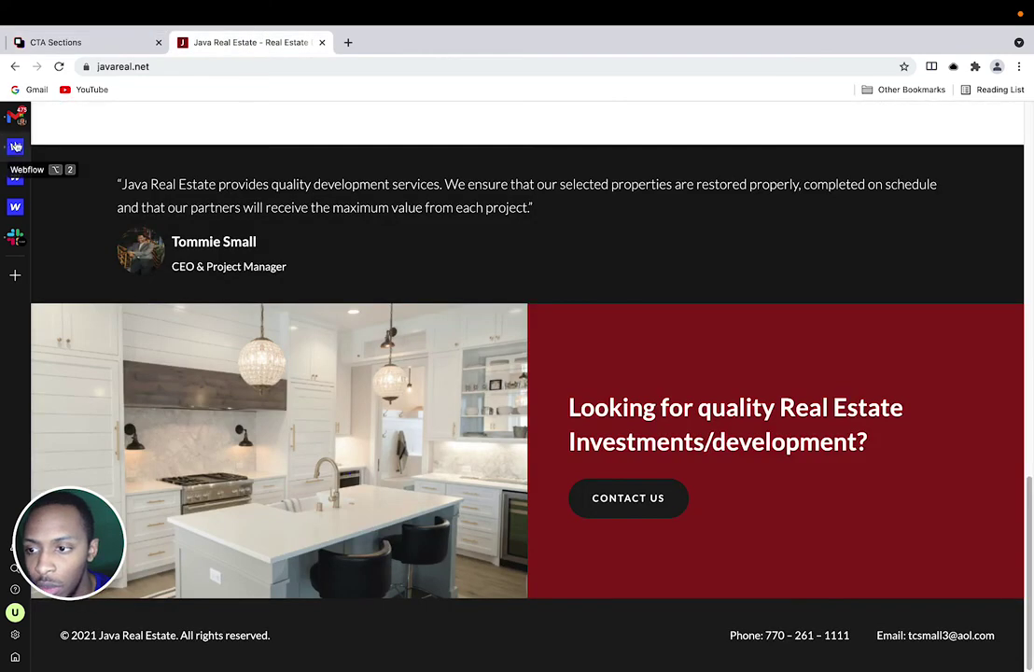
# Step: Paste the copied CTA 1 section below CTA 19 inside main-wrapper
pyautogui.moveTo(17, 28)
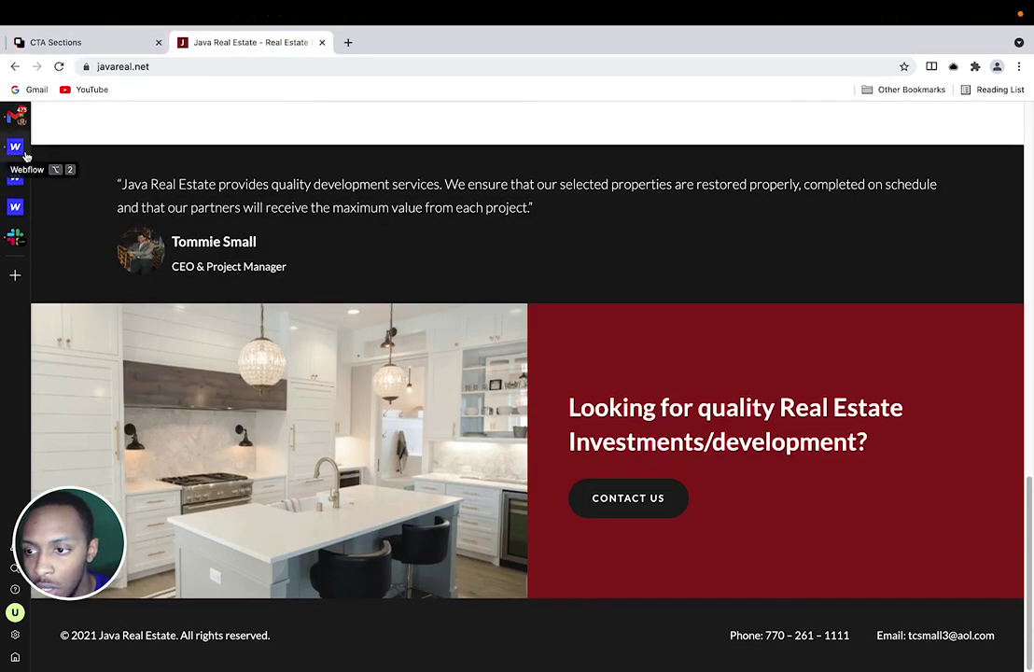
pyautogui.click(14, 147)
pyautogui.press('super+v')
pyautogui.scroll(-5, 149, 261)
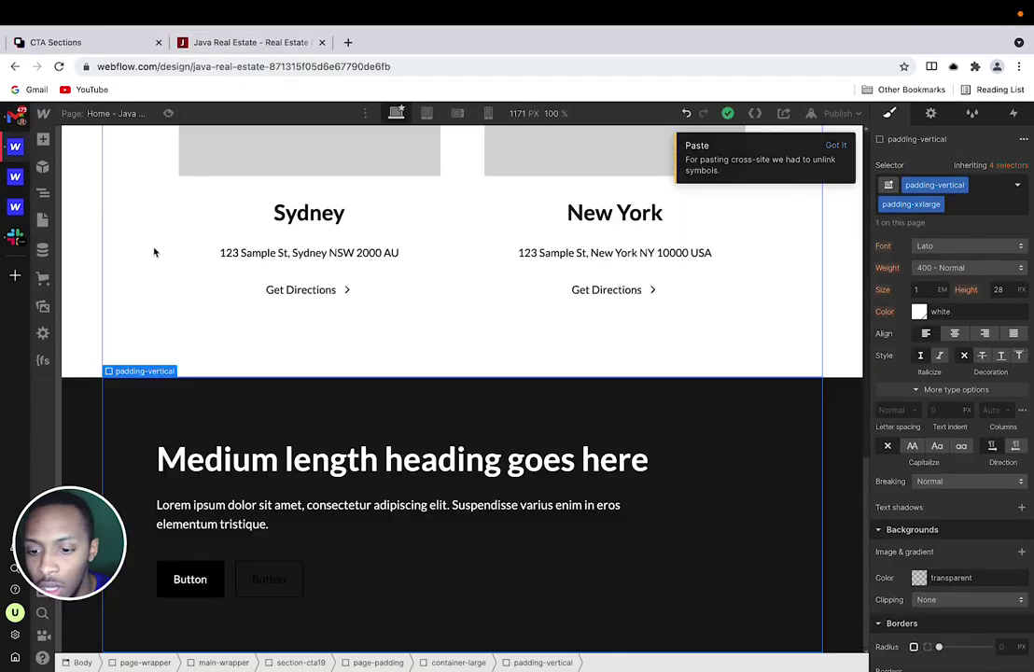
pyautogui.click(42, 193)
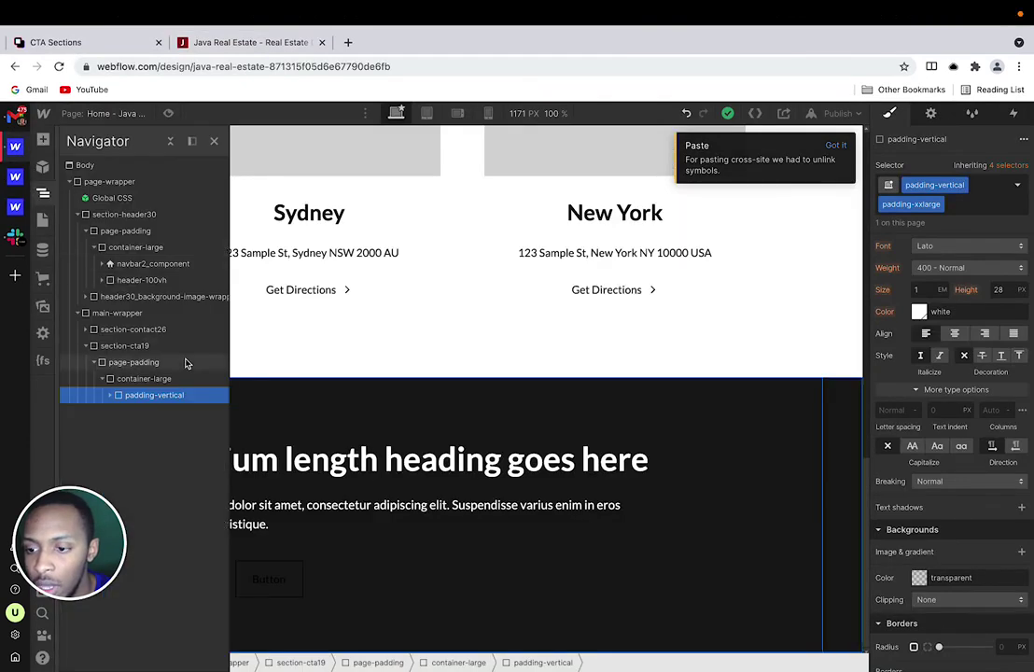
pyautogui.click(93, 313)
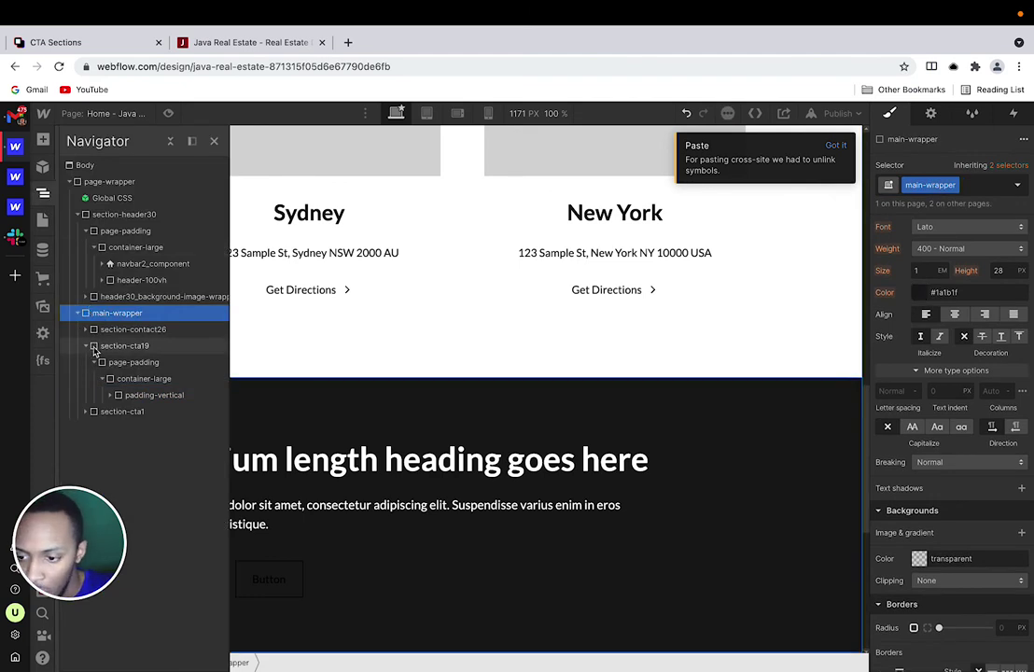
pyautogui.click(86, 346)
pyautogui.scroll(-5, 311, 337)
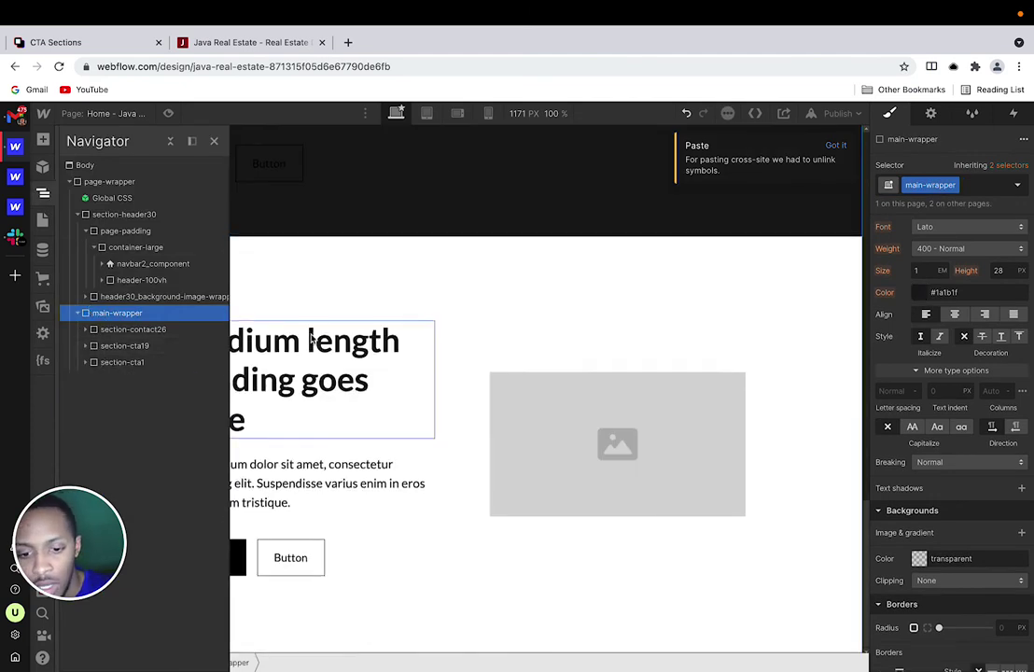
# Step: Replace padding-xhuge with padding-xlarge on the new CTA, then view the Navigator
pyautogui.click(450, 286)
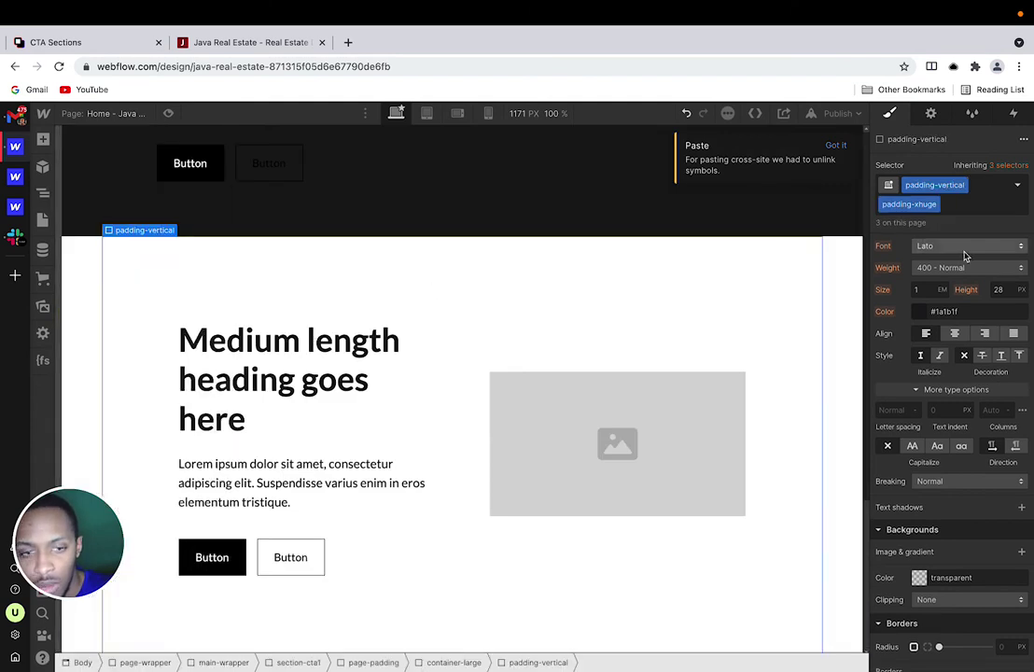
pyautogui.click(938, 207)
pyautogui.click(919, 252)
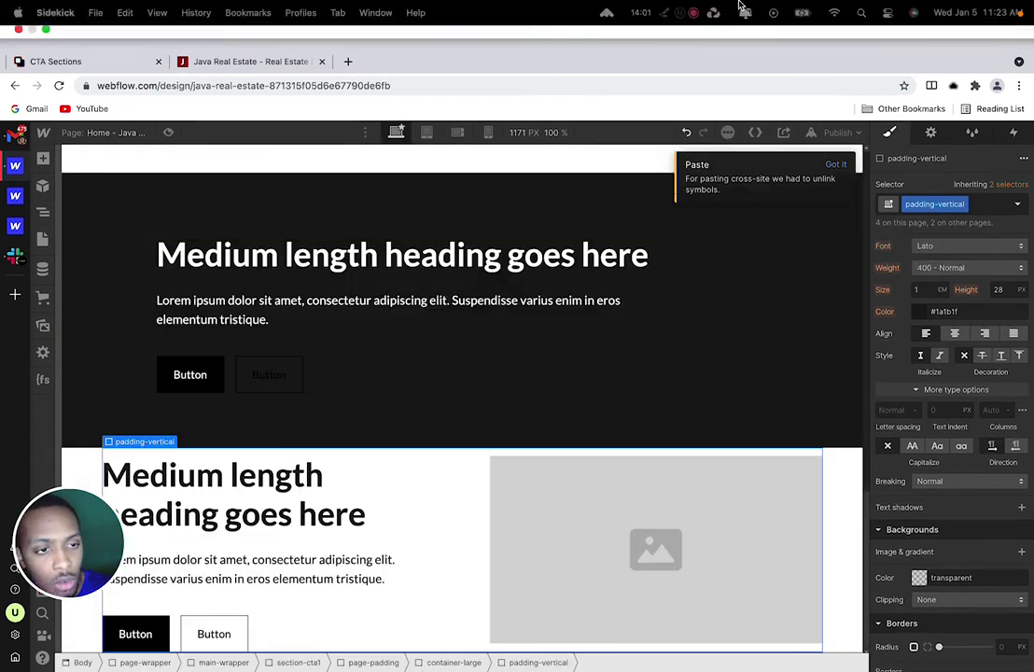
pyautogui.click(976, 204)
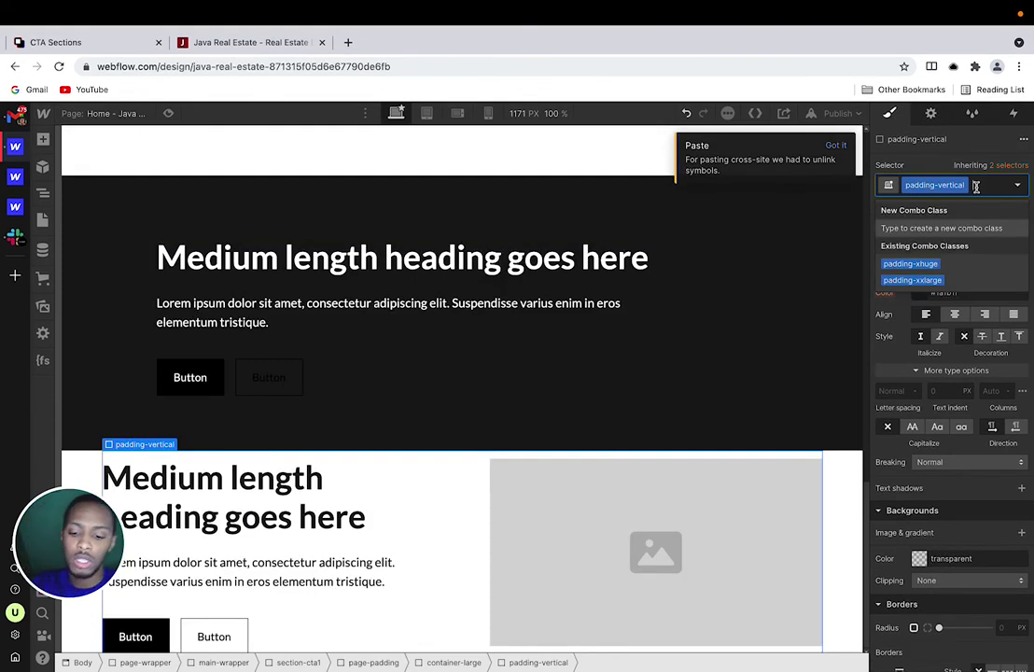
pyautogui.write('padding')
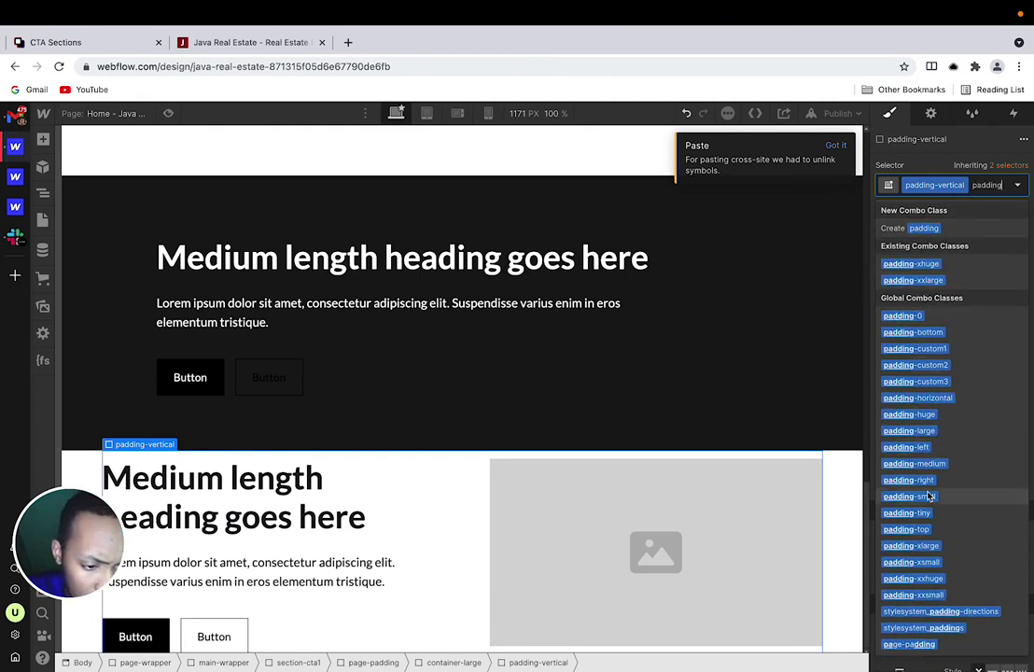
pyautogui.click(911, 546)
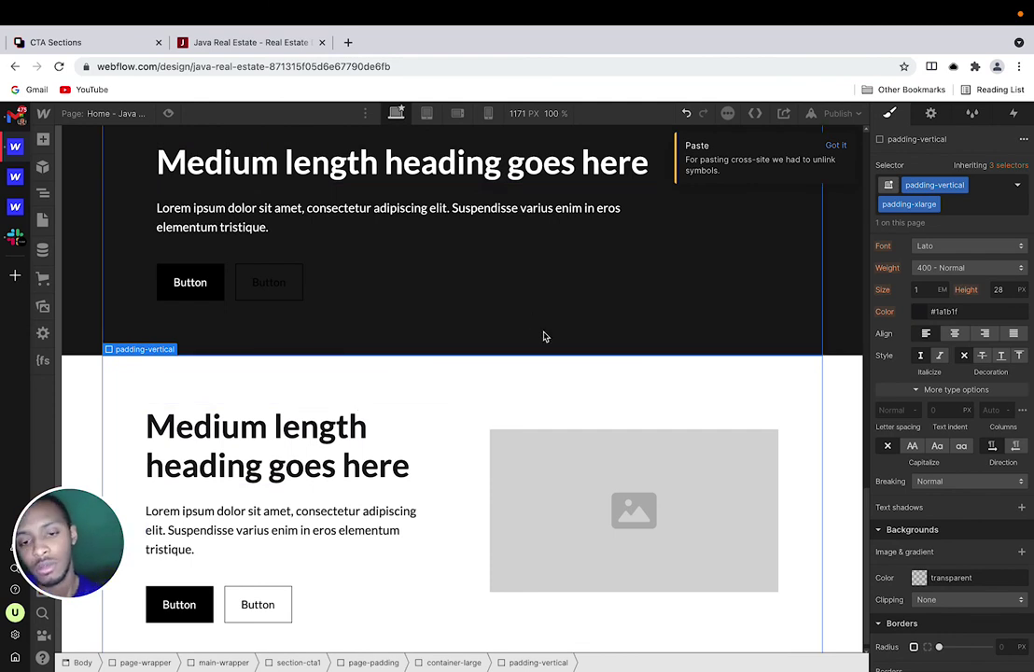
pyautogui.scroll(-1, 343, 447)
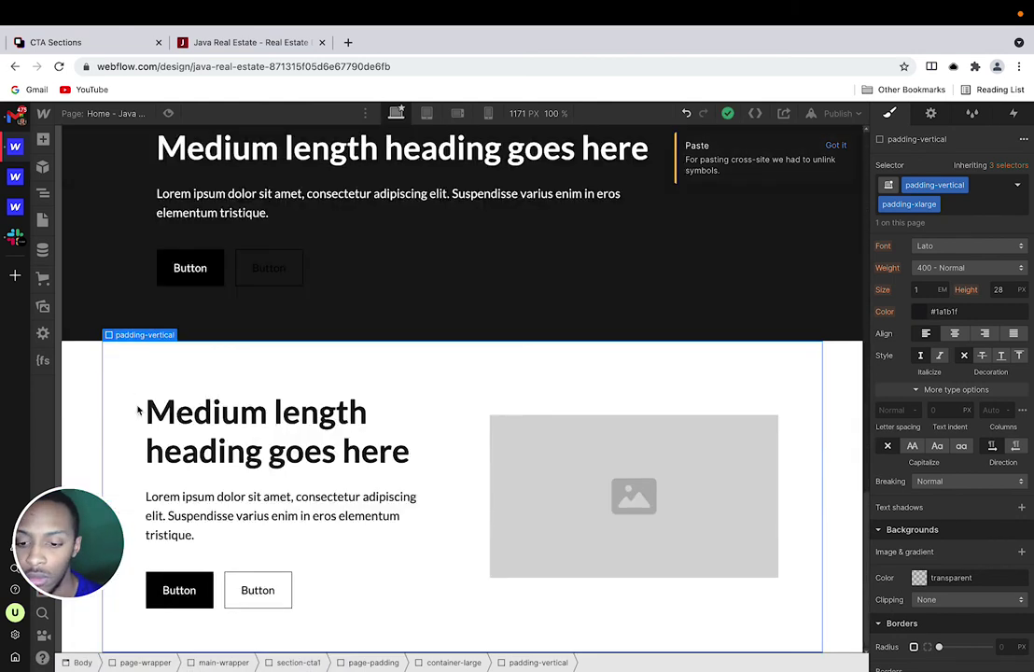
pyautogui.click(42, 211)
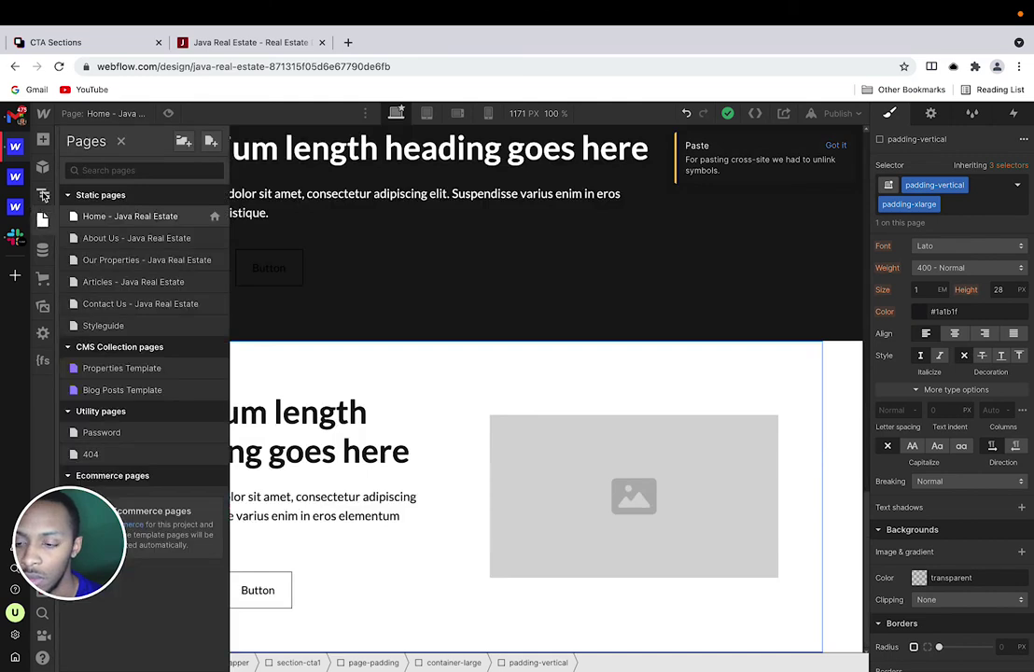
pyautogui.click(43, 193)
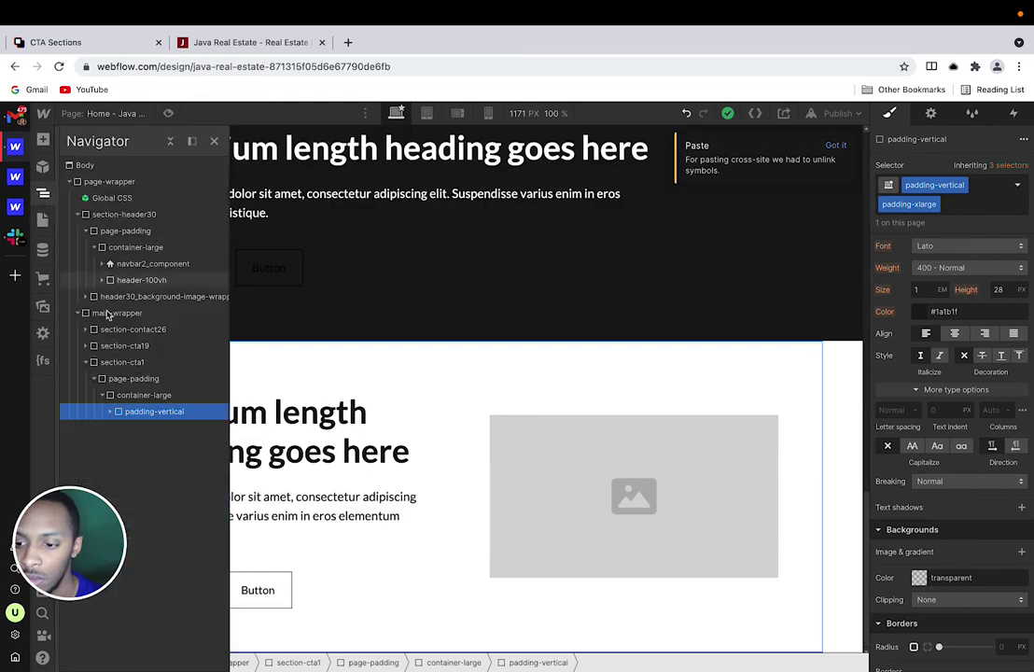
# Step: After checking the live site, open Relume's Footers category and copy Footer 3
pyautogui.click(230, 44)
pyautogui.scroll(1, 350, 501)
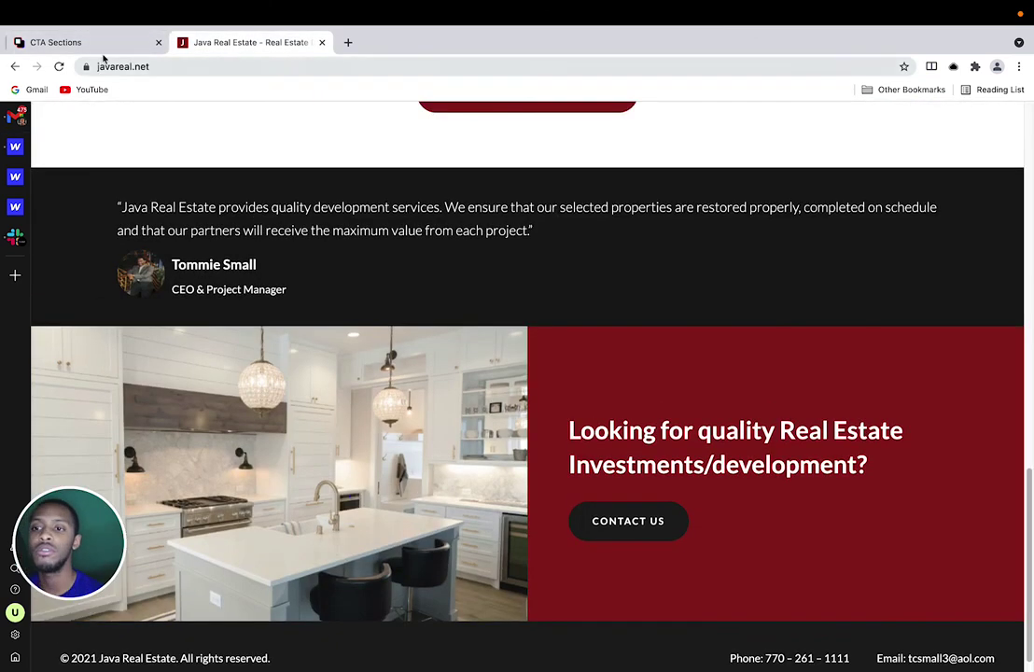
pyautogui.click(97, 45)
pyautogui.scroll(1, 286, 382)
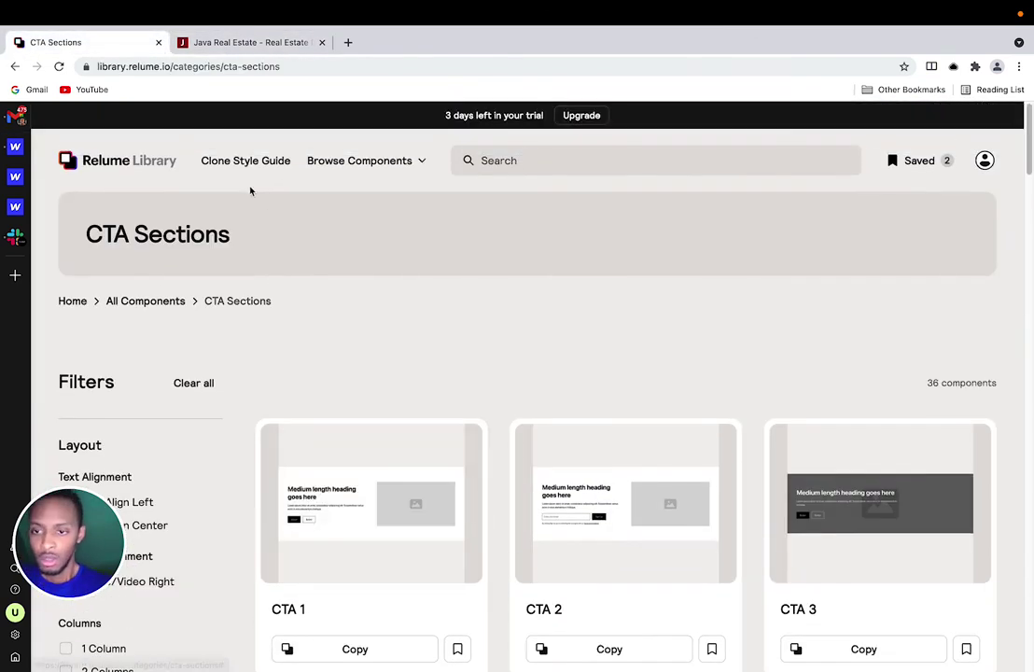
pyautogui.click(144, 300)
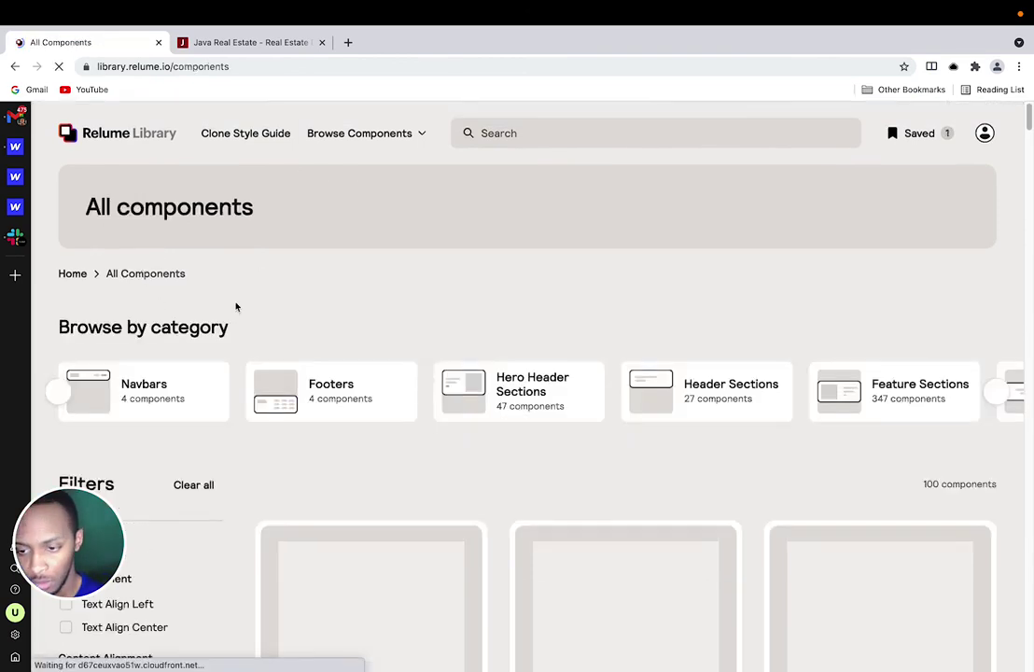
pyautogui.click(337, 410)
pyautogui.scroll(-5, 467, 375)
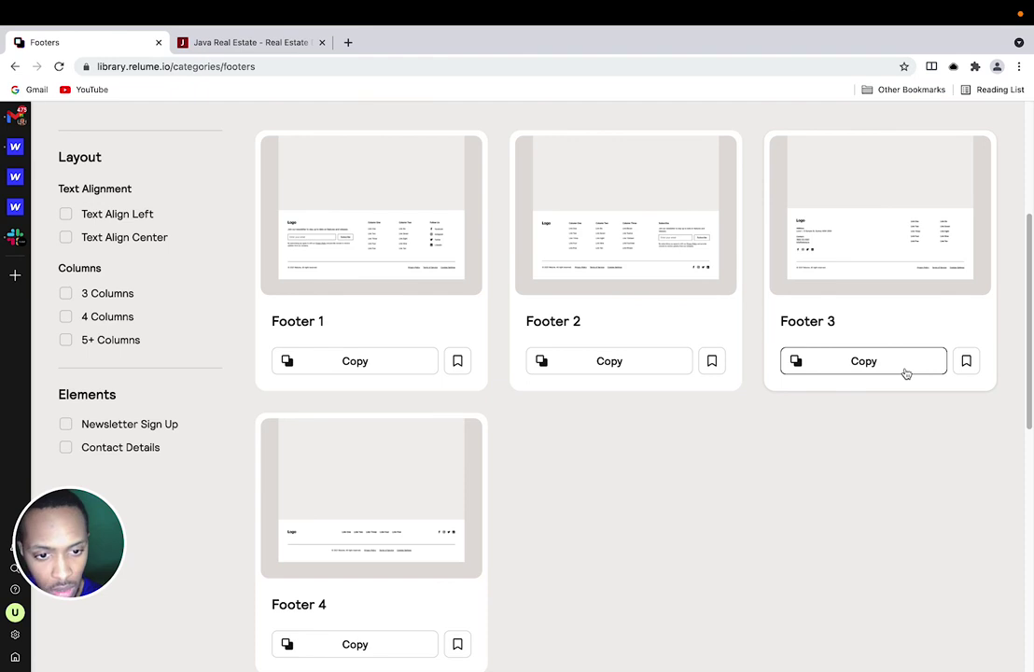
pyautogui.click(863, 361)
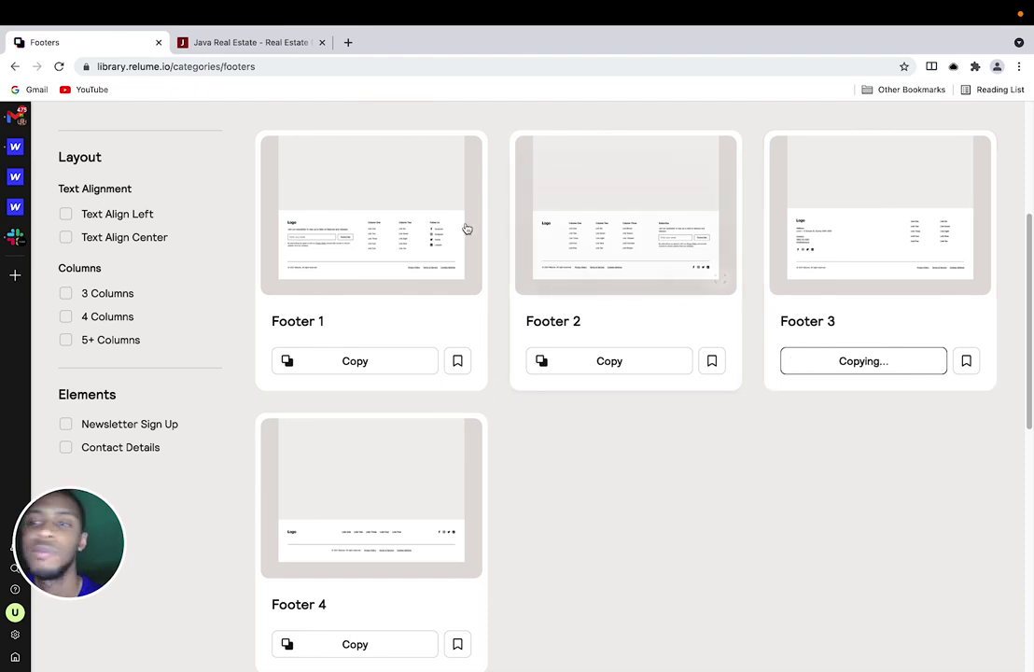
# Step: Back in the Java Real Estate designer, select main-wrapper as the destination for Footer 3
pyautogui.click(263, 42)
pyautogui.click(15, 176)
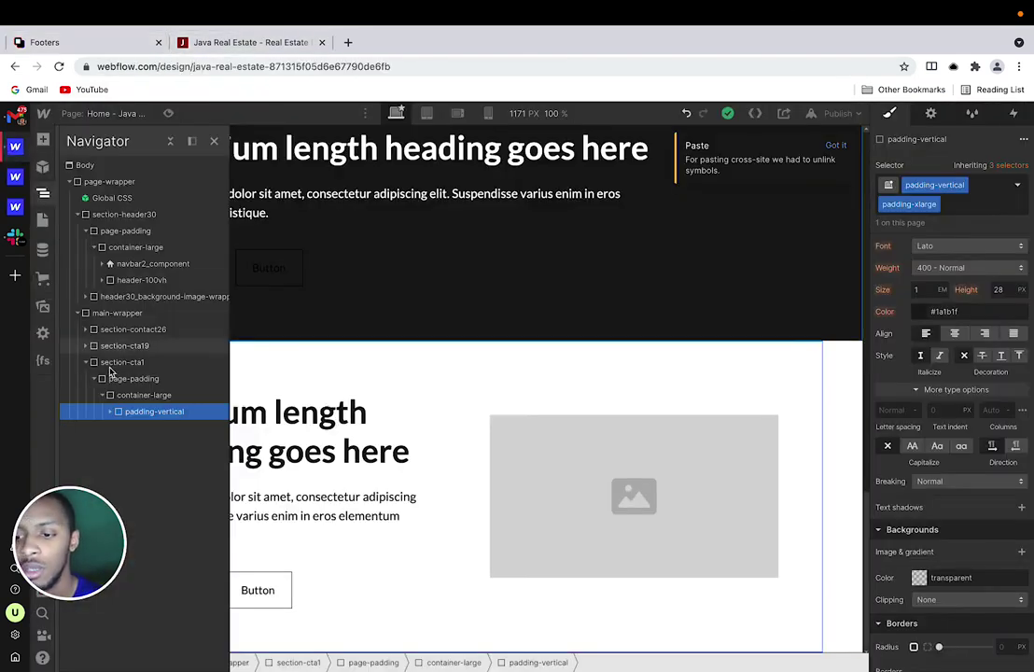
pyautogui.click(85, 361)
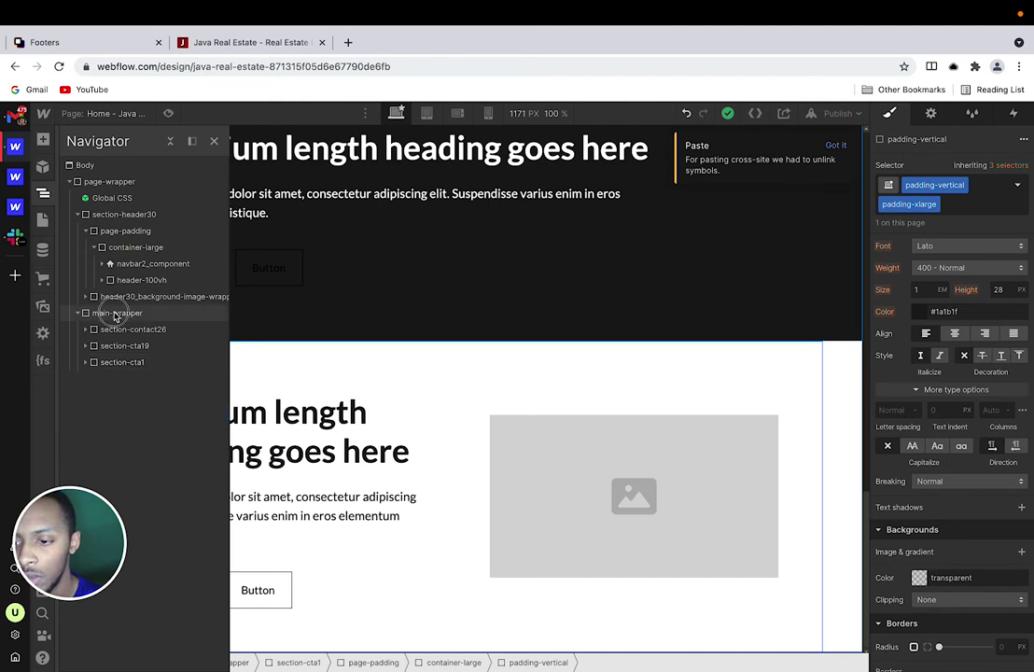
pyautogui.click(116, 313)
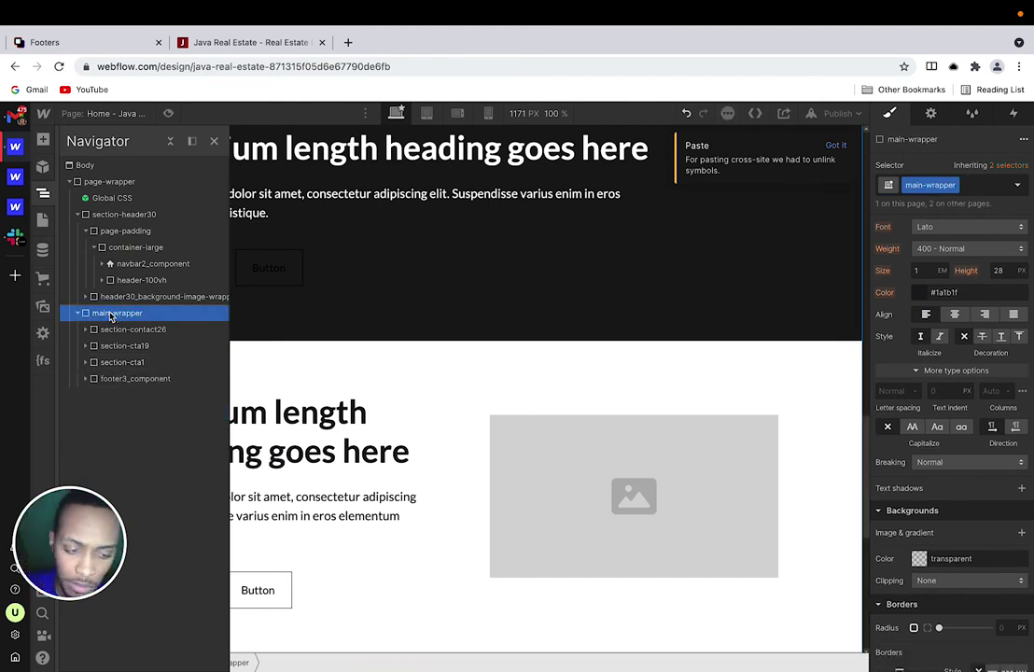
pyautogui.scroll(-5, 481, 289)
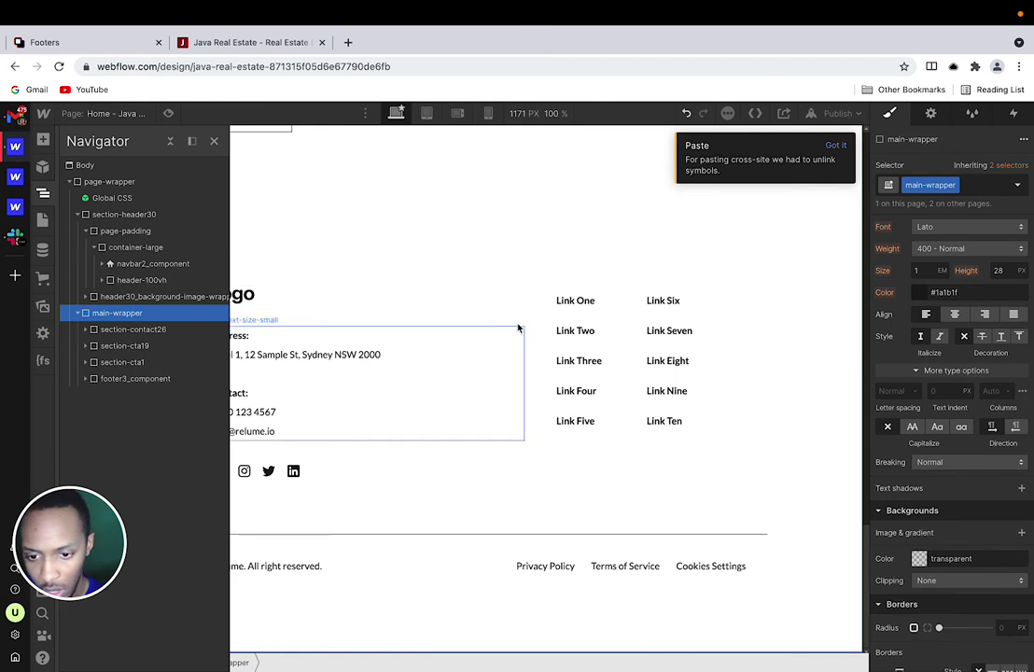
# Step: Delete Footer 3's logo, address and links block, then select footer3_component
pyautogui.click(729, 341)
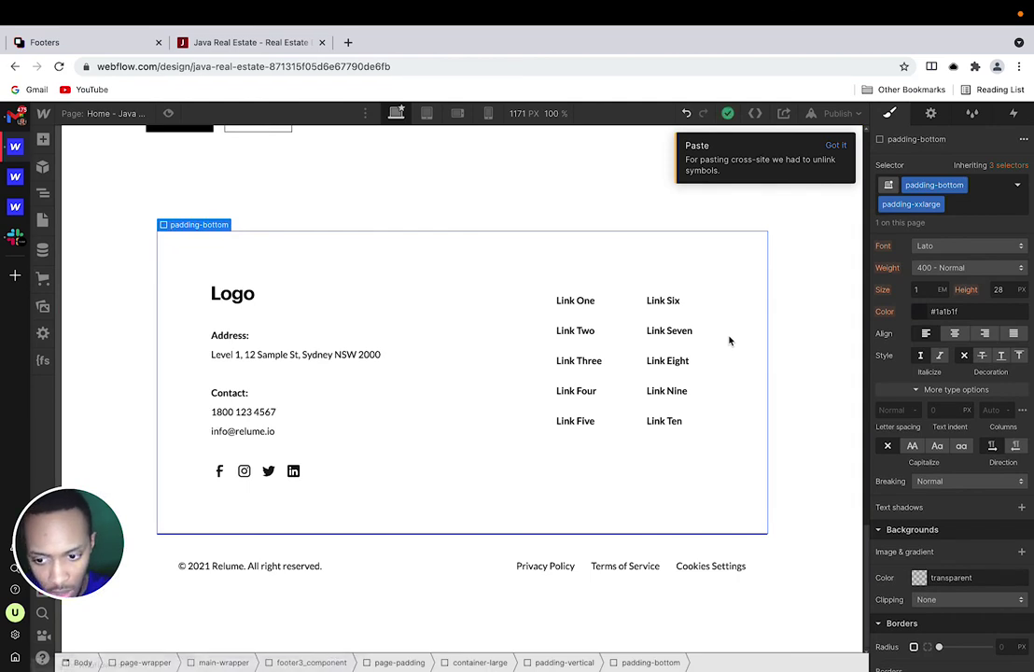
pyautogui.press('Delete')
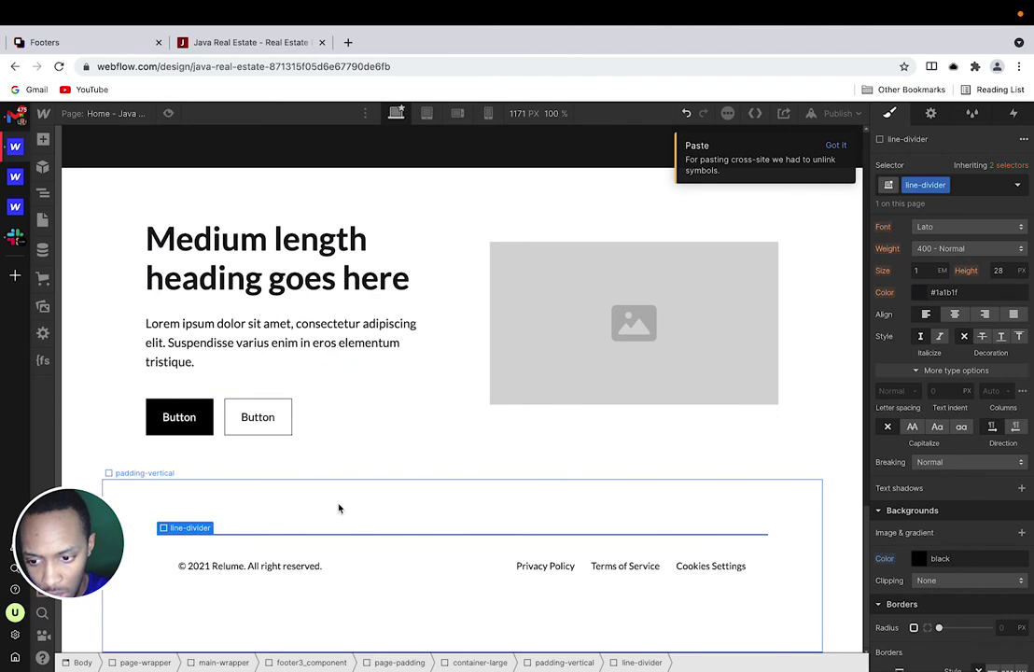
pyautogui.click(73, 484)
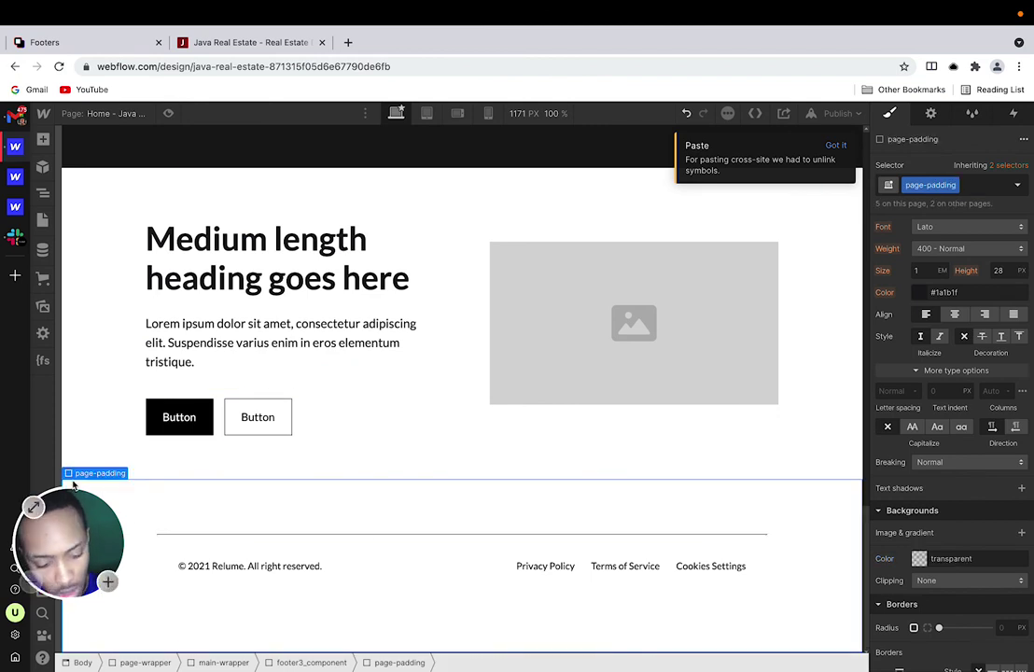
pyautogui.press('Up')
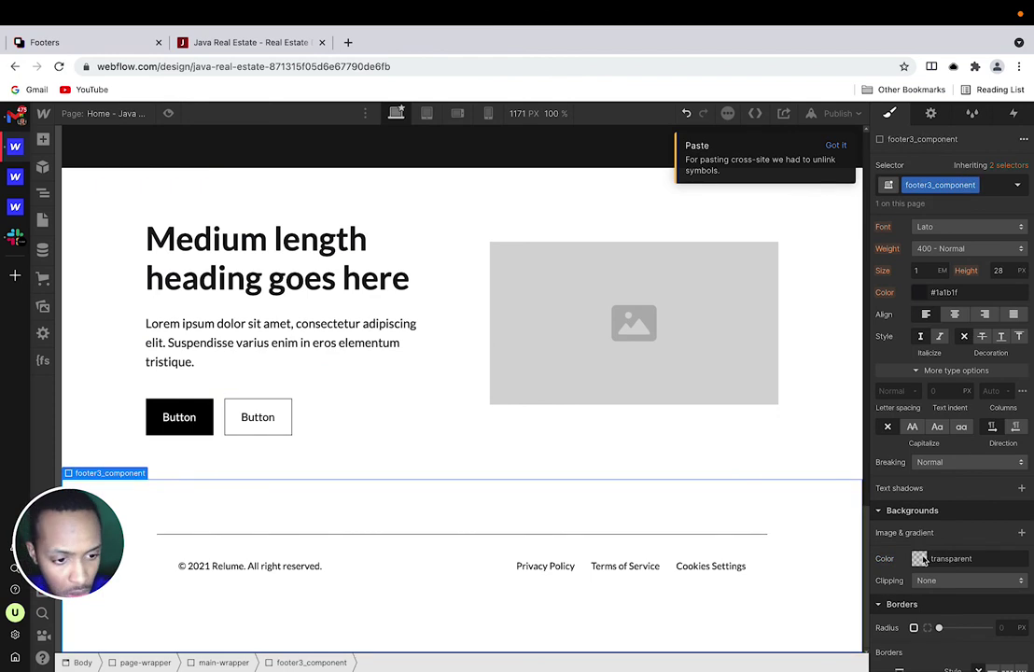
# Step: Give the footer a black background, white text and a white divider line
pyautogui.scroll(-4, 893, 516)
pyautogui.scroll(3, 914, 466)
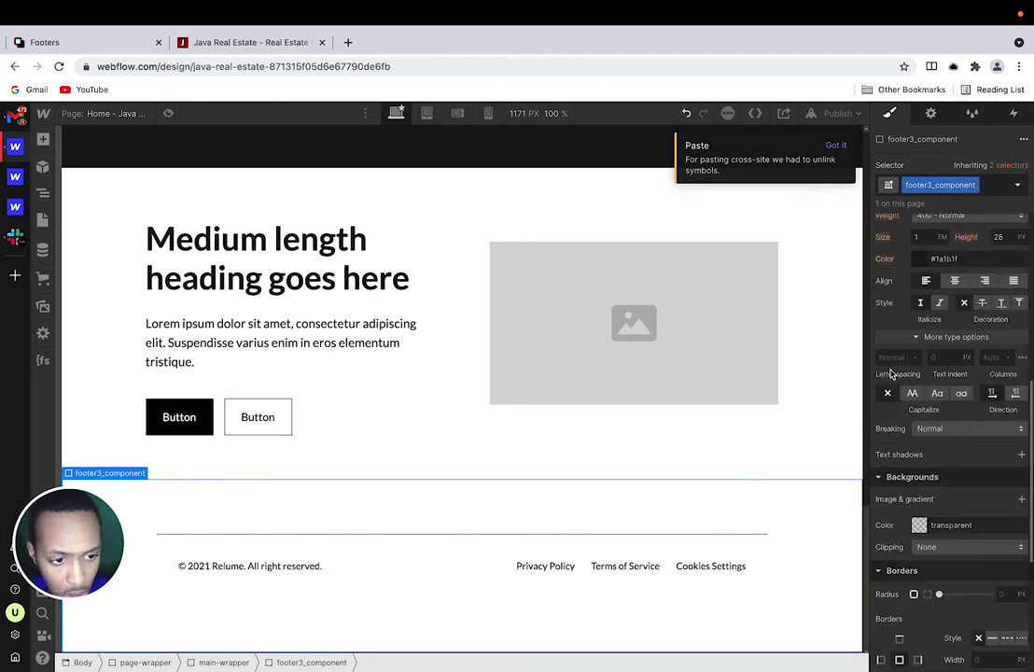
pyautogui.click(918, 524)
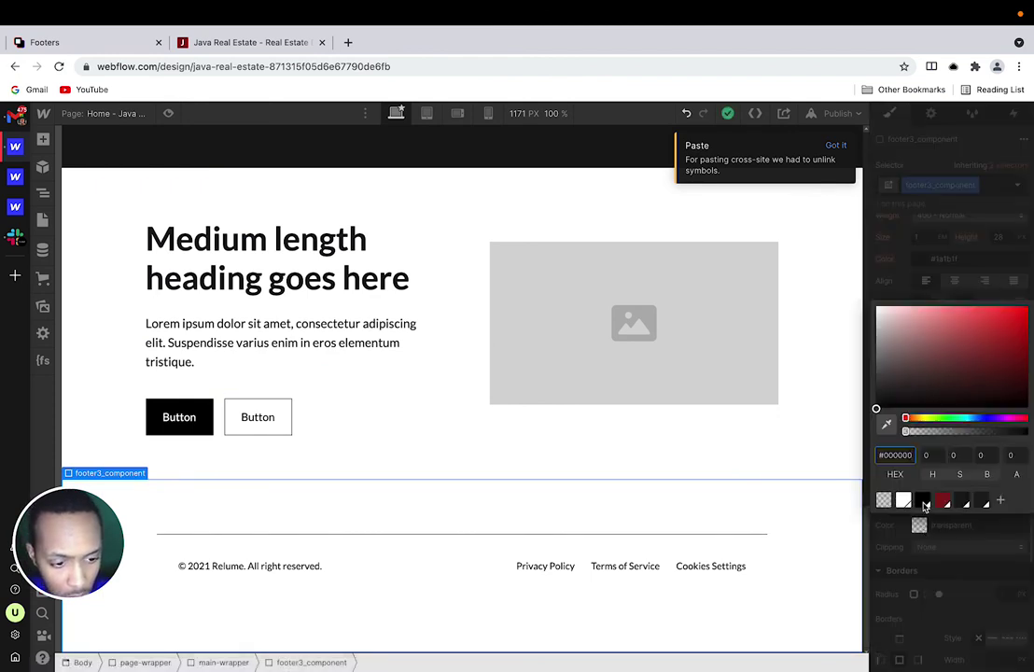
pyautogui.click(885, 502)
pyautogui.click(880, 262)
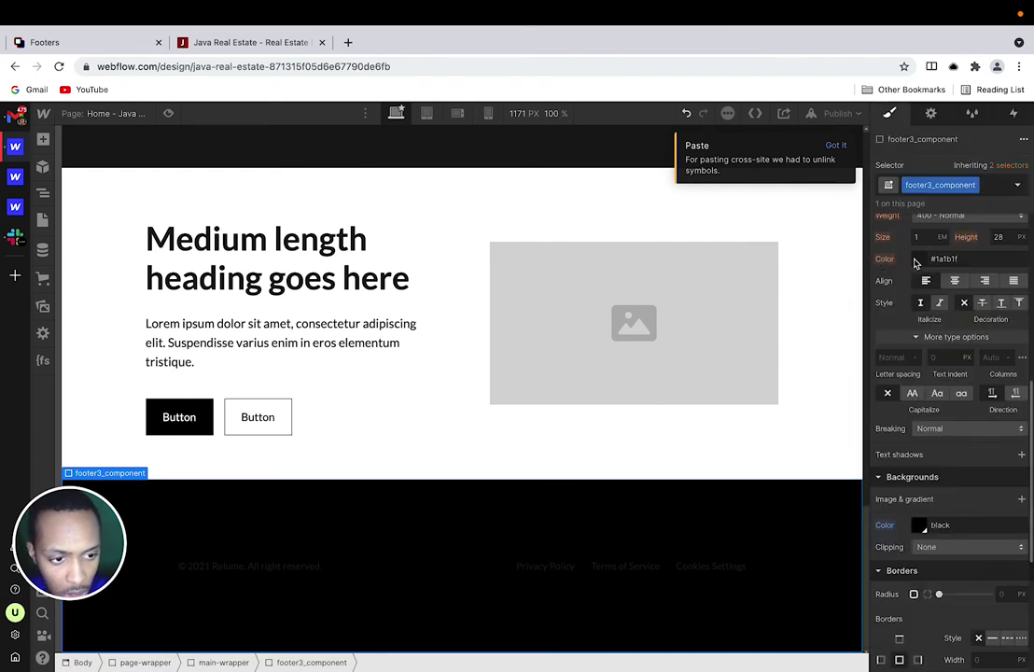
pyautogui.click(918, 259)
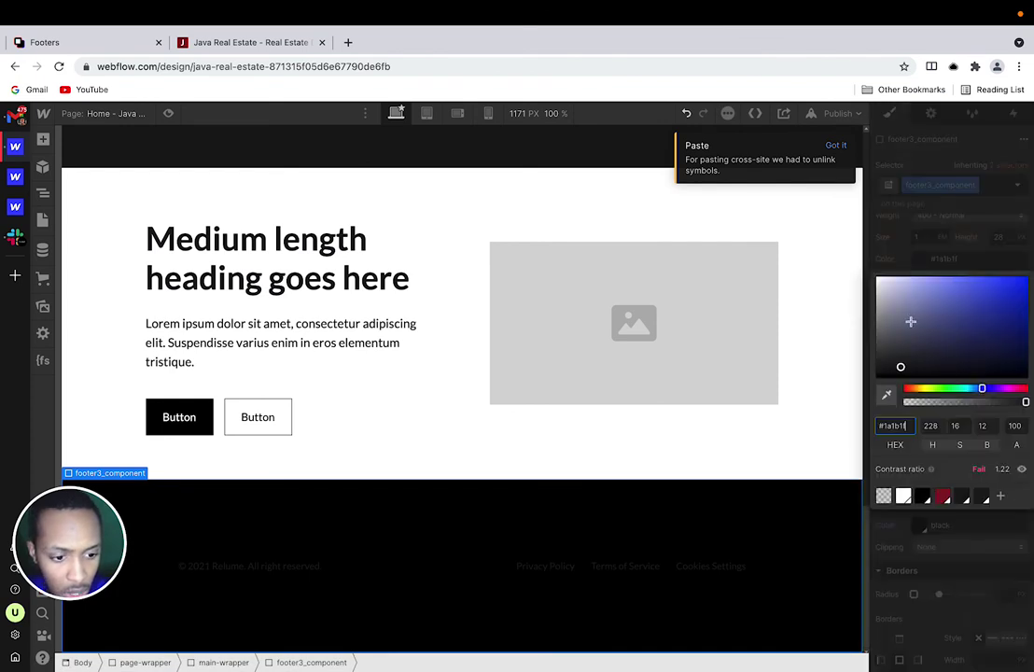
pyautogui.click(912, 497)
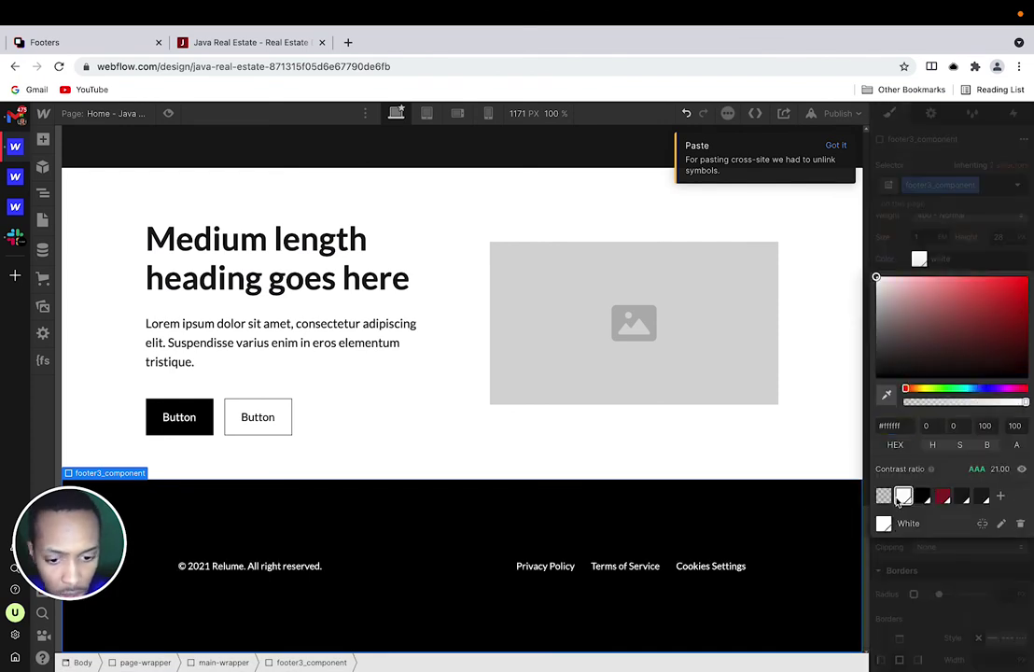
pyautogui.click(399, 548)
pyautogui.click(379, 517)
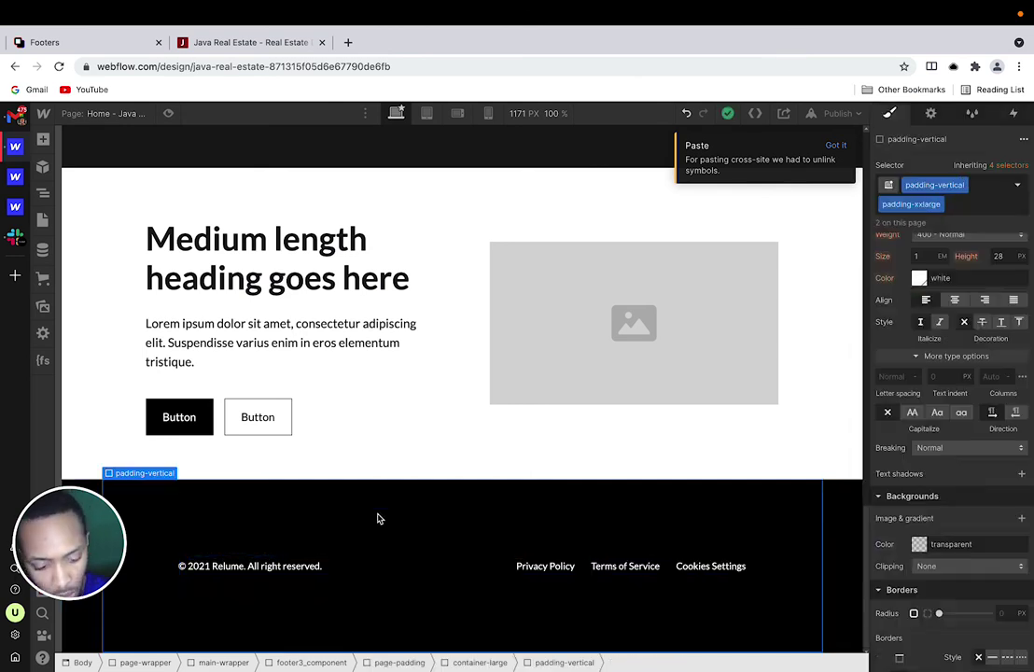
pyautogui.hotkey('ctrl', 'v')
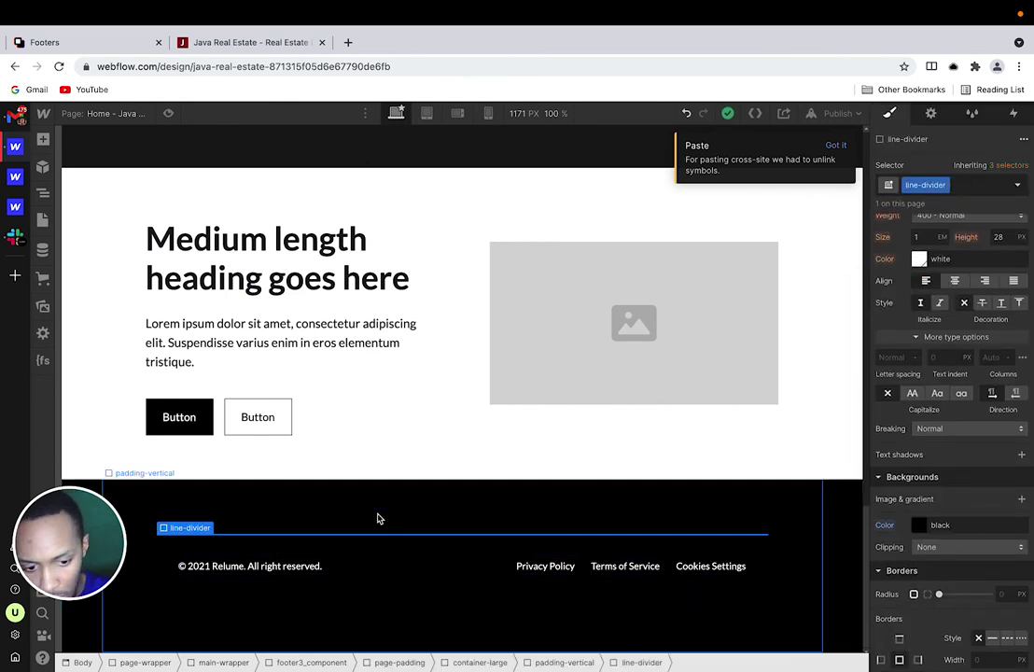
pyautogui.click(918, 525)
pyautogui.click(784, 508)
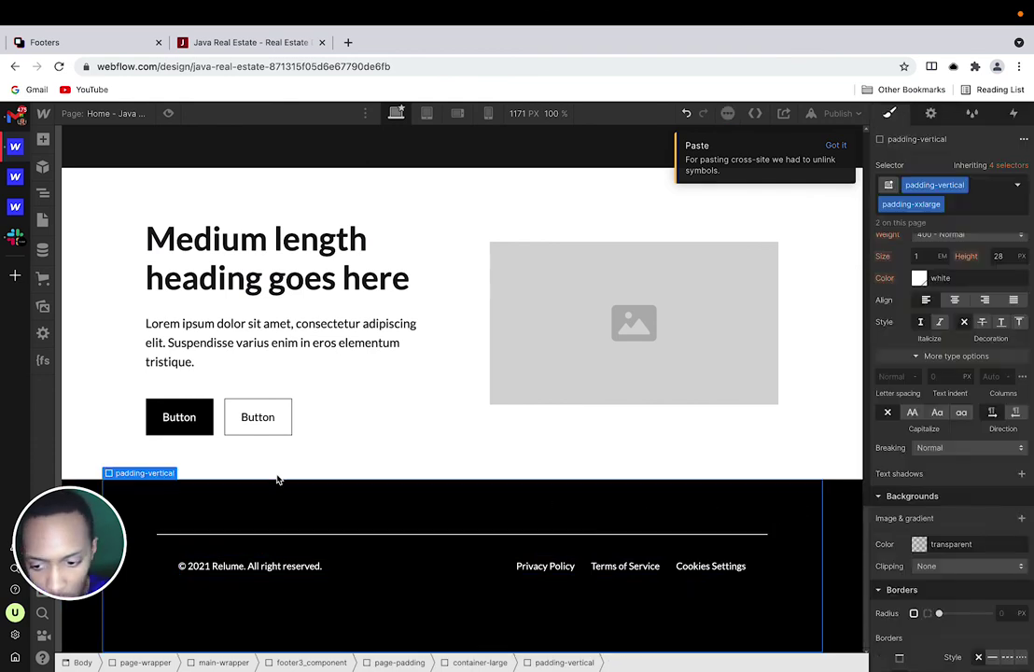
# Step: Replace padding-xxlarge with the padding-large class on the footer's padding wrapper
pyautogui.click(938, 203)
pyautogui.click(919, 256)
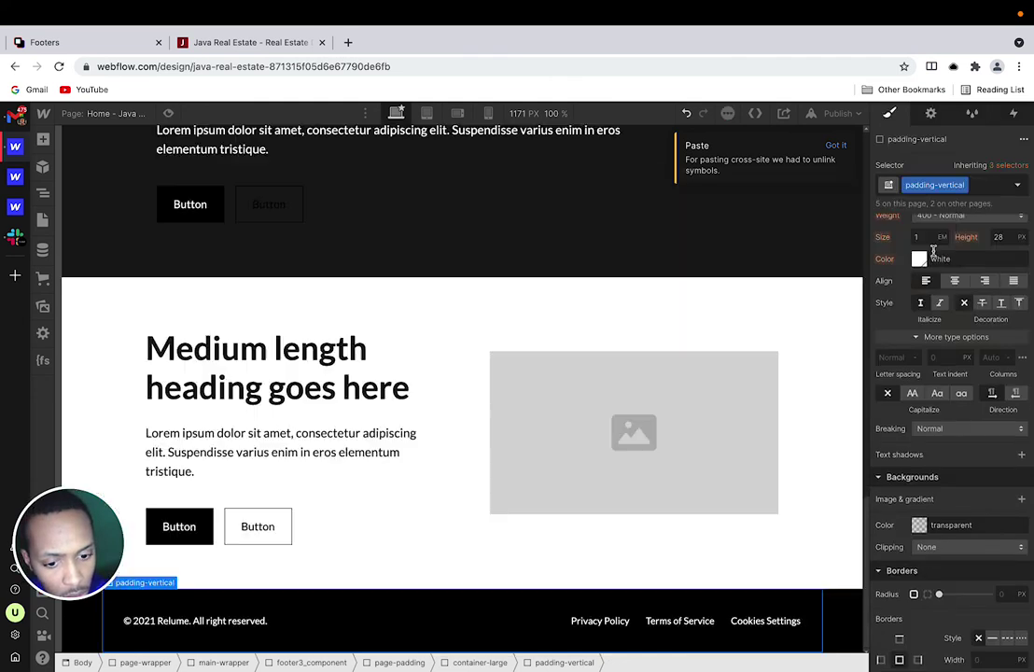
pyautogui.click(983, 187)
pyautogui.write('padding')
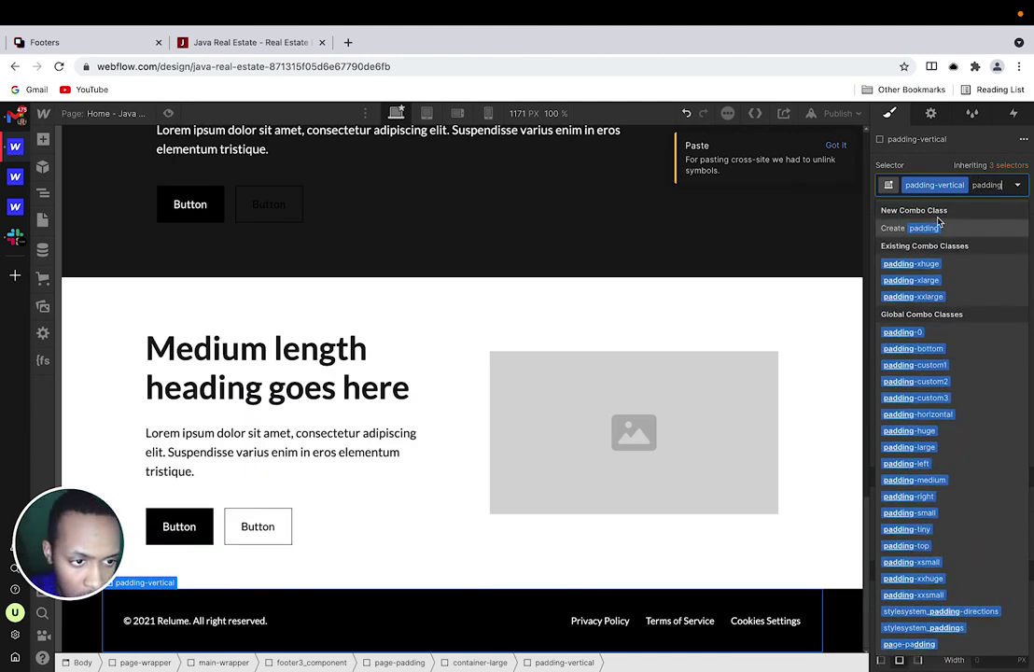
pyautogui.write('-large')
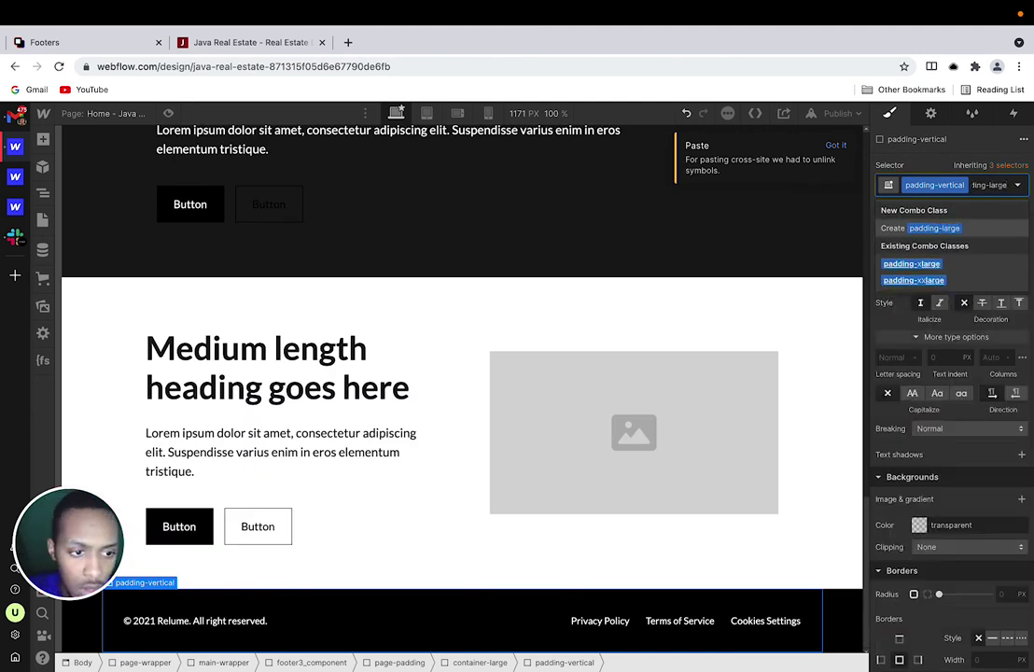
pyautogui.press('Return')
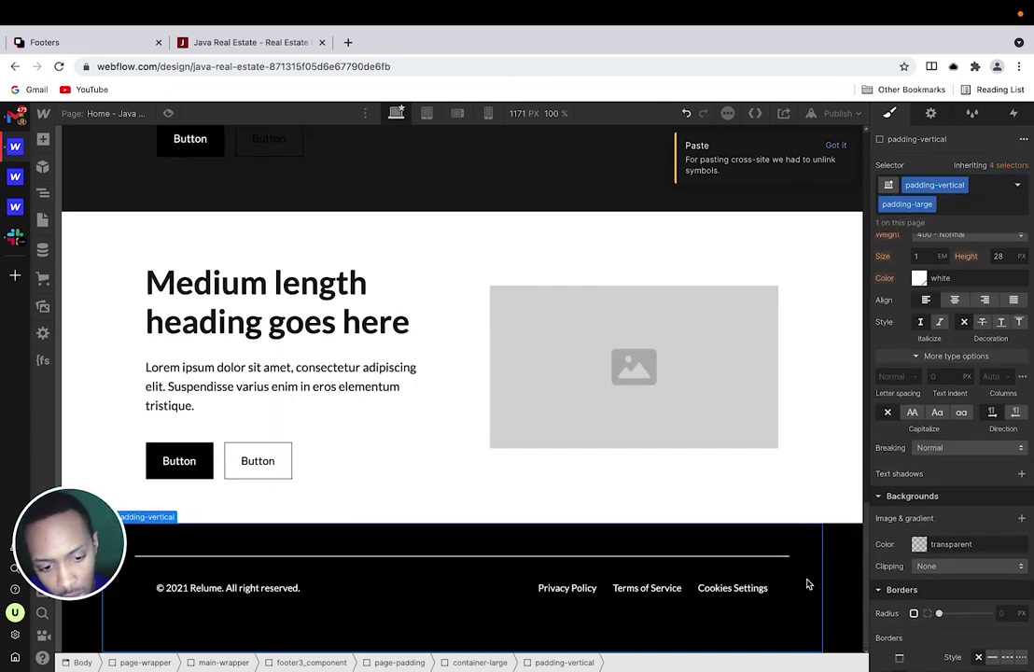
pyautogui.click(851, 579)
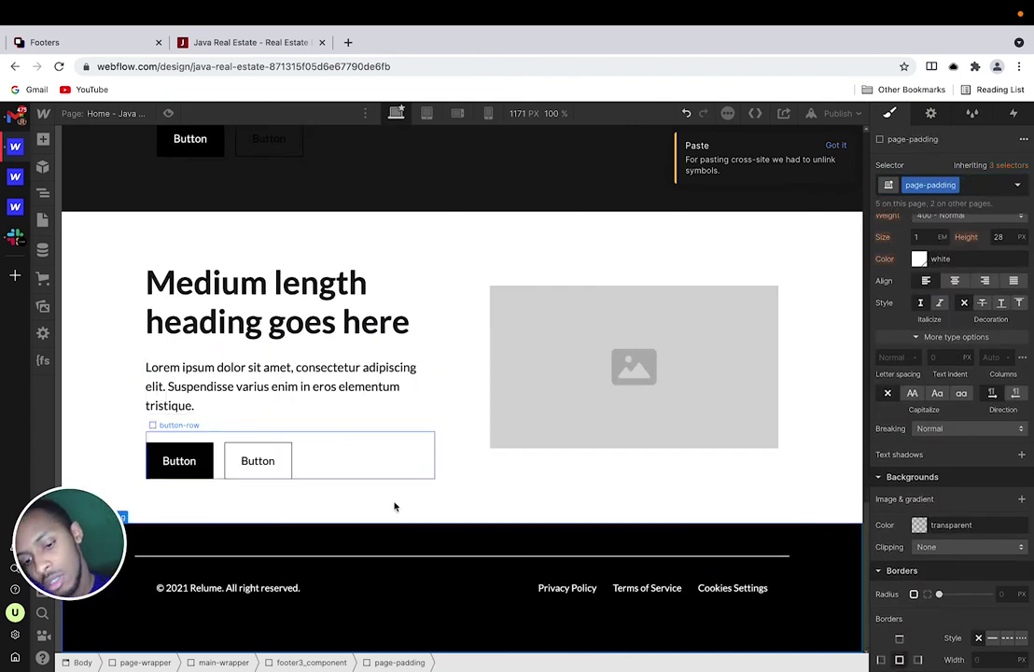
# Step: Scroll through the home page's navbar, hero, locations, two CTAs and footer
pyautogui.scroll(1, 429, 549)
pyautogui.scroll(-1, 424, 551)
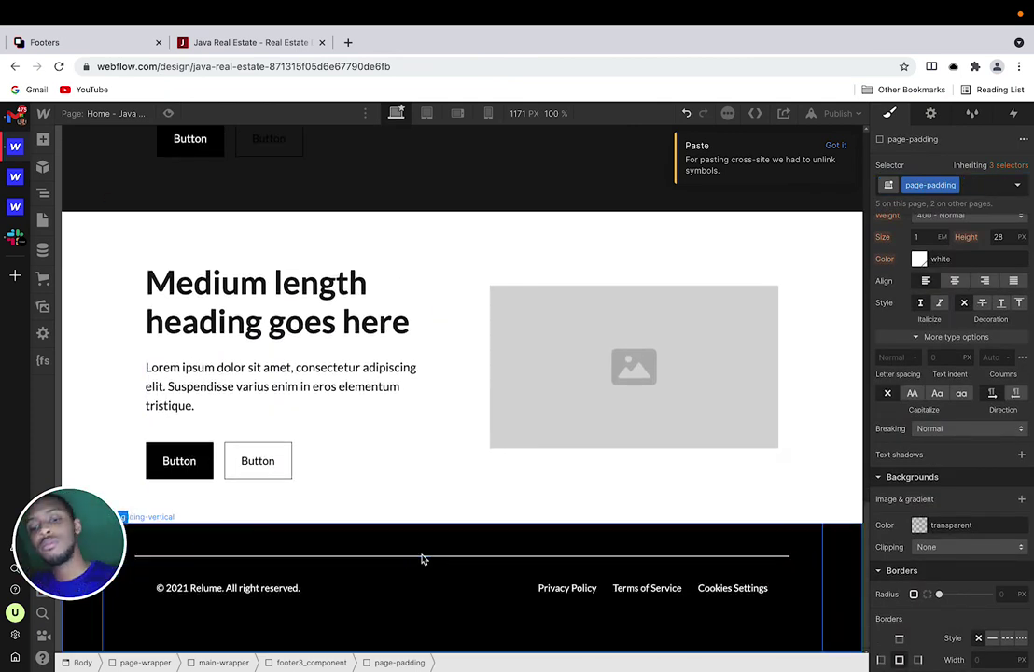
pyautogui.scroll(6, 681, 383)
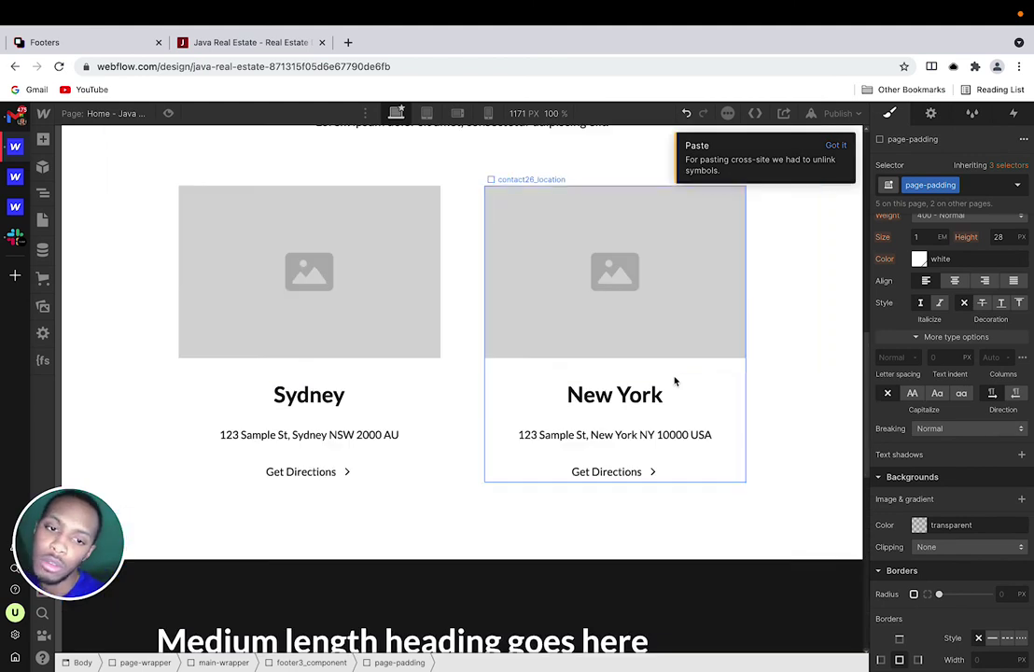
pyautogui.scroll(15, 675, 381)
pyautogui.scroll(-6, 668, 386)
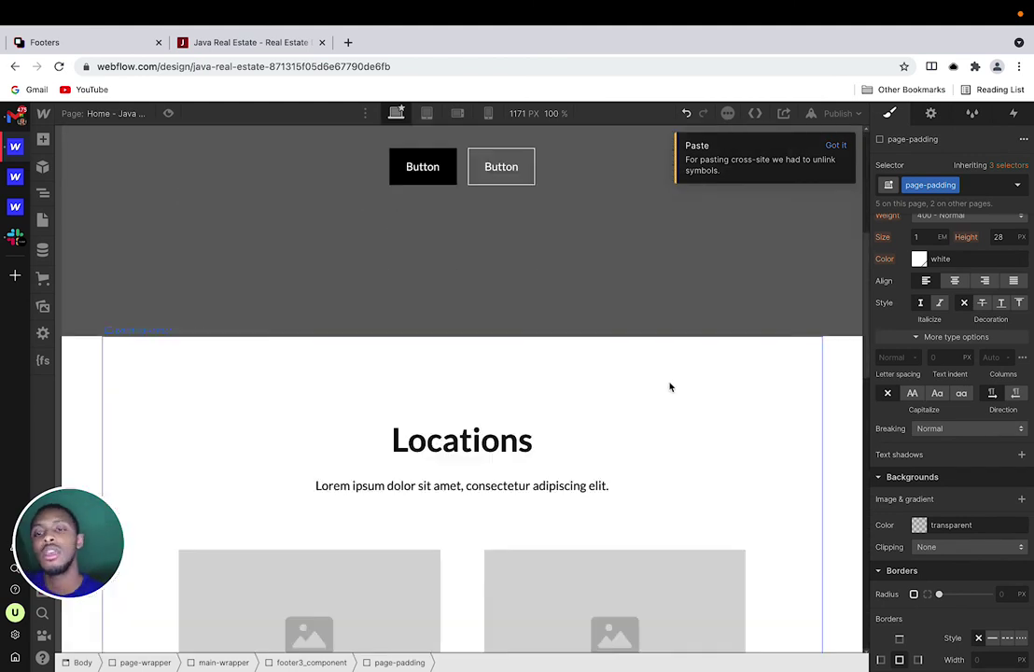
pyautogui.scroll(-6, 669, 386)
pyautogui.scroll(12, 664, 374)
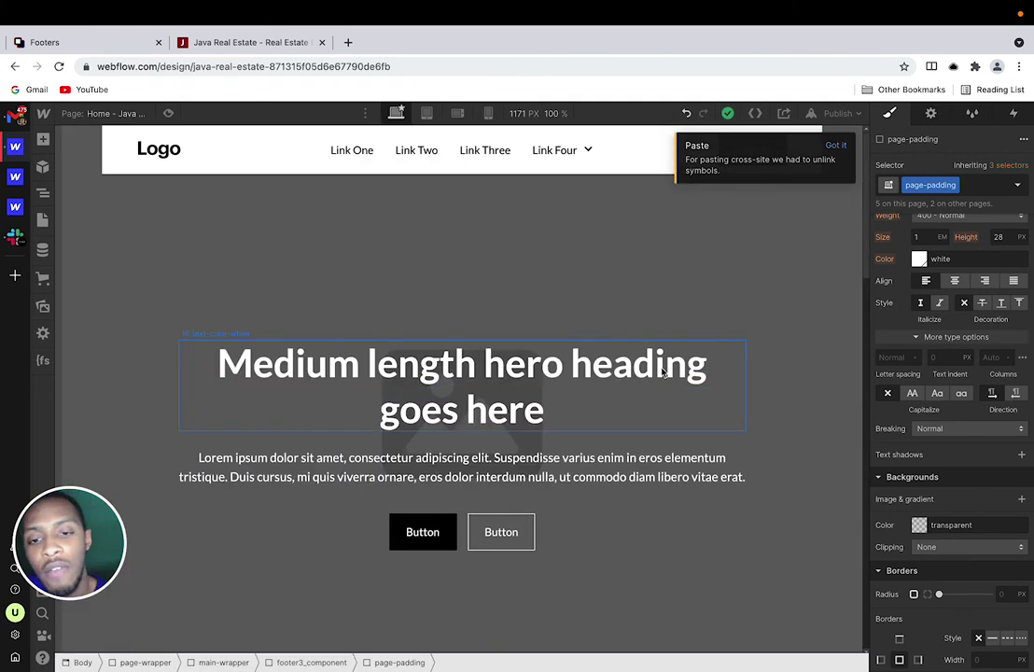
pyautogui.scroll(-18, 659, 363)
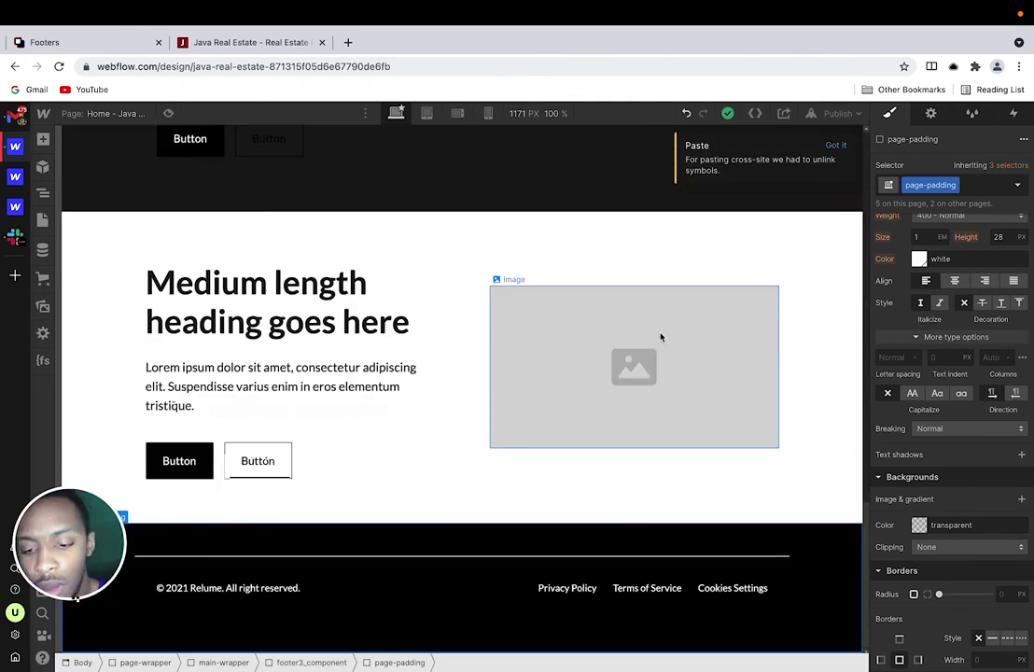
pyautogui.scroll(4, 664, 345)
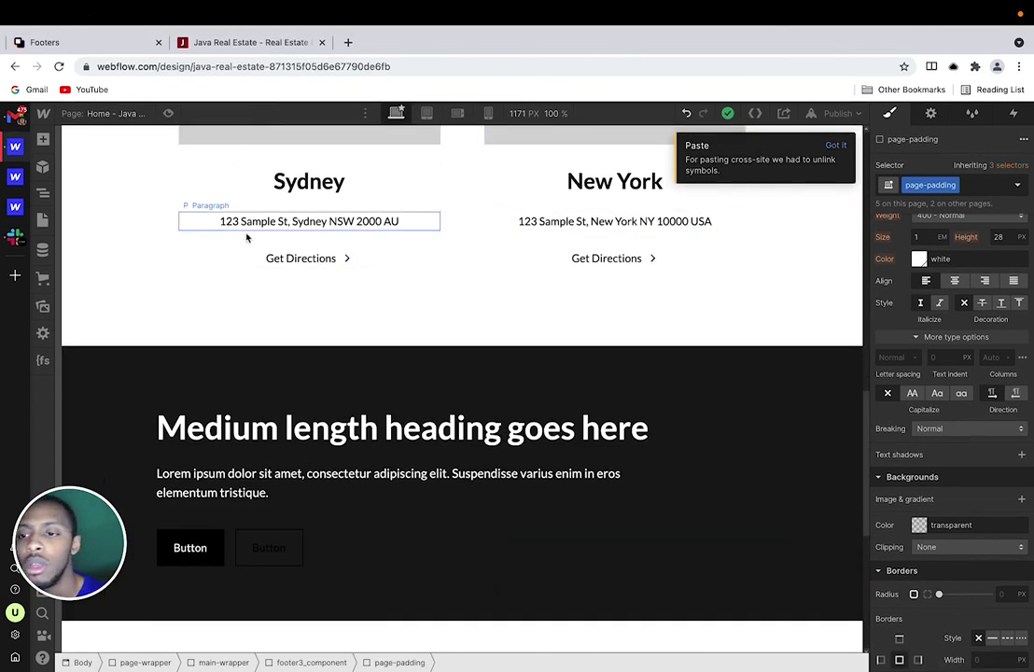
pyautogui.scroll(10, 249, 235)
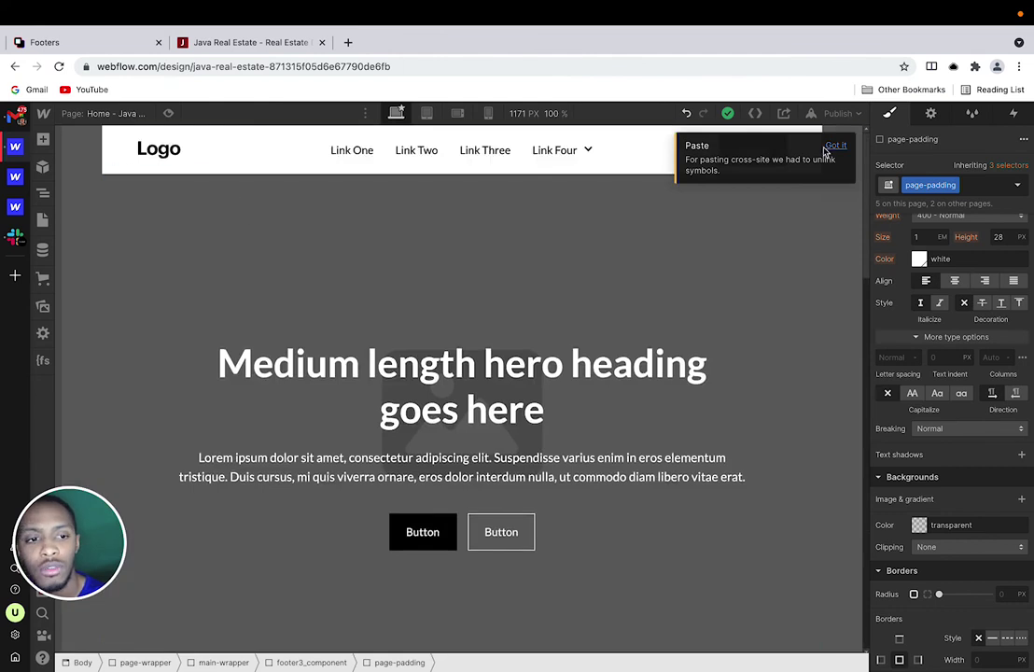
pyautogui.scroll(-6, 547, 229)
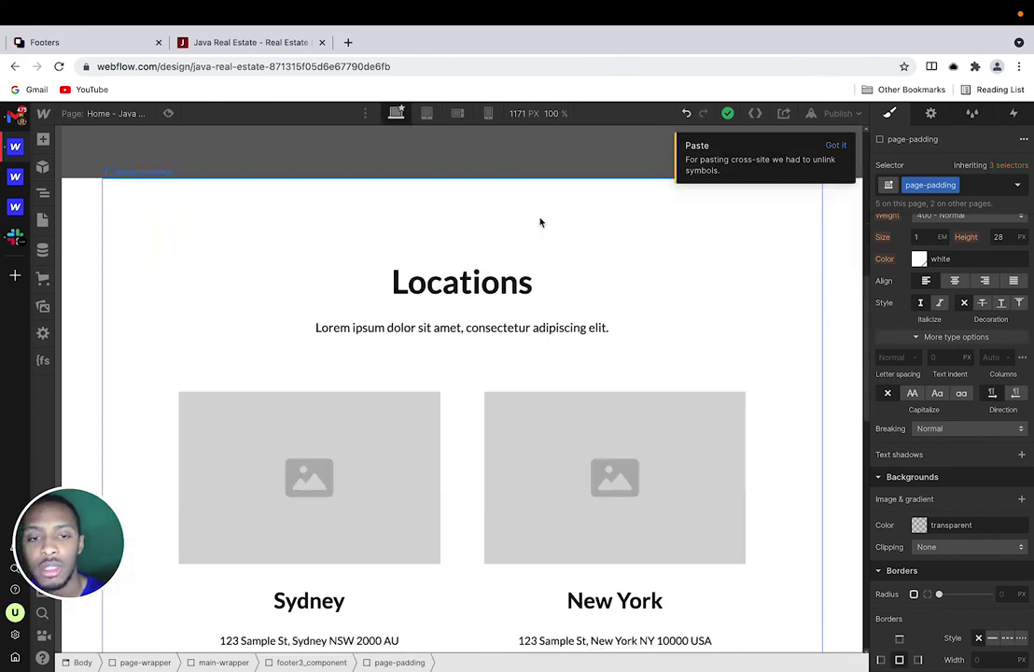
pyautogui.scroll(-5, 539, 222)
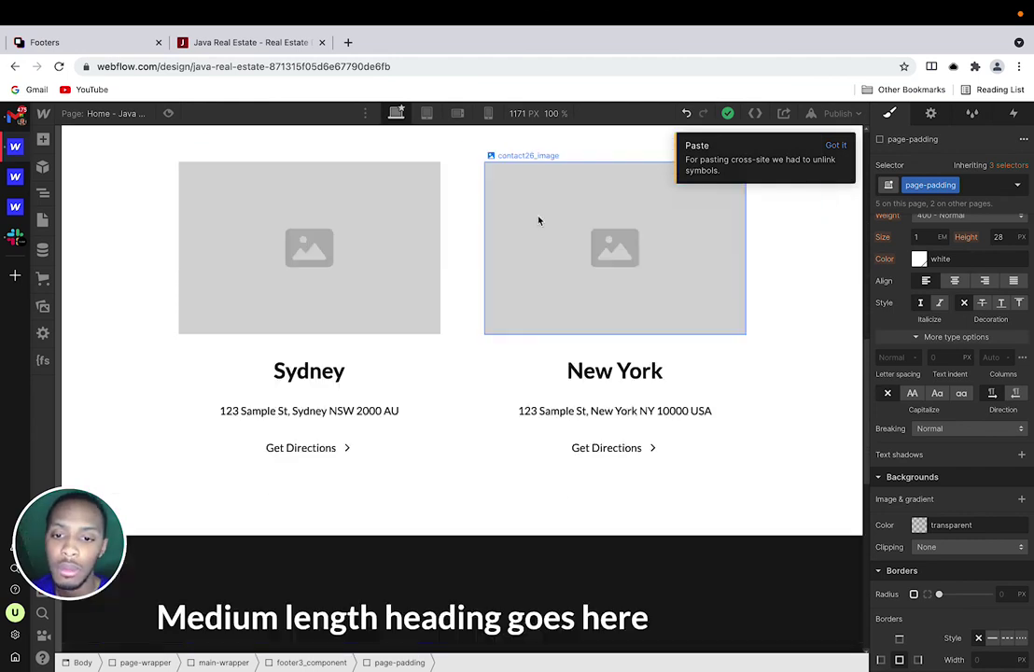
pyautogui.scroll(-3, 538, 220)
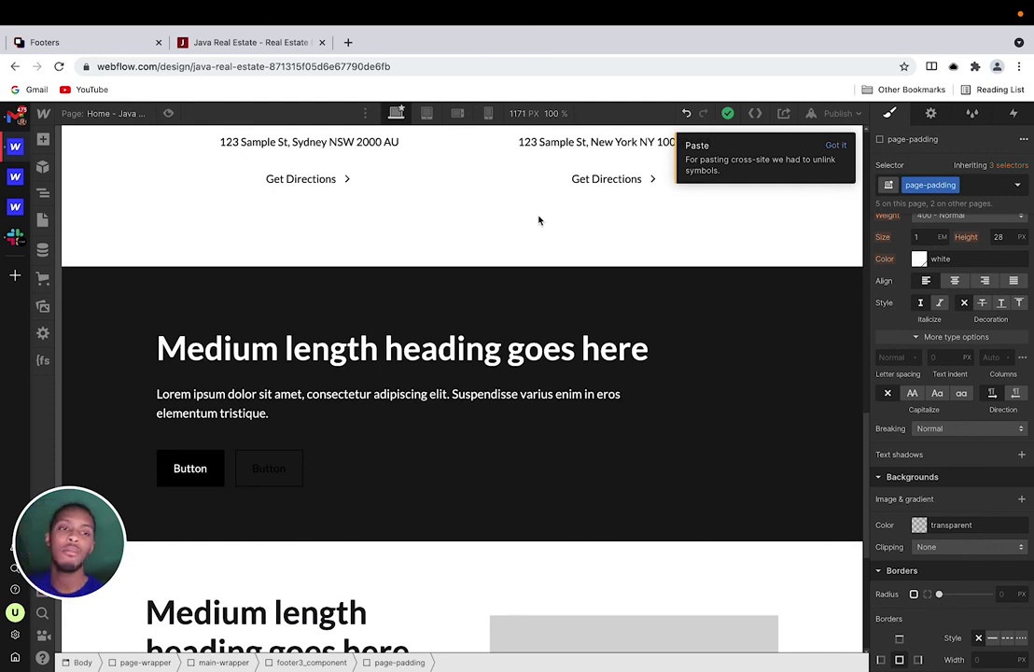
pyautogui.scroll(-5, 373, 354)
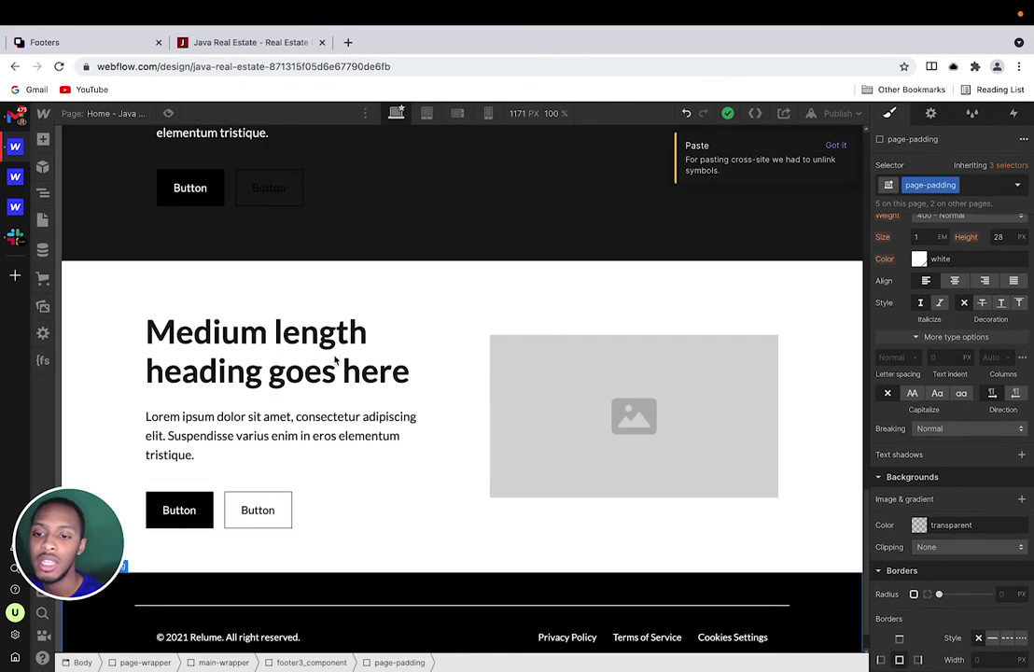
pyautogui.scroll(15, 334, 362)
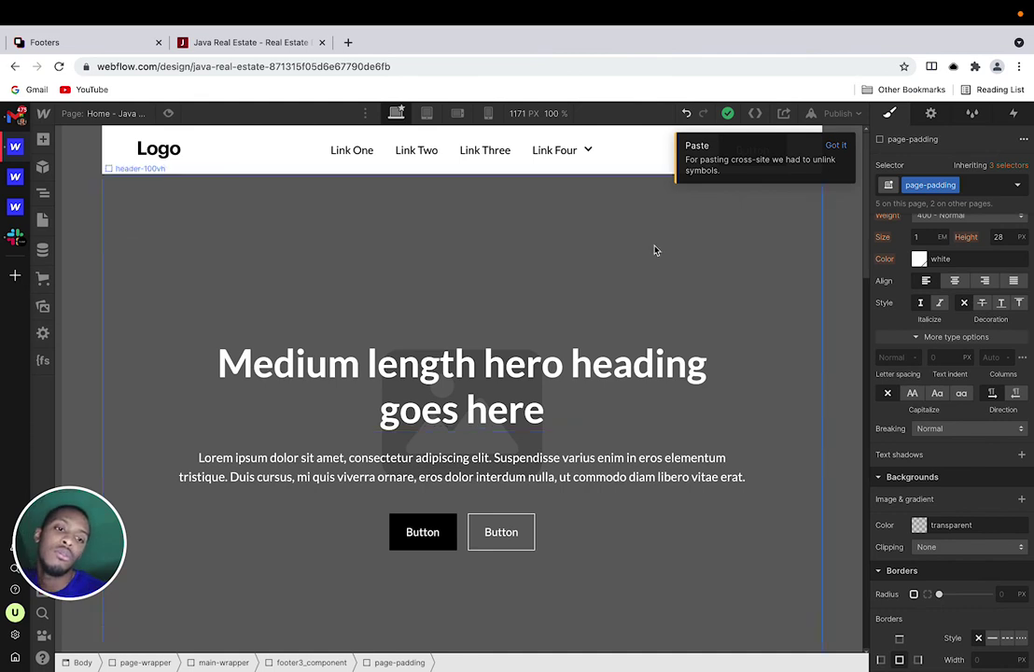
# Step: Dismiss the cross-site paste notice with 'Got it' and recheck the page
pyautogui.click(834, 147)
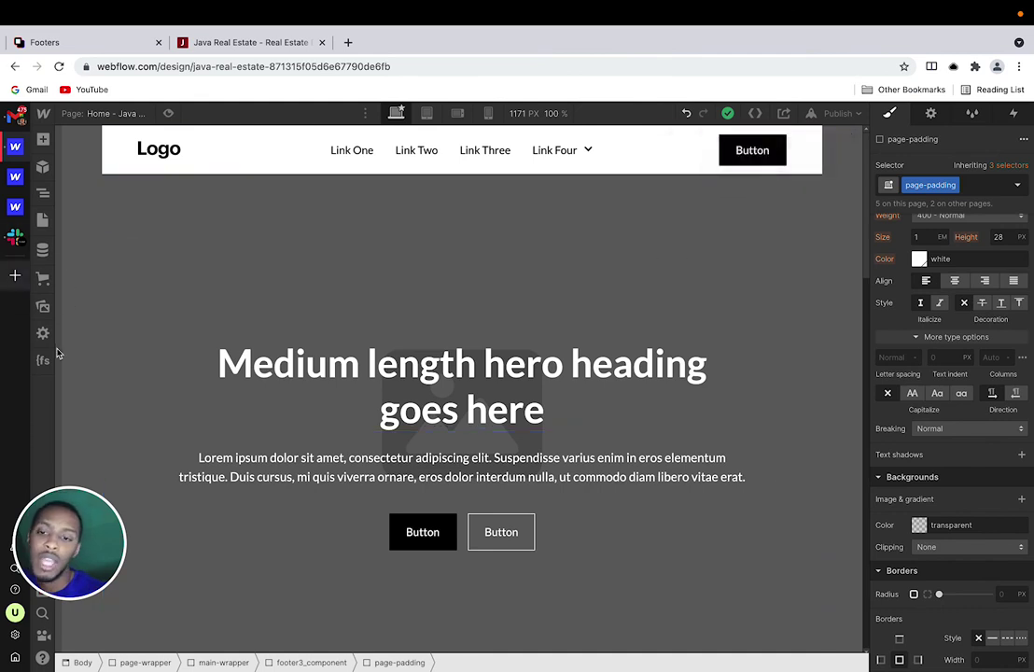
pyautogui.scroll(-15, 169, 405)
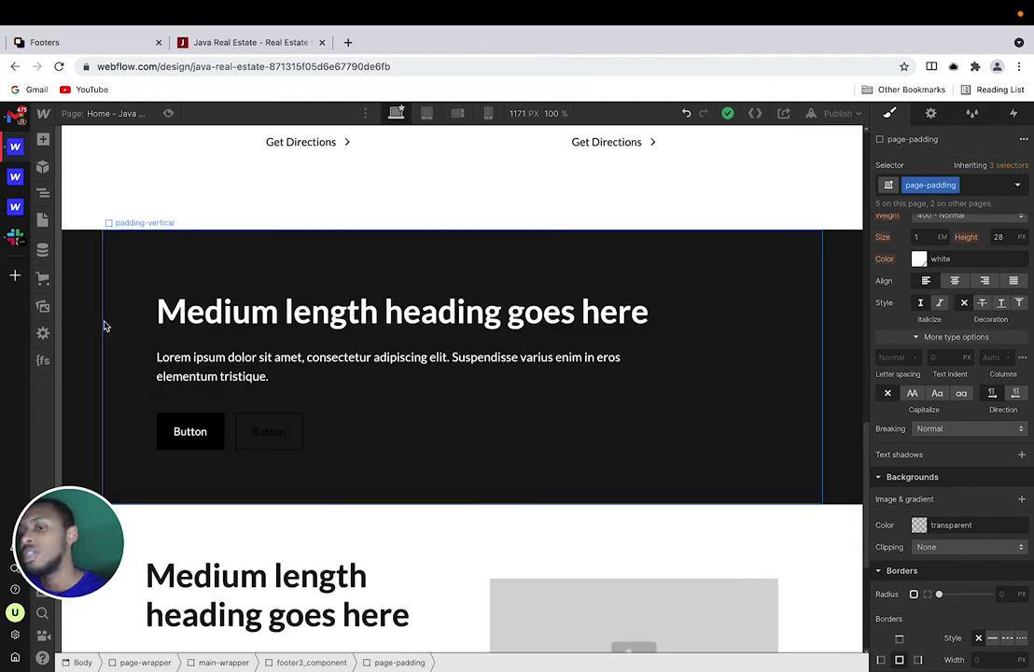
pyautogui.scroll(10, 110, 323)
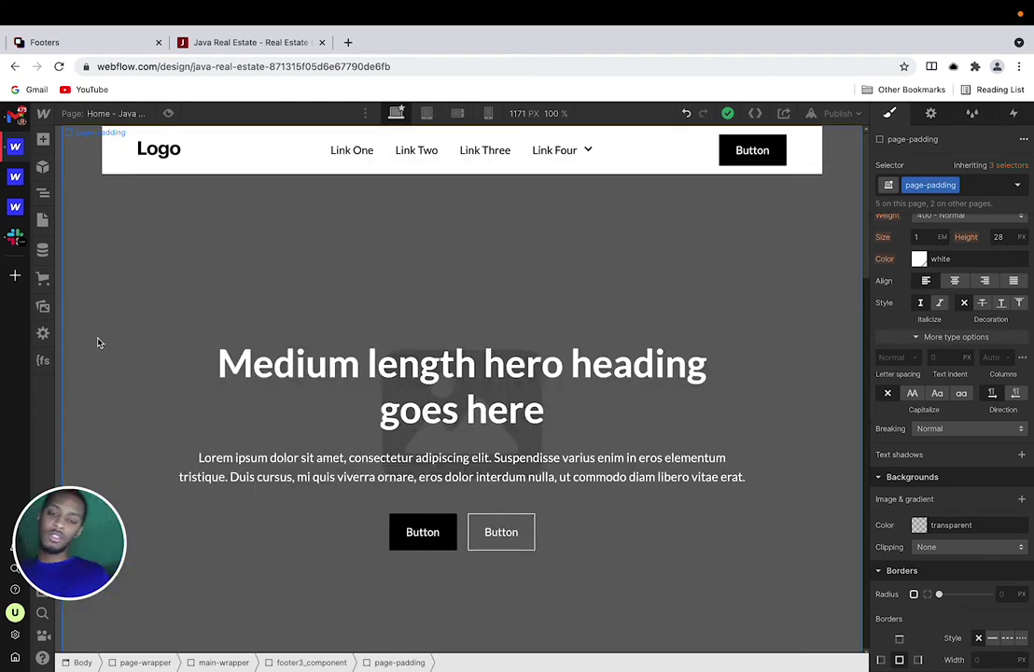
pyautogui.scroll(-10, 415, 561)
pyautogui.scroll(-1, 373, 552)
pyautogui.scroll(8, 415, 531)
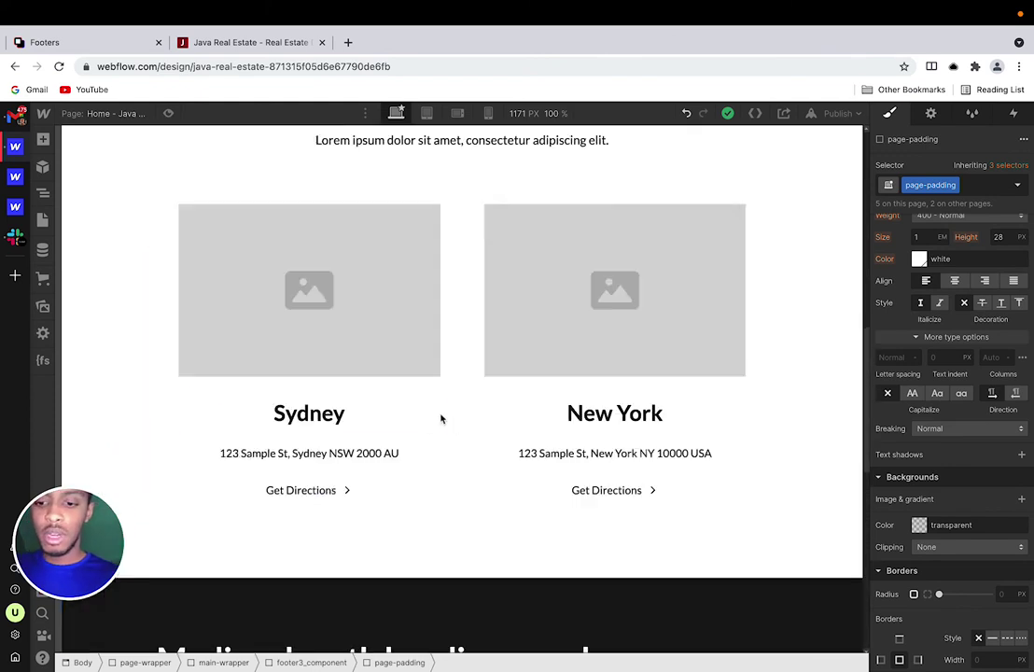
pyautogui.scroll(10, 442, 419)
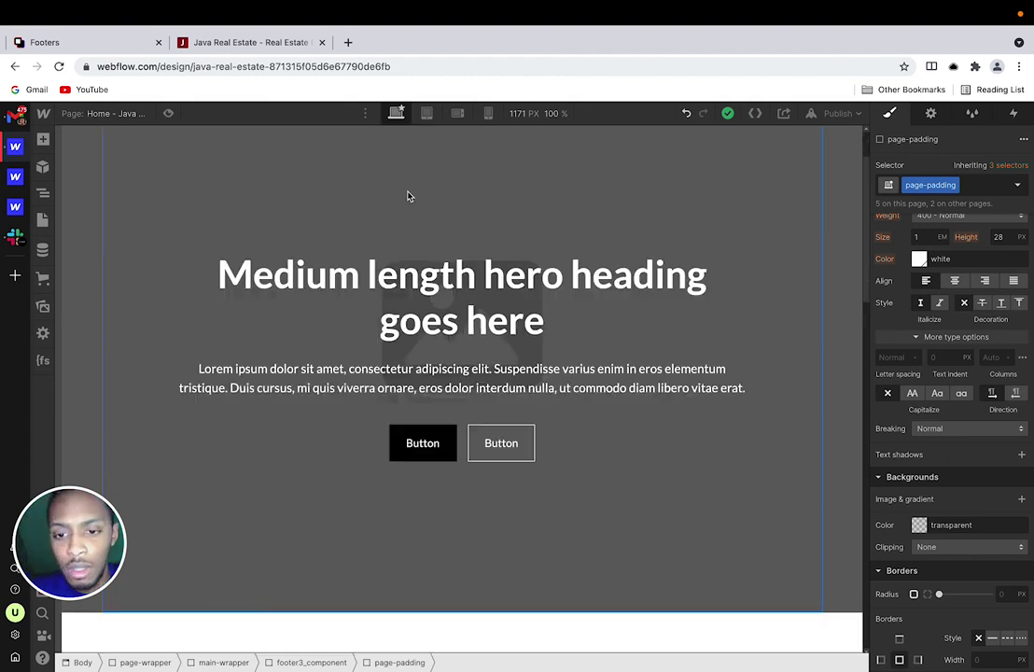
# Step: Preview the home page at the Tablet breakpoint, scrolling through its sections
pyautogui.click(426, 114)
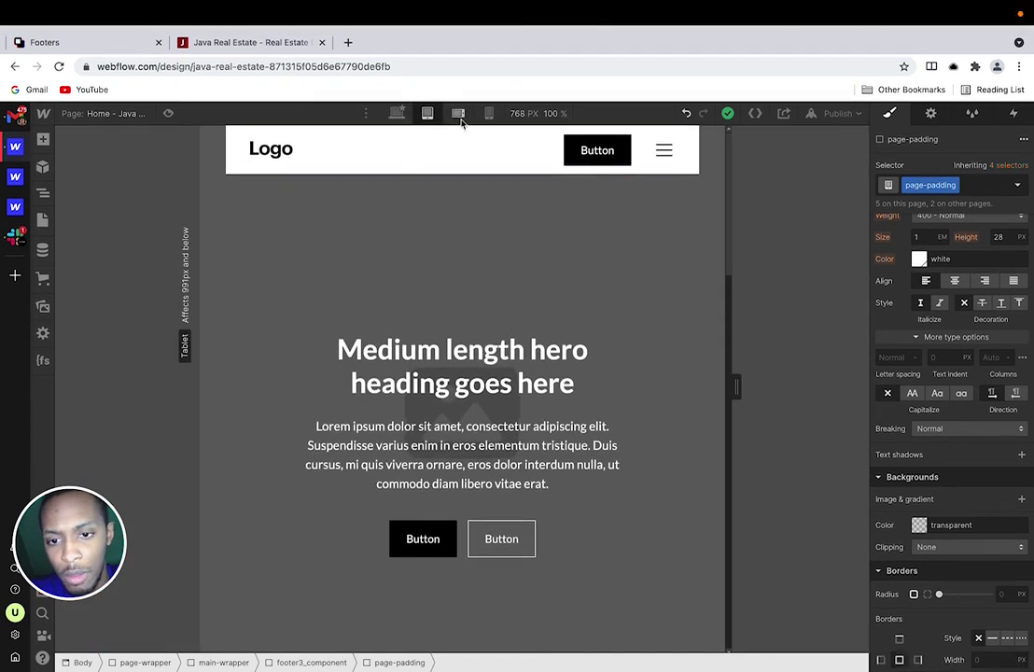
pyautogui.scroll(-5, 417, 205)
pyautogui.scroll(-15, 417, 205)
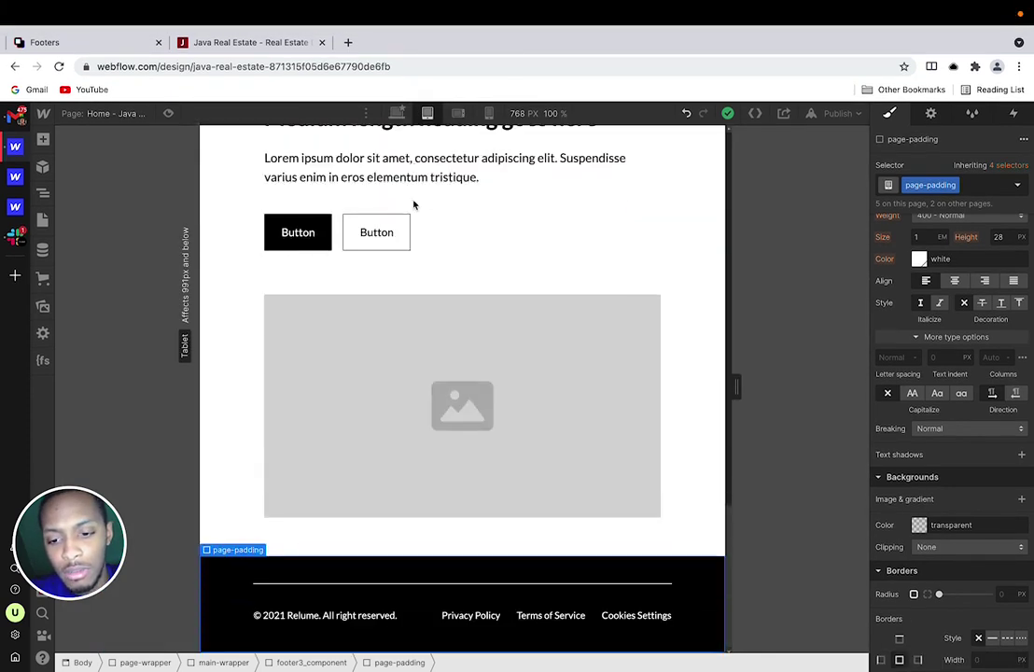
pyautogui.scroll(15, 415, 204)
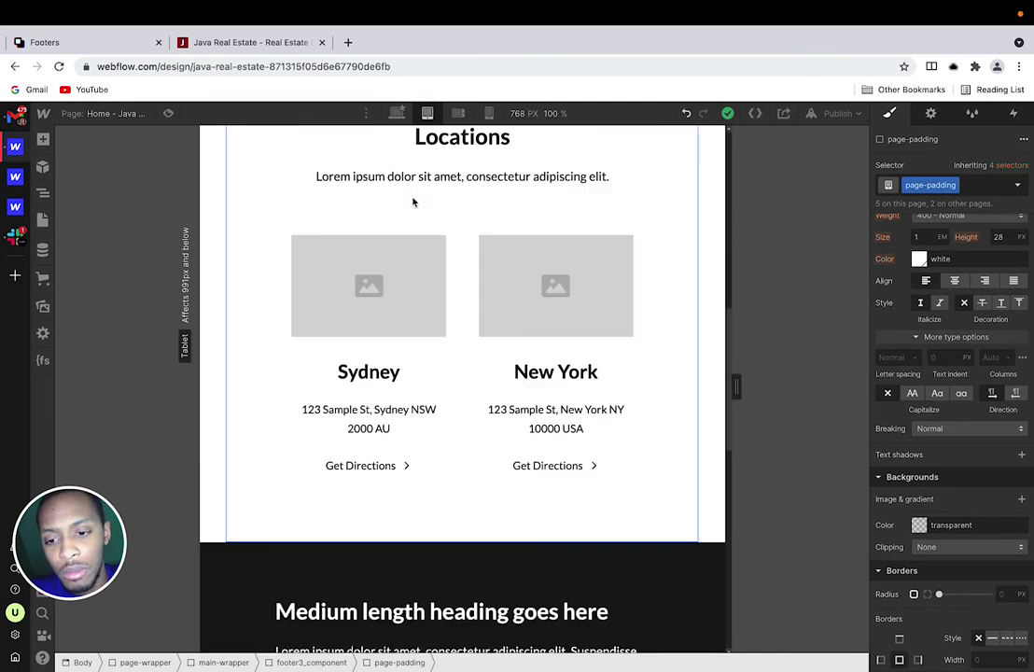
pyautogui.scroll(5, 408, 201)
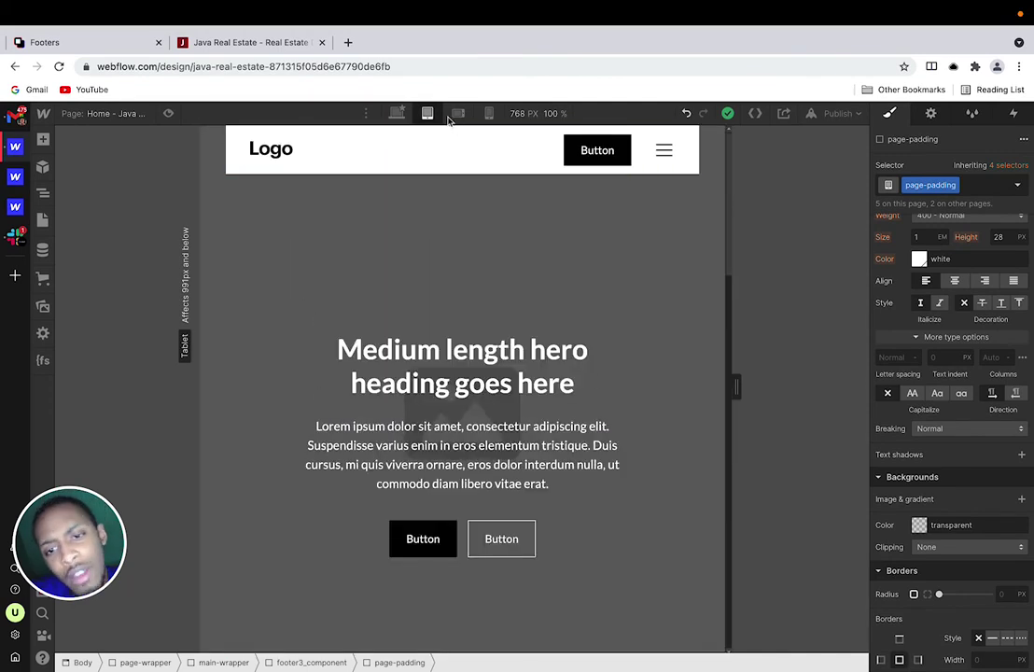
# Step: Check Mobile landscape, then scroll the 320 px Mobile portrait layout
pyautogui.click(456, 113)
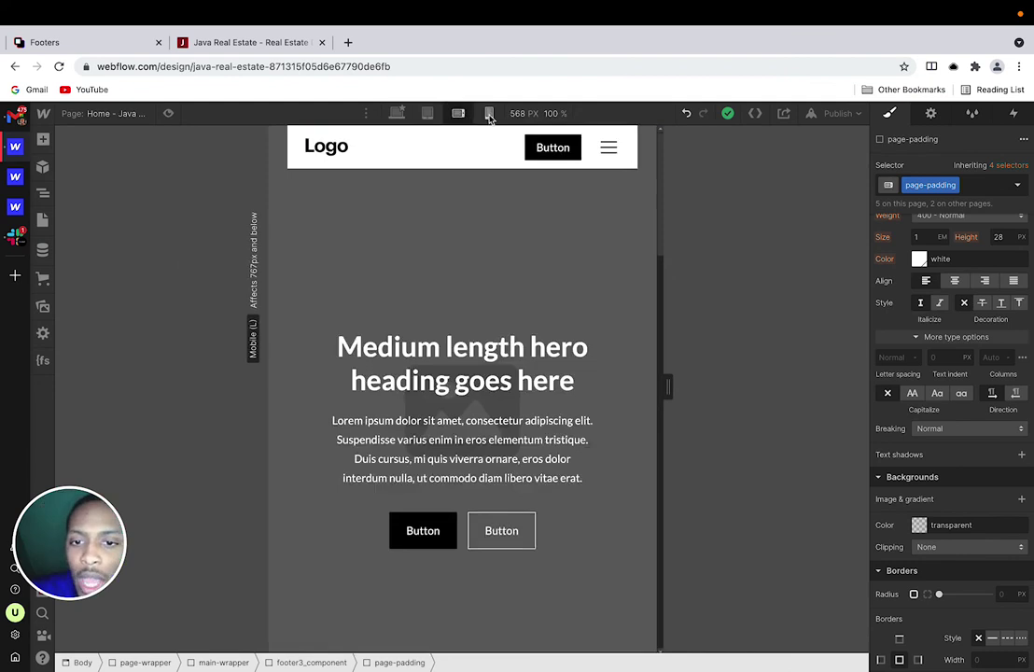
pyautogui.click(488, 113)
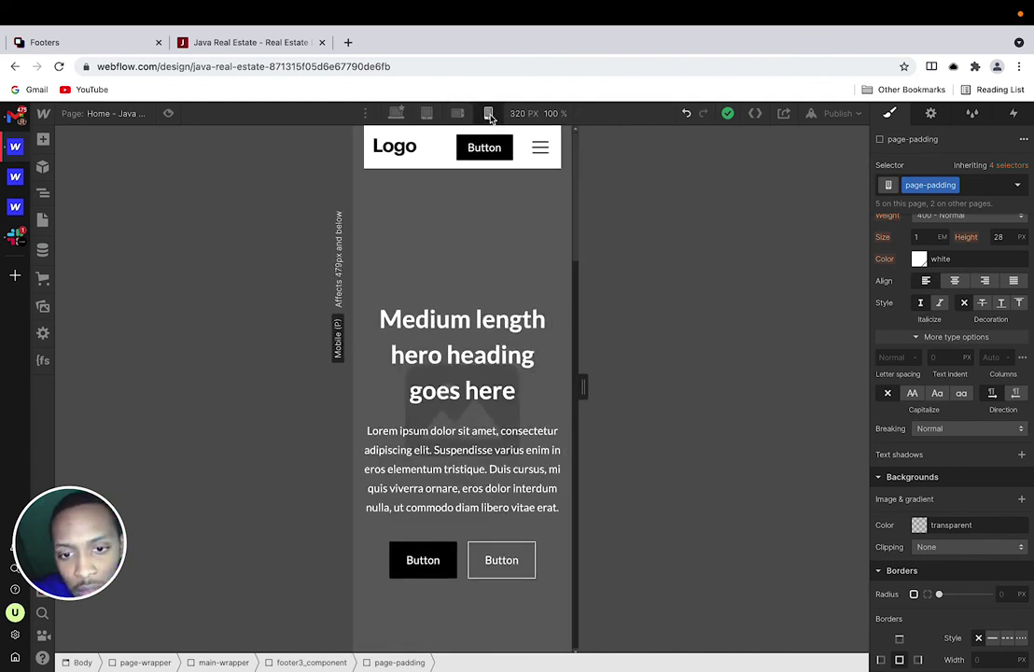
pyautogui.scroll(-5, 482, 286)
pyautogui.scroll(-10, 480, 285)
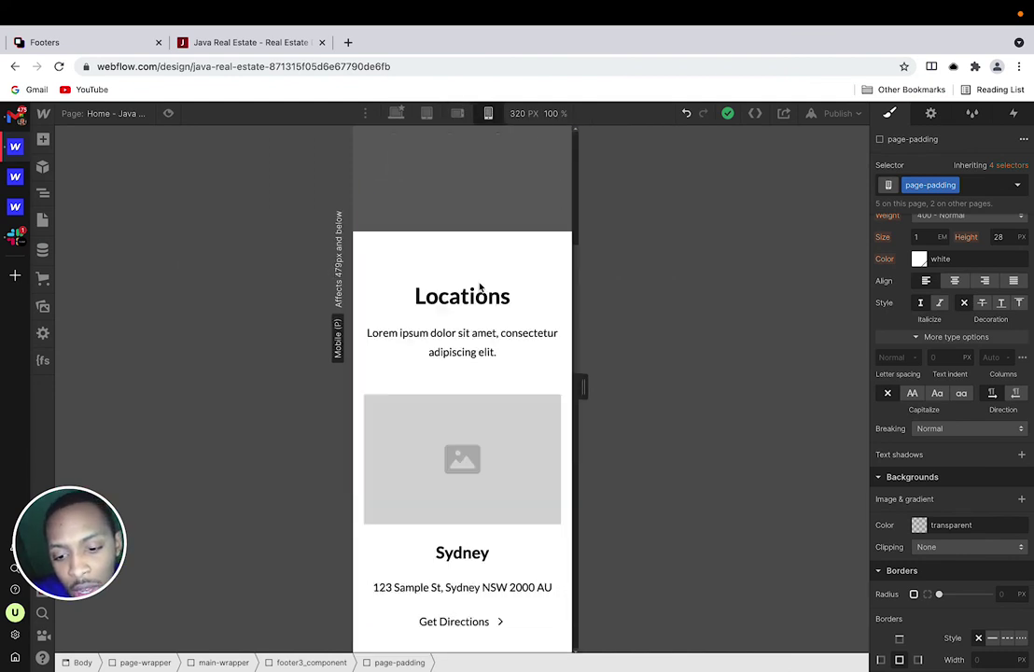
pyautogui.scroll(-8, 489, 270)
pyautogui.scroll(-5, 486, 270)
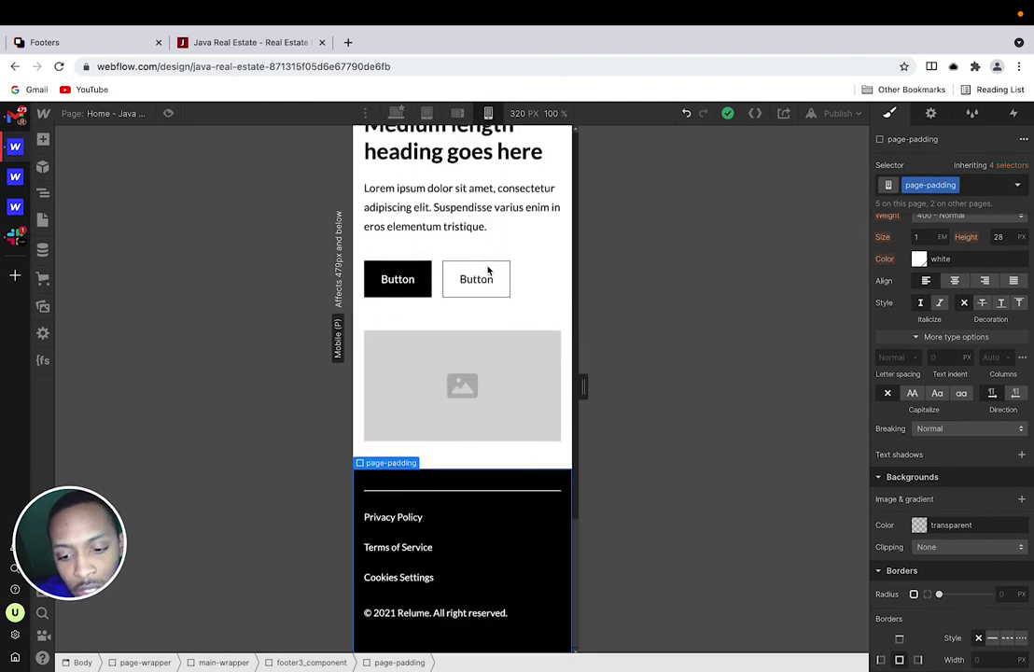
pyautogui.scroll(8, 487, 271)
pyautogui.scroll(10, 486, 271)
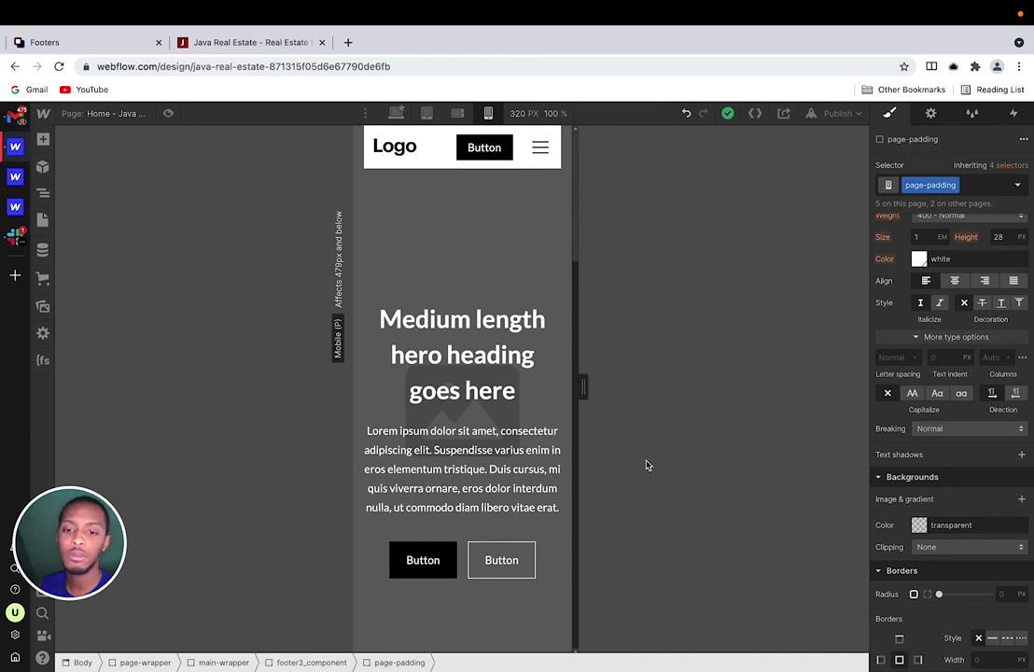
# Step: Step back through Mobile landscape and Tablet to the 1171 px Desktop breakpoint
pyautogui.click(458, 114)
pyautogui.click(426, 112)
pyautogui.click(396, 113)
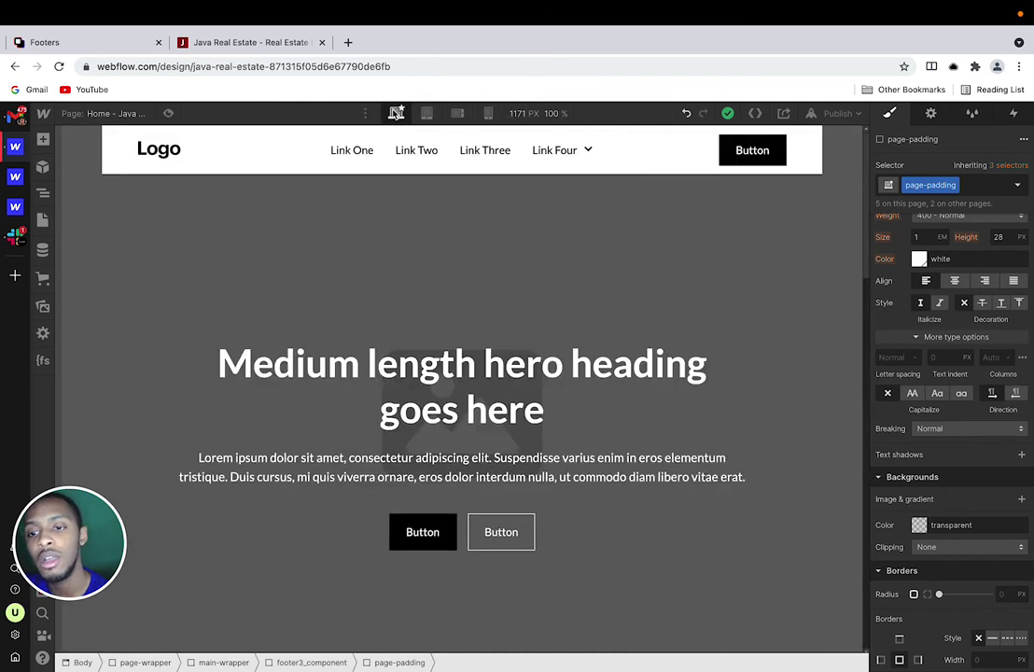